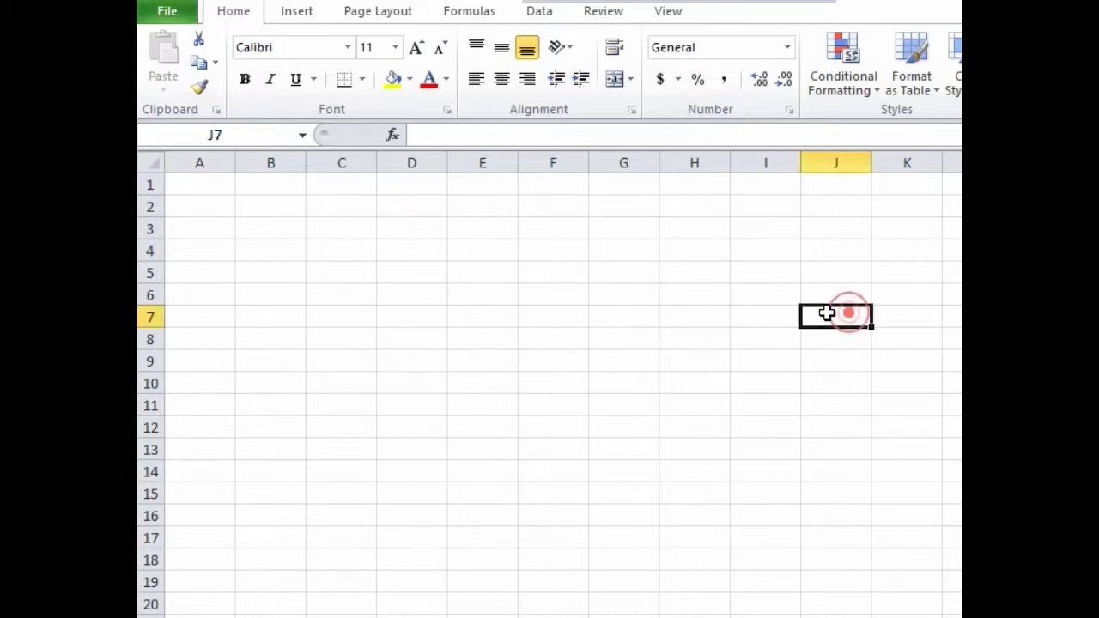
Merge and center C2:G3 and enter the title 'Calender-2020'.
click(879, 315)
click(597, 292)
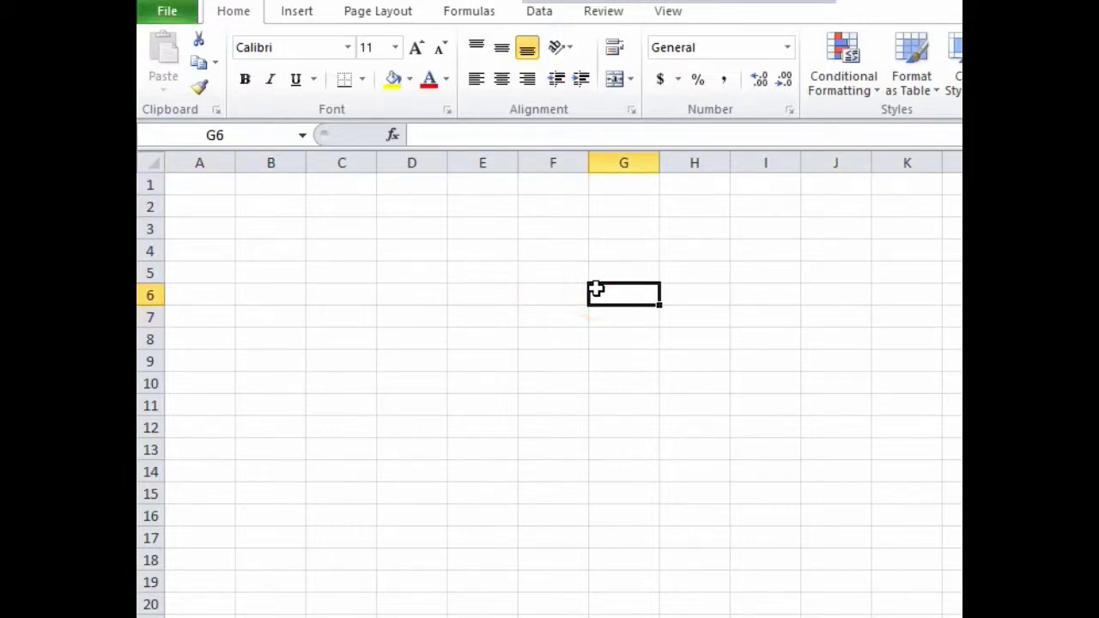
click(597, 292)
click(570, 268)
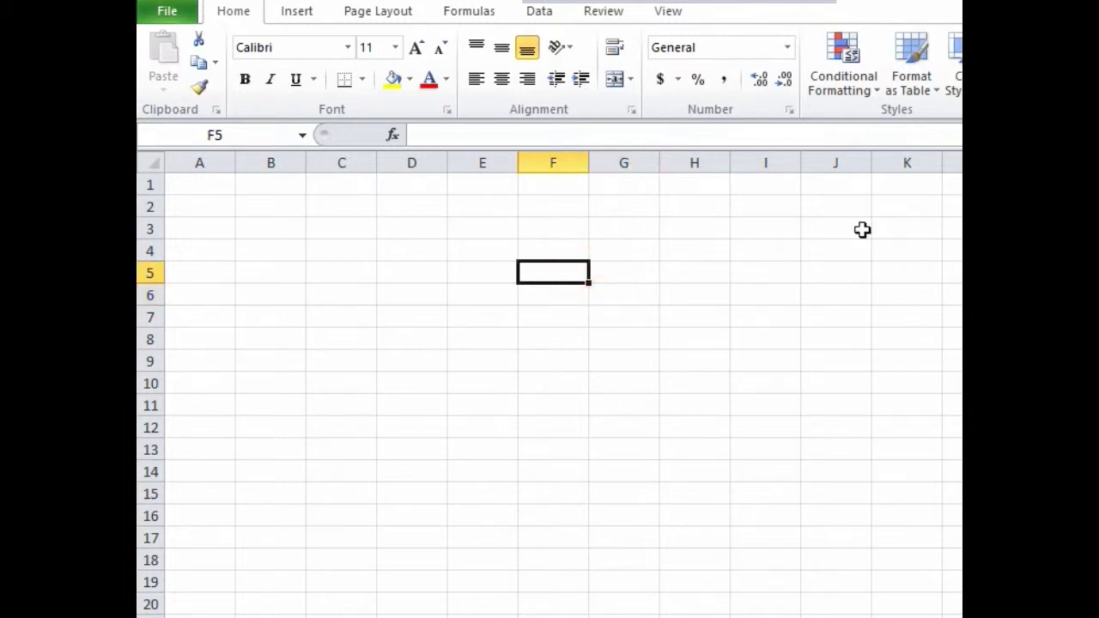
drag(371, 202, 648, 236)
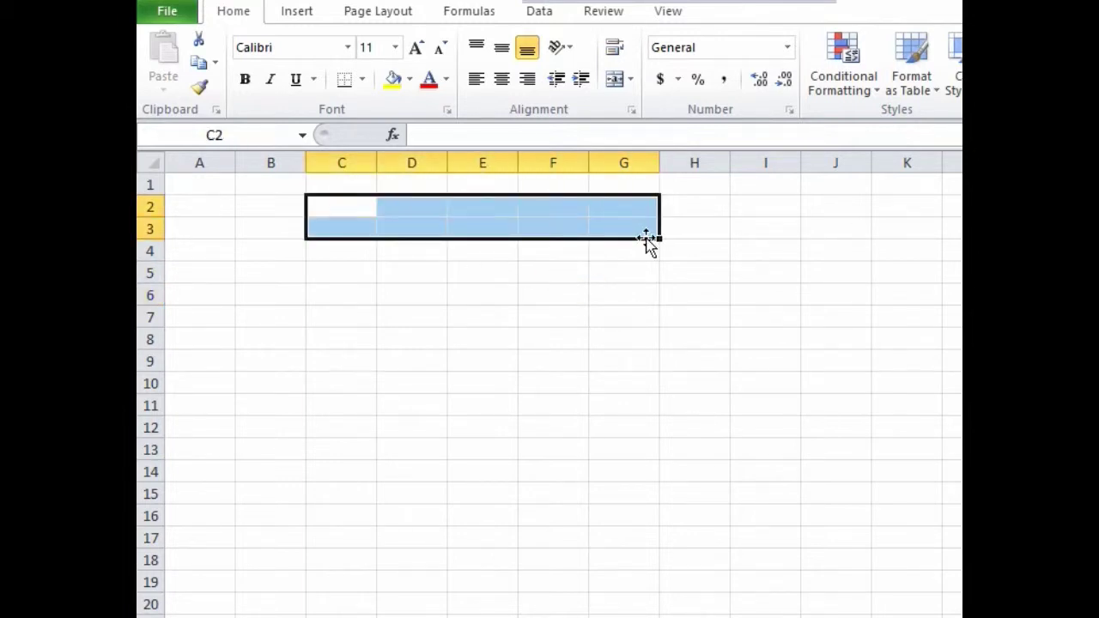
click(615, 79)
double_click(482, 222)
text(Ca)
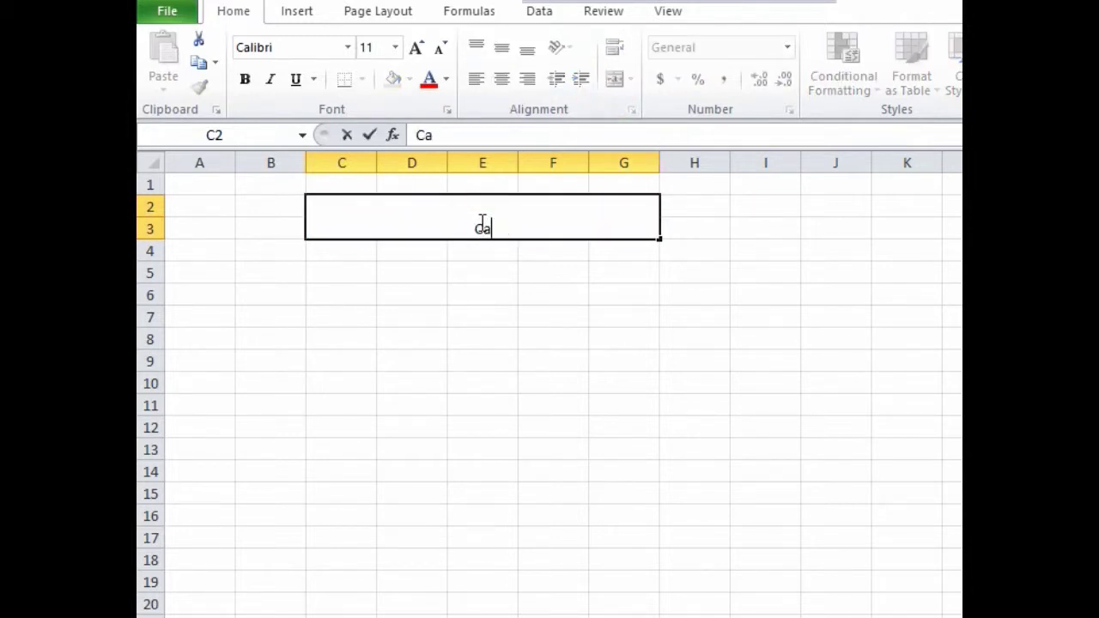
text(lender)
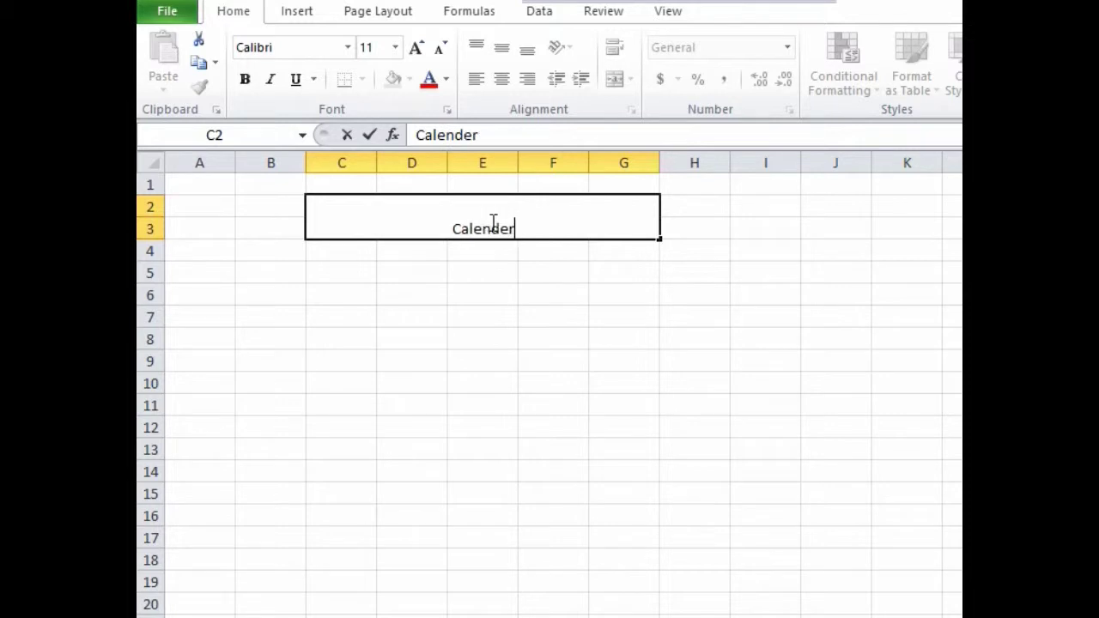
text(-2020)
click(482, 339)
Middle-align the merged title and set its font size to 18.
click(518, 220)
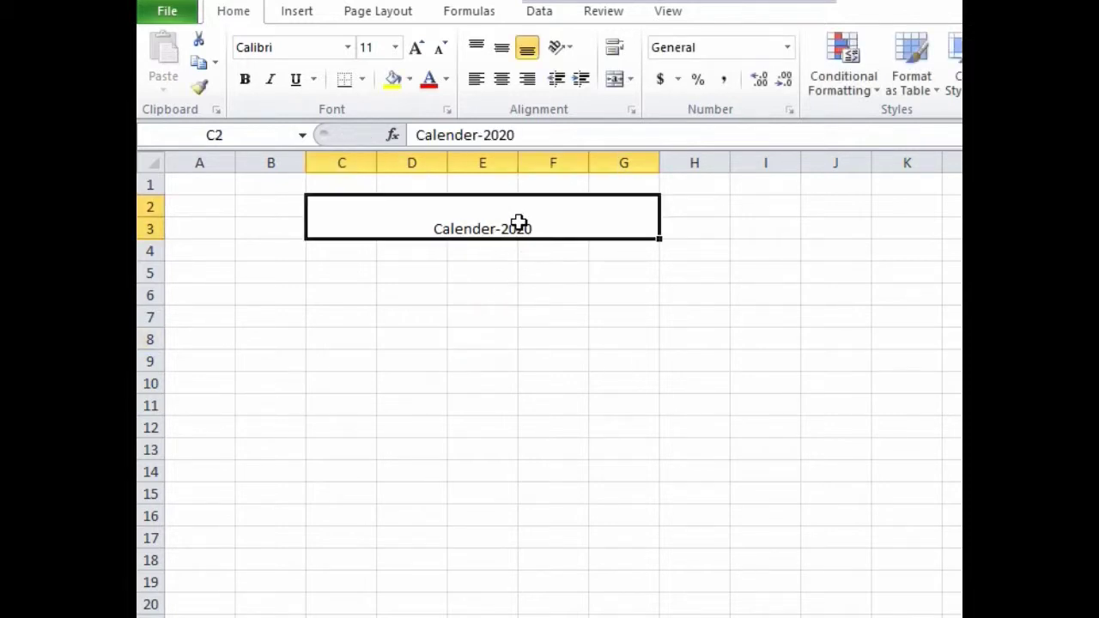
click(482, 361)
click(498, 218)
click(508, 319)
click(495, 229)
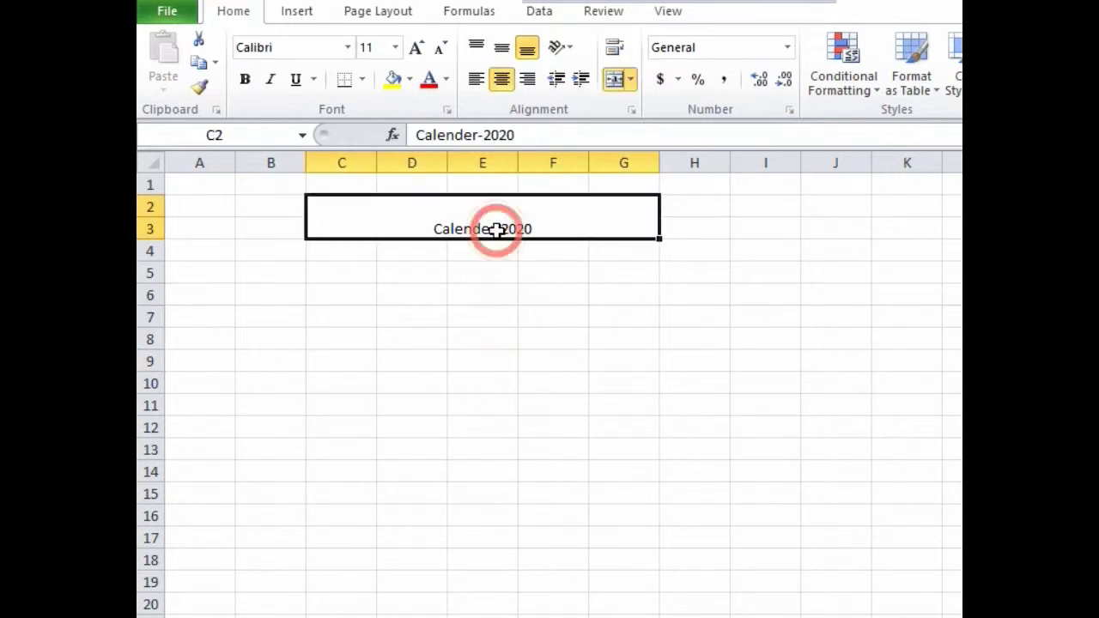
click(503, 49)
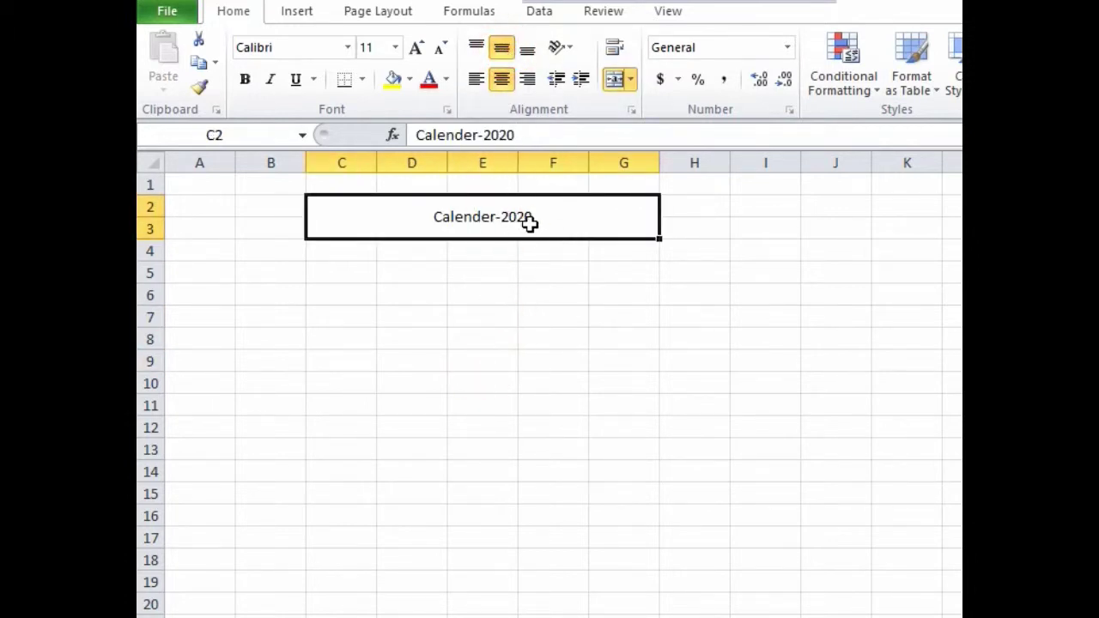
click(416, 48)
click(417, 48)
click(416, 48)
click(417, 48)
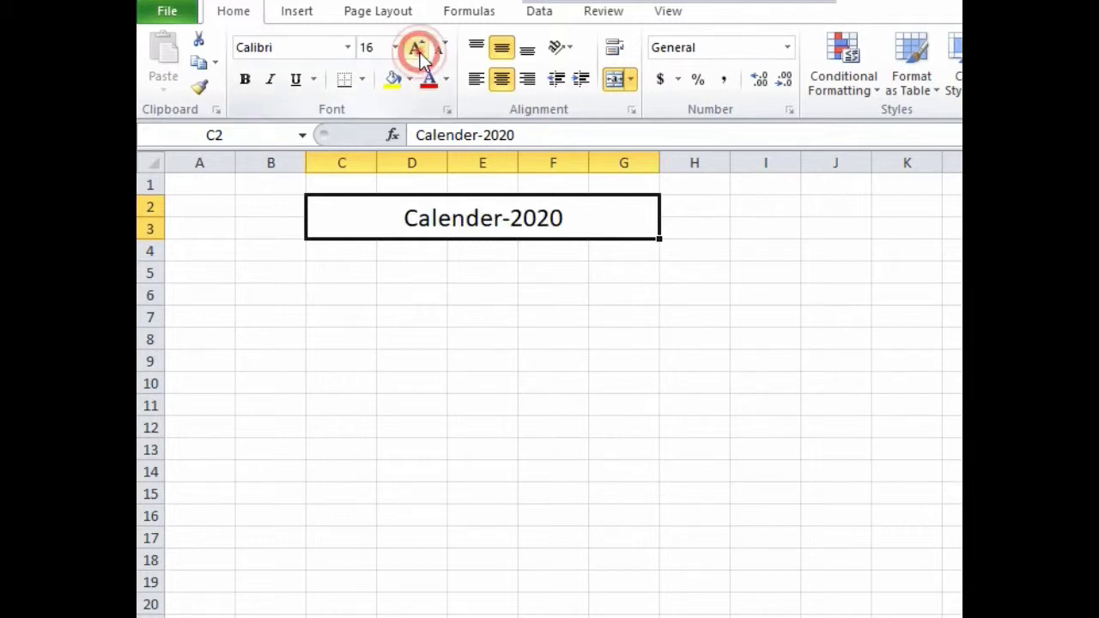
click(511, 314)
click(406, 320)
click(297, 279)
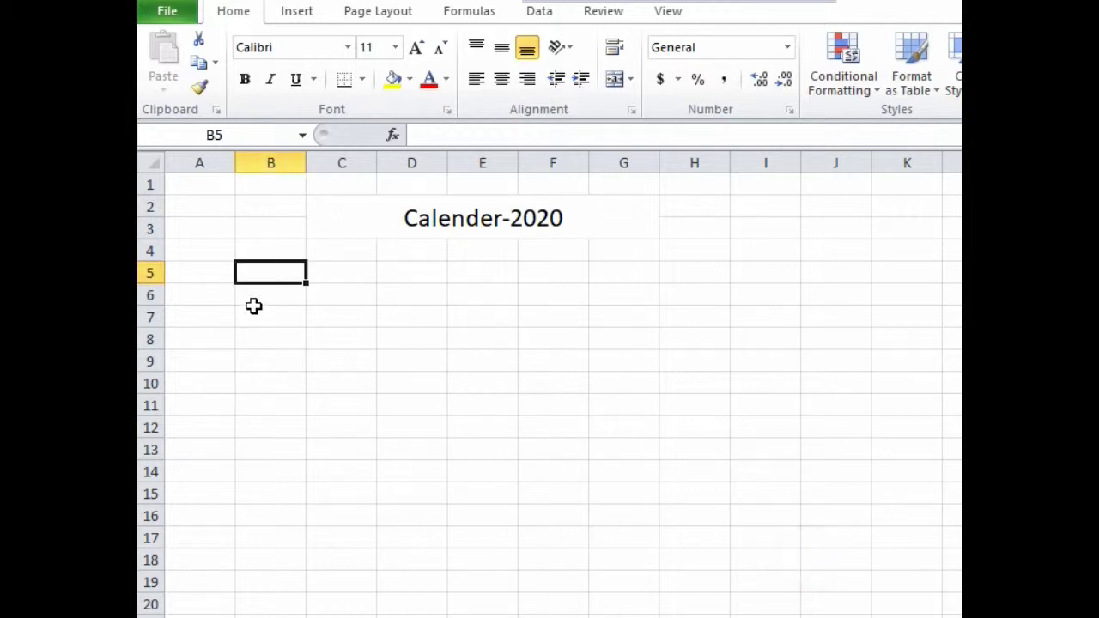
Enter January in B5 and Sat in B7.
click(257, 274)
text(January)
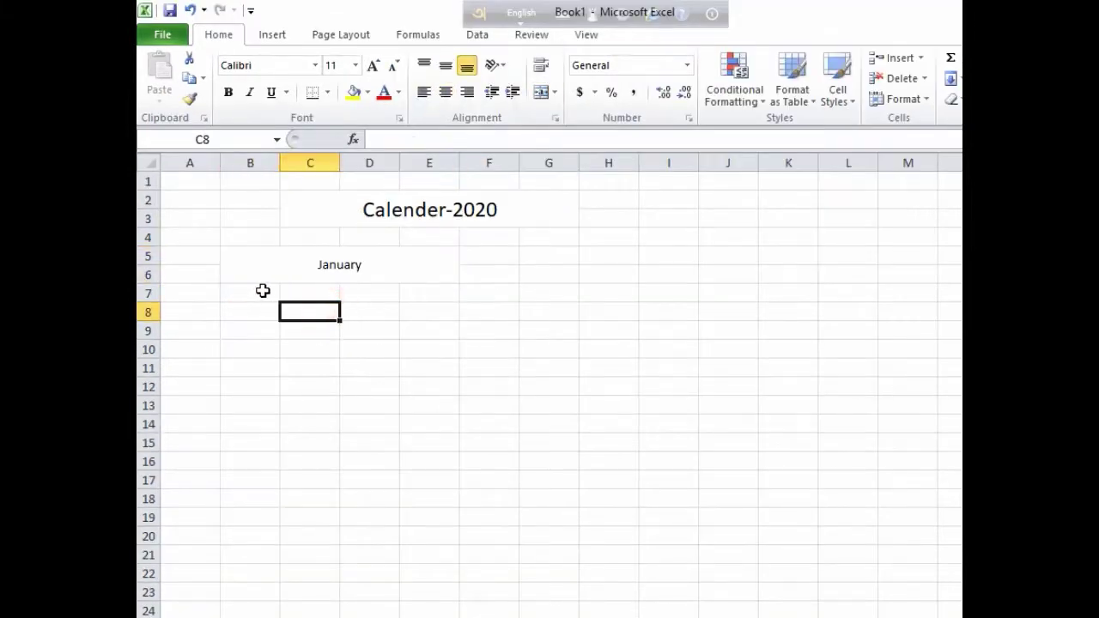
click(249, 293)
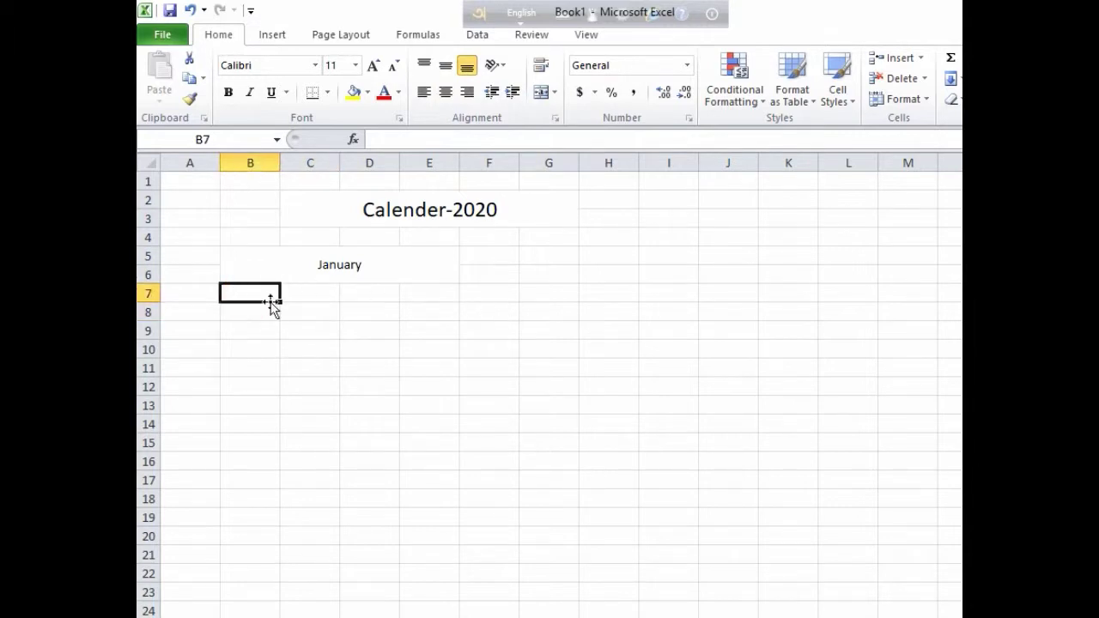
text(Sat)
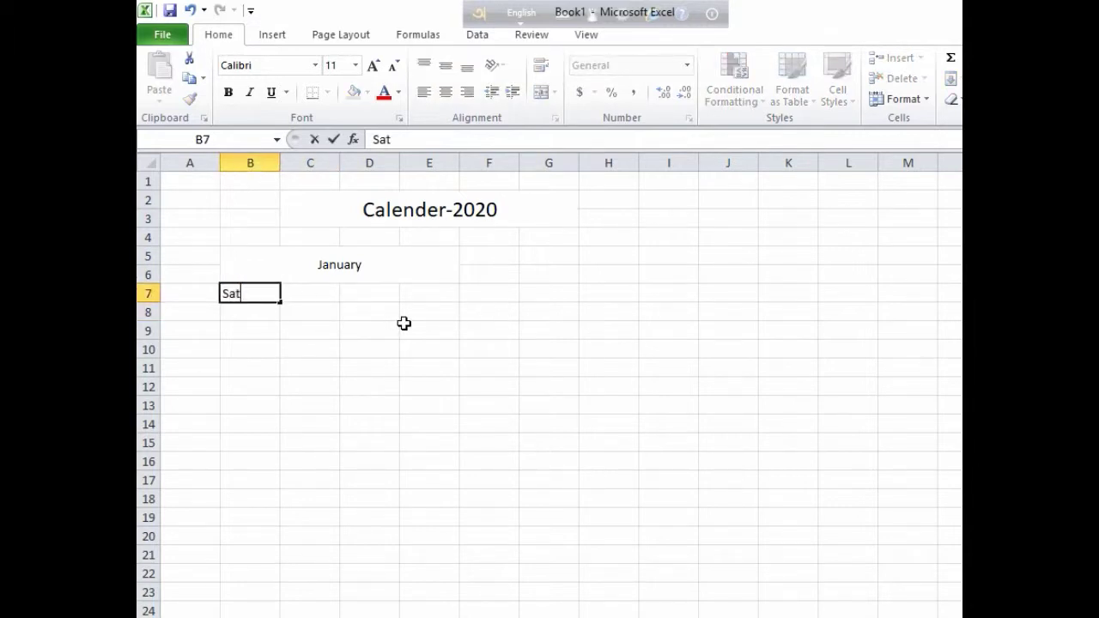
click(284, 343)
Autofill the weekday names Sat through Fri across B7:H7.
click(260, 295)
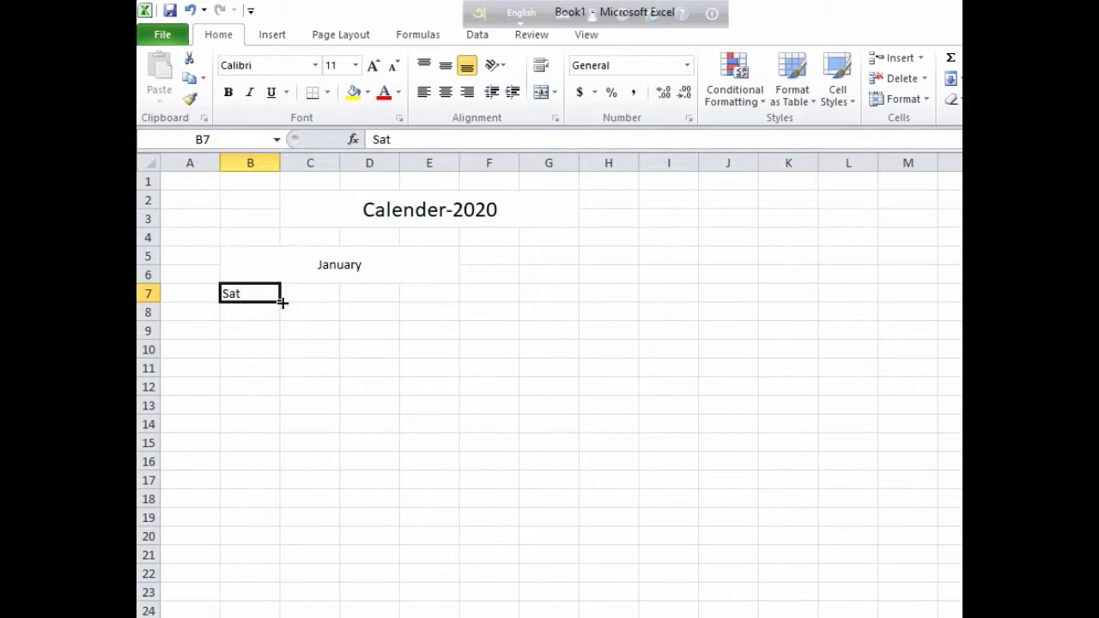
drag(284, 300, 652, 294)
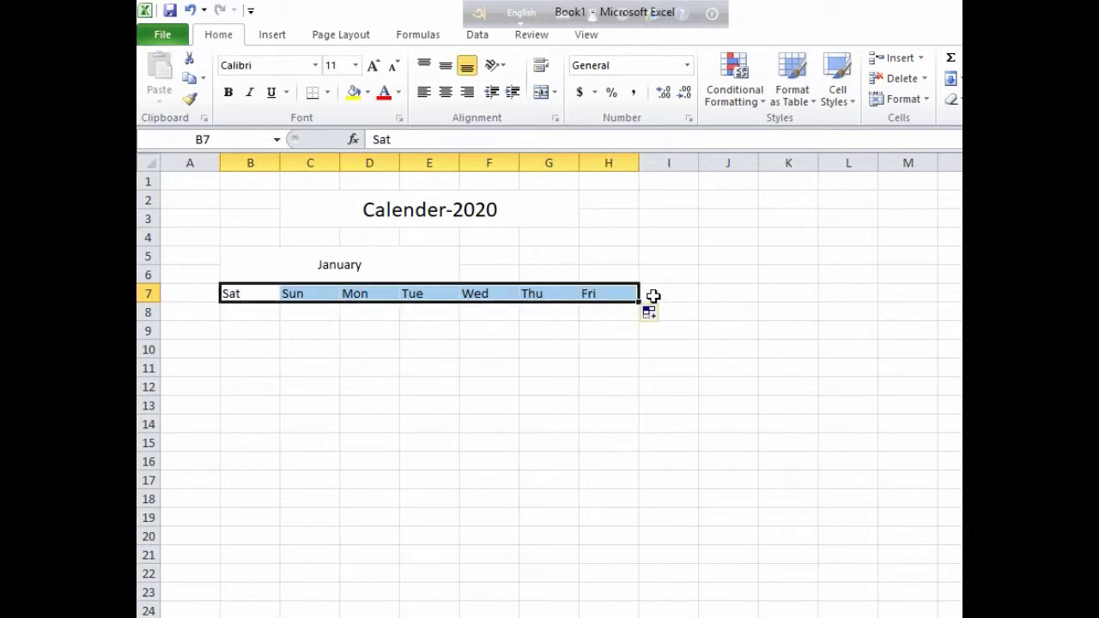
click(554, 309)
drag(233, 298, 596, 297)
Give the weekday row B7:H7 all borders and a yellow fill.
click(328, 93)
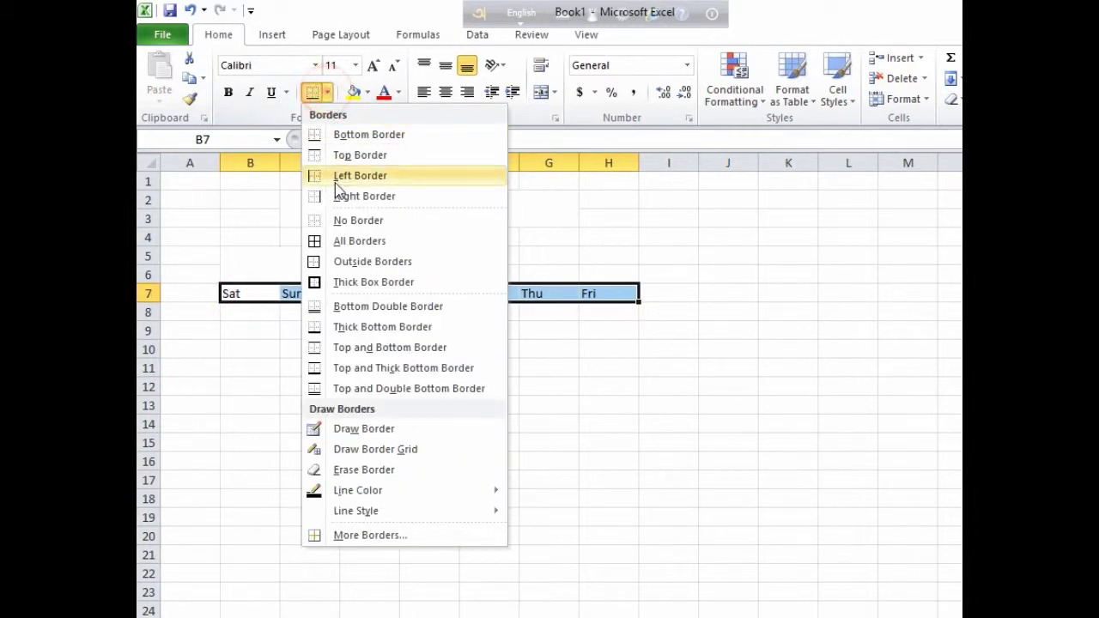
click(347, 238)
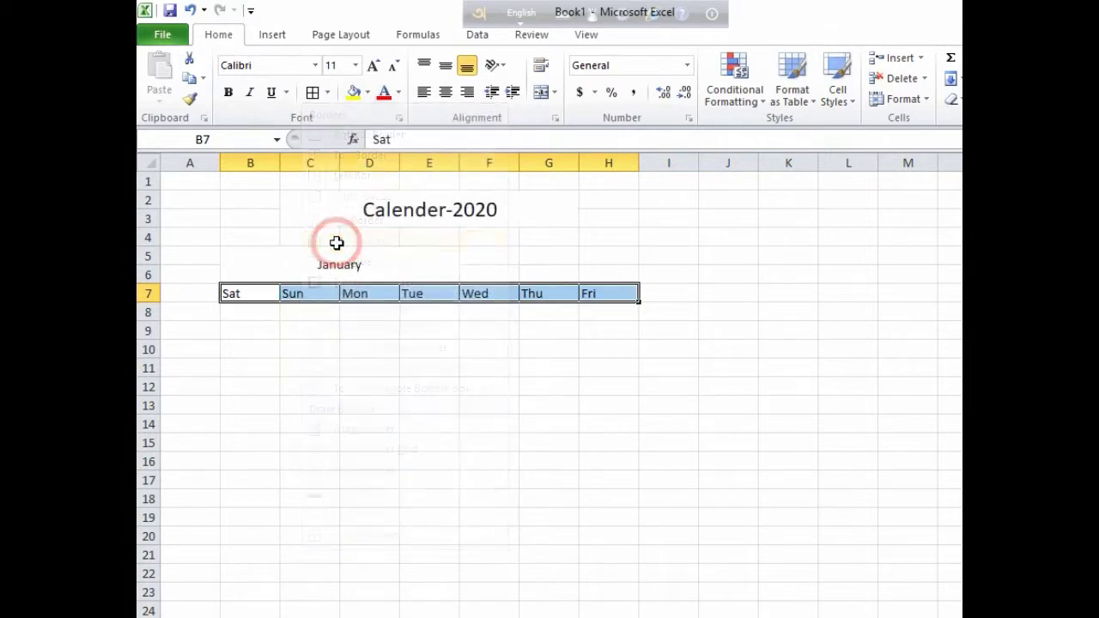
click(368, 93)
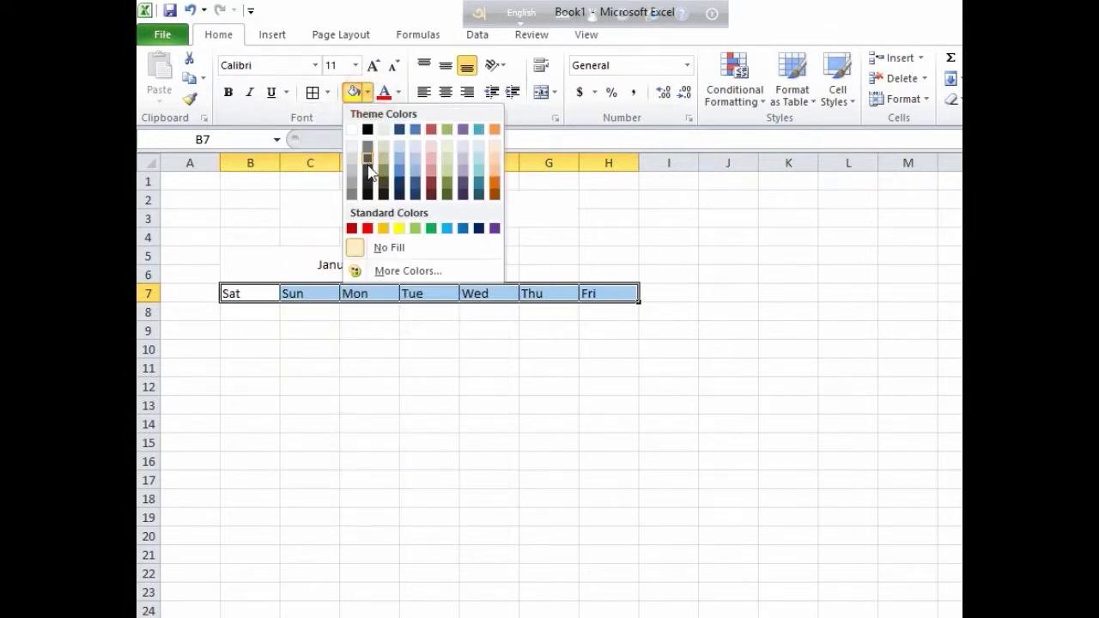
click(400, 228)
click(392, 350)
Merge and center January across B5:H6, bold at size 14.
click(337, 257)
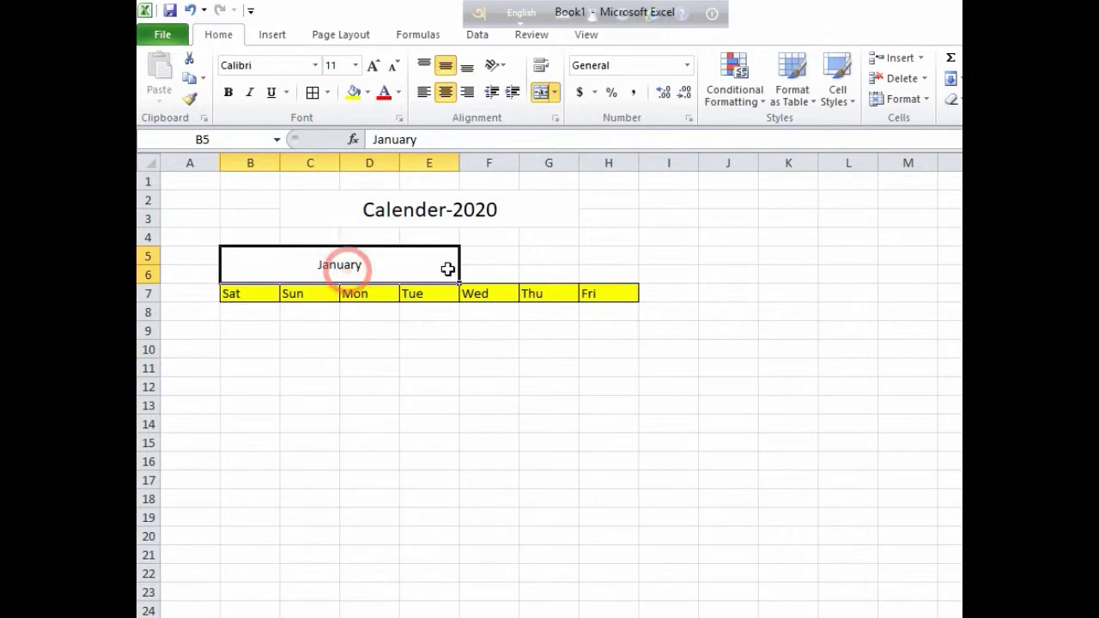
drag(446, 263, 606, 264)
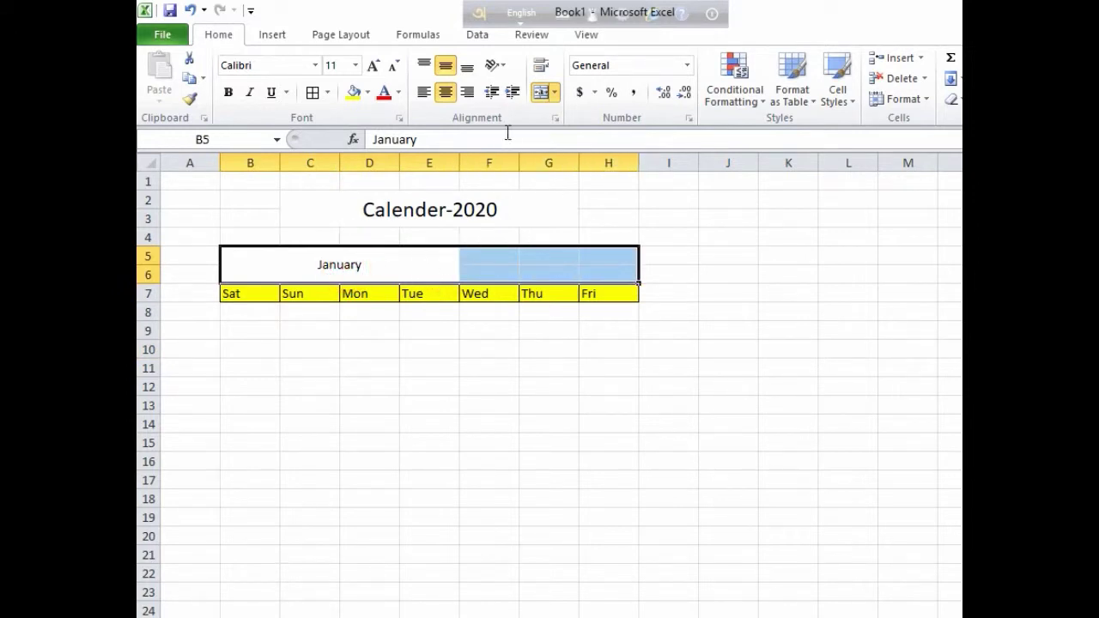
click(545, 95)
click(544, 94)
click(374, 67)
click(228, 92)
click(373, 66)
Fill the January header with light blue.
click(366, 92)
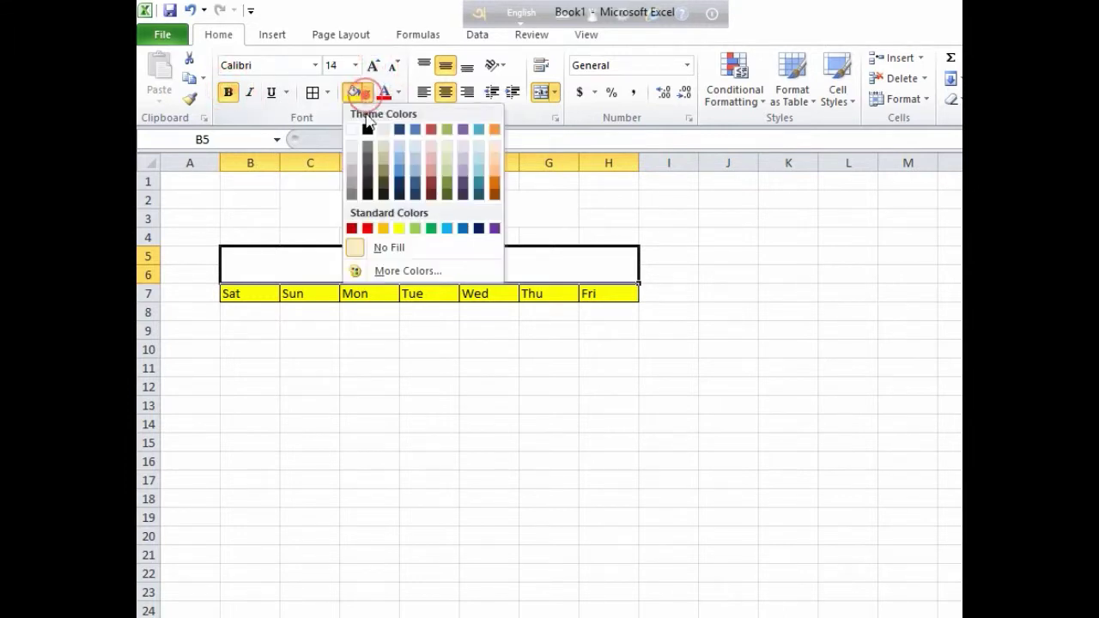
click(415, 168)
click(429, 367)
click(608, 367)
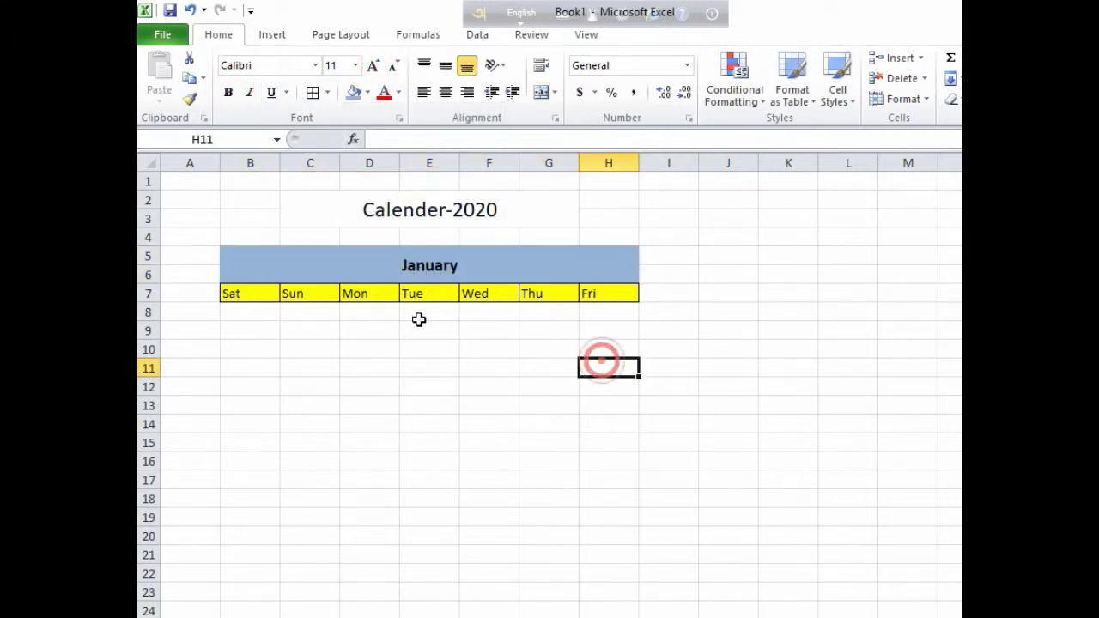
click(429, 258)
click(622, 314)
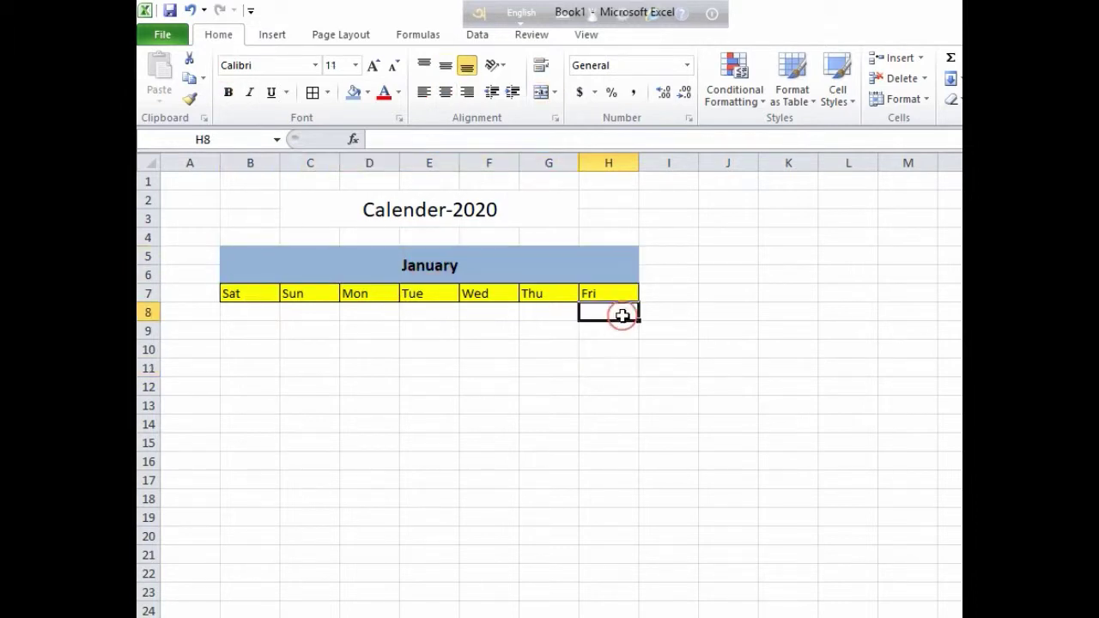
click(455, 211)
click(397, 296)
click(431, 297)
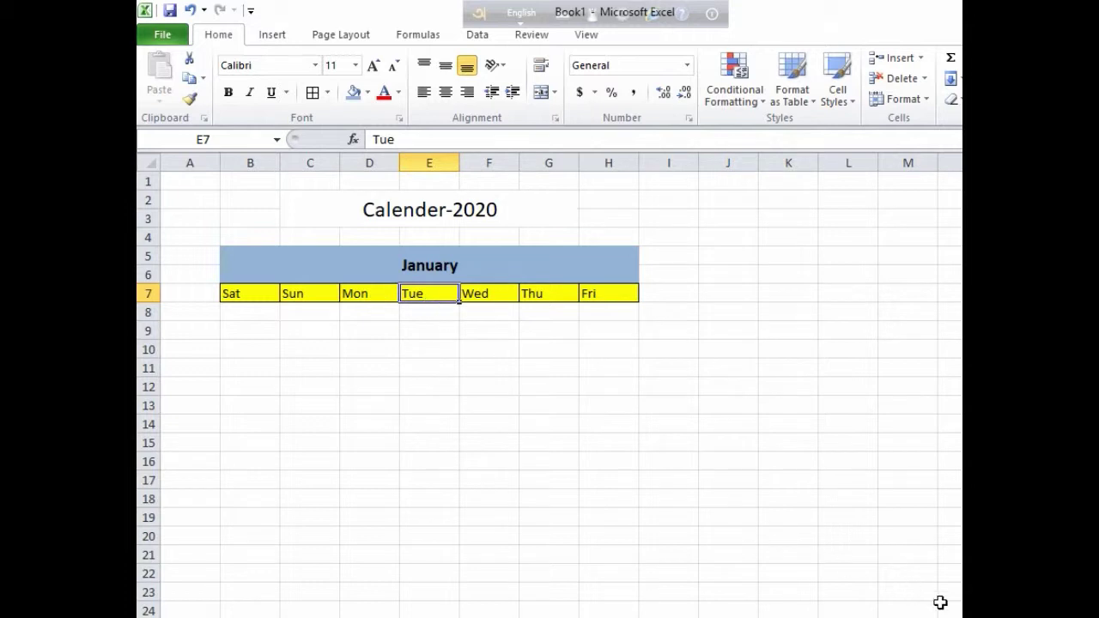
key(super+alt+d)
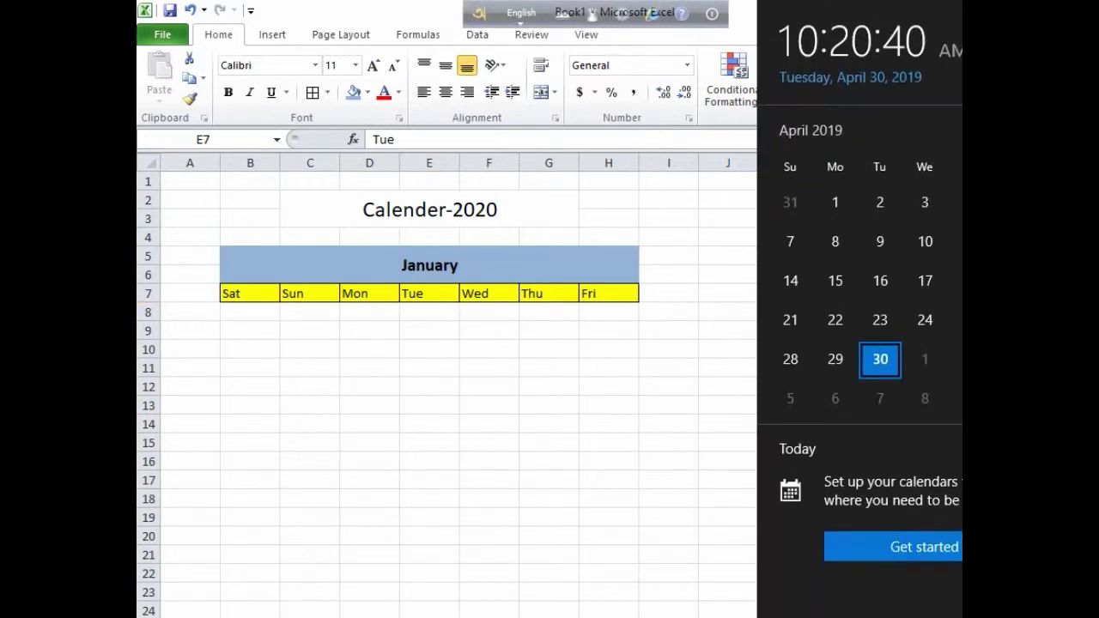
scroll(857, 301, down, 2)
scroll(857, 300, down, 2)
scroll(856, 300, down, 1)
scroll(857, 300, down, 1)
scroll(861, 257, down, 2)
scroll(861, 258, down, 1)
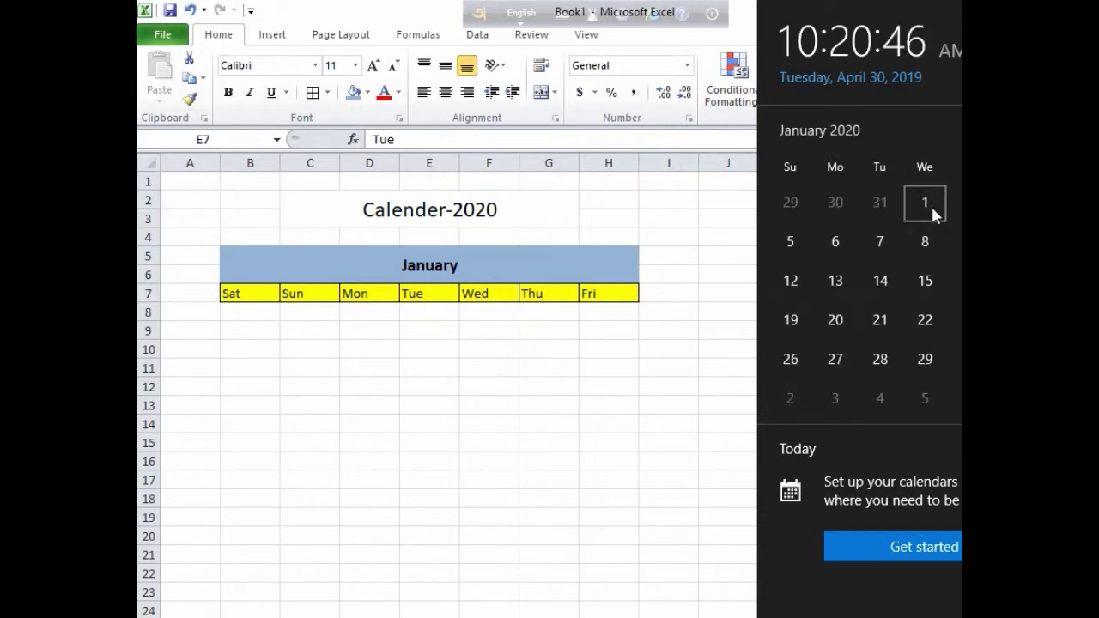
click(939, 209)
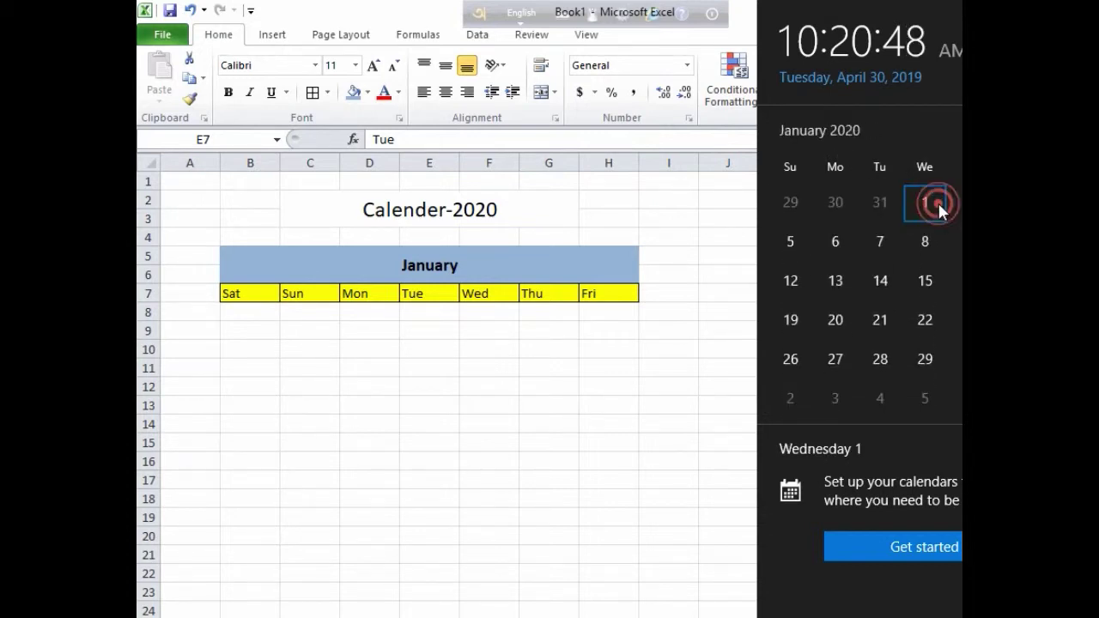
click(478, 307)
click(477, 307)
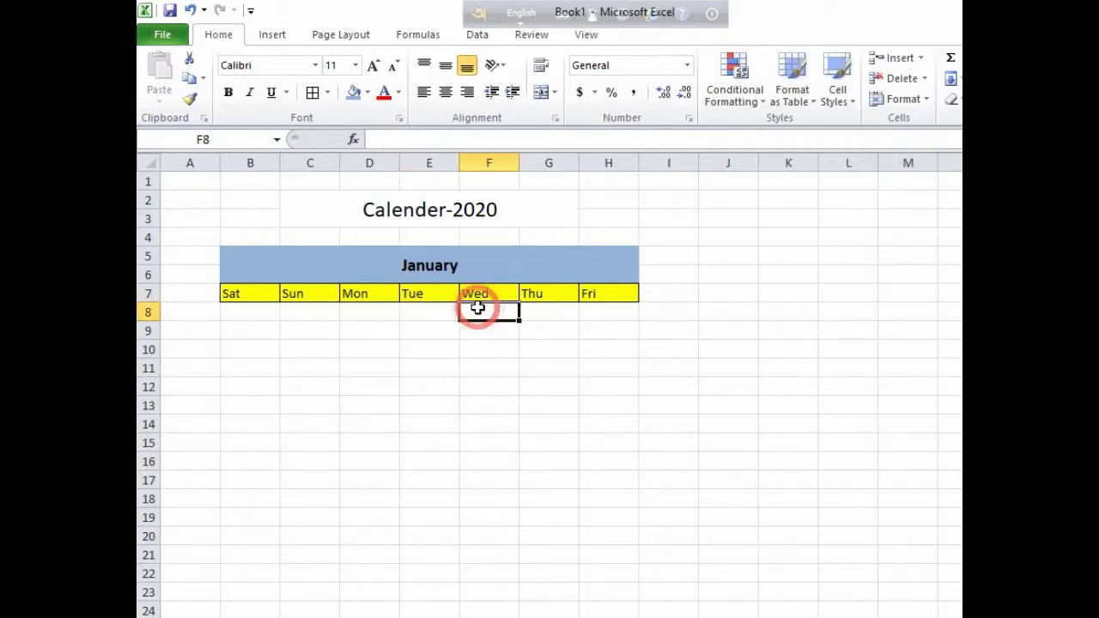
Enter 1-Jan-2020 in F8, then =F8+1 in G8, filled into H8 for 3-Jan-20.
text(1-jan-2020)
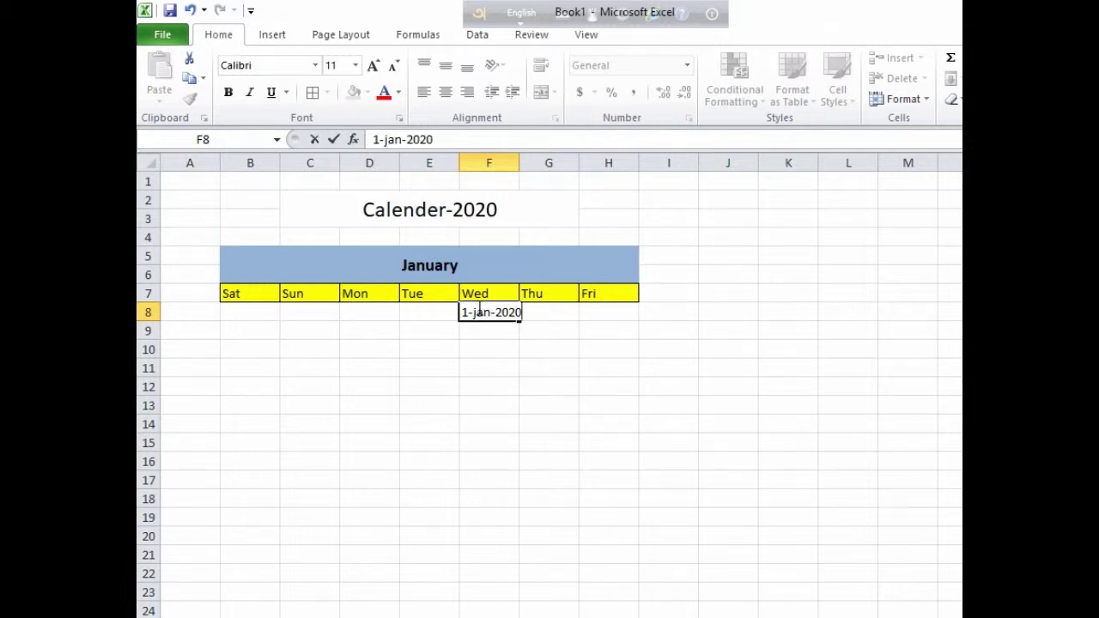
key(Return)
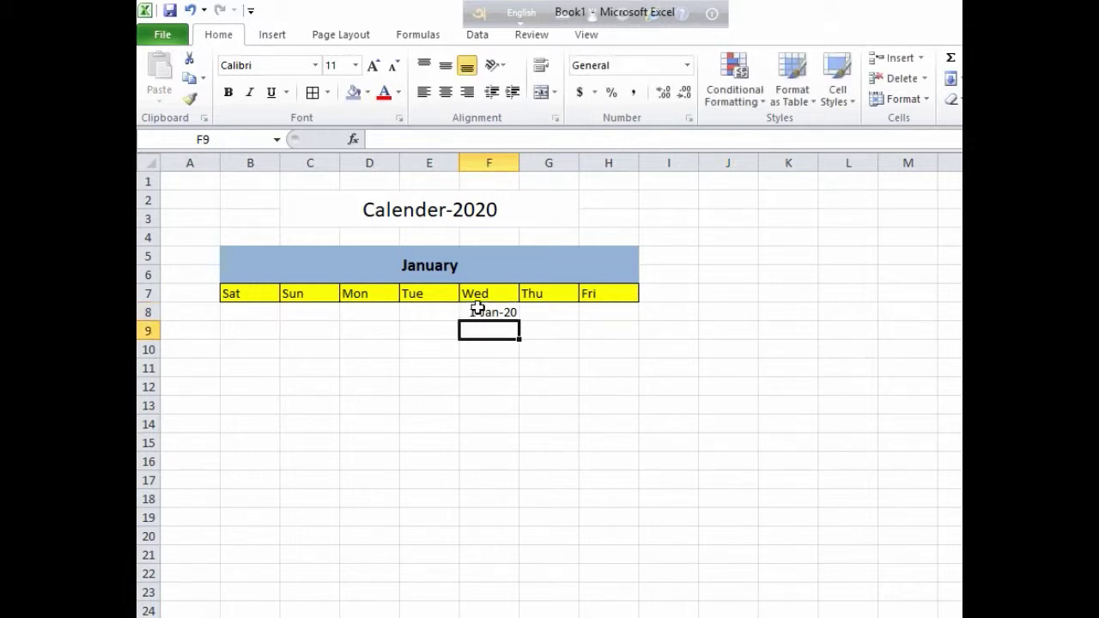
click(539, 315)
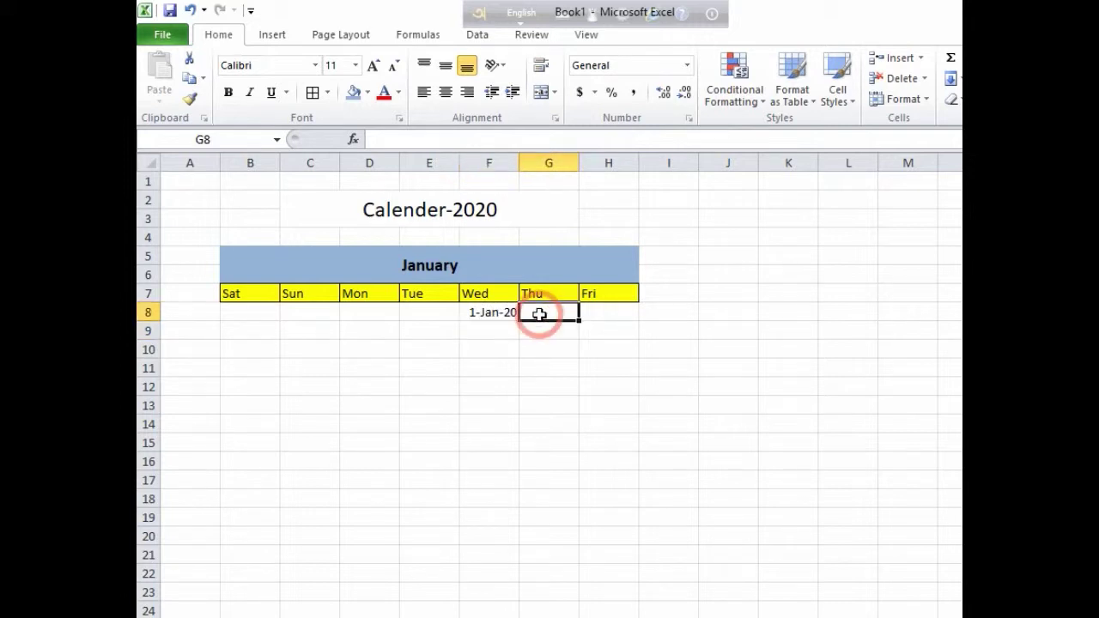
text(=)
click(503, 316)
text(+1)
key(Return)
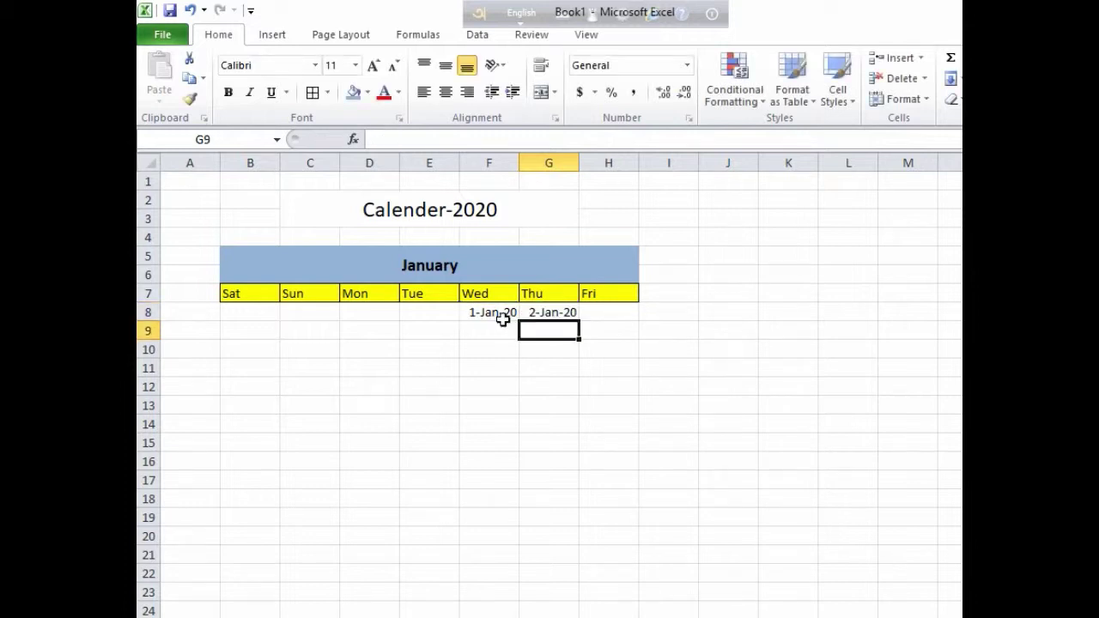
click(567, 311)
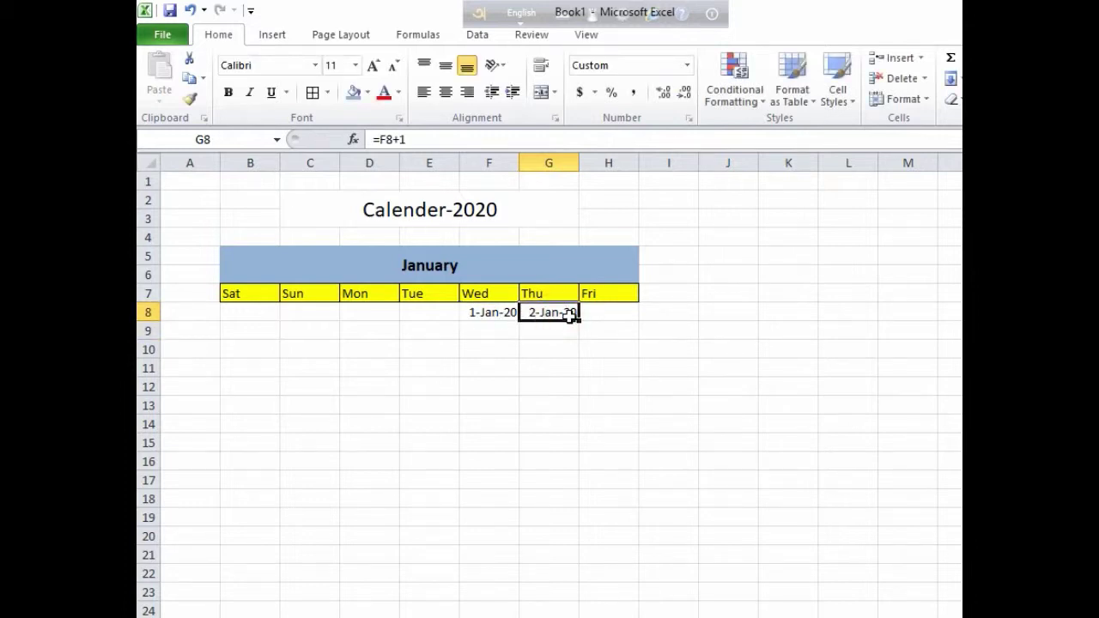
drag(580, 318, 618, 329)
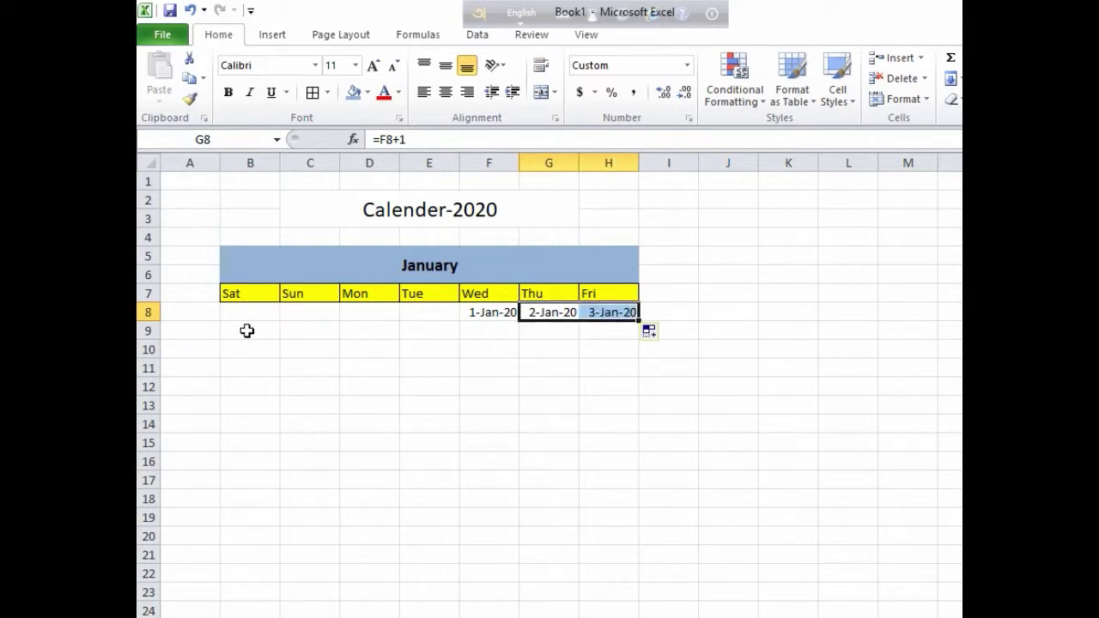
click(245, 330)
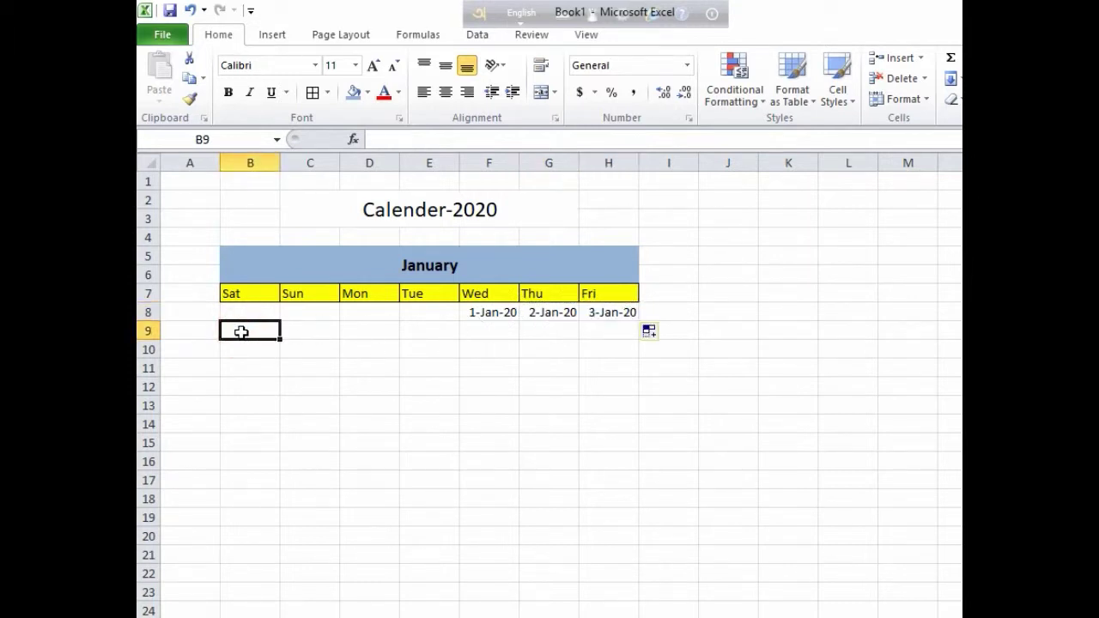
Enter next-day formulas in B9 and C9 and fill them across row 9.
text(=)
click(607, 314)
text(+1)
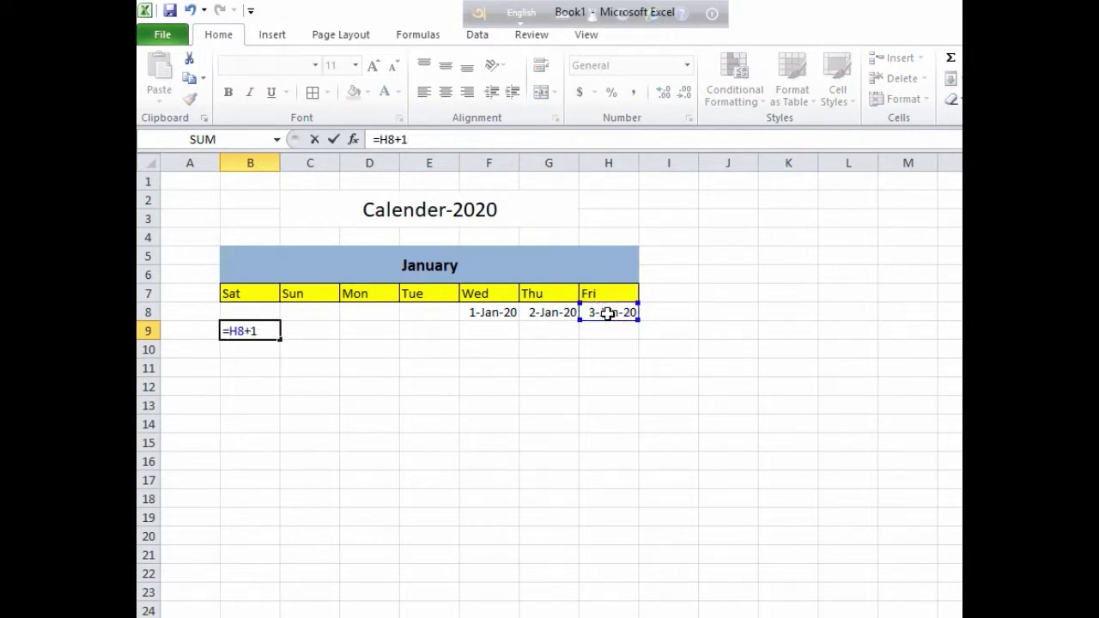
key(Return)
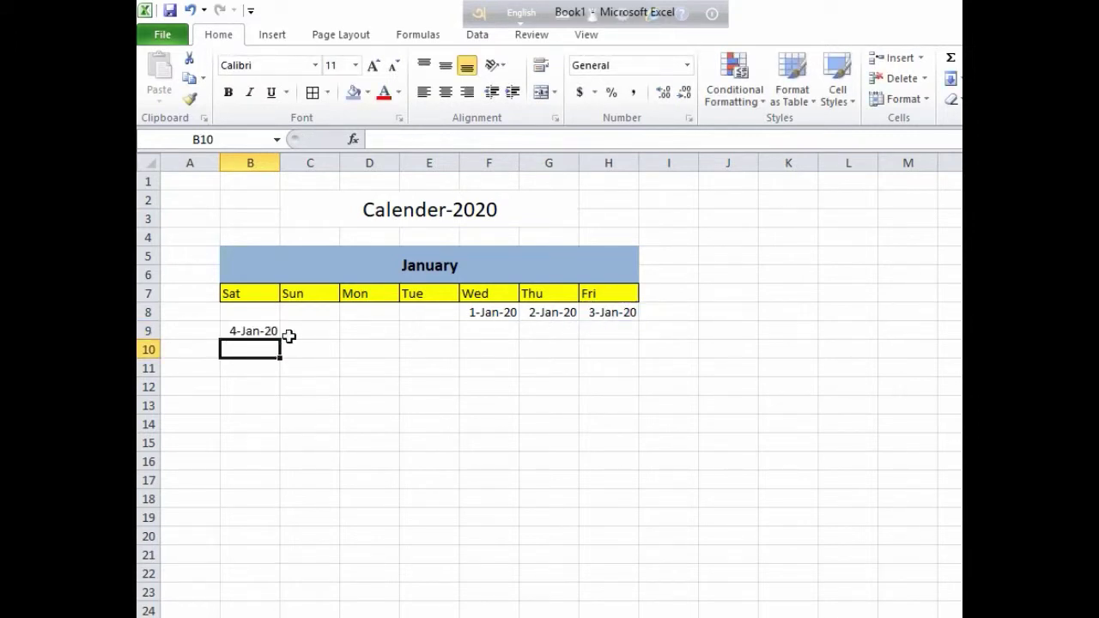
click(298, 336)
text(=)
click(258, 333)
text(+1)
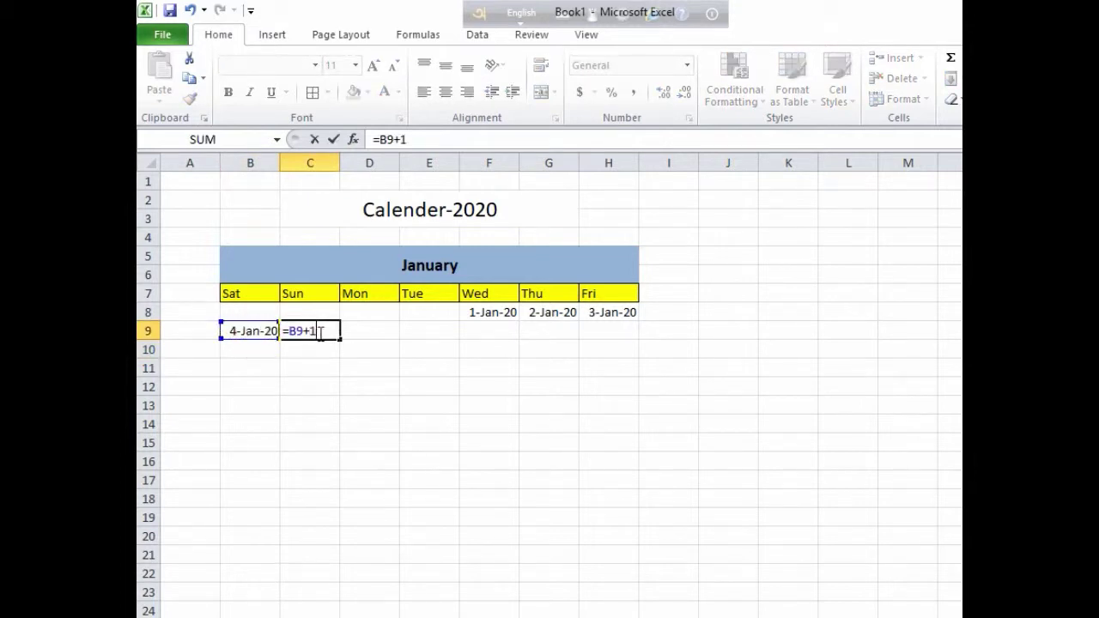
key(Return)
click(319, 335)
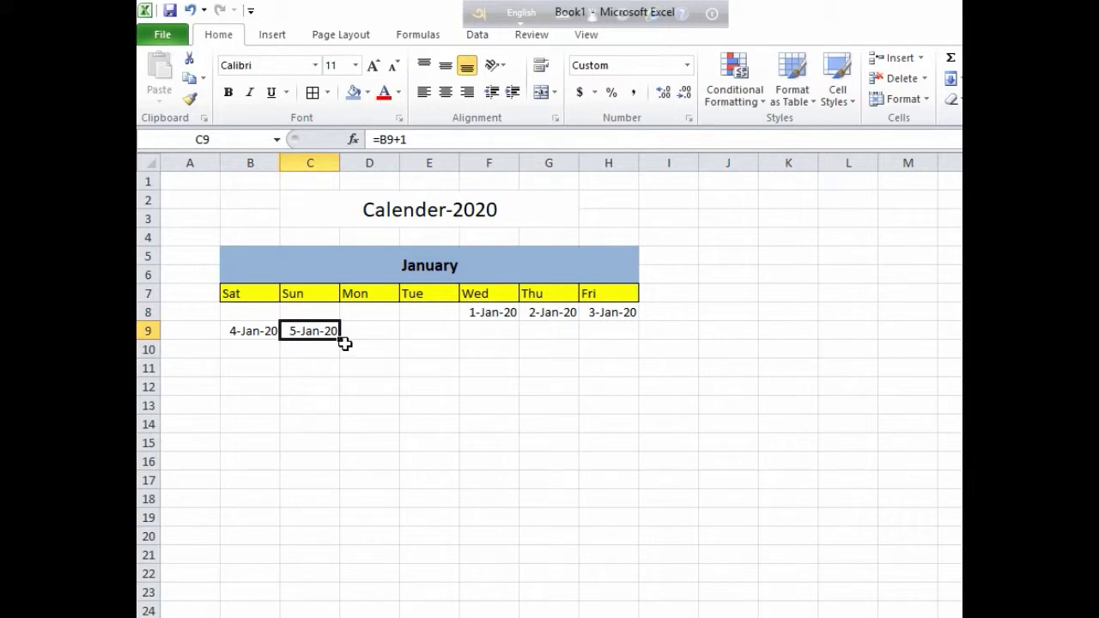
drag(340, 340, 639, 336)
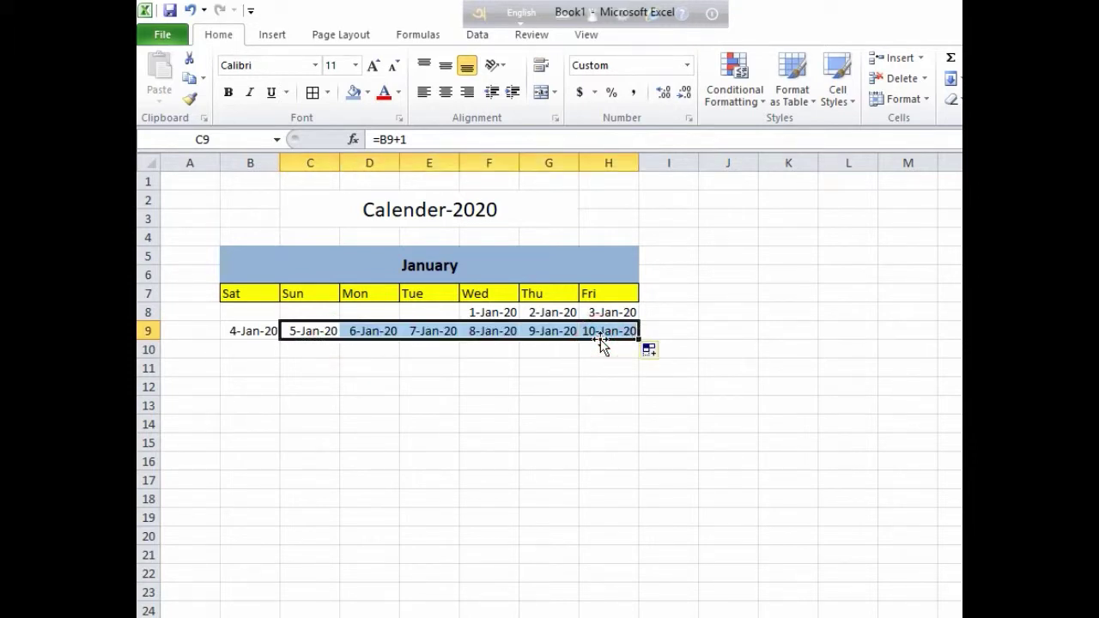
Copy row 9's formulas into rows 10–12 and check the formula behind 31-Jan-20.
click(601, 371)
mouse_move(233, 329)
mouse_down()
mouse_move(485, 356)
mouse_move(629, 328)
mouse_up()
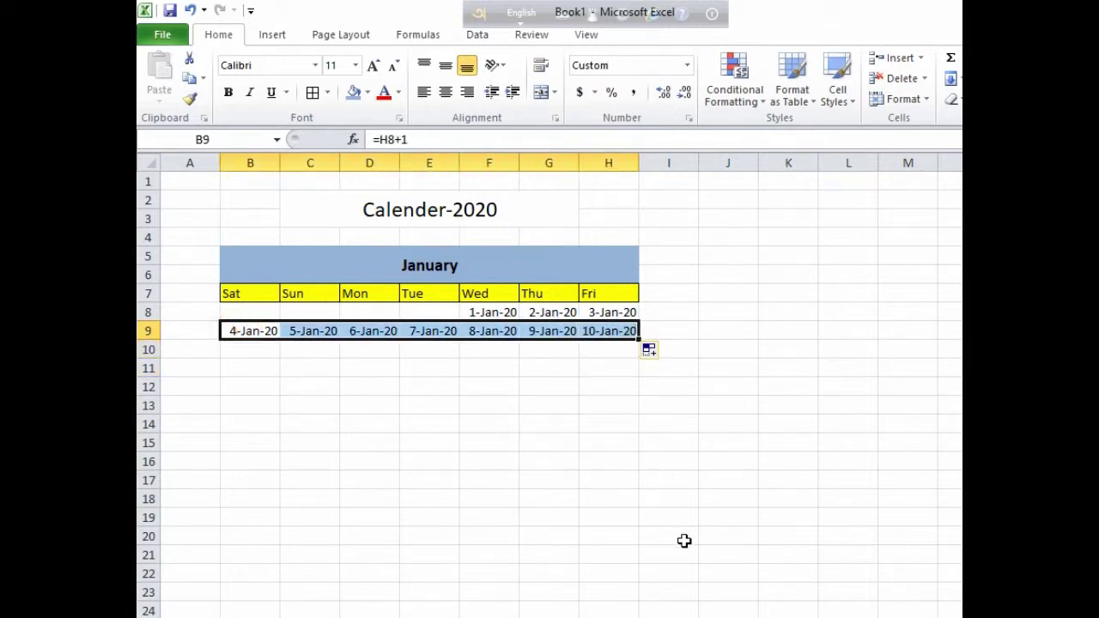
key(ctrl+c)
mouse_move(247, 351)
mouse_down()
mouse_move(250, 367)
mouse_move(616, 383)
mouse_up()
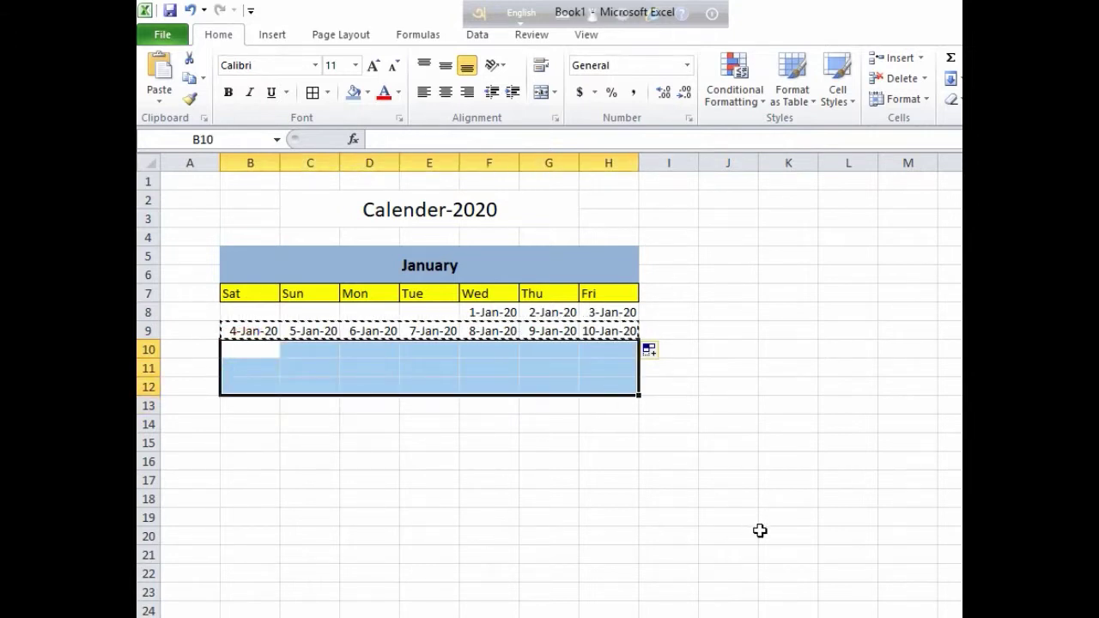
key(ctrl+v)
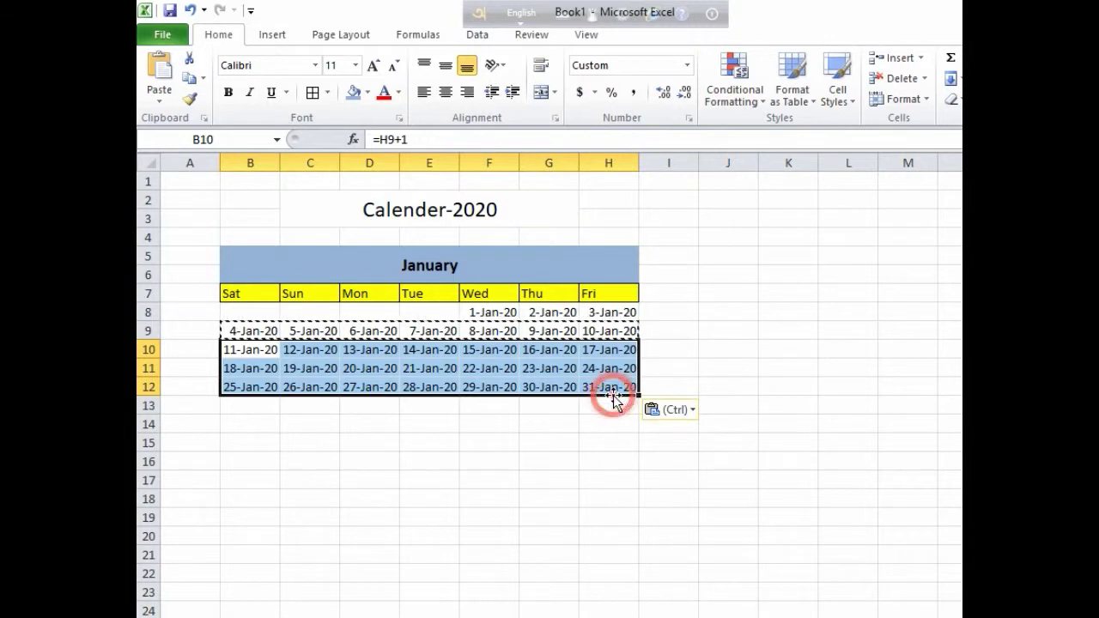
click(611, 411)
key(Escape)
click(612, 422)
drag(228, 332, 622, 334)
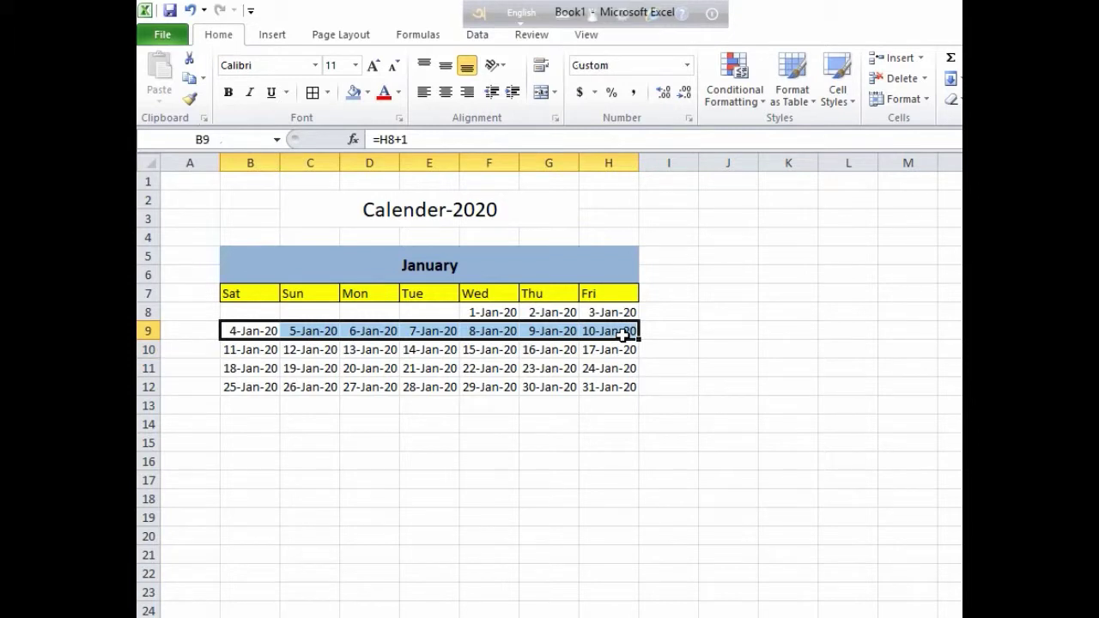
drag(234, 349, 615, 383)
click(607, 444)
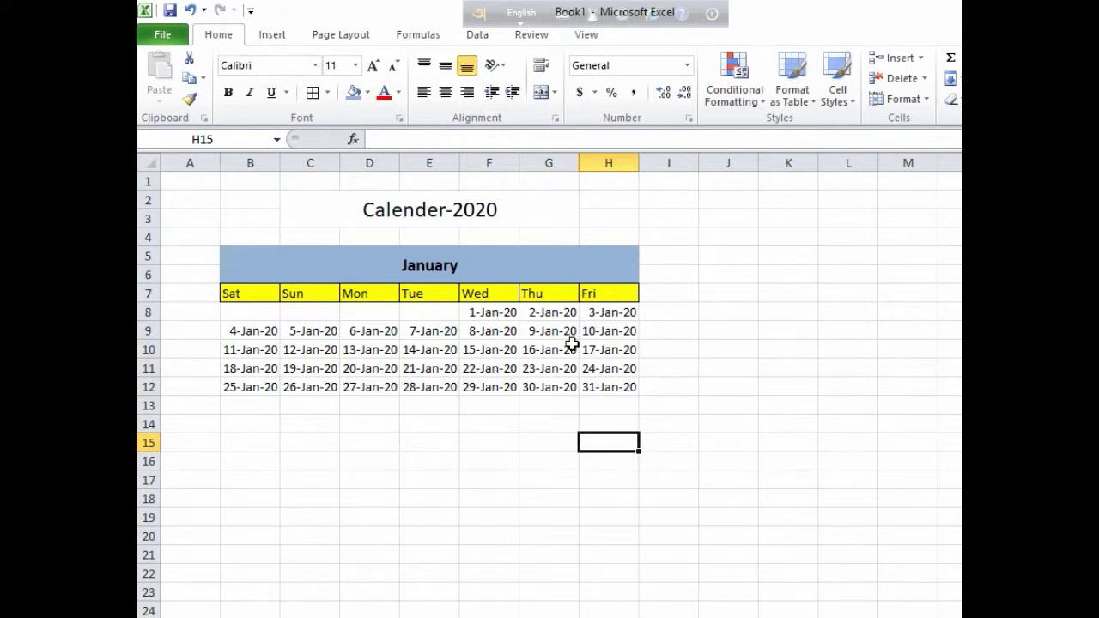
click(596, 389)
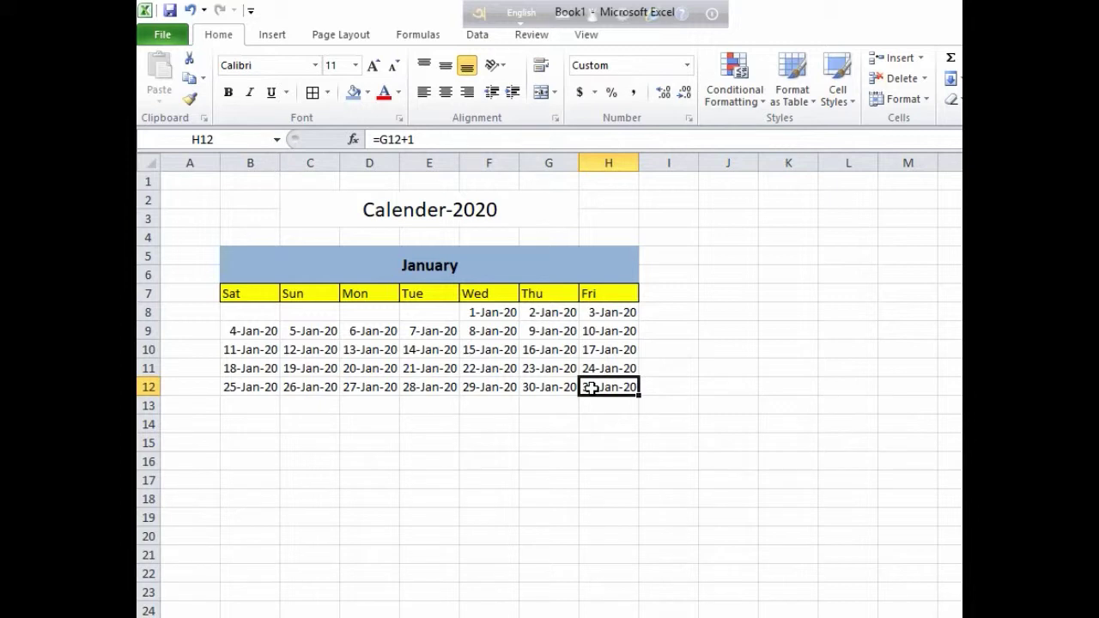
Undo the date formulas and re-enter =H8+1 in B9 for 4-Jan-20.
key(ctrl+z)
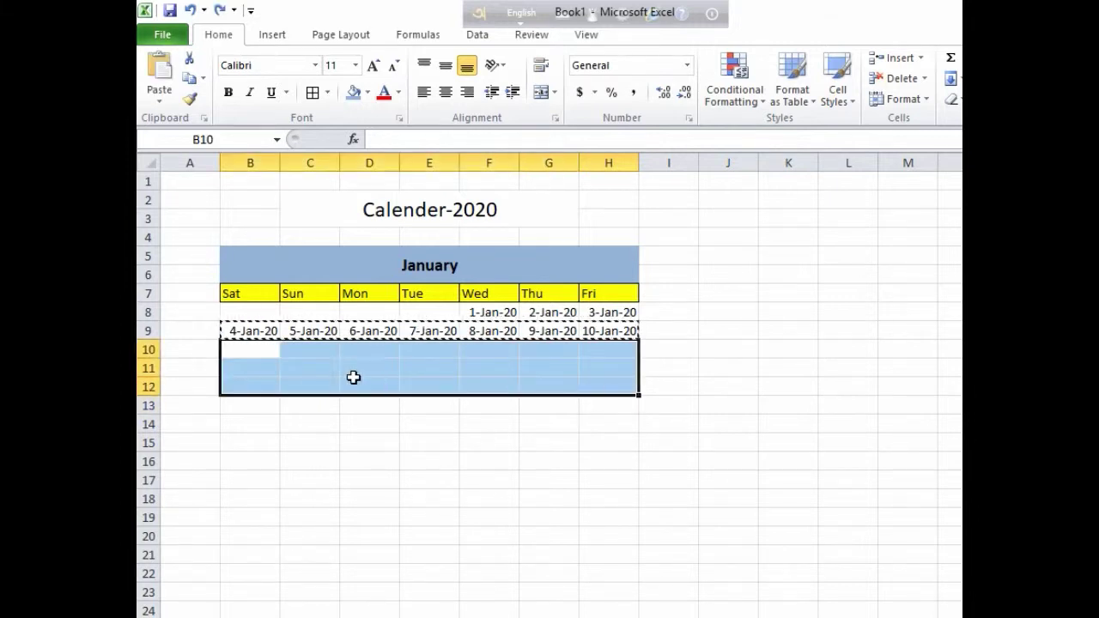
key(ctrl+z)
key(ctrl+z)
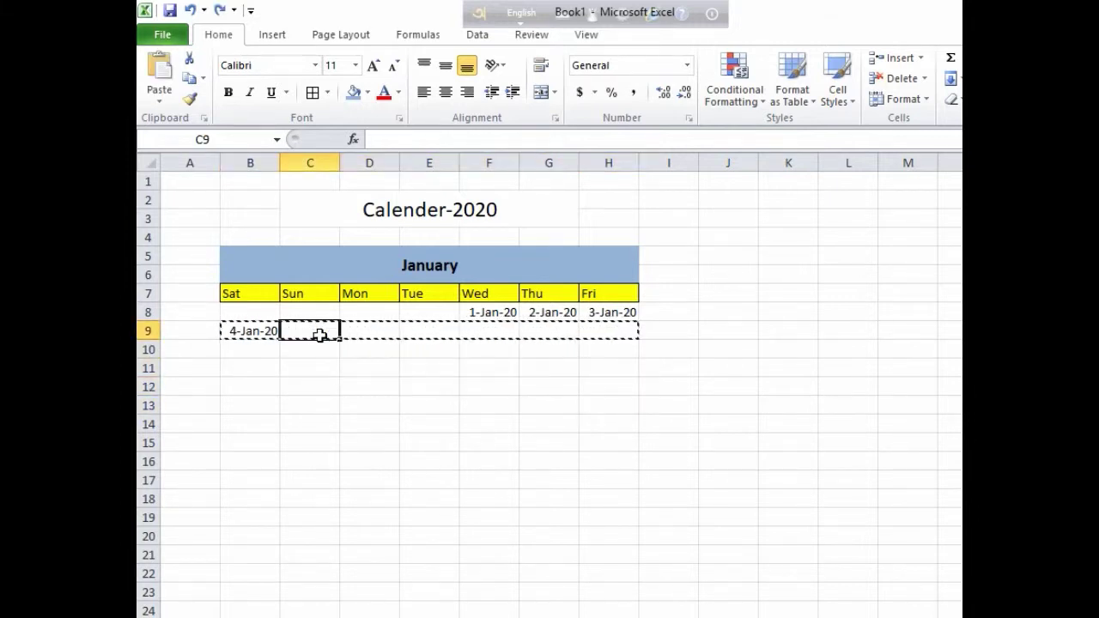
key(ctrl+z)
double_click(314, 364)
click(253, 330)
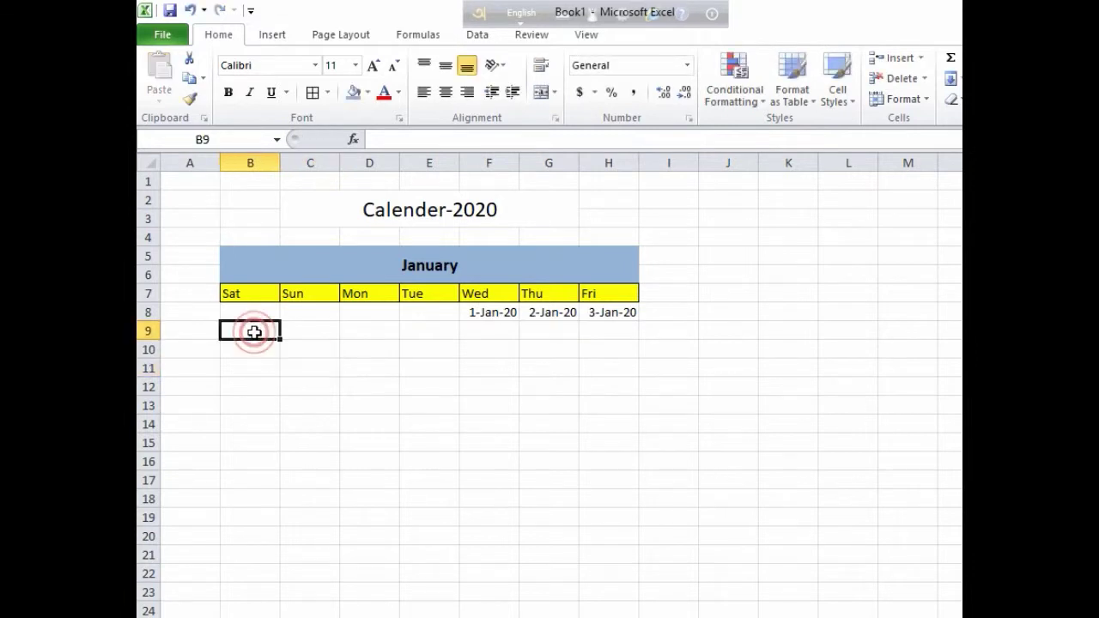
text(=)
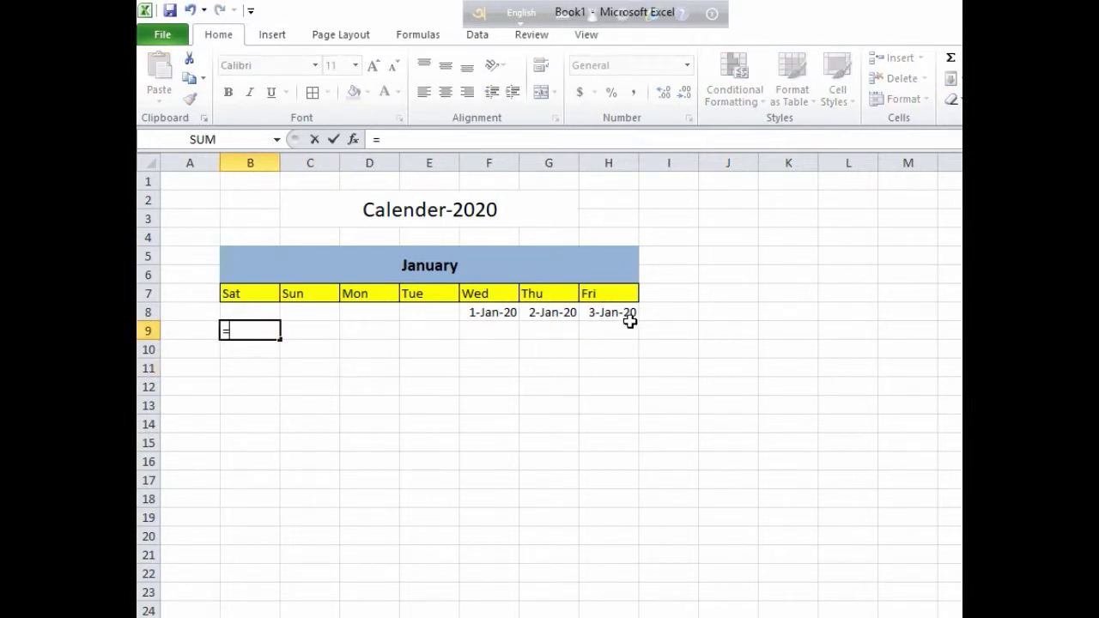
click(630, 314)
text(+1)
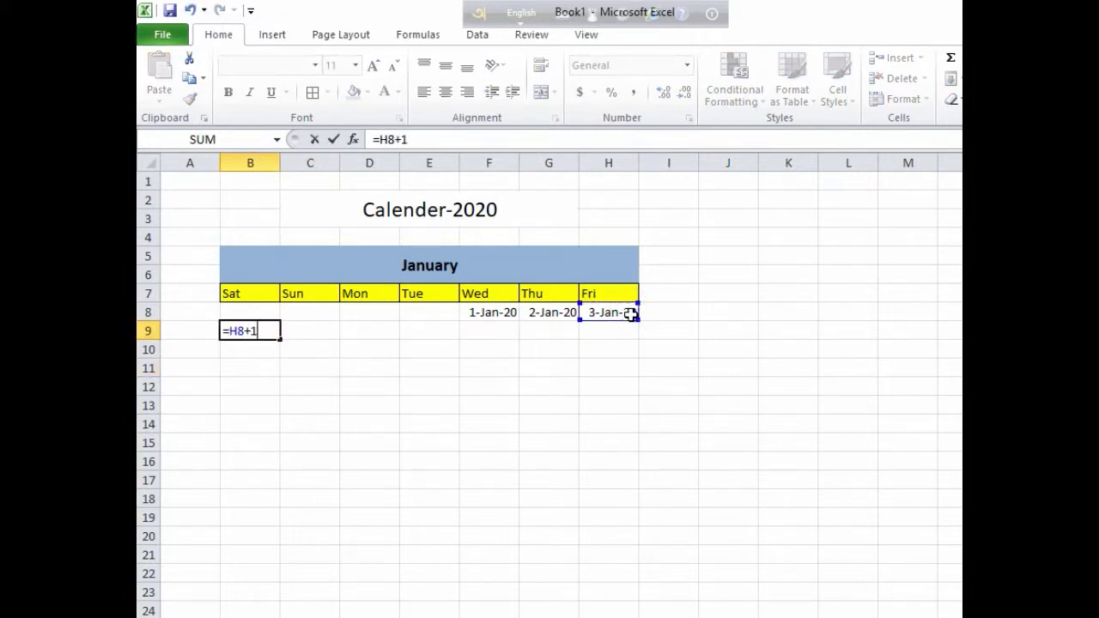
key(Return)
Enter =B9+1 in C9 and fill it across row 9 through 10-Jan-20.
click(293, 330)
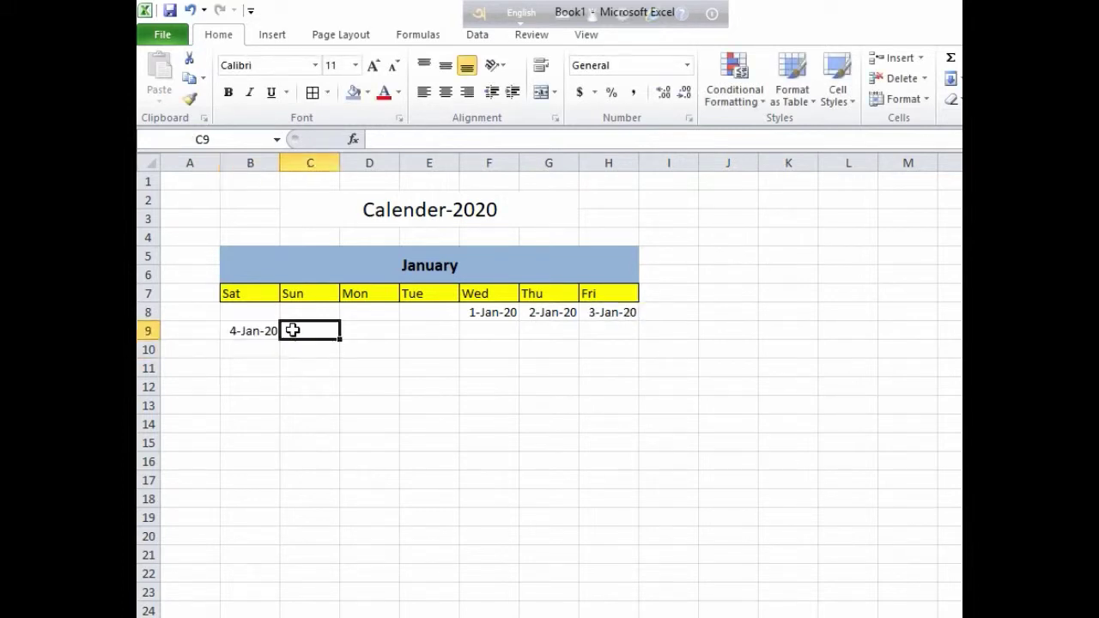
text(=)
click(241, 330)
text(+1)
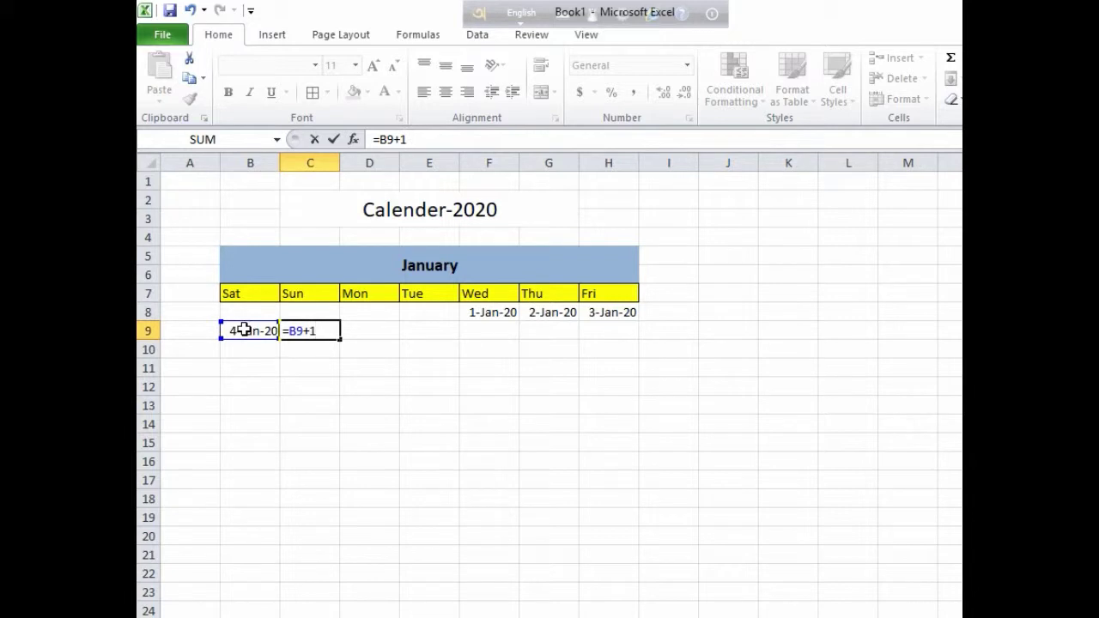
key(Return)
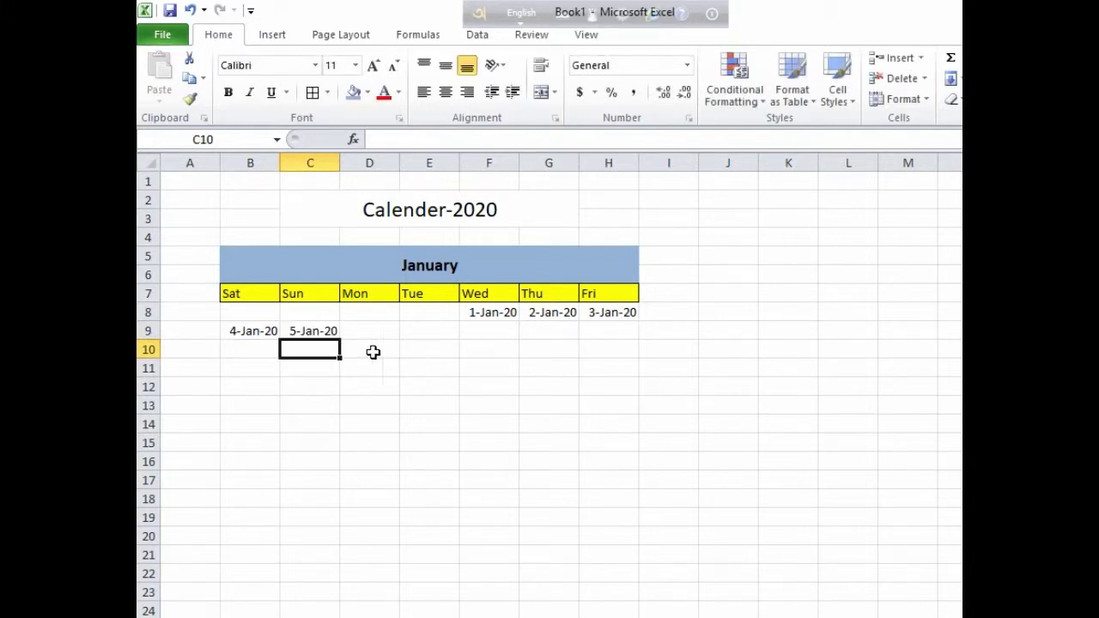
click(328, 333)
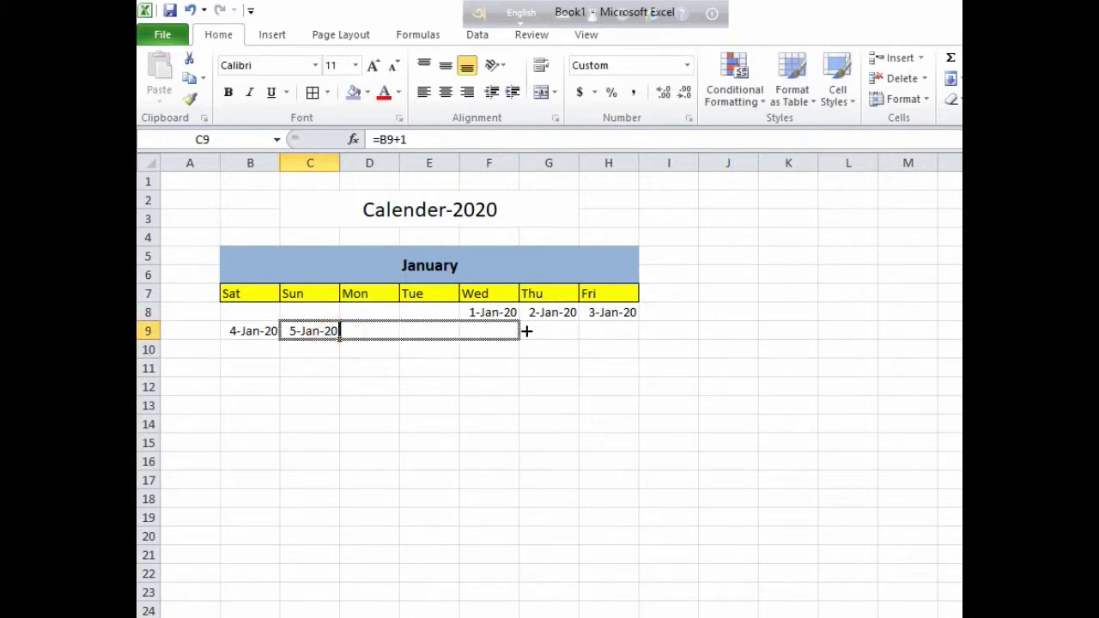
drag(348, 340, 631, 337)
Copy row 9's formulas down through row 13 to fill the remaining dates.
click(507, 364)
drag(242, 331, 601, 333)
key(ctrl+c)
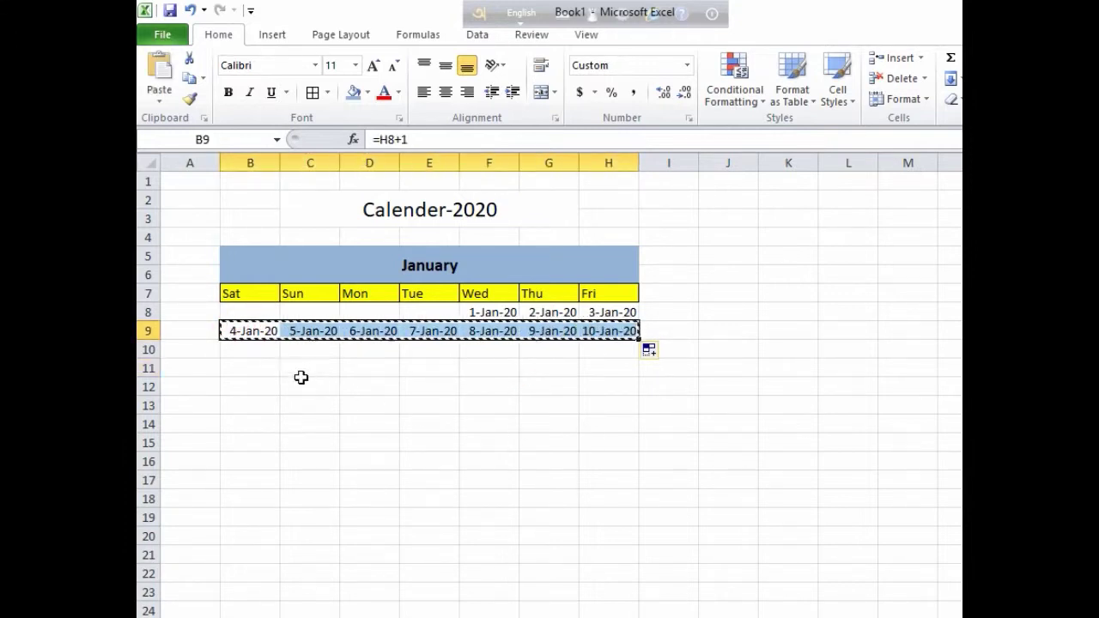
drag(250, 352, 254, 379)
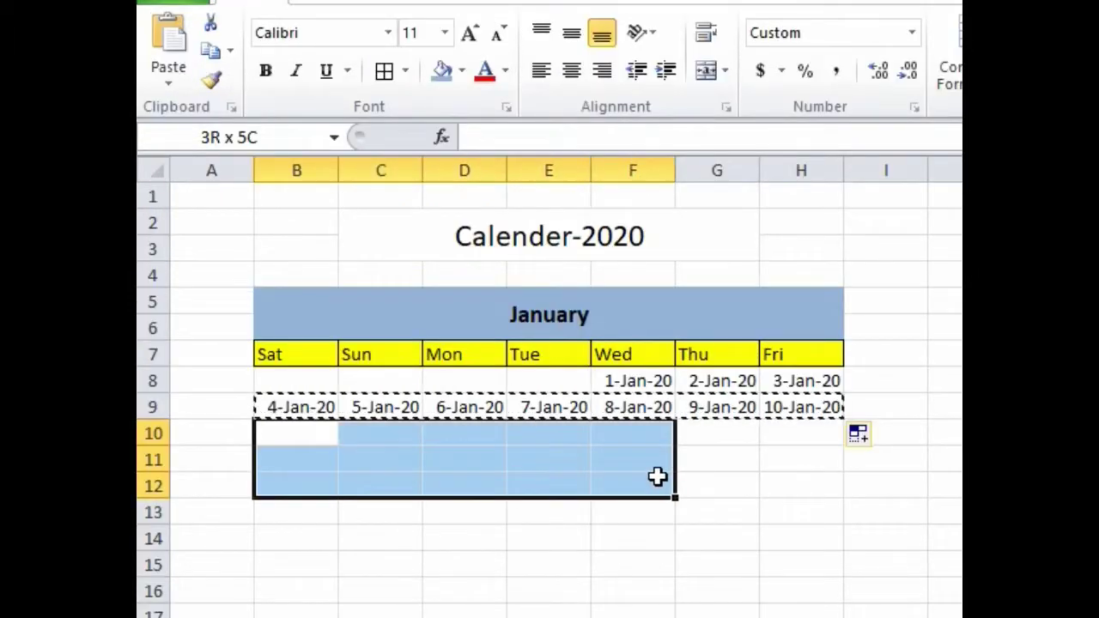
mouse_move(300, 475)
mouse_down()
mouse_move(794, 488)
mouse_move(797, 505)
mouse_up()
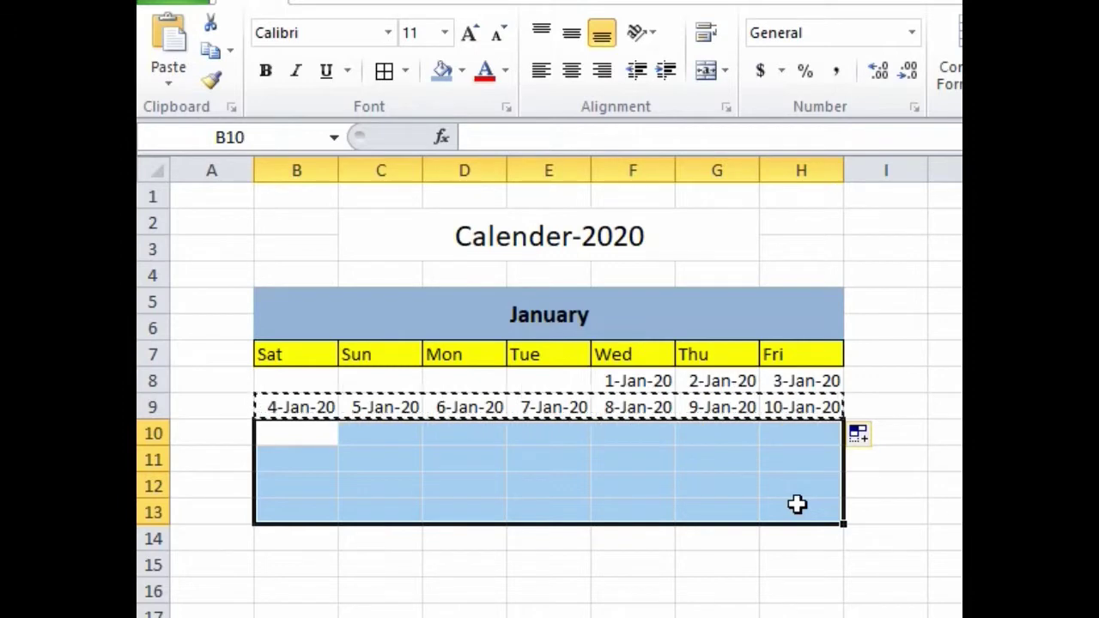
key(ctrl+v)
Clear the February dates that spilled into row 13.
click(798, 505)
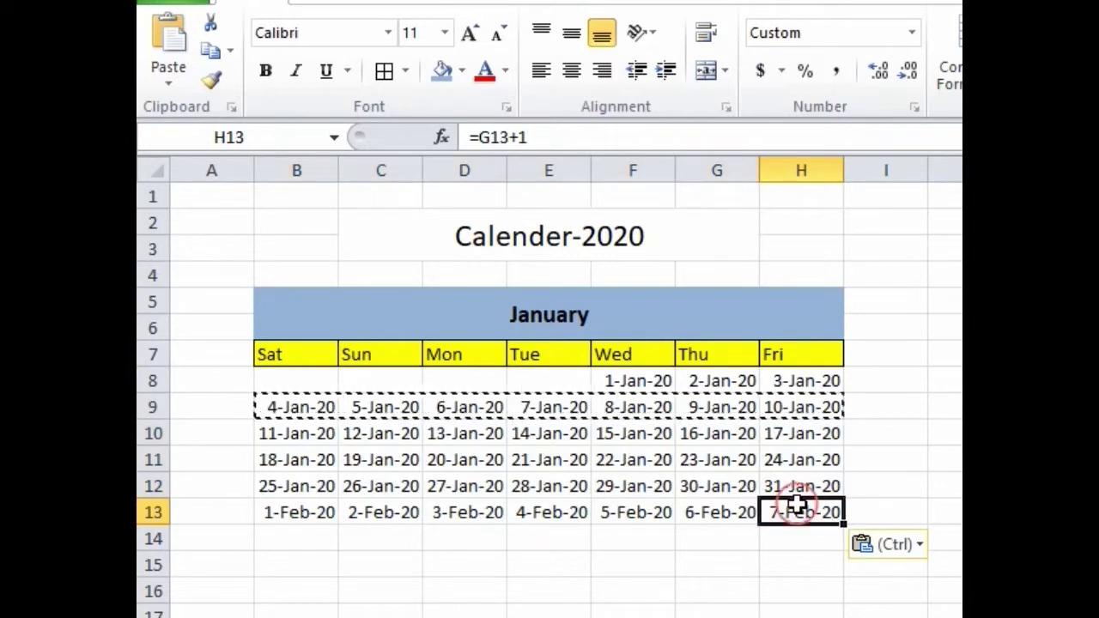
click(758, 592)
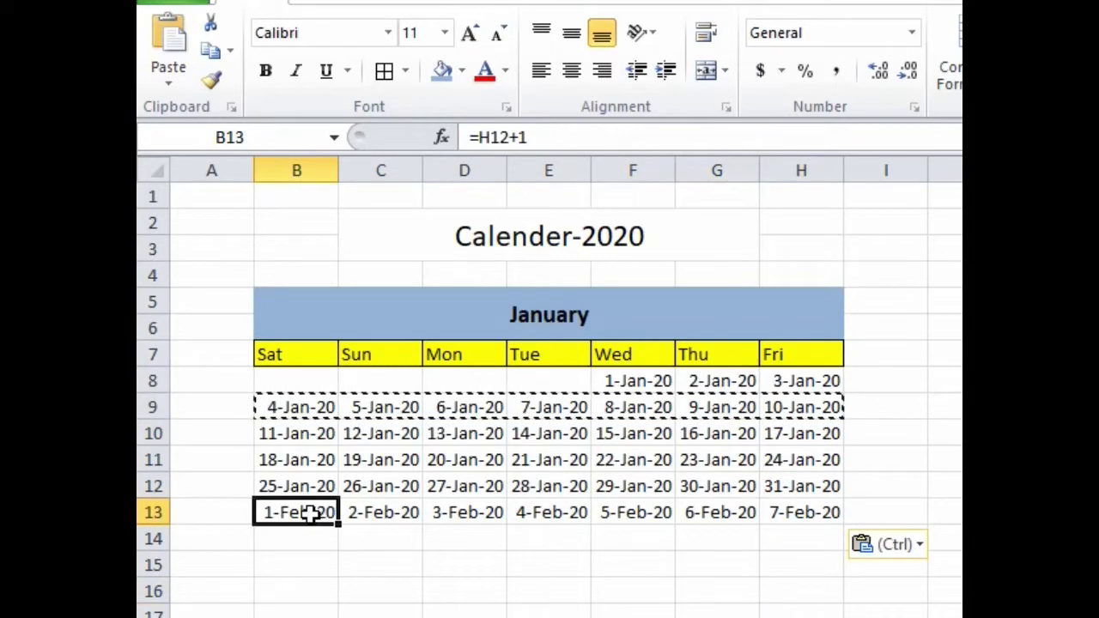
drag(306, 513, 839, 511)
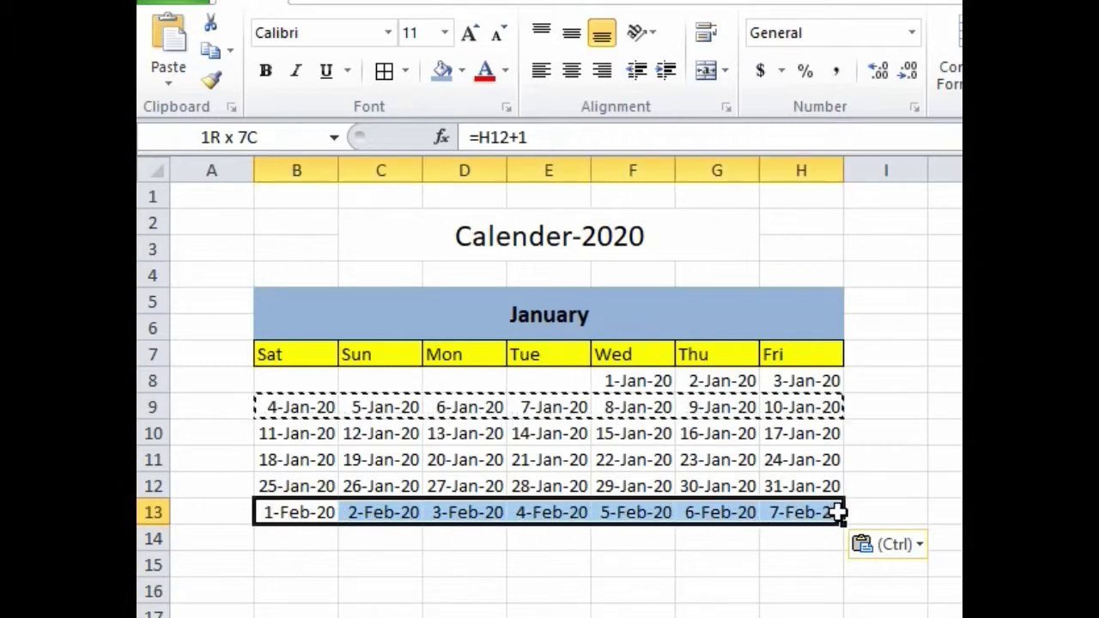
key(Delete)
double_click(608, 590)
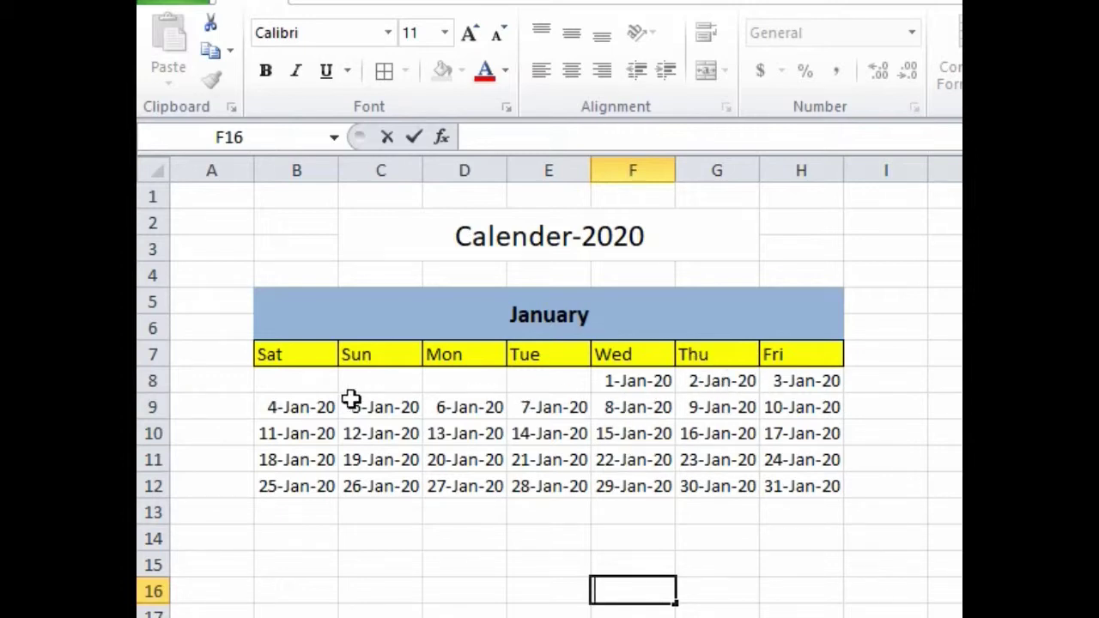
drag(288, 386, 773, 478)
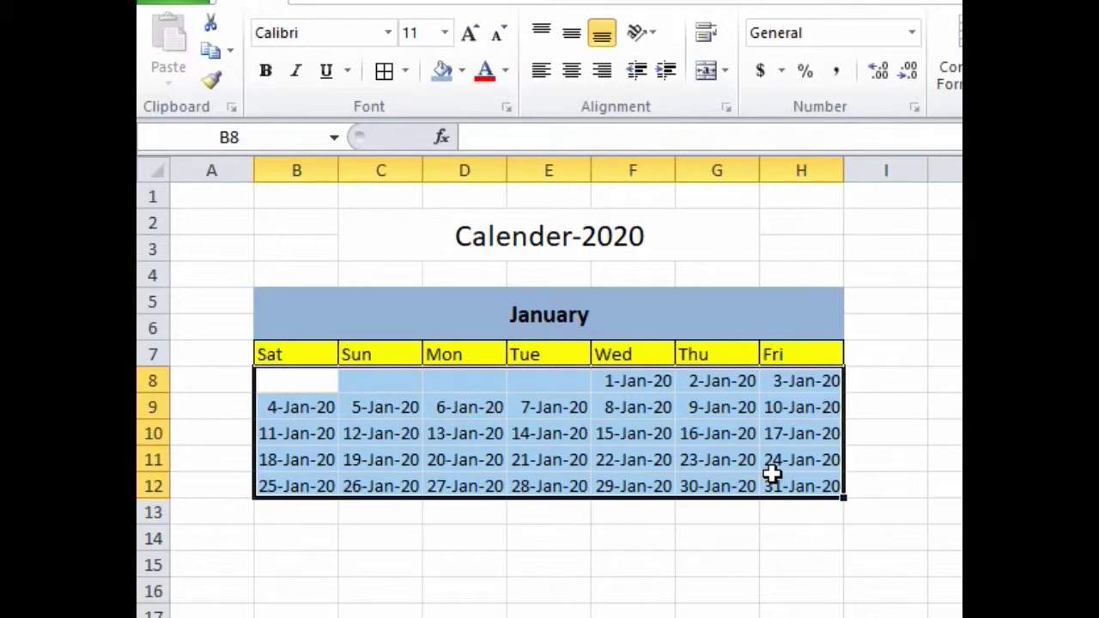
Apply the custom number format 'd' to B8:H12 so January shows days 1–31.
right_click(628, 450)
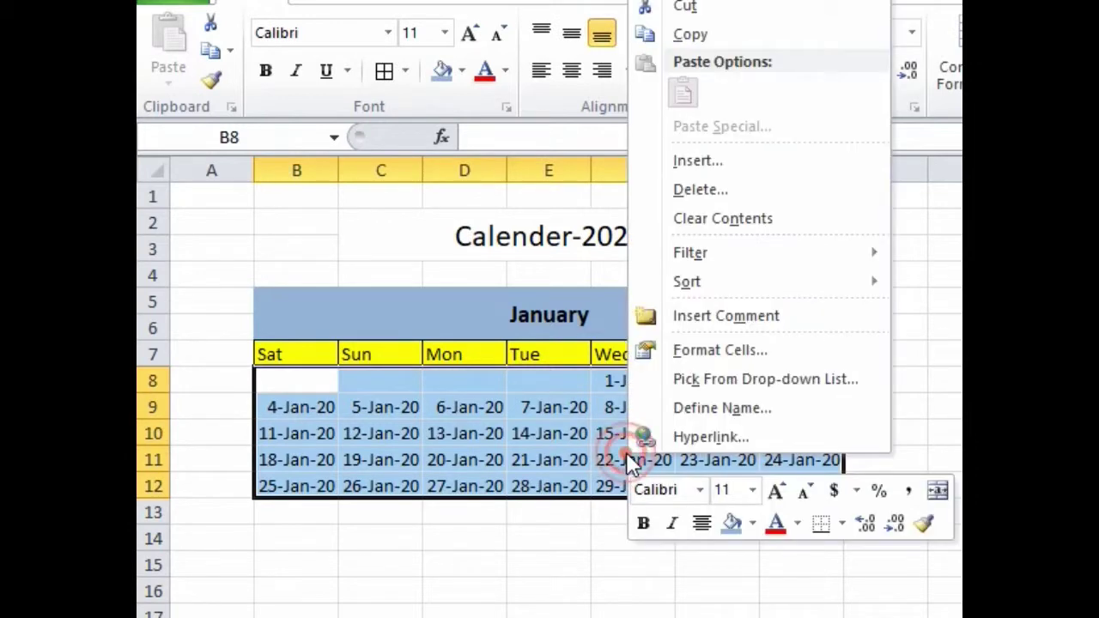
click(720, 359)
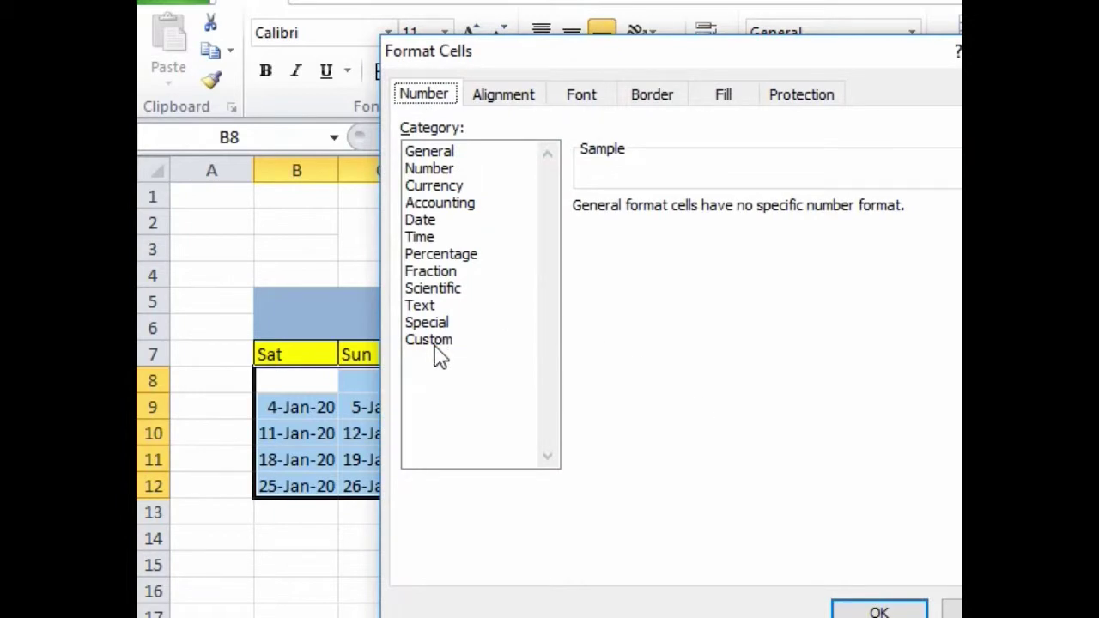
click(434, 342)
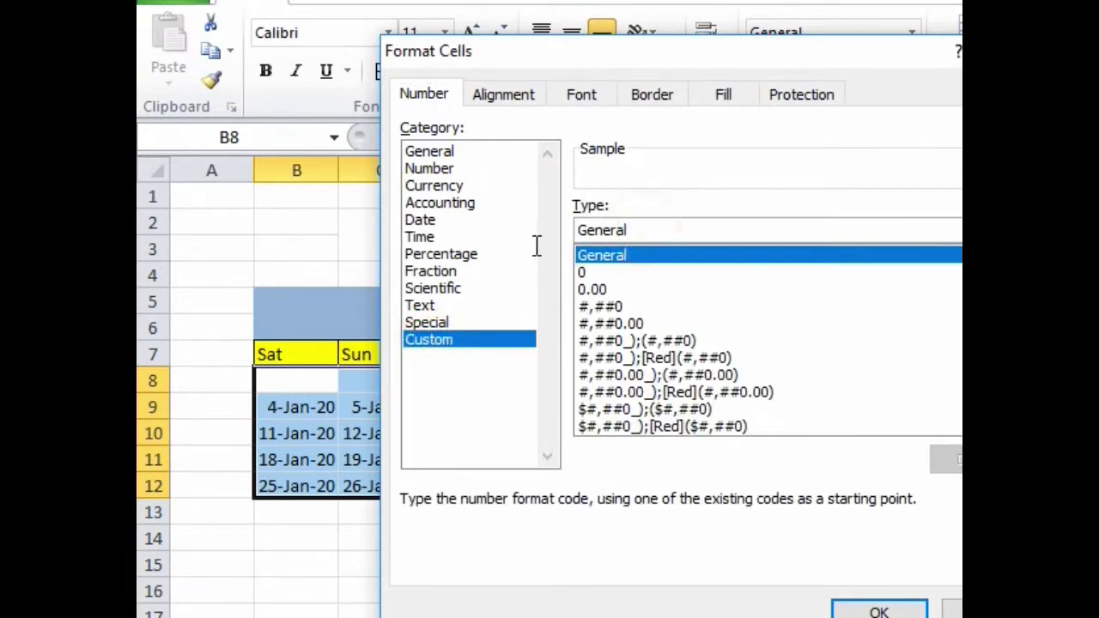
double_click(601, 230)
text(d)
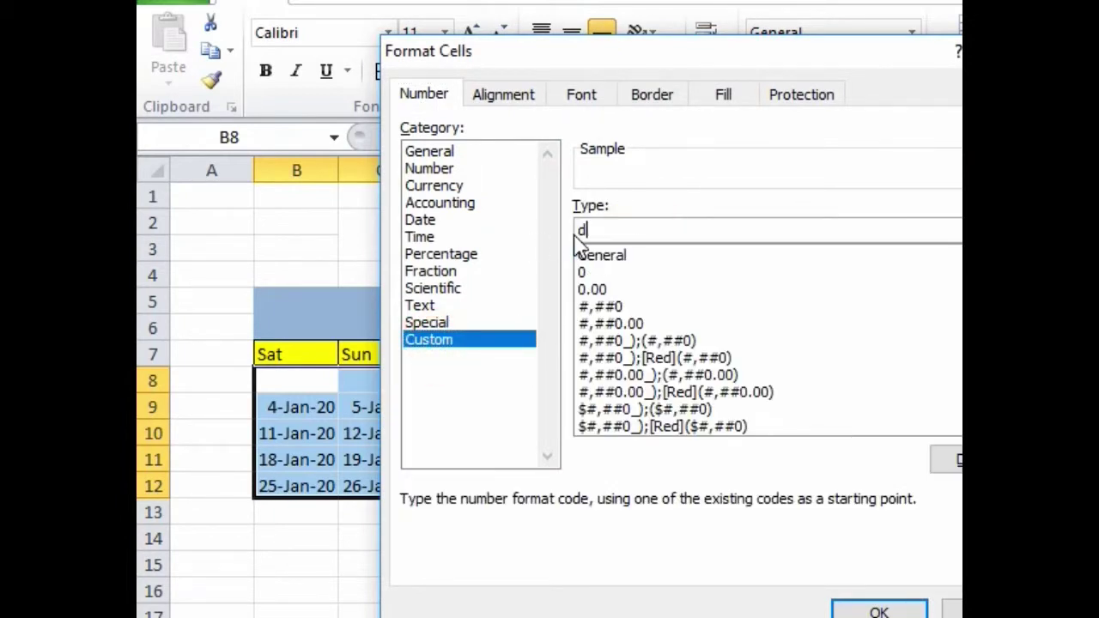
click(884, 610)
click(558, 461)
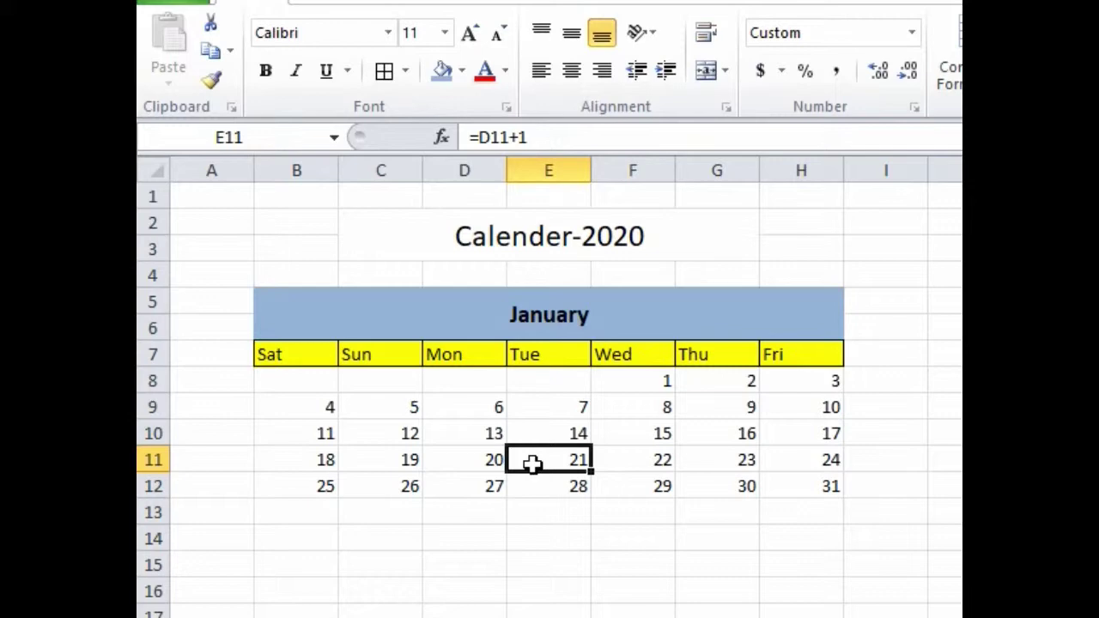
click(706, 504)
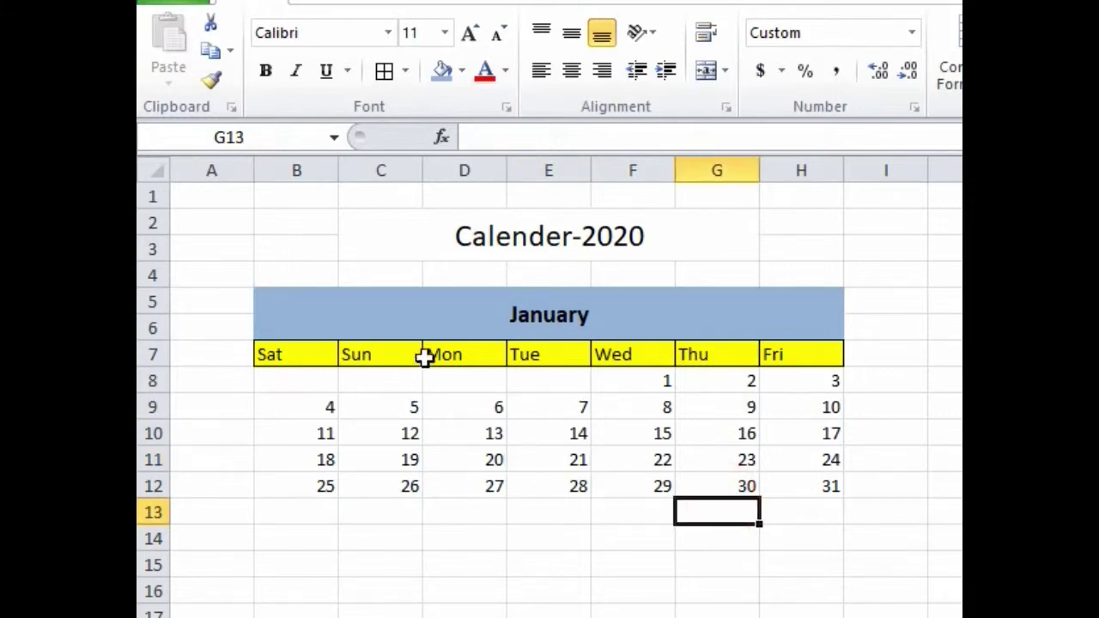
Set the column width of columns B through H to 3.5.
drag(318, 170, 777, 223)
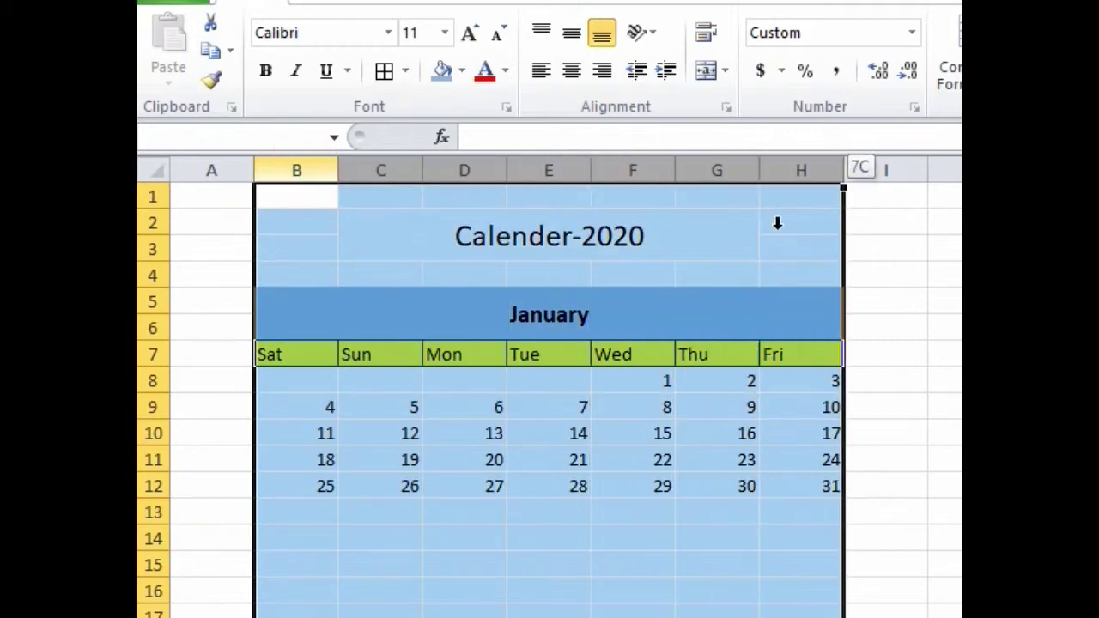
right_click(629, 455)
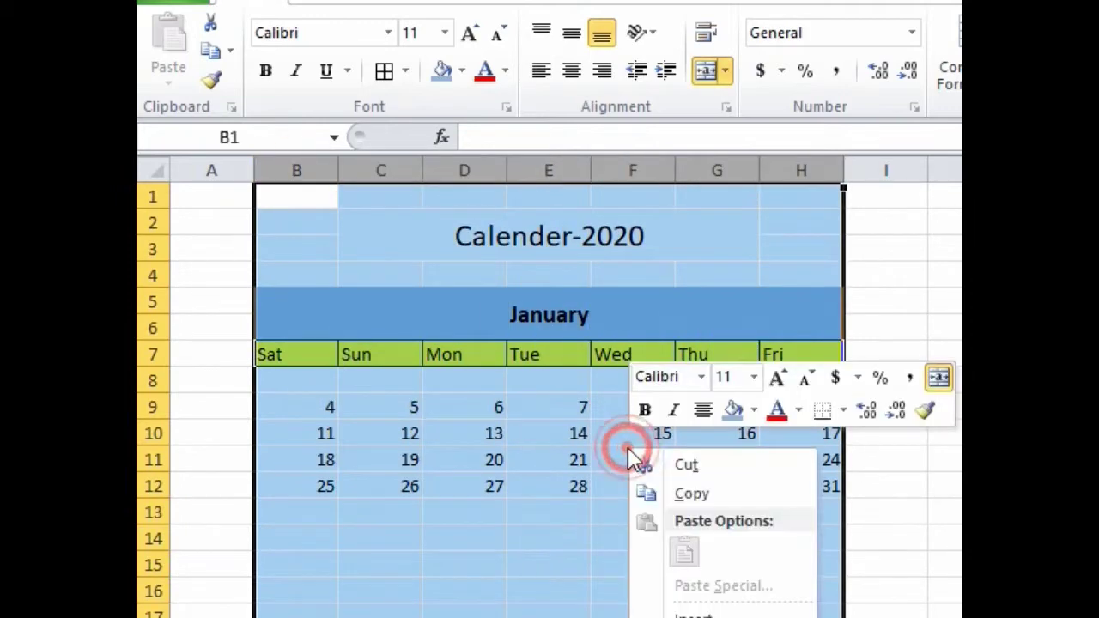
key(Escape)
key(alt+h)
key(o)
key(w)
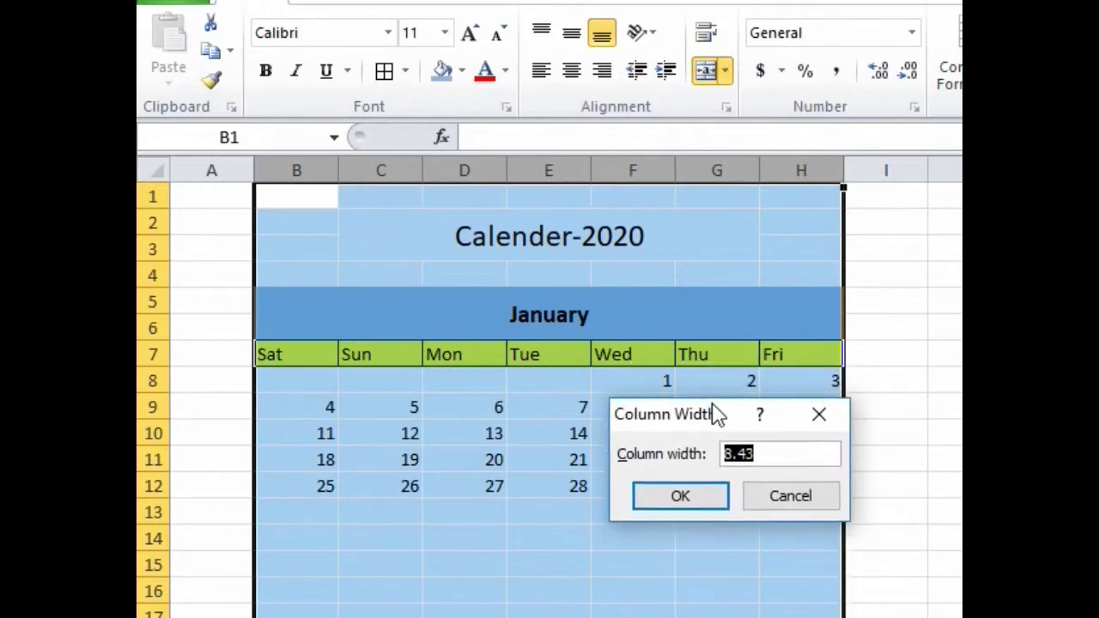
drag(767, 447, 737, 448)
text(3)
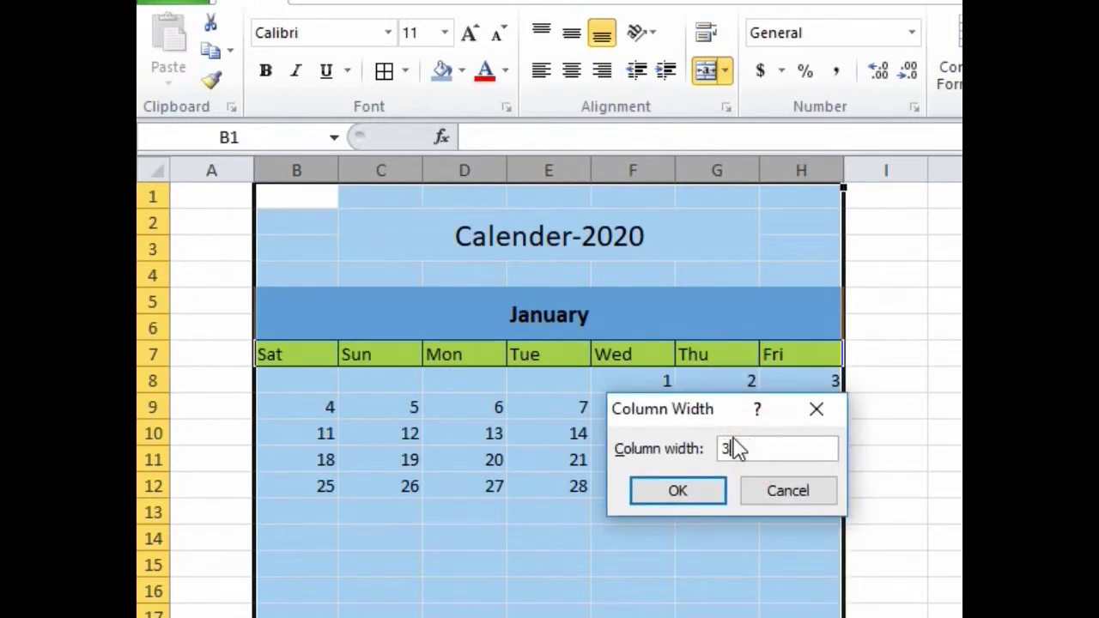
text(.5)
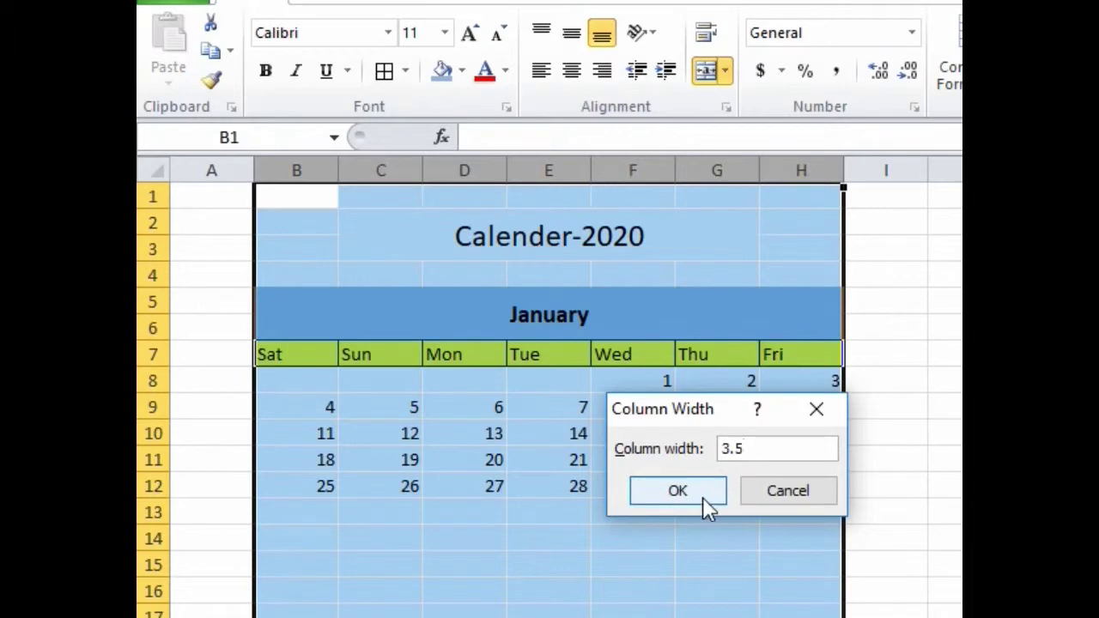
click(699, 496)
click(433, 479)
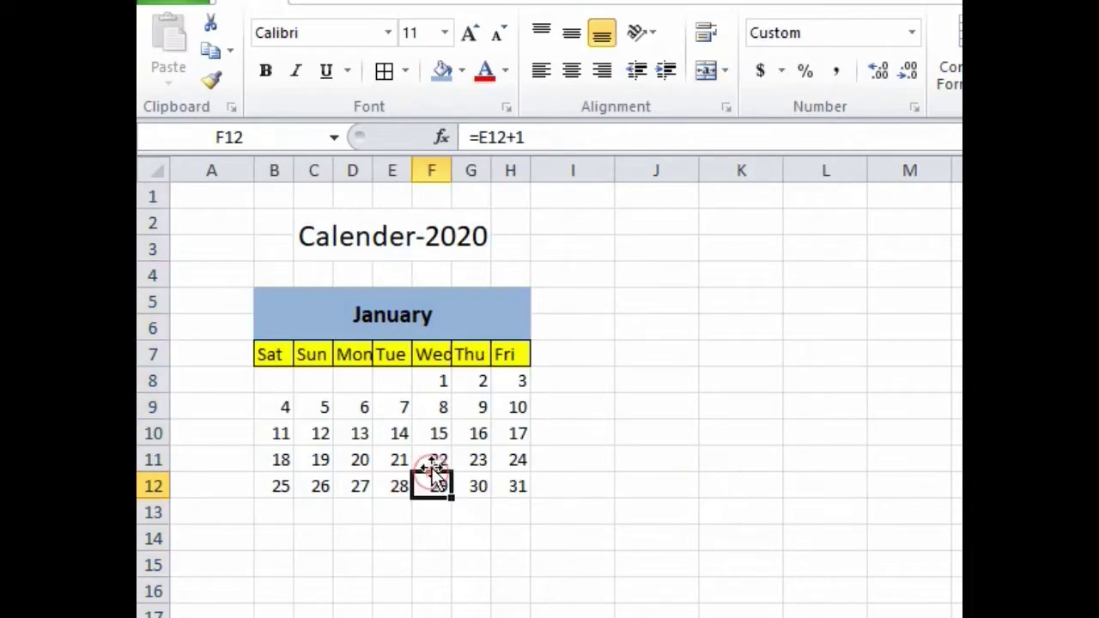
click(538, 506)
Copy the January block B5:H12 and paste it at J5.
drag(312, 322, 496, 474)
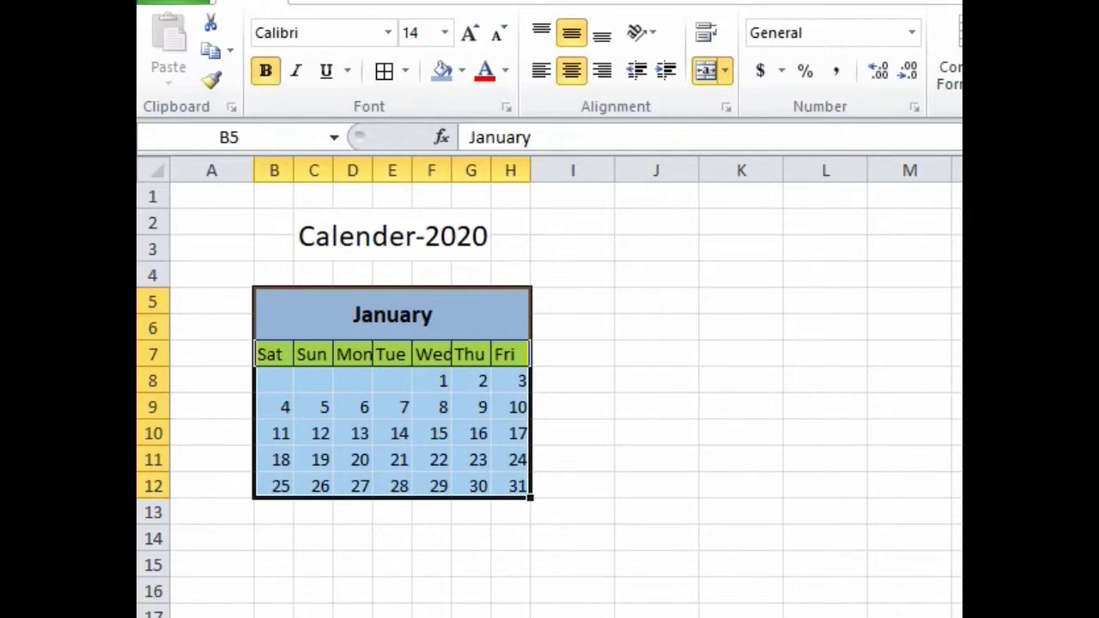
key(ctrl+c)
click(661, 301)
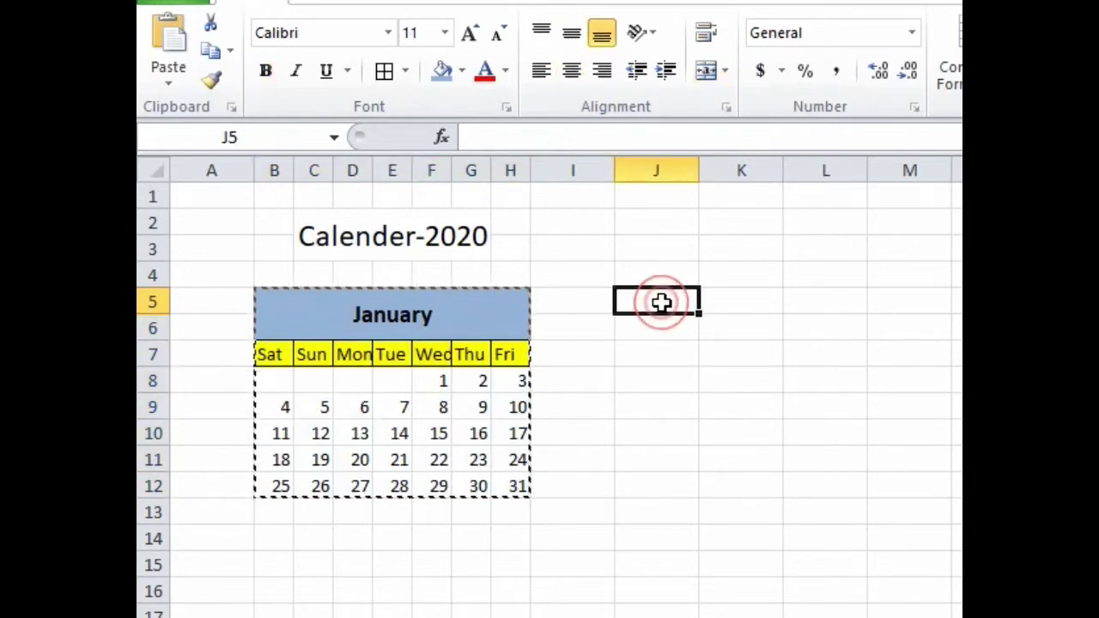
key(ctrl+v)
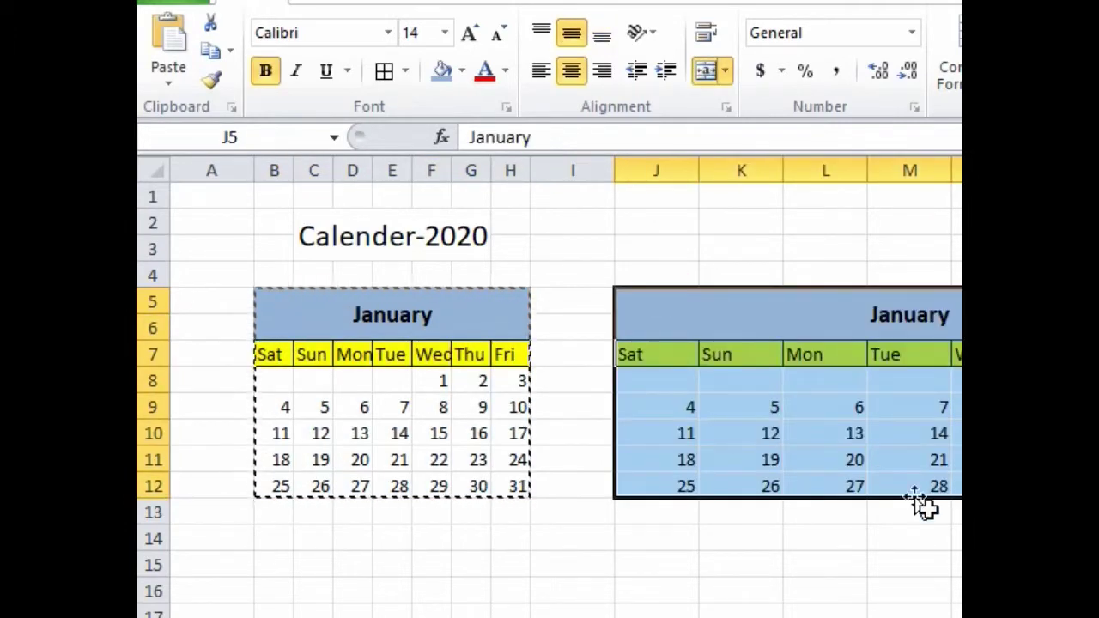
click(940, 537)
Rename the copied month header to 'Feburary' and compare its date formulas with January's.
click(892, 313)
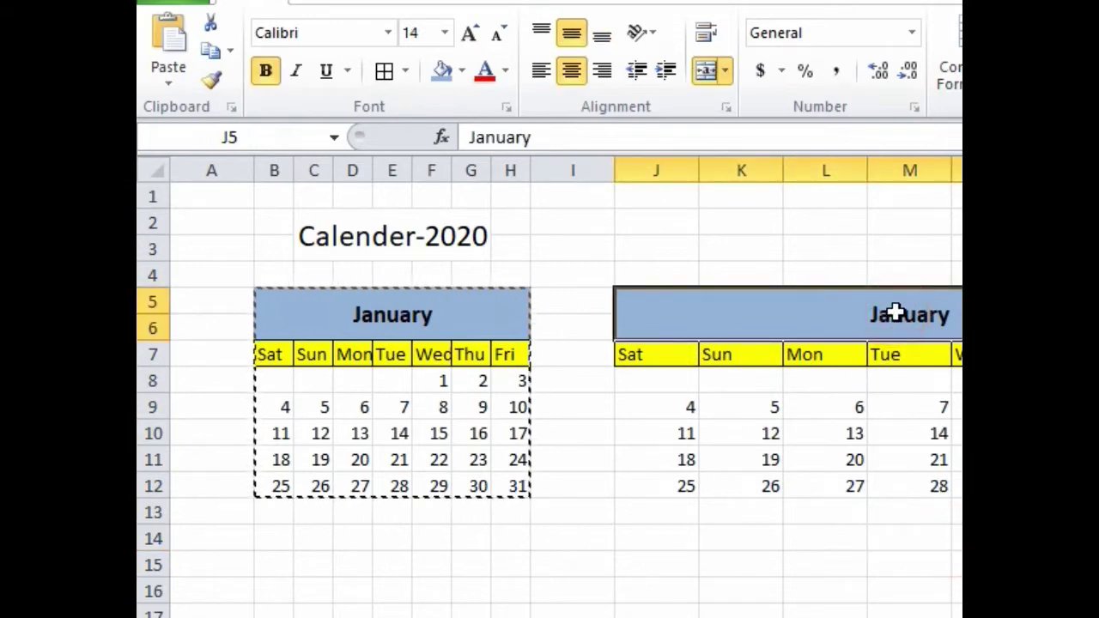
text(Feburary)
click(955, 412)
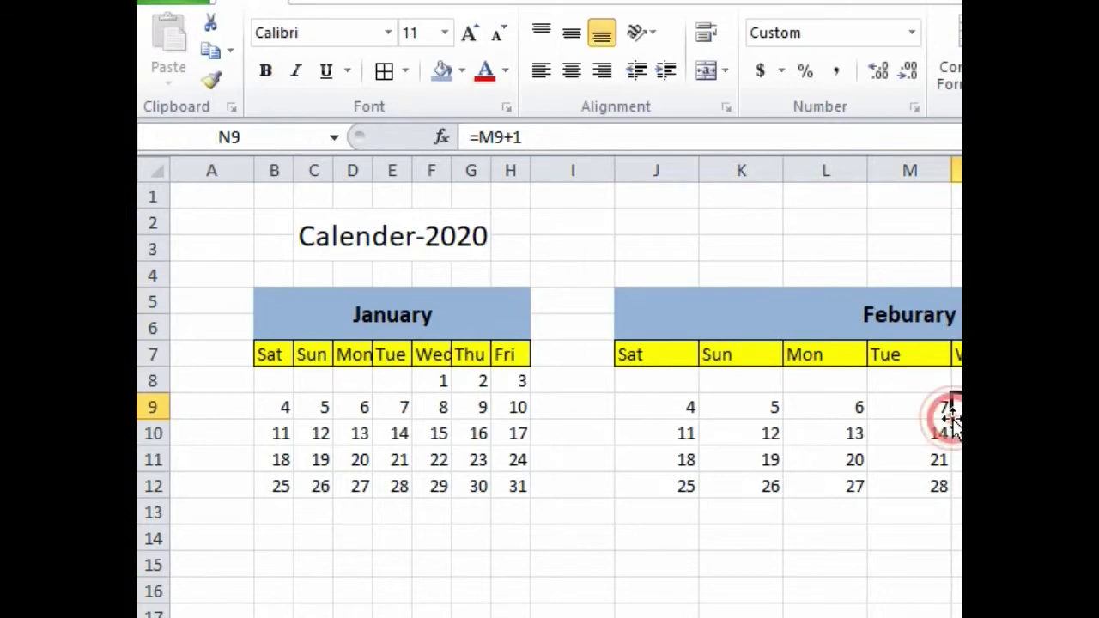
click(803, 414)
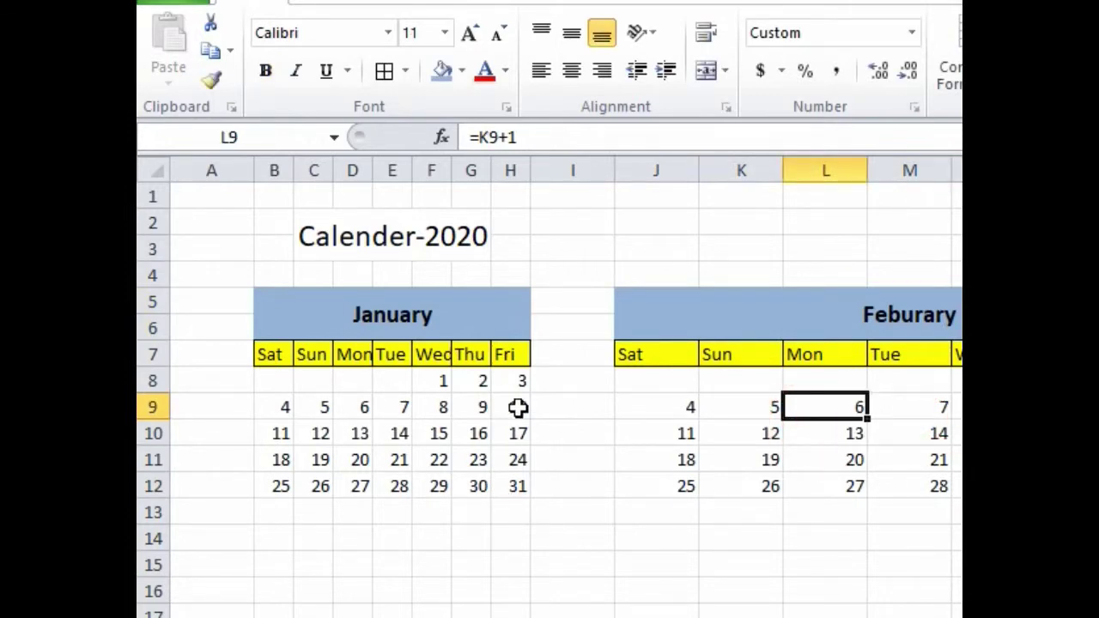
click(520, 485)
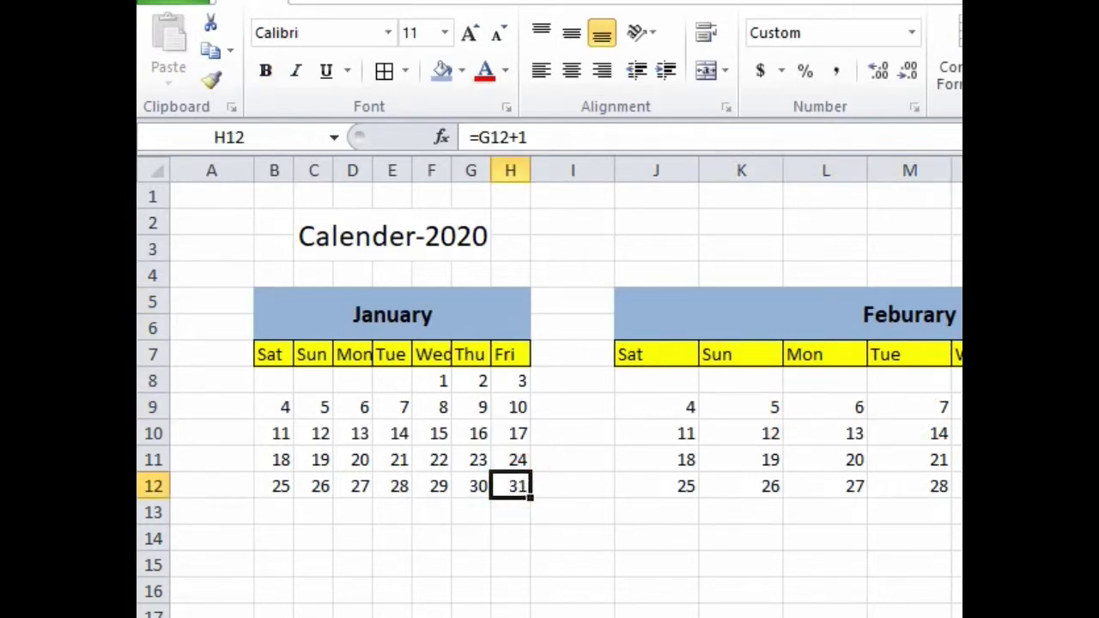
click(668, 387)
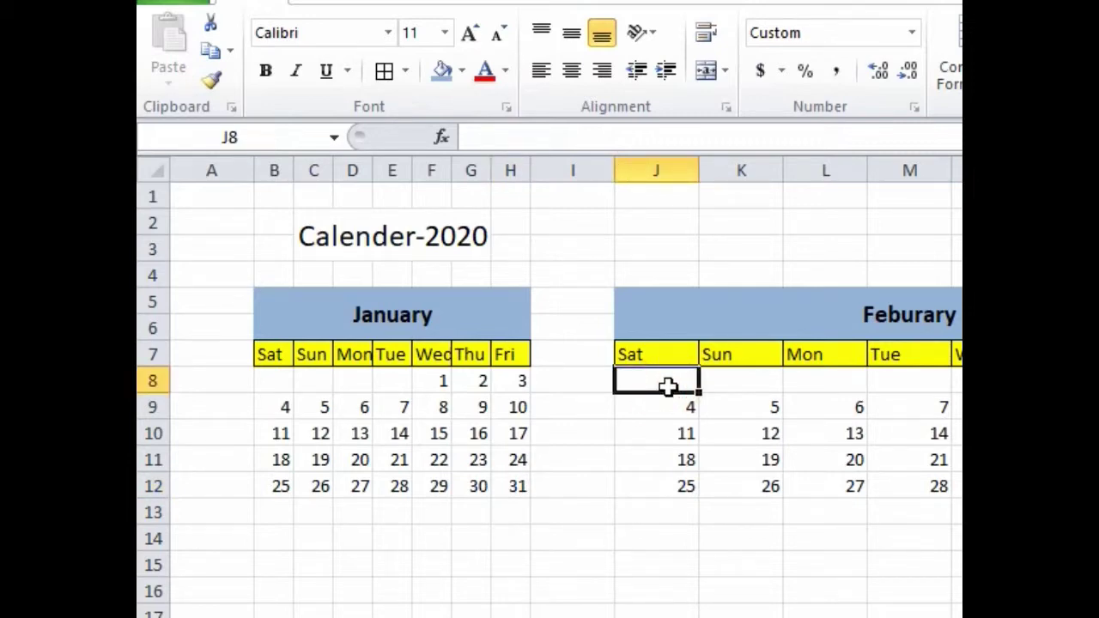
Enter 1 February 2020 as February's first date under Sat.
text(=)
key(BackSpace)
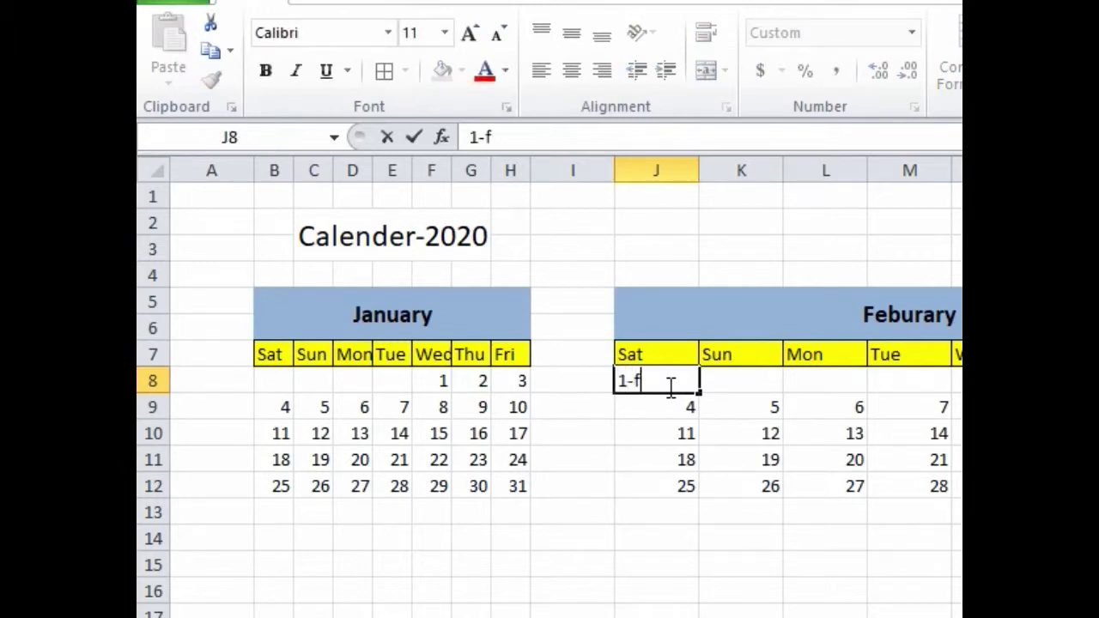
text(eb-2020)
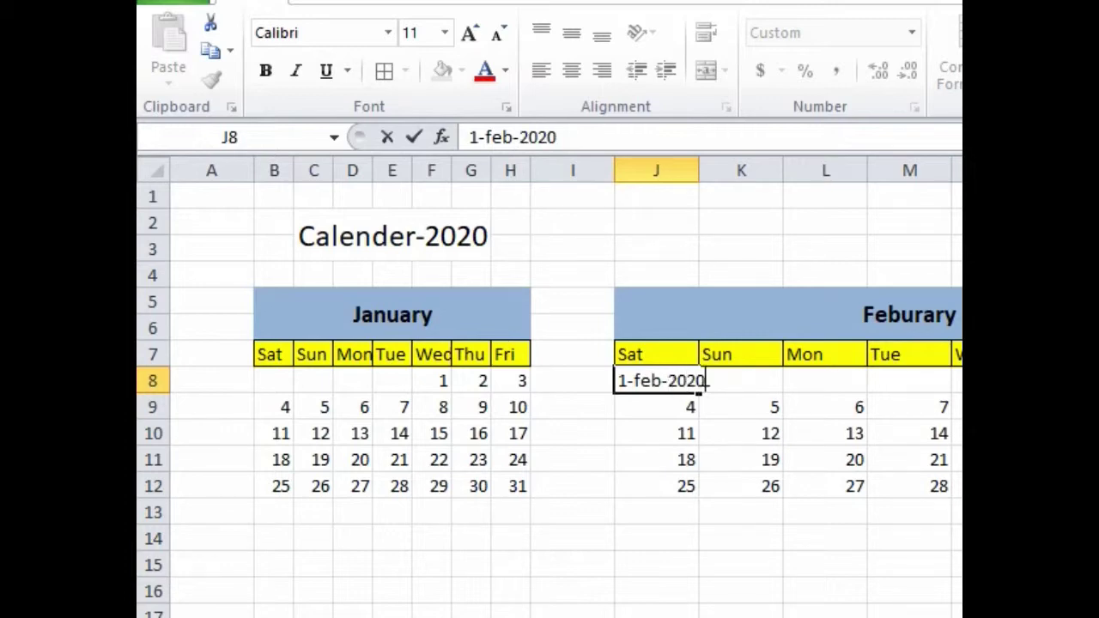
key(Return)
Fill February's first week with next-day formulas based on the February 1 cell.
click(730, 382)
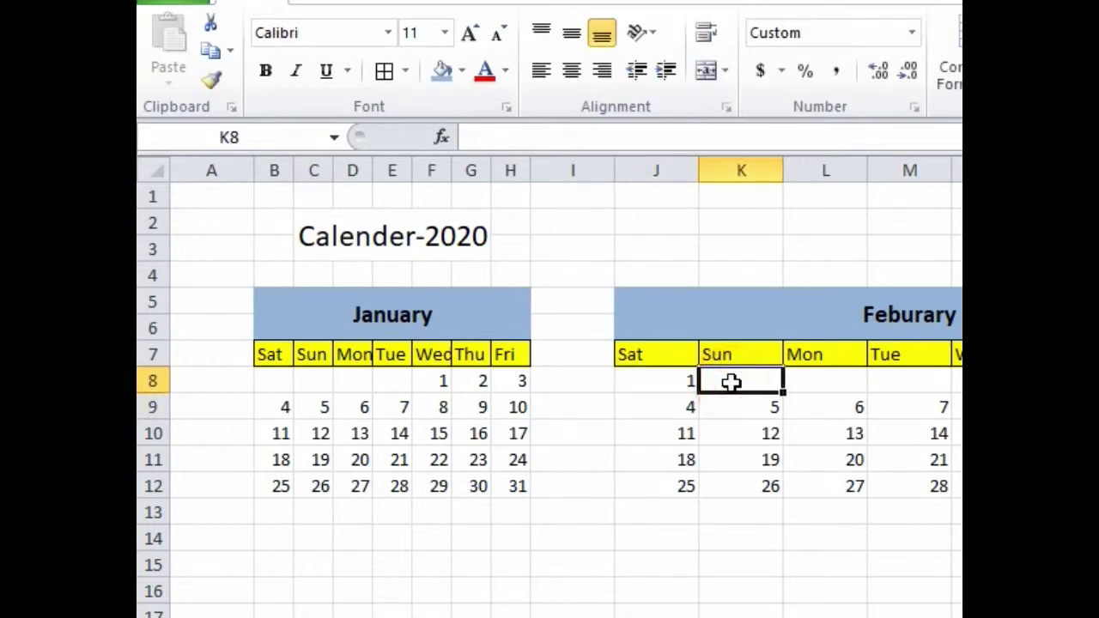
text(=)
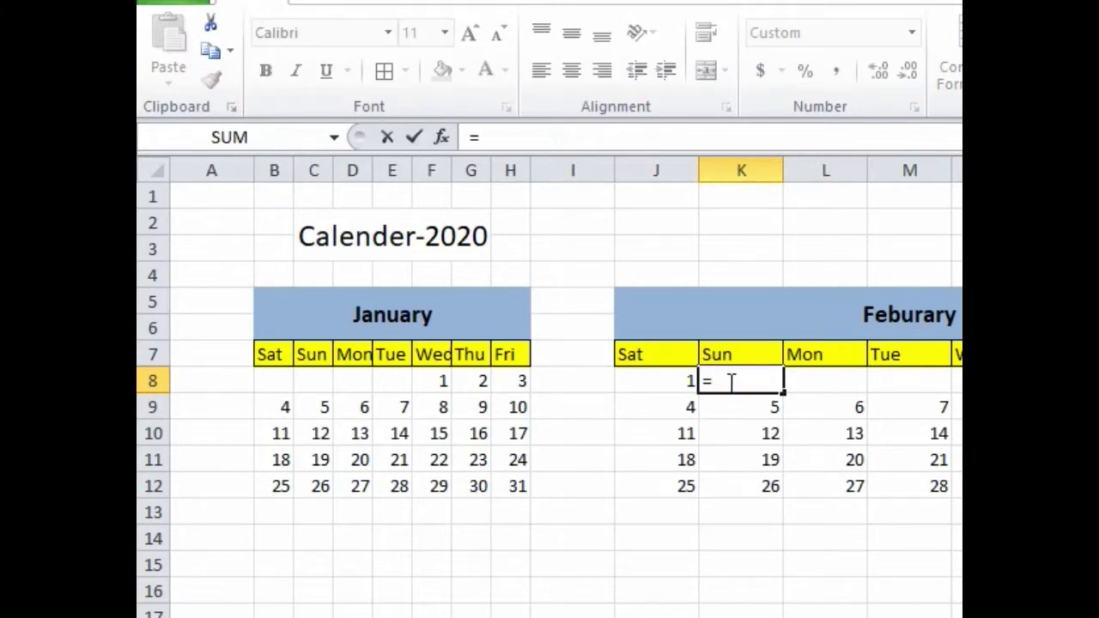
click(678, 379)
text(+1)
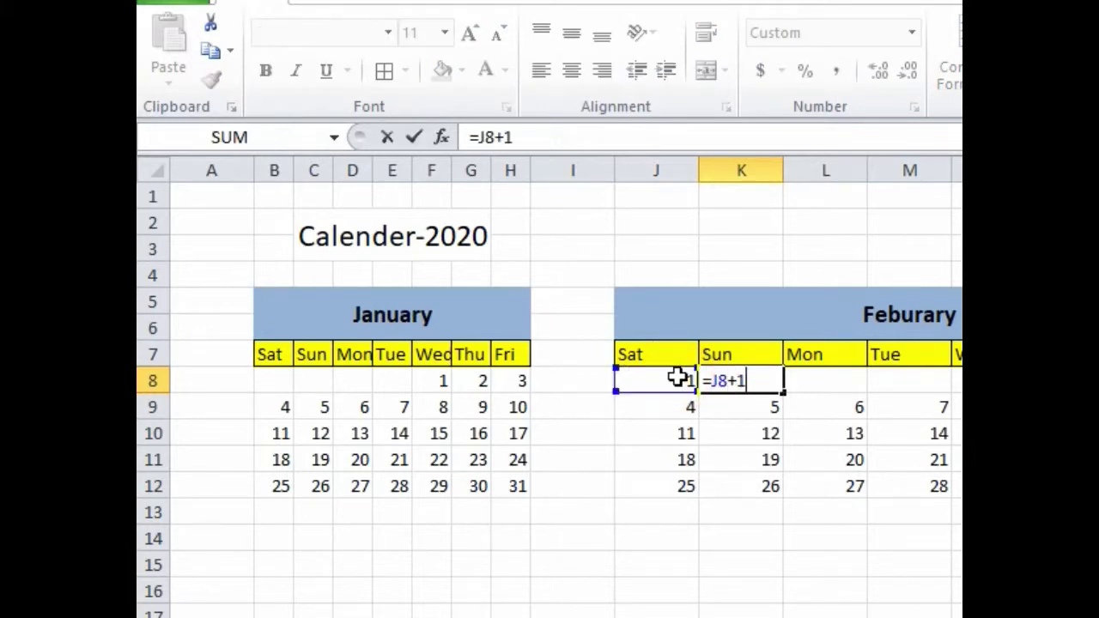
key(Return)
click(767, 384)
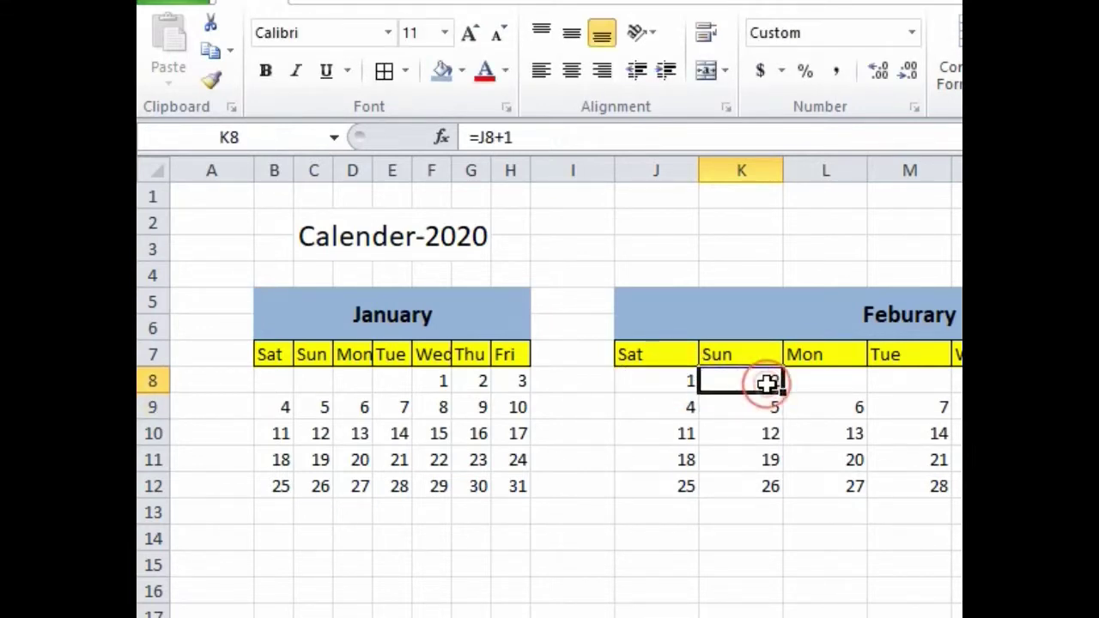
drag(782, 390, 957, 384)
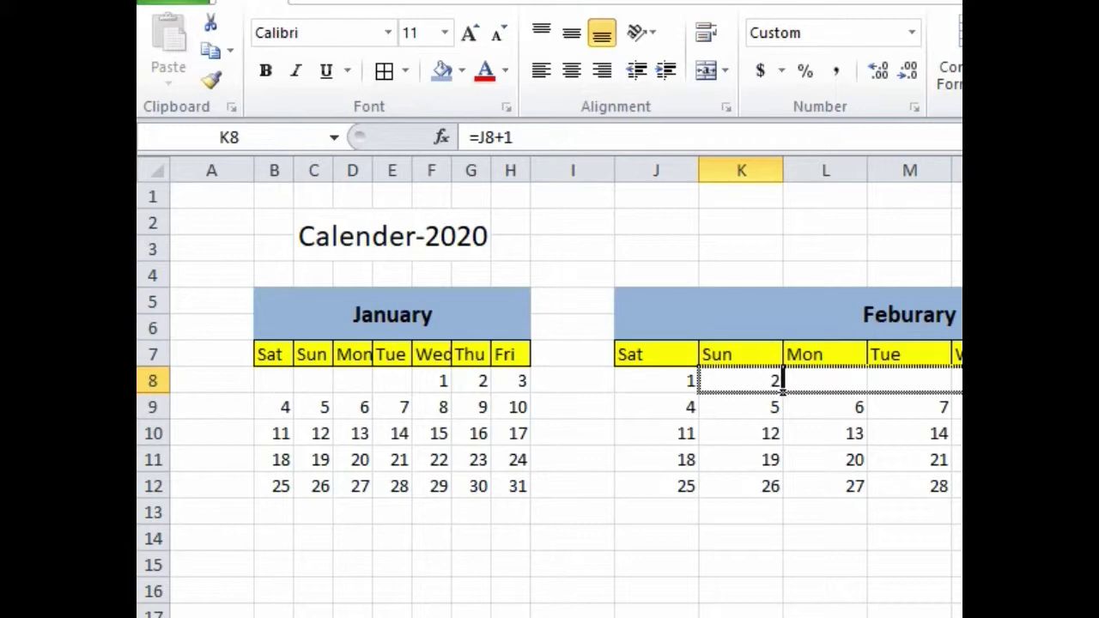
drag(957, 383, 958, 384)
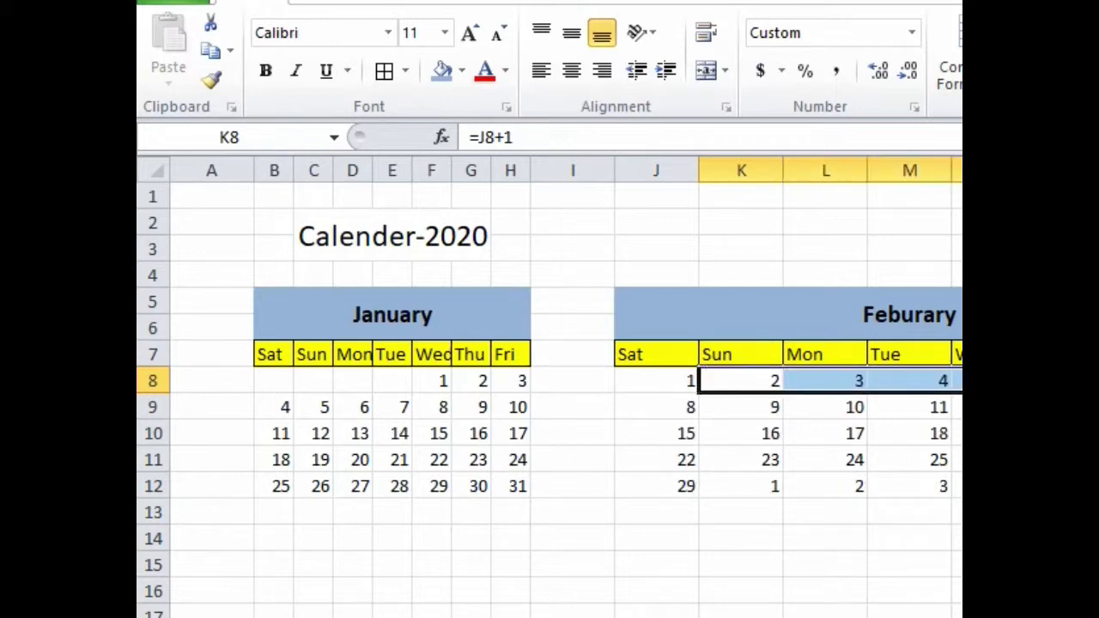
Clear the spillover dates after 29 from February's last row, K12:P12.
click(687, 485)
click(764, 485)
mouse_move(764, 485)
mouse_down()
mouse_move(1073, 459)
mouse_move(1073, 485)
mouse_move(951, 483)
mouse_up()
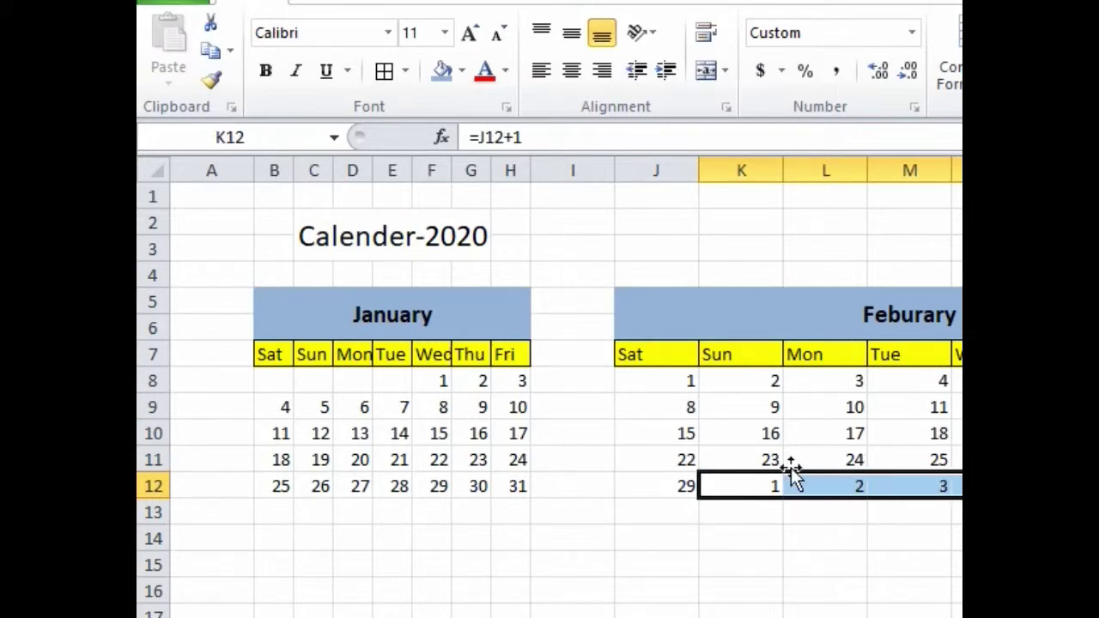
click(682, 494)
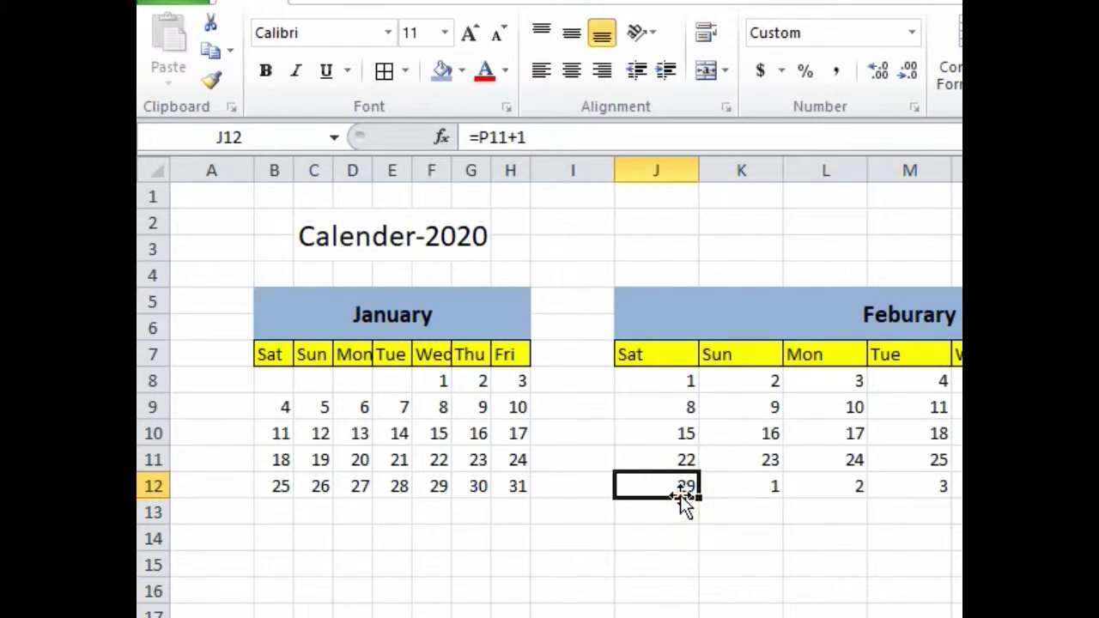
drag(768, 486, 1073, 485)
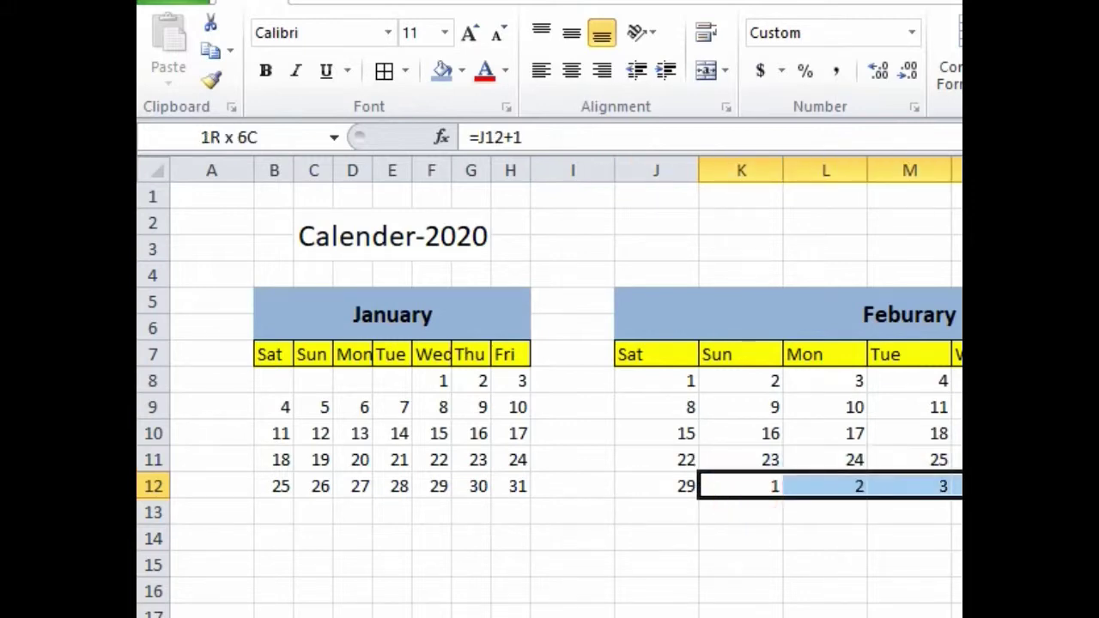
key(Delete)
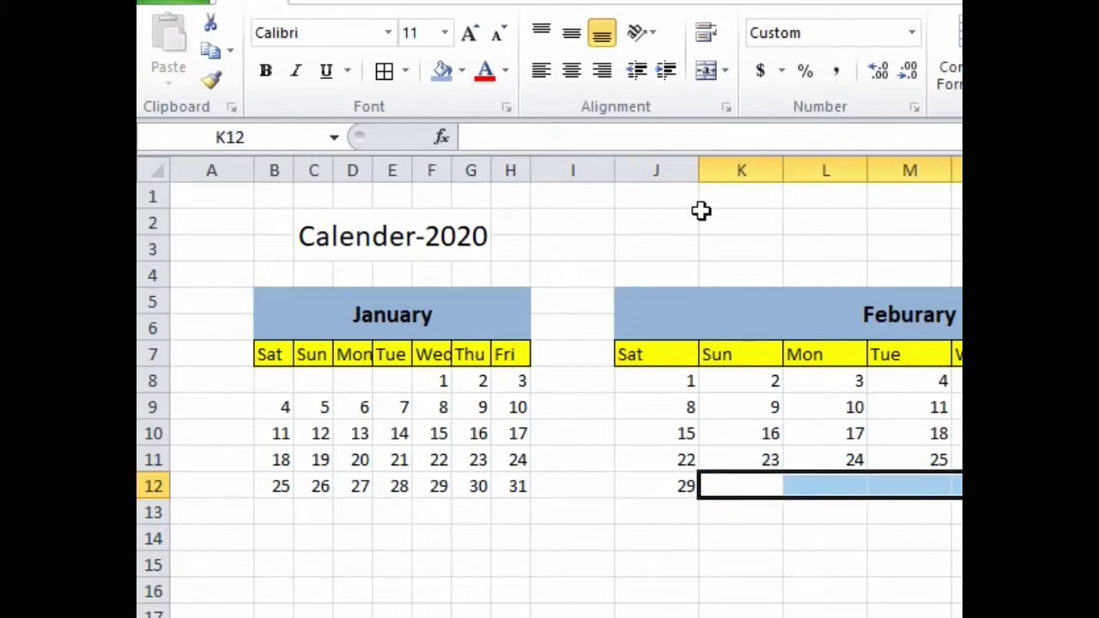
drag(658, 170, 957, 170)
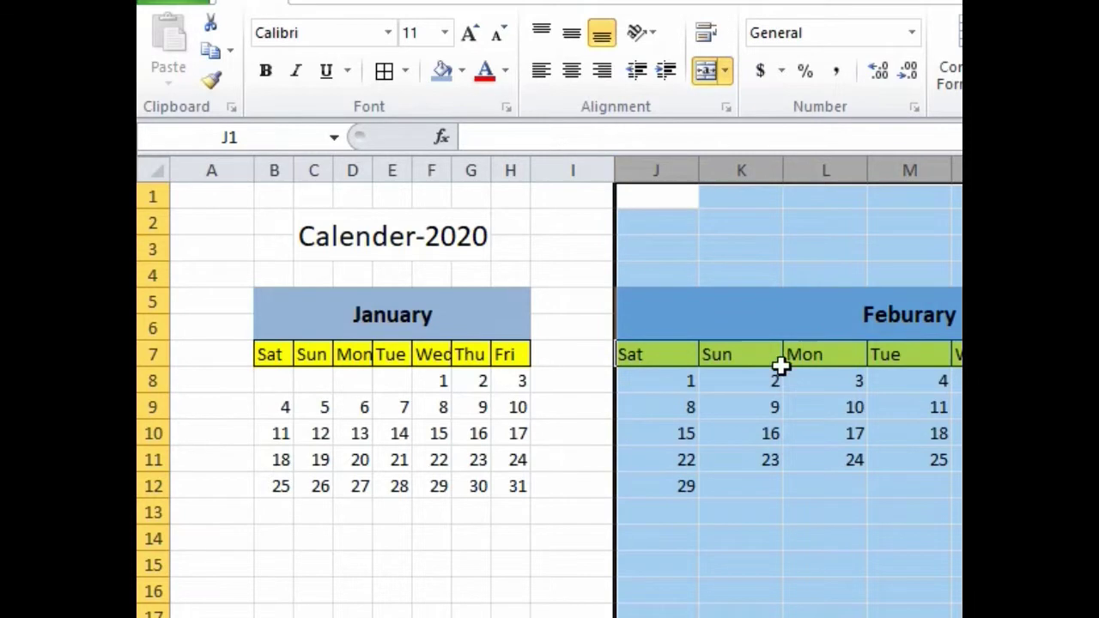
Set February's columns J through P to width 3.5.
right_click(777, 367)
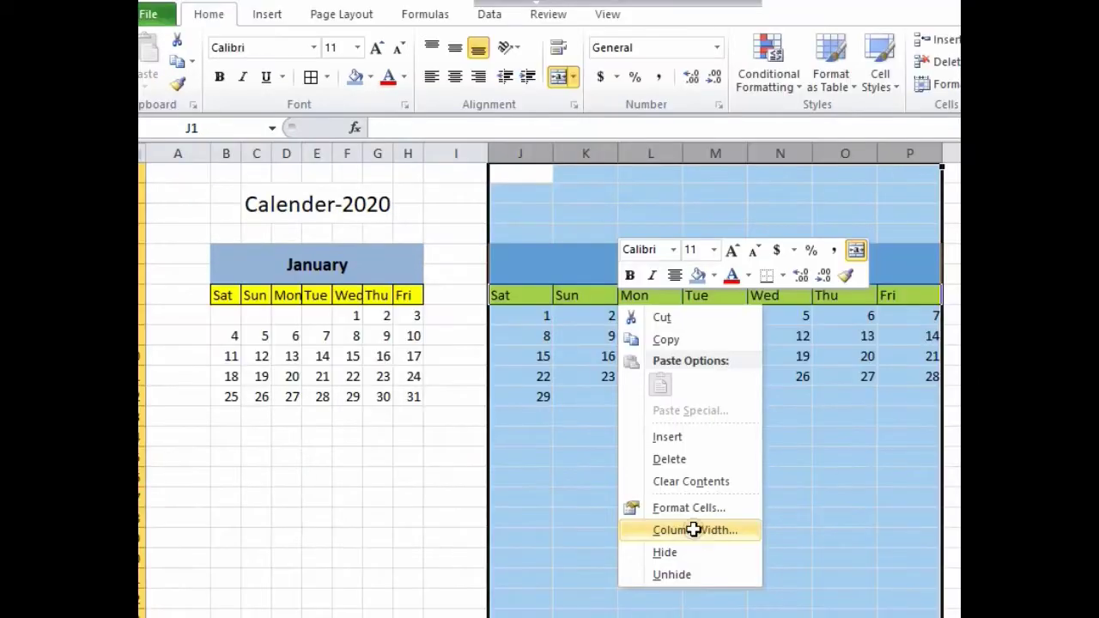
click(693, 528)
text(3.5)
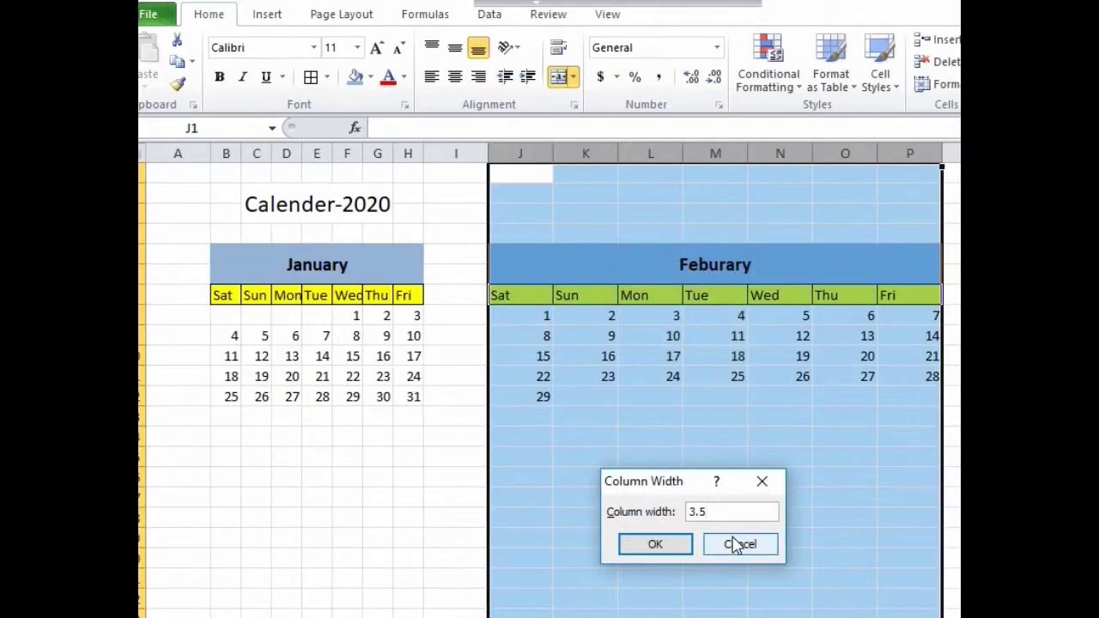
key(Return)
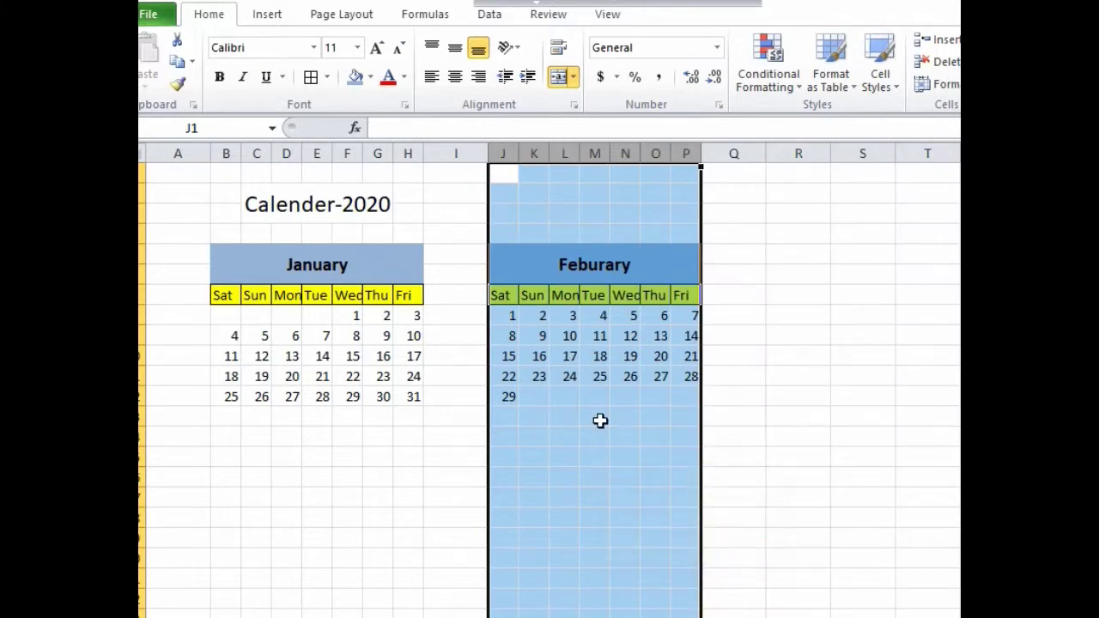
click(601, 419)
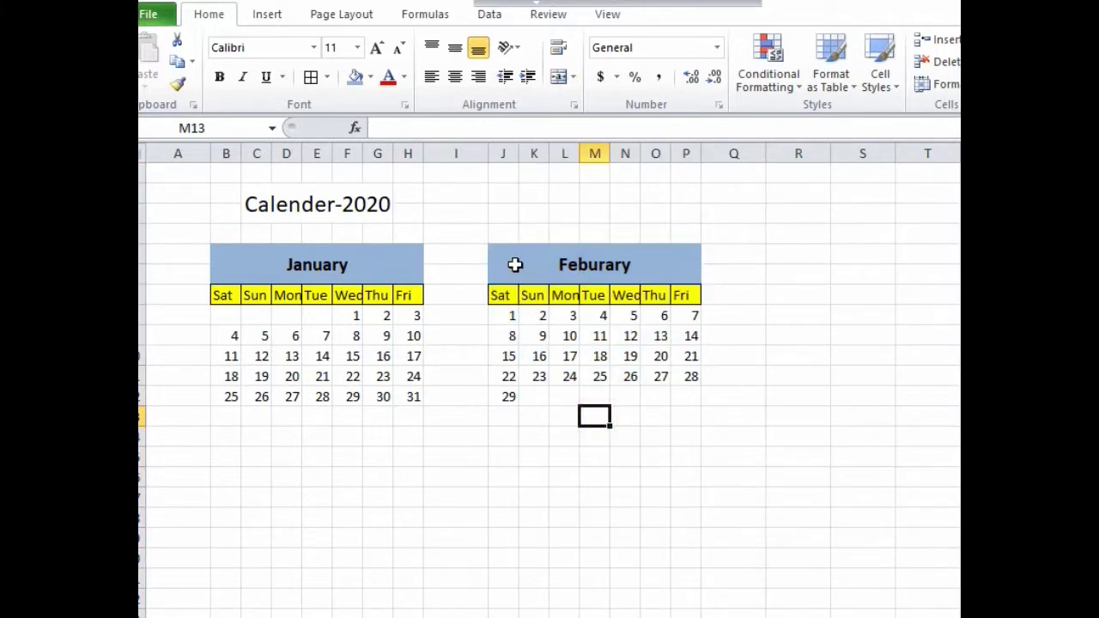
Select the January calendar block B5:H12 for copying.
drag(516, 265, 654, 362)
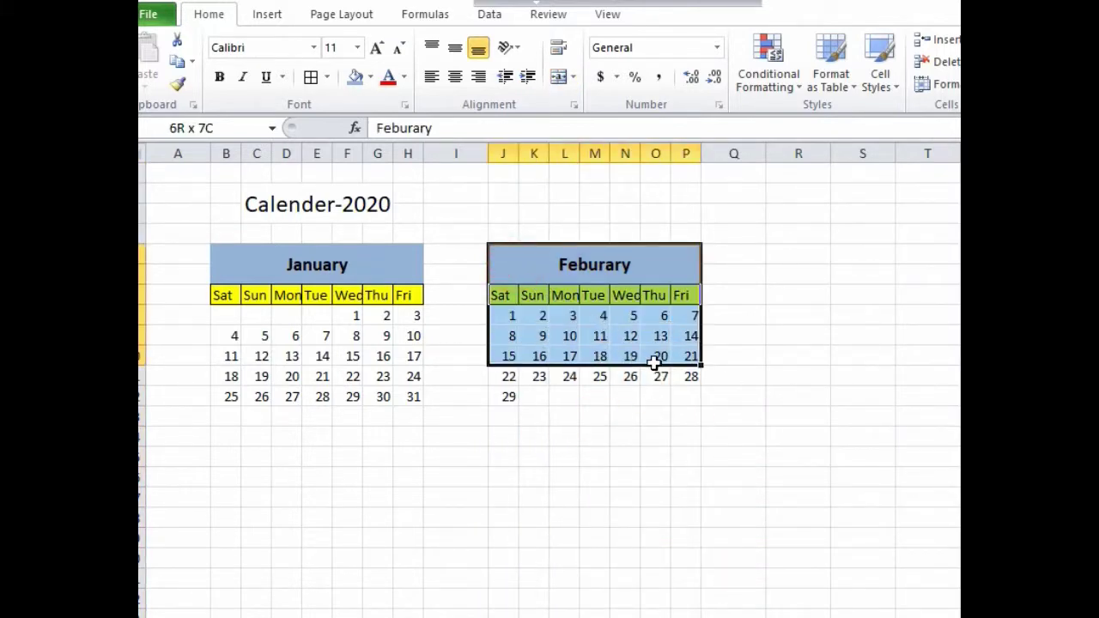
drag(654, 363, 657, 378)
click(621, 417)
drag(287, 276, 412, 397)
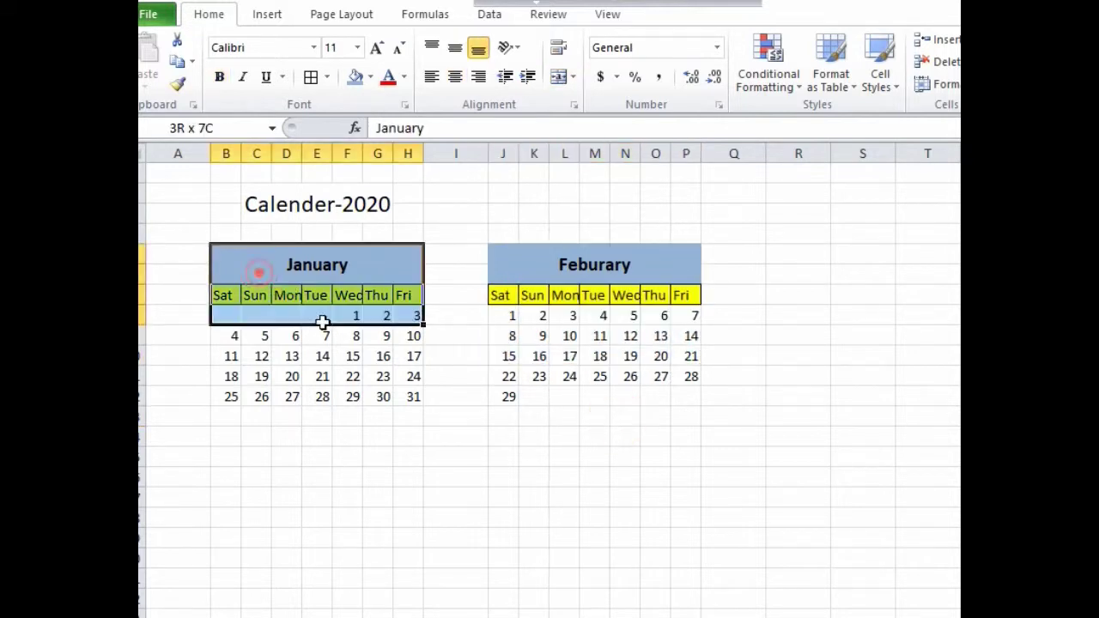
click(534, 356)
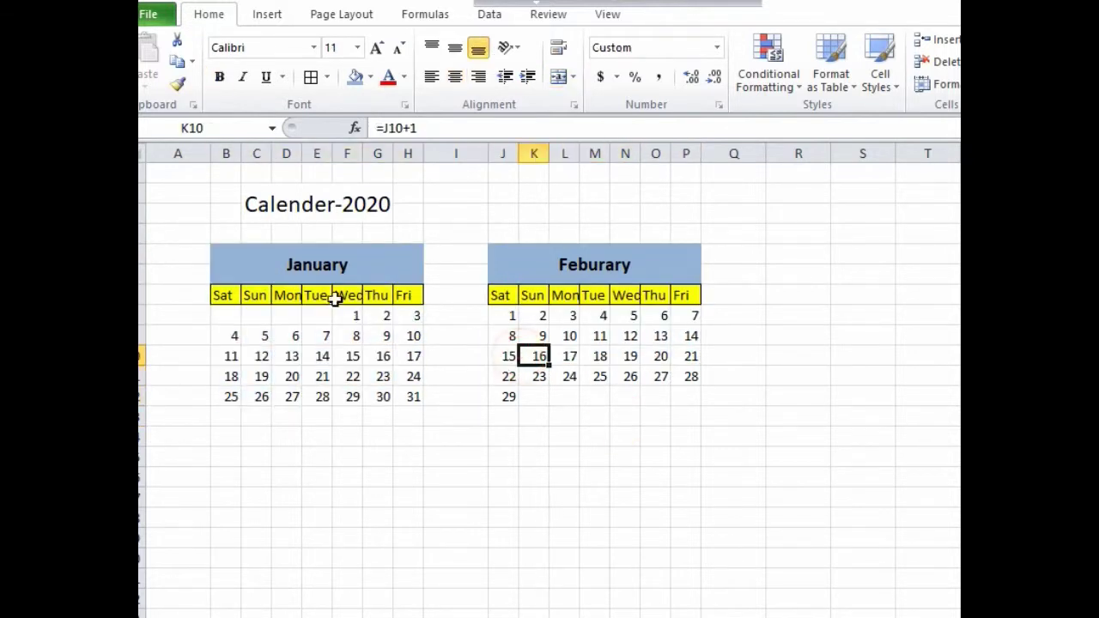
click(318, 264)
drag(355, 311, 400, 397)
click(709, 395)
drag(316, 260, 381, 393)
Paste a copy of the January block at R5 and retitle its header March.
key(ctrl+c)
click(796, 256)
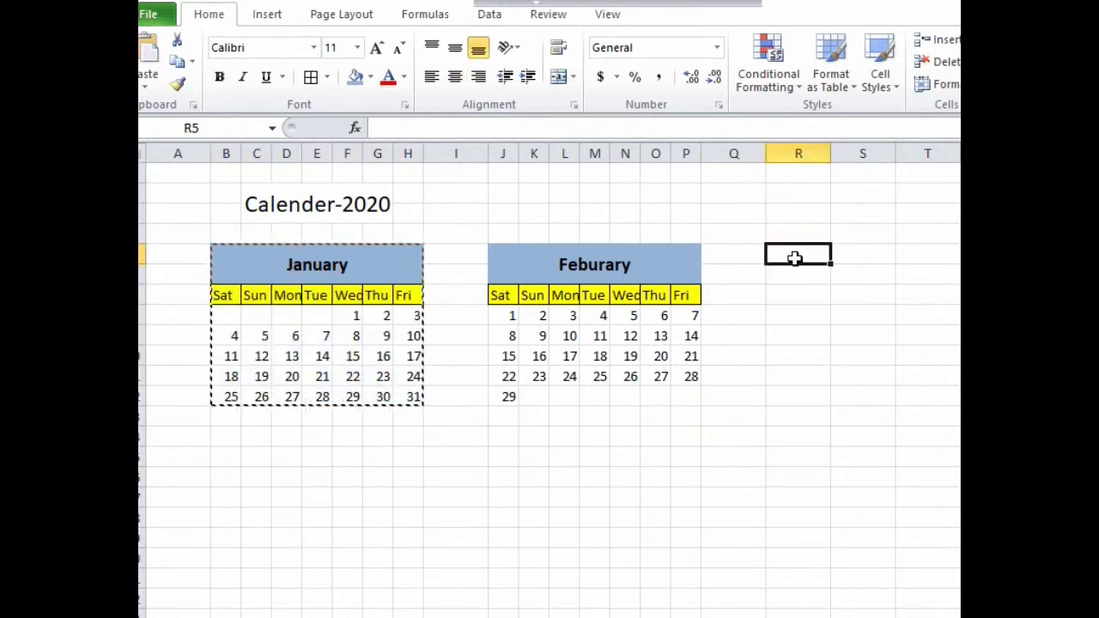
key(ctrl+v)
scroll(794, 257, right, 3)
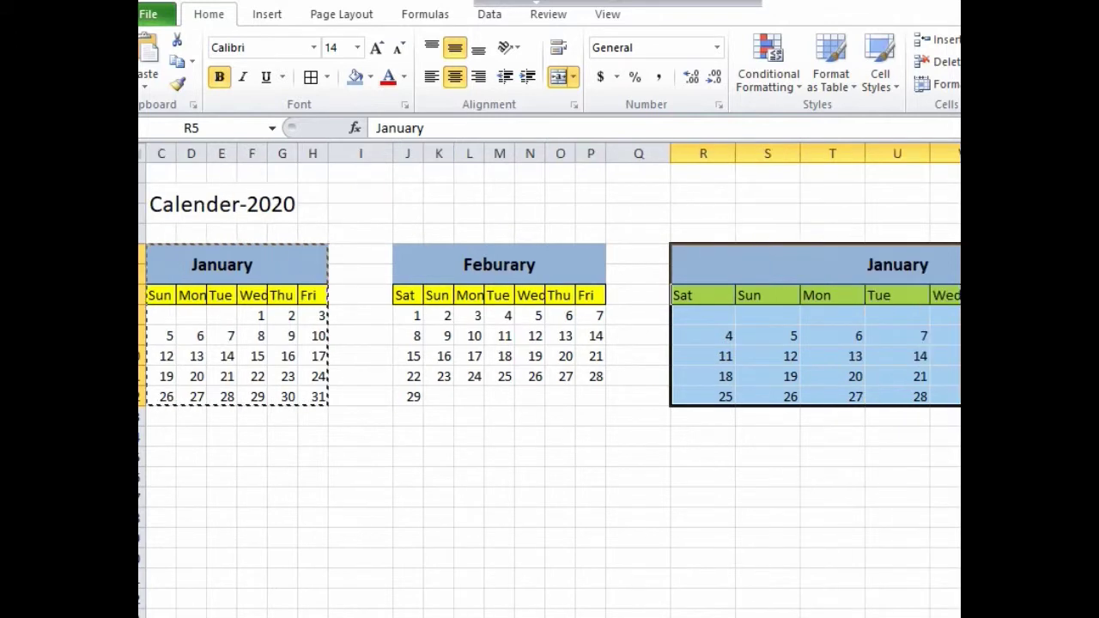
click(947, 271)
text(March)
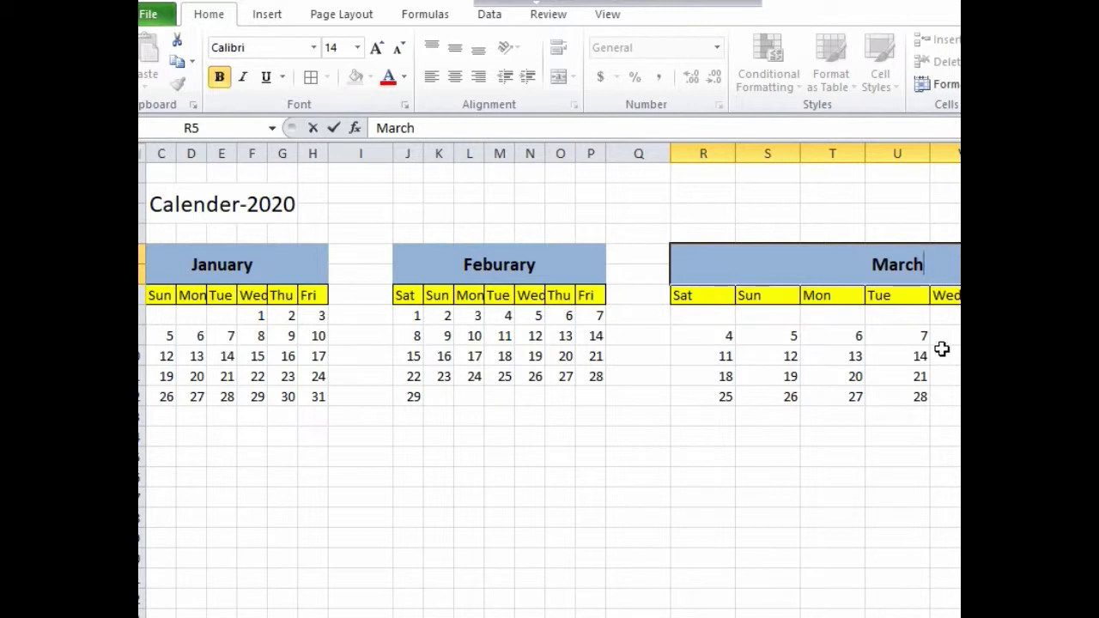
click(413, 396)
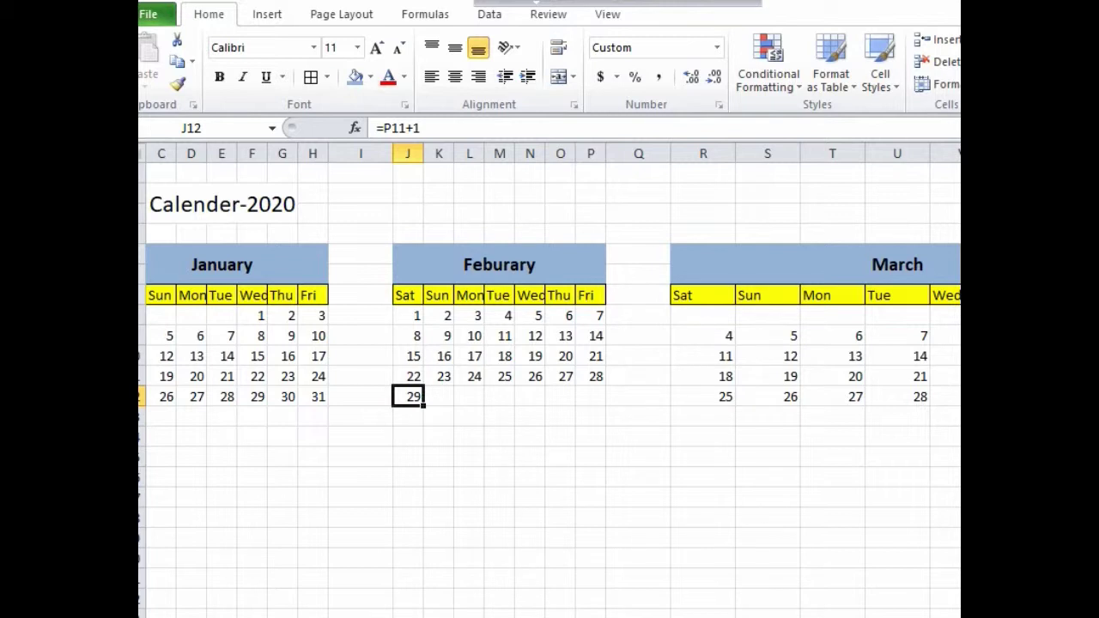
Enter 1 March 2020 as the Sunday date in S8.
click(770, 318)
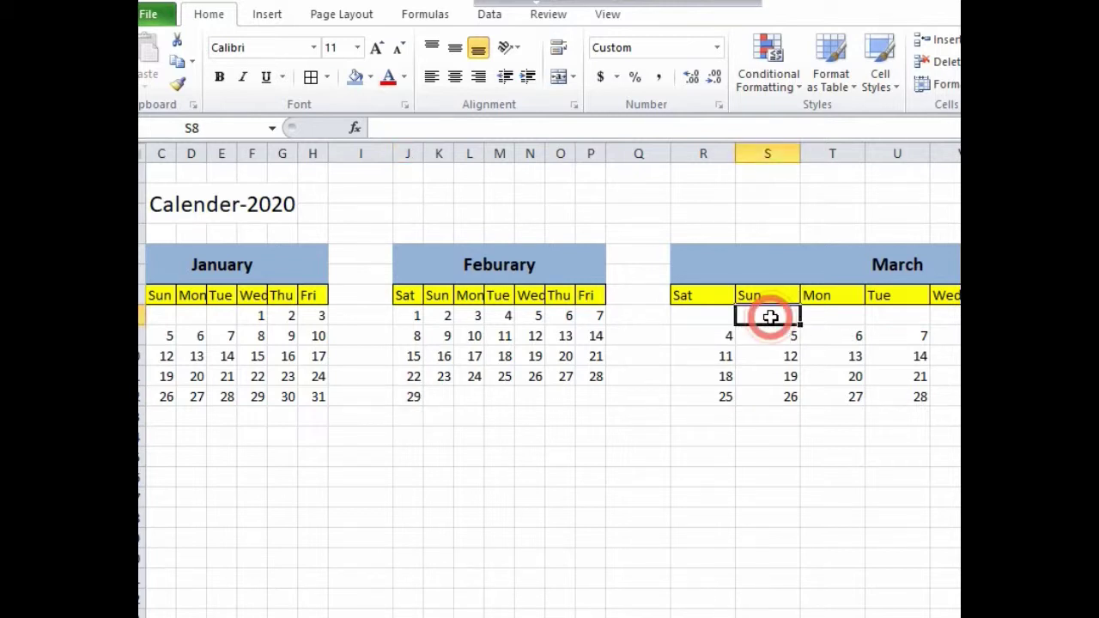
text(1-mar-2020)
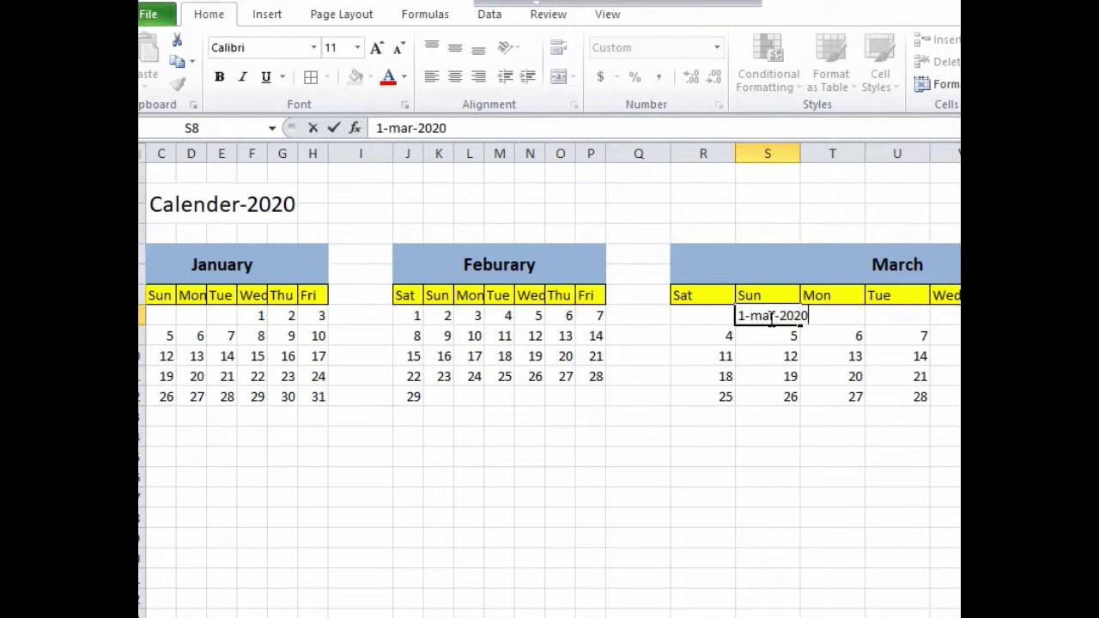
key(Return)
Fill March's first row with =S8+1 next-day formulas so dates run to 31.
click(852, 314)
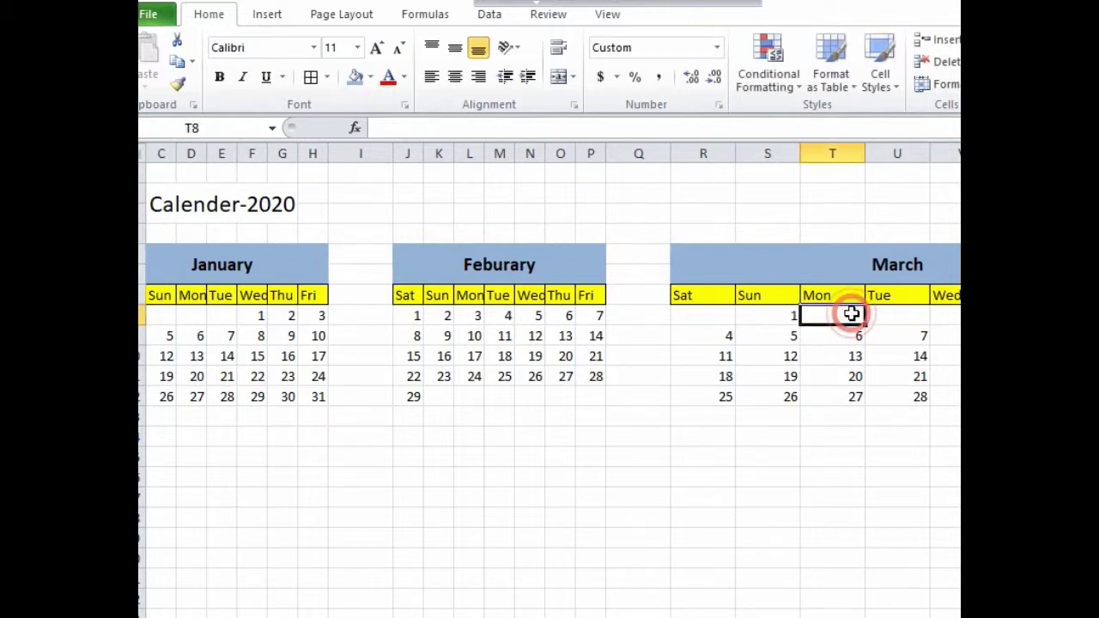
text(=)
click(788, 313)
text(+1)
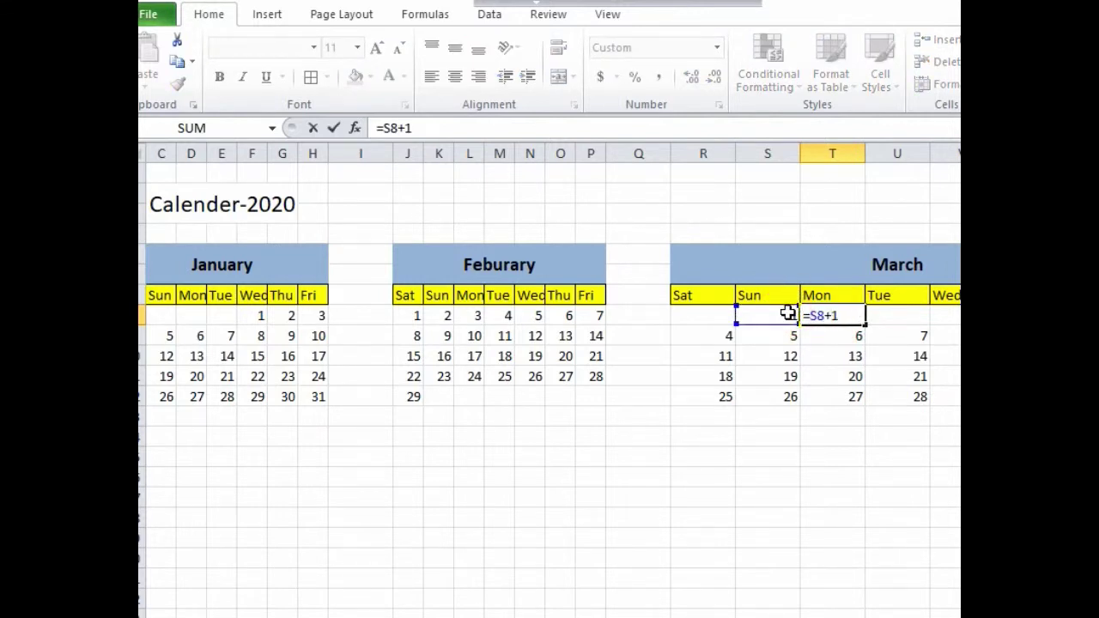
key(Return)
click(824, 314)
drag(865, 327, 953, 326)
drag(865, 317, 944, 318)
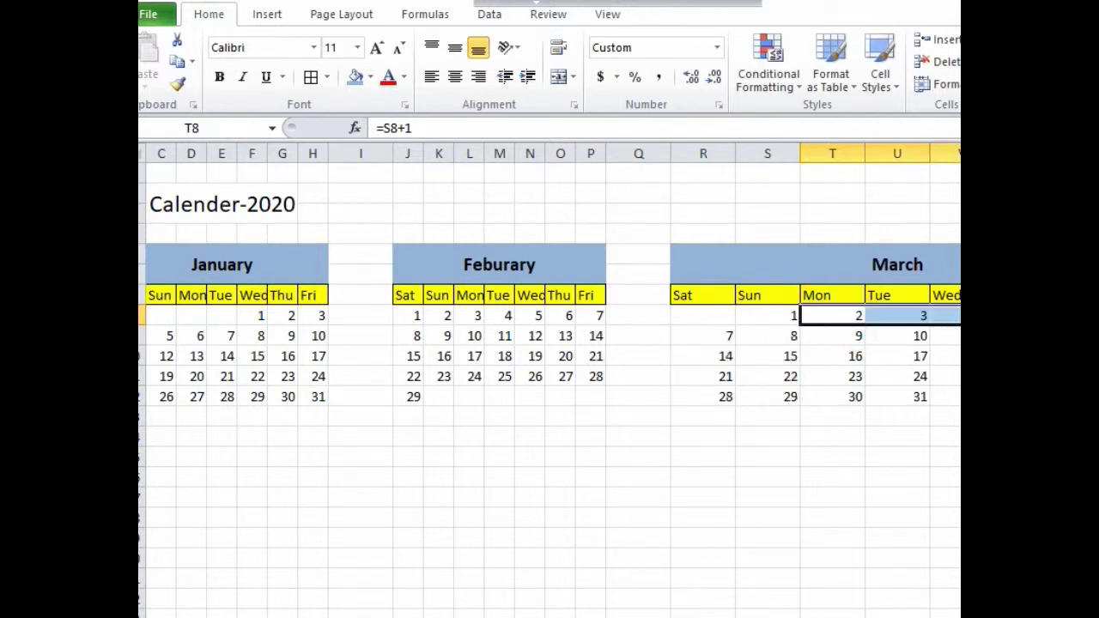
click(918, 401)
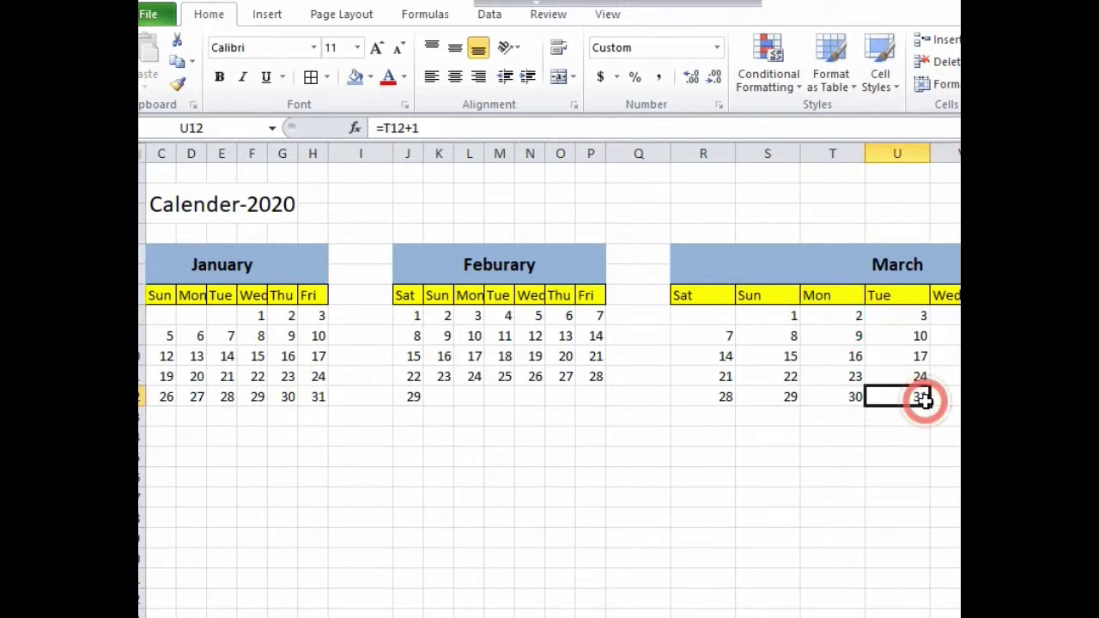
click(945, 396)
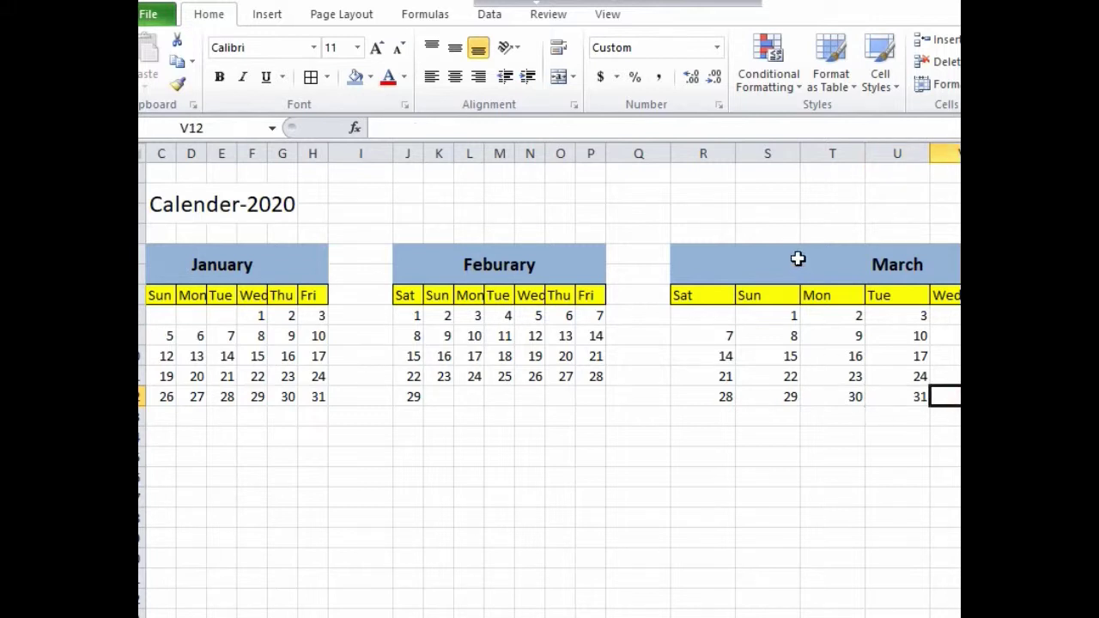
drag(703, 152, 944, 152)
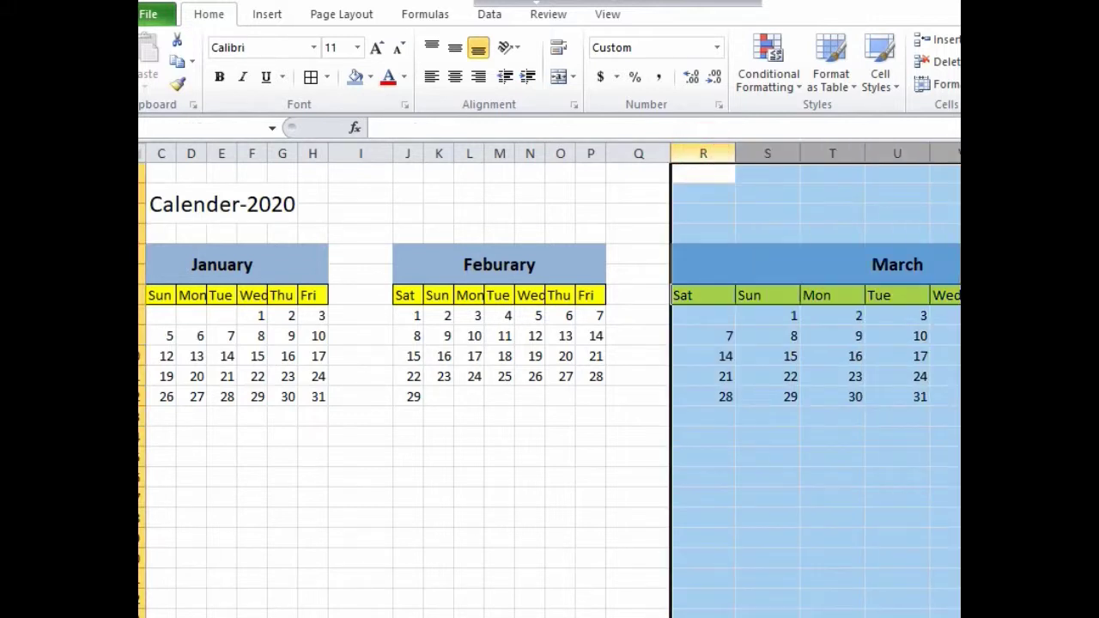
Narrow March's columns R through X to width 3.5.
right_click(836, 225)
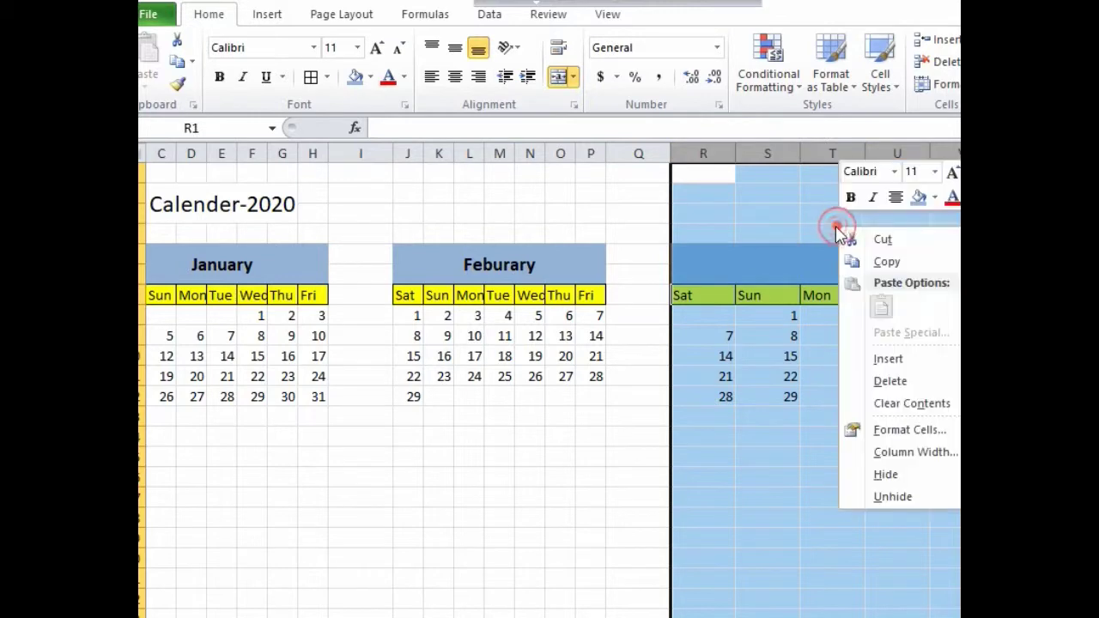
click(904, 452)
text(3.5)
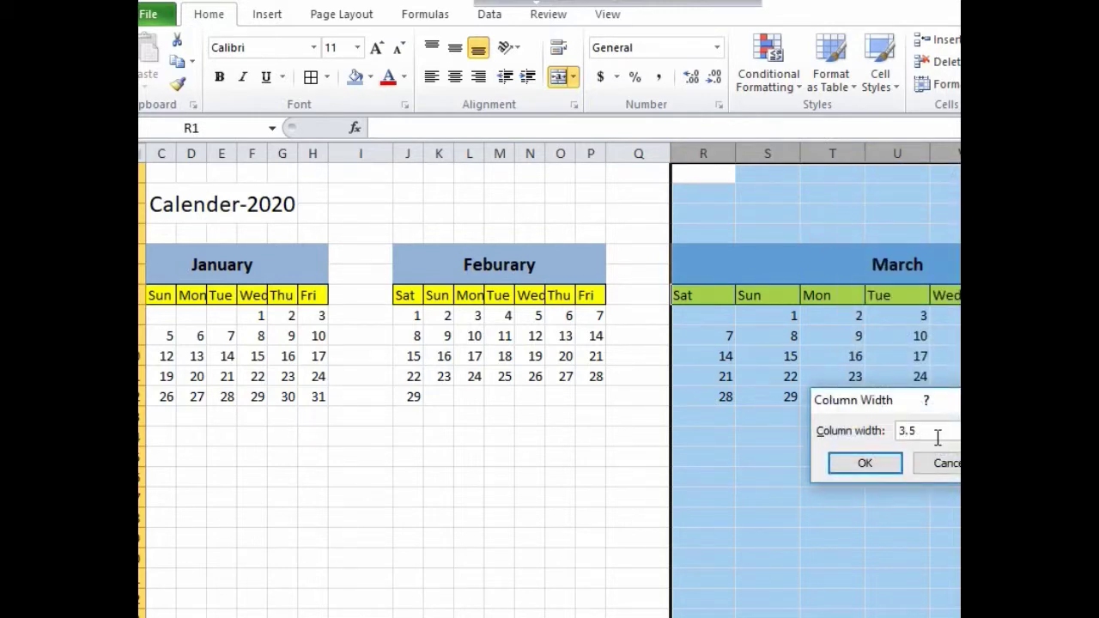
key(Return)
click(807, 438)
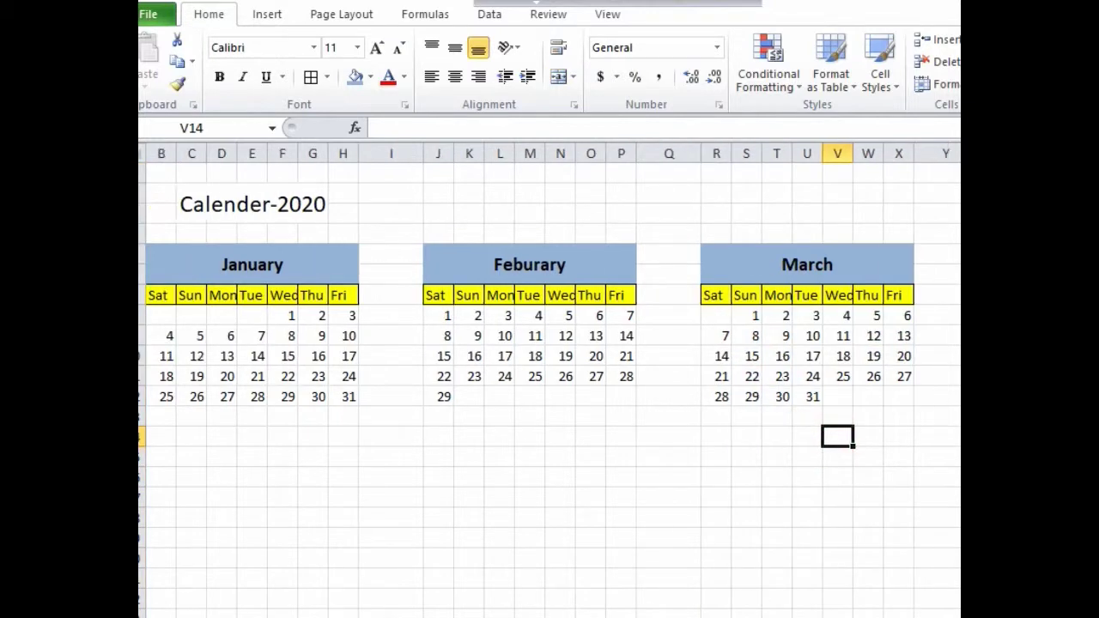
scroll(549, 378, left, 2)
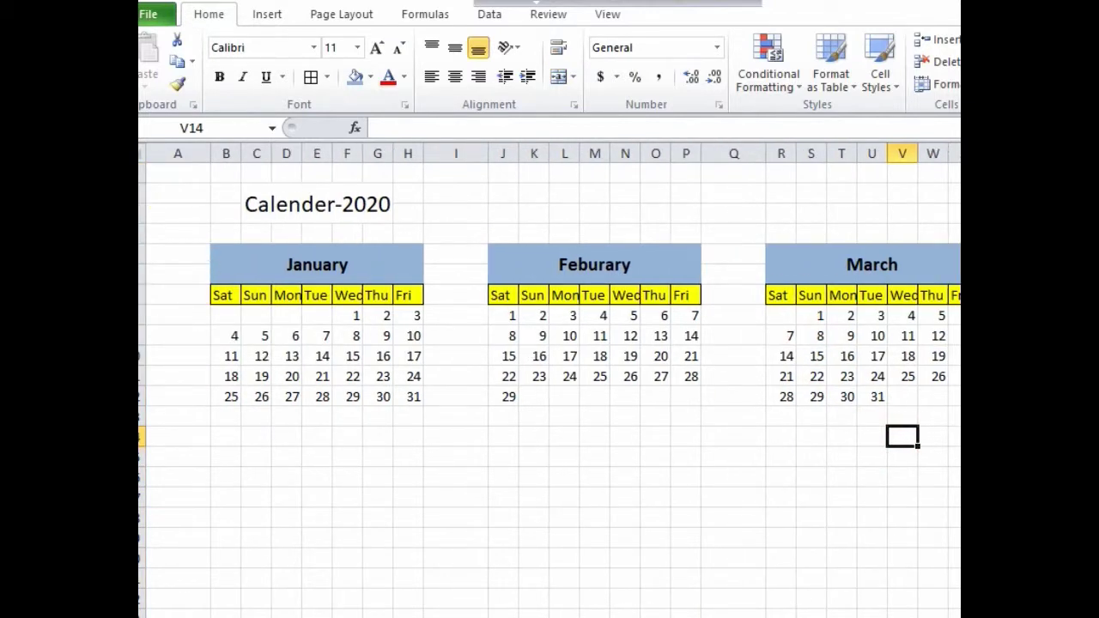
Copy the January block B5:H12 and paste it at B15, J15 and R15.
drag(225, 259, 371, 388)
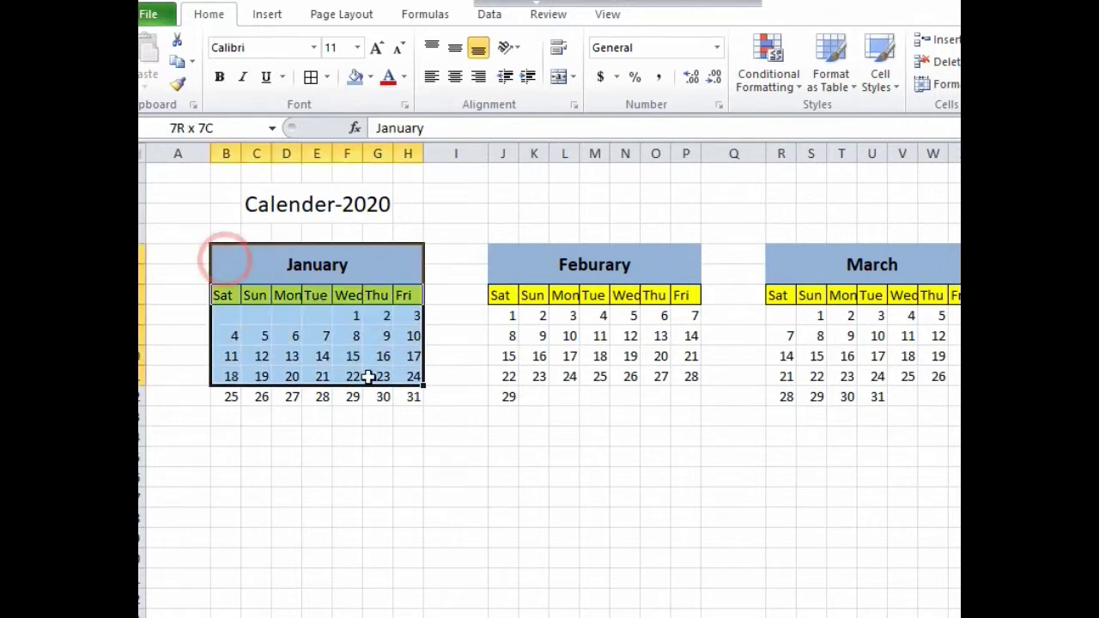
key(ctrl+c)
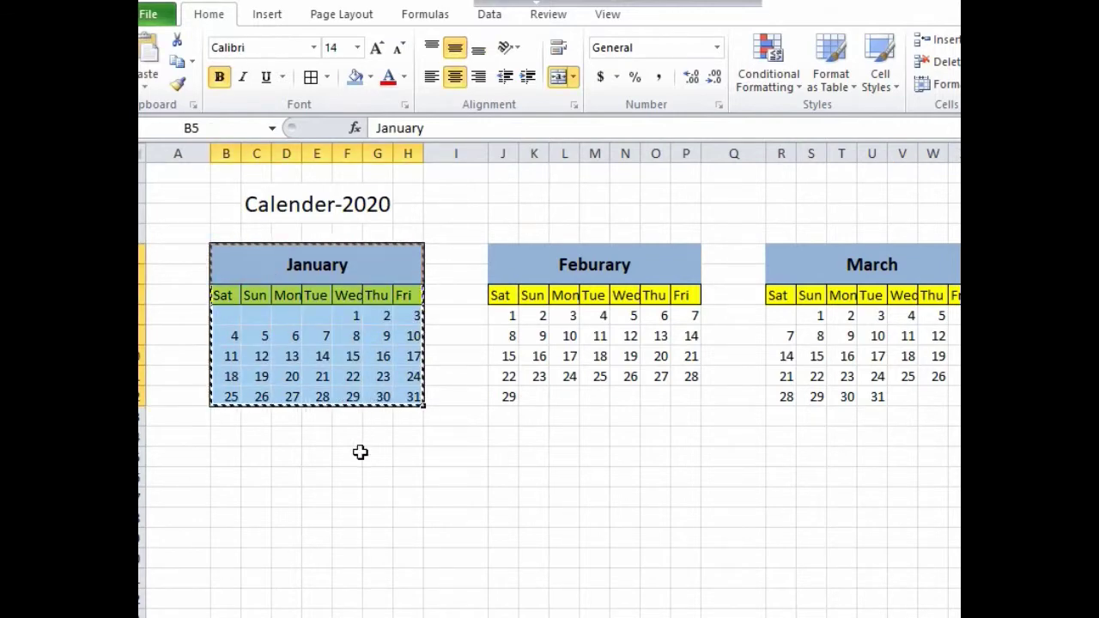
click(223, 454)
click(223, 437)
click(224, 456)
key(ctrl+v)
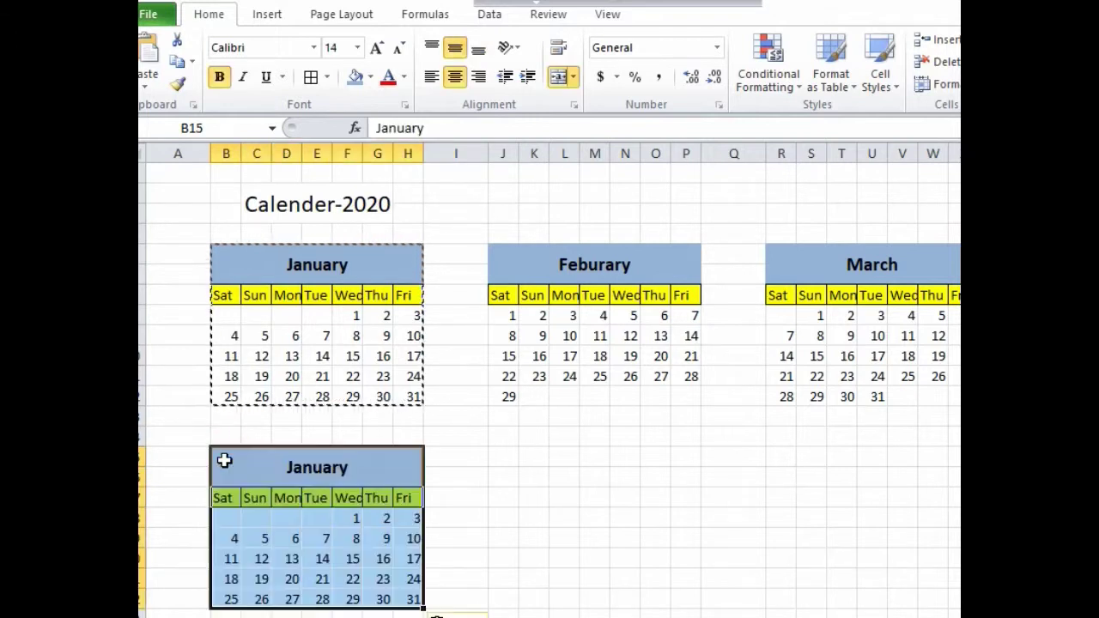
click(512, 458)
key(ctrl+v)
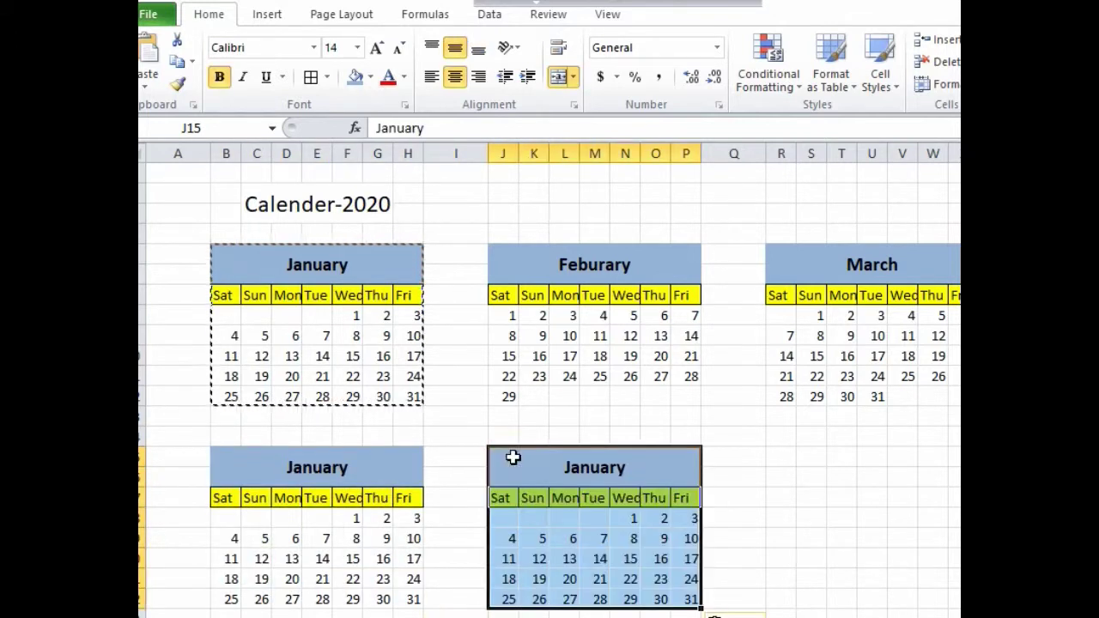
click(780, 457)
key(ctrl+v)
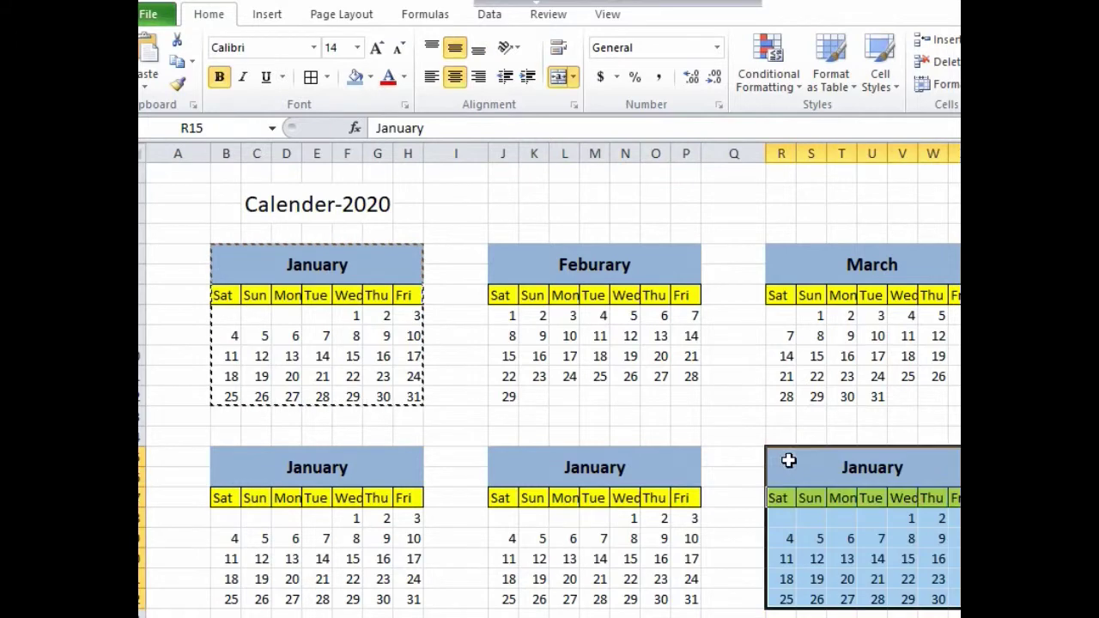
Paste further January copies at B24, J24 and R24.
scroll(665, 486, down, 1)
scroll(666, 486, down, 1)
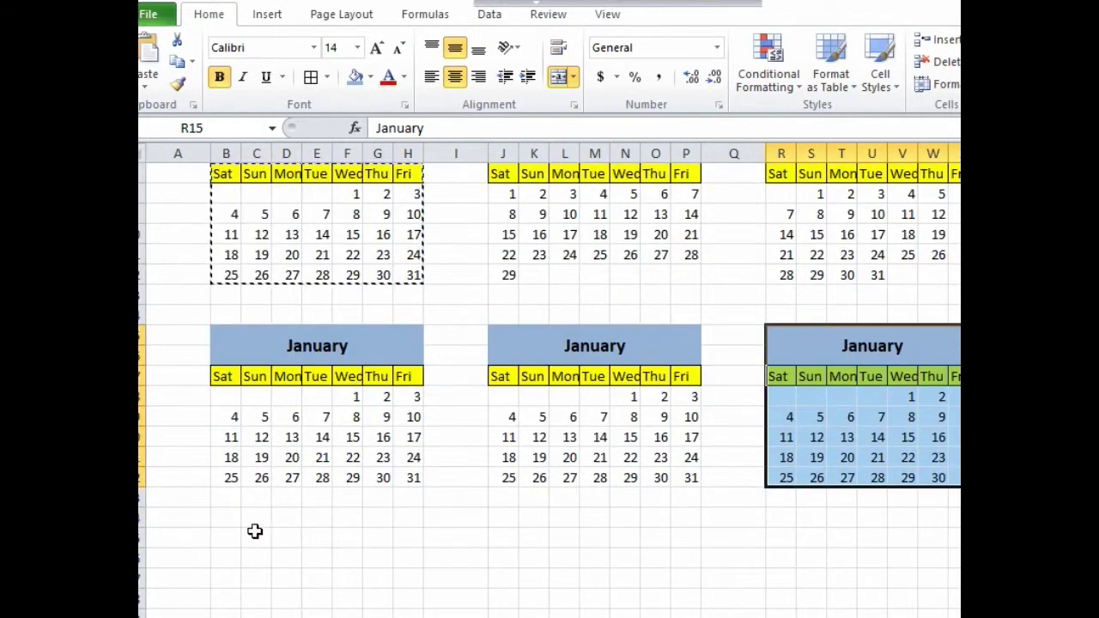
click(224, 518)
key(ctrl+v)
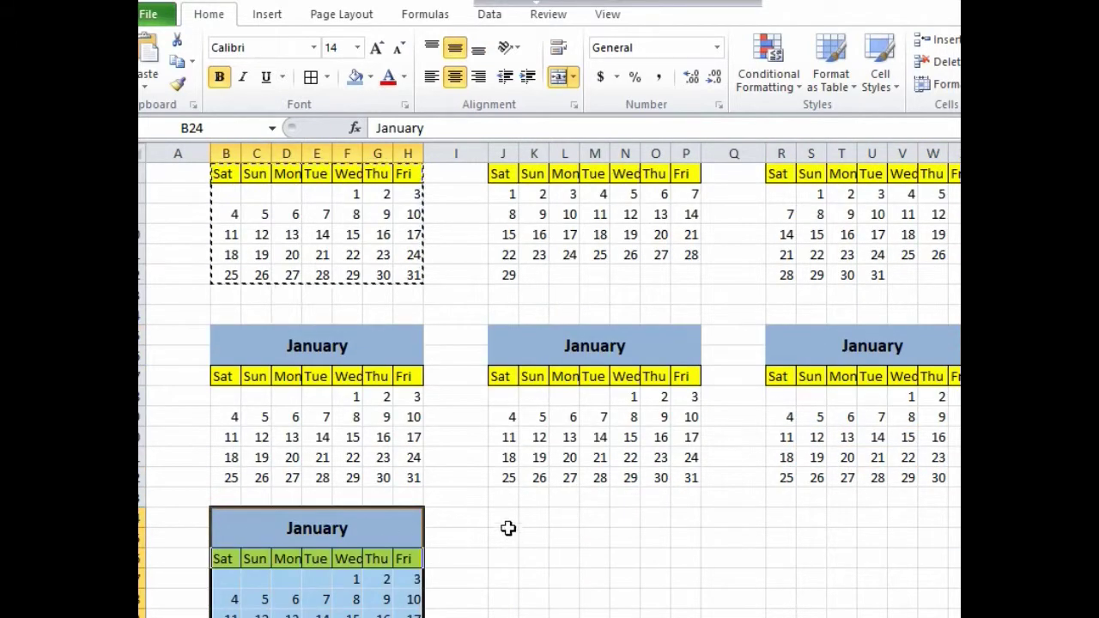
click(503, 520)
key(ctrl+v)
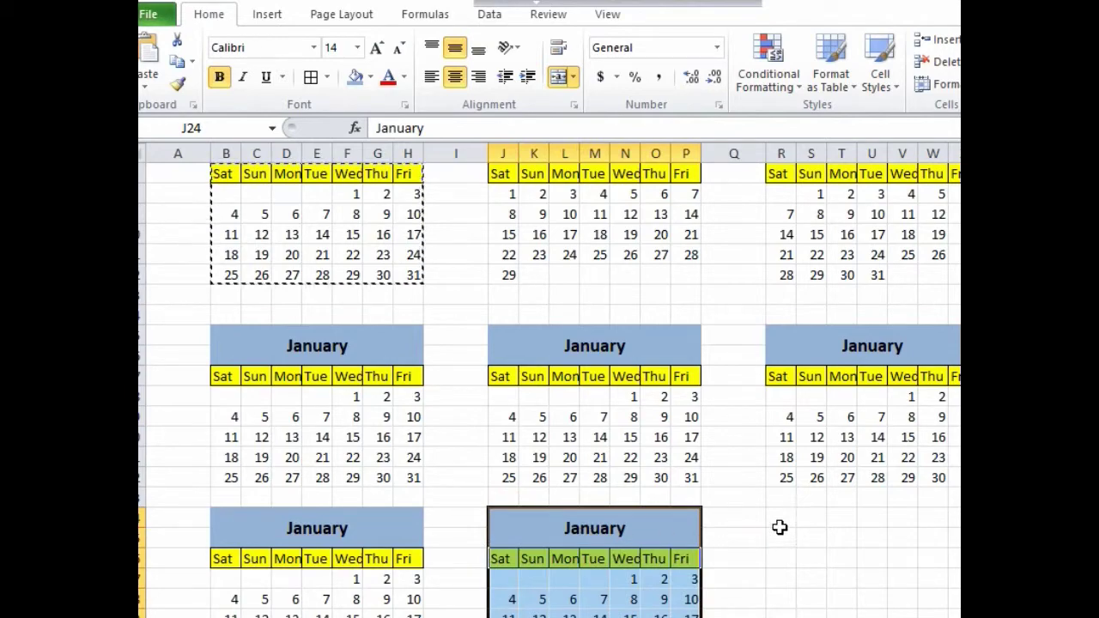
click(778, 525)
key(ctrl+v)
Paste the last row of January copies at B34, J34 and R34.
scroll(816, 566, up, 2)
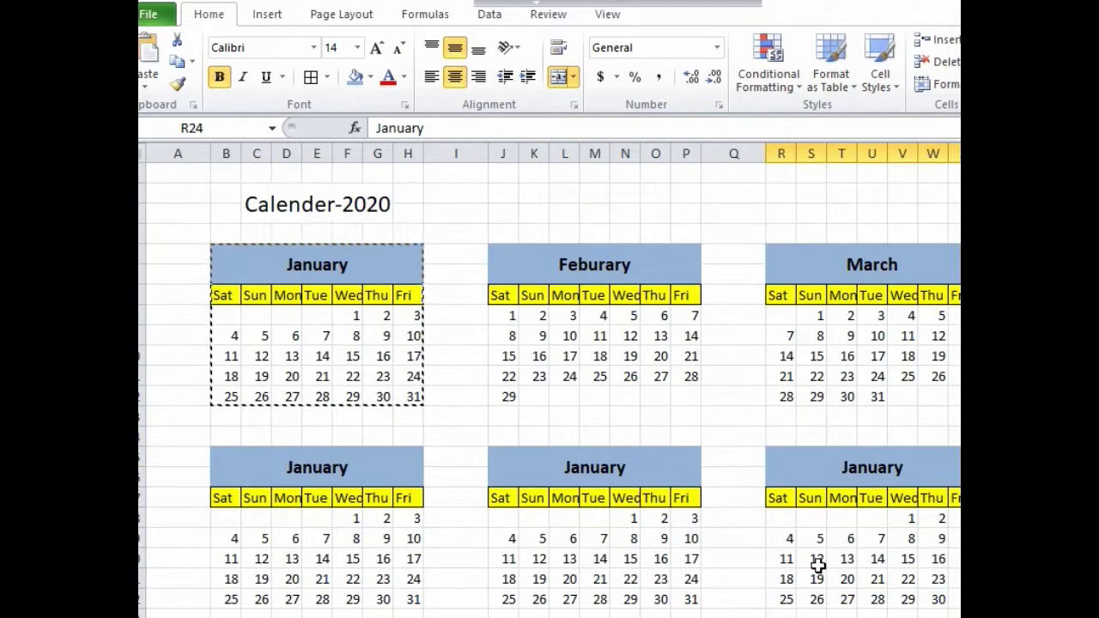
scroll(816, 565, down, 7)
click(233, 416)
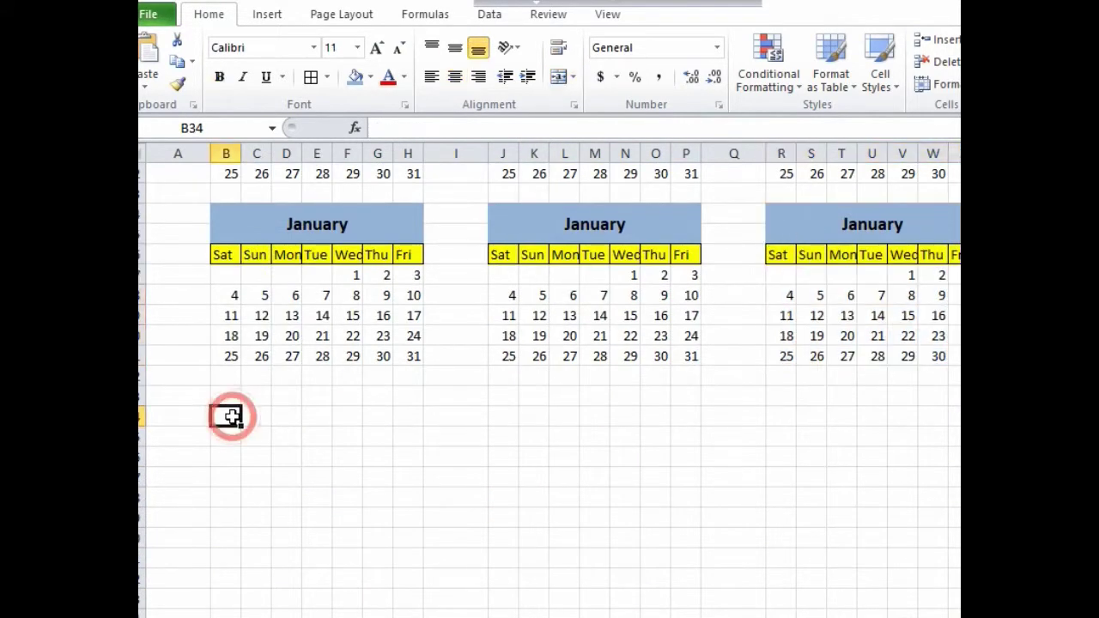
click(227, 393)
click(229, 415)
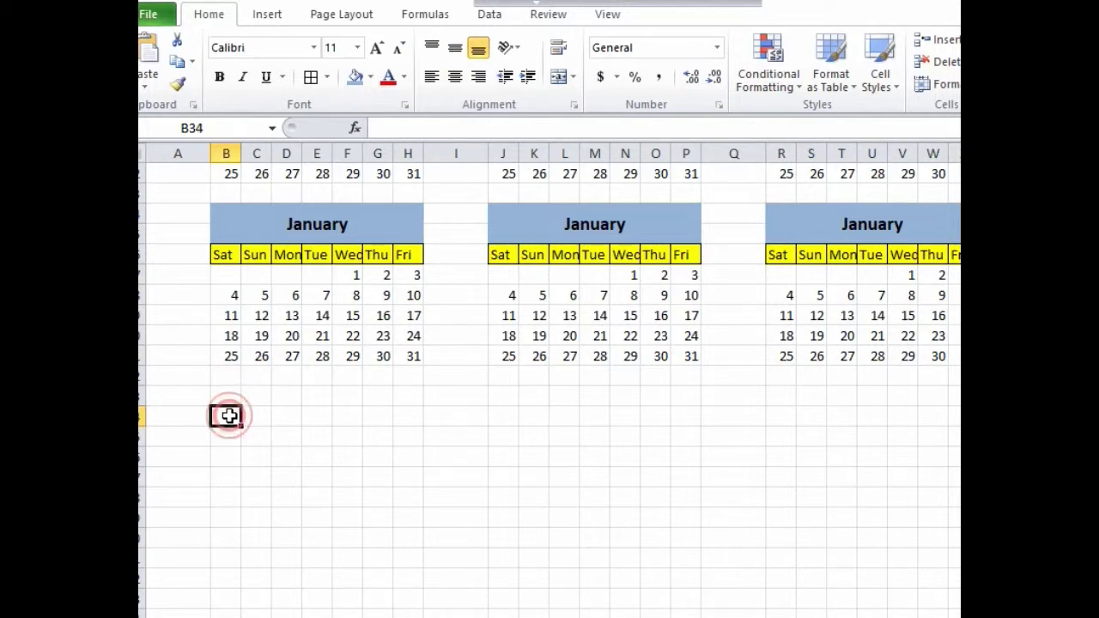
key(ctrl+v)
click(503, 416)
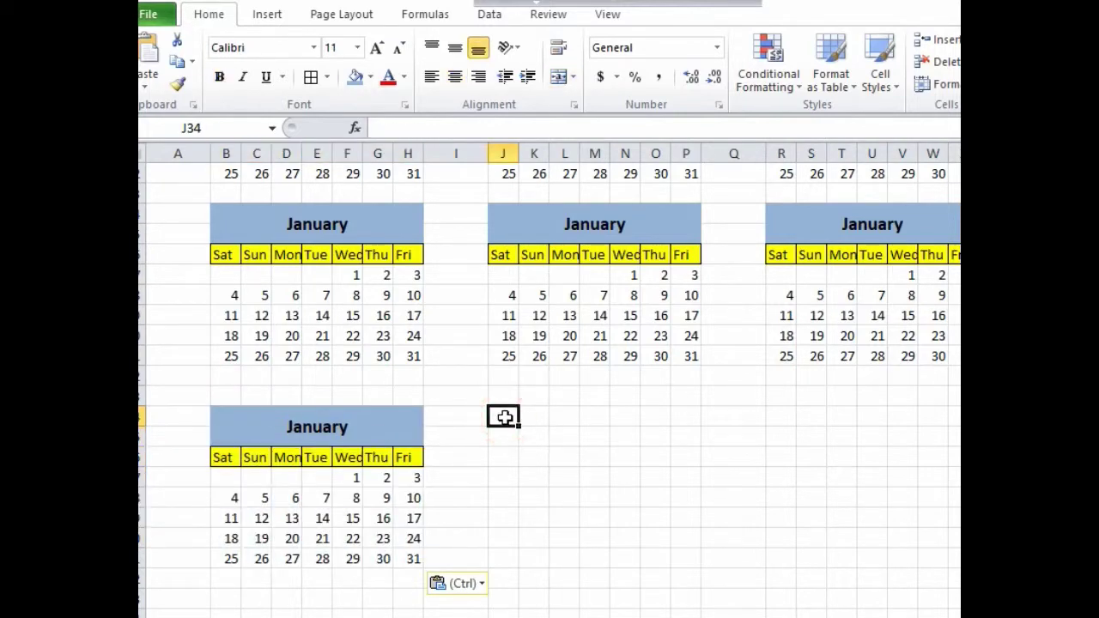
key(ctrl+v)
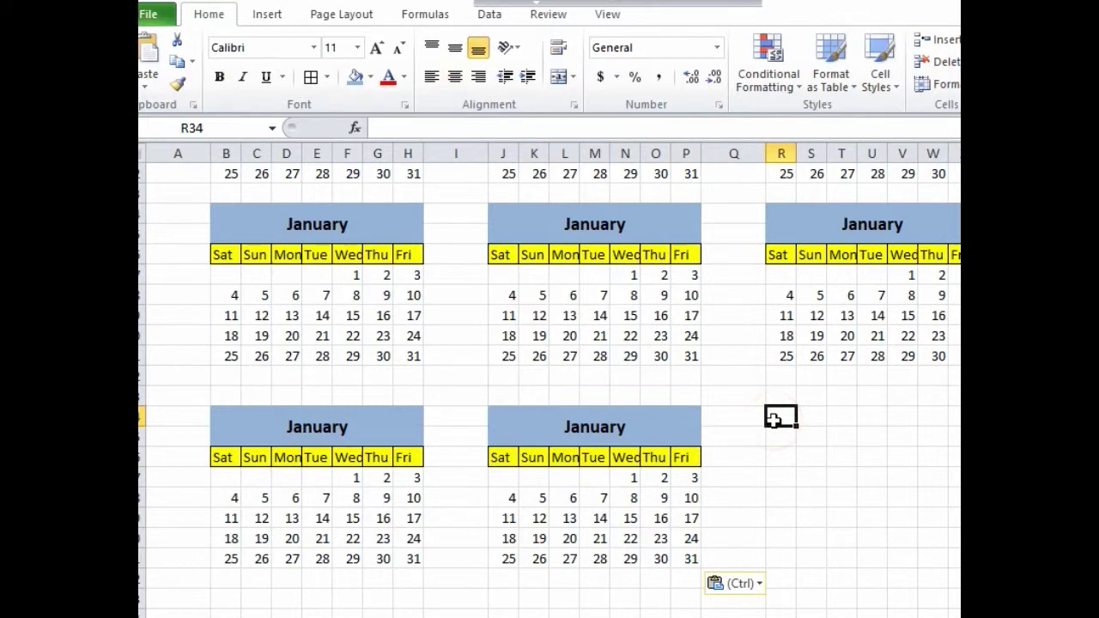
key(ctrl+v)
scroll(776, 424, up, 4)
scroll(753, 286, down, 3)
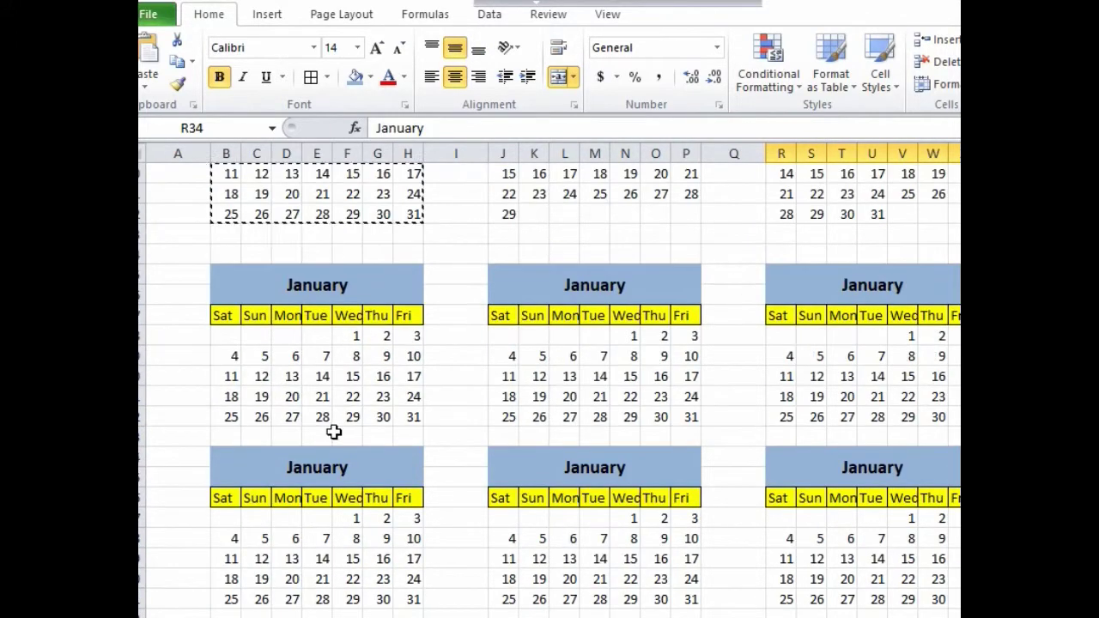
double_click(347, 289)
Rename the first copied block's header from January to April.
drag(363, 289, 265, 277)
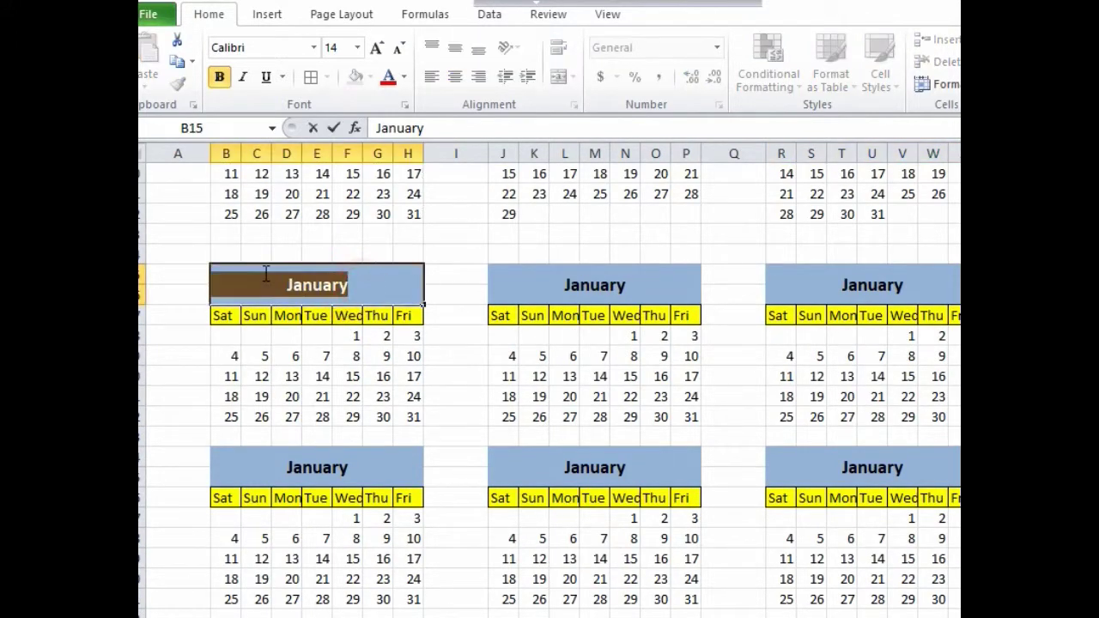
text(April)
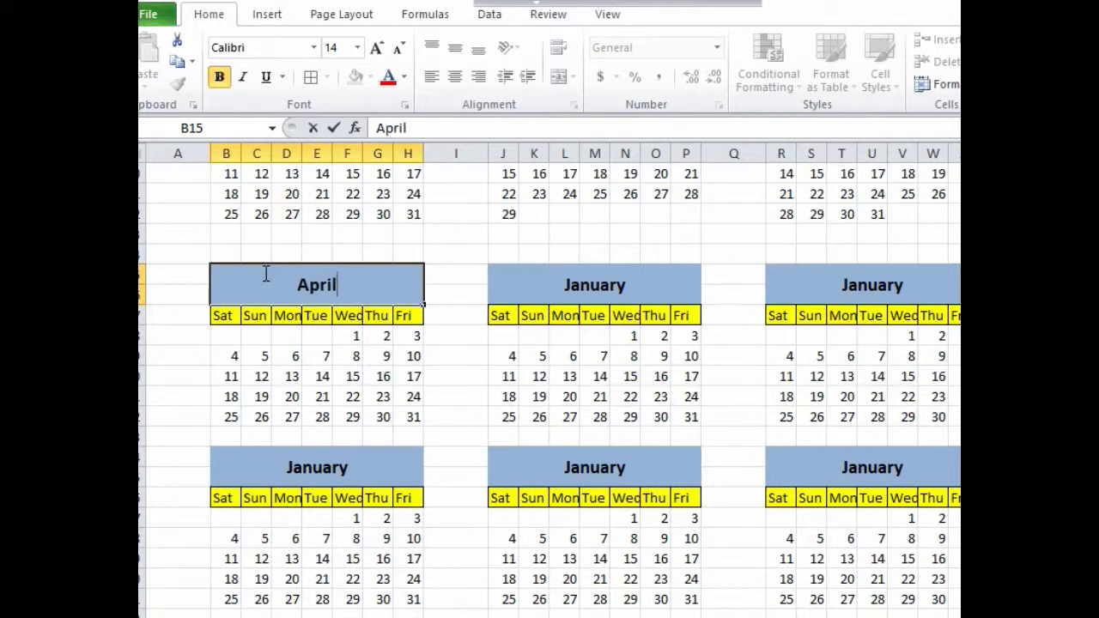
scroll(704, 322, up, 1)
scroll(828, 284, up, 2)
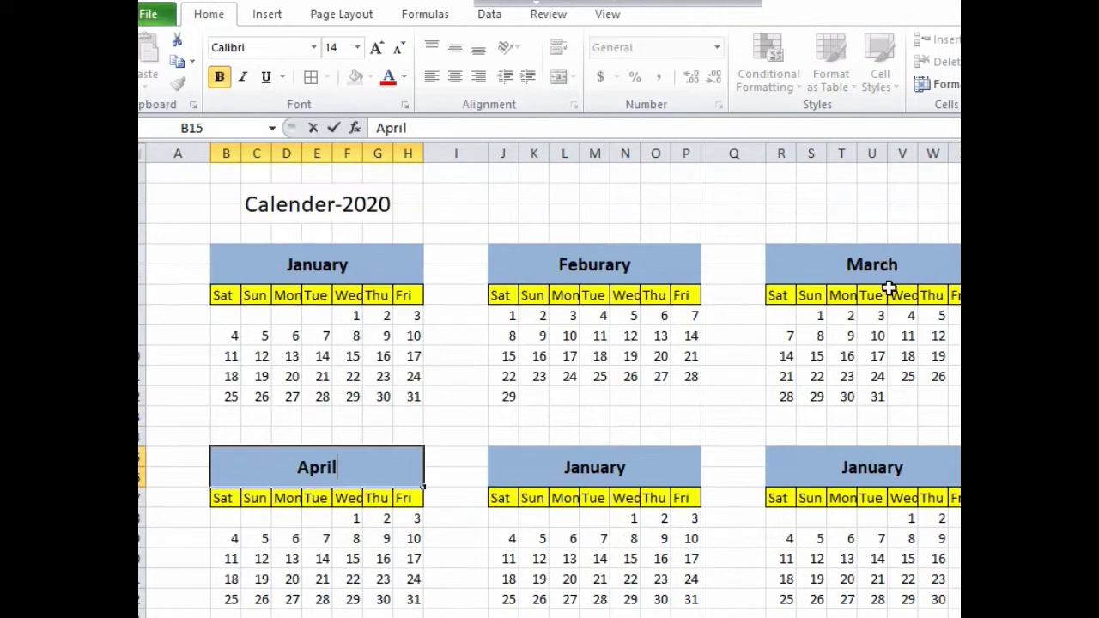
click(878, 398)
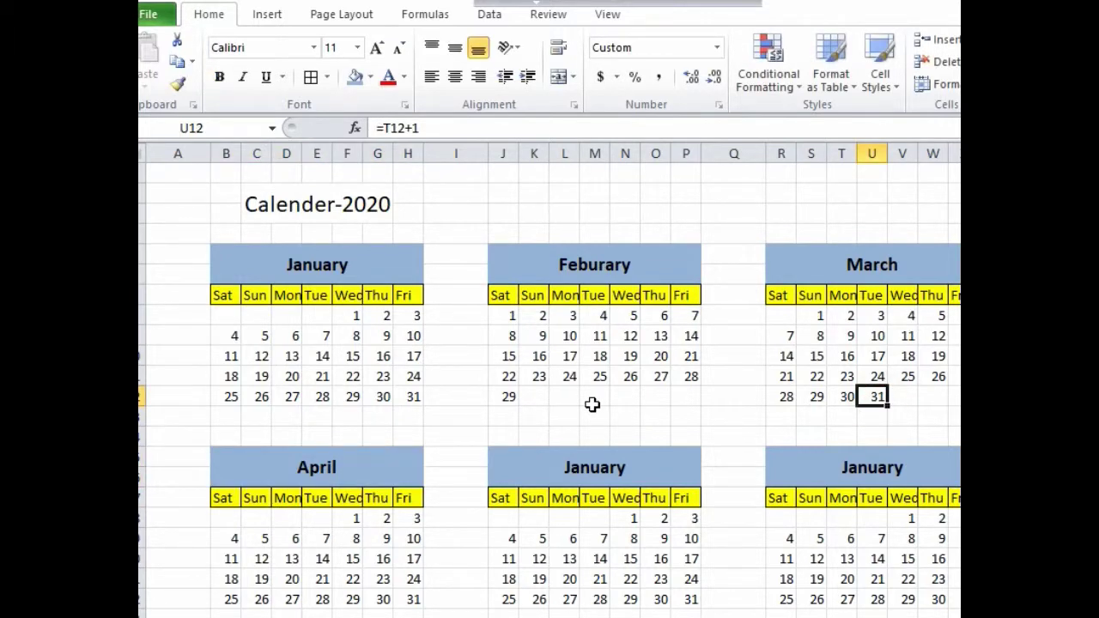
Enter 1-apr-2020 in F18 so April starts on Wednesday.
scroll(591, 404, down, 1)
scroll(454, 393, down, 1)
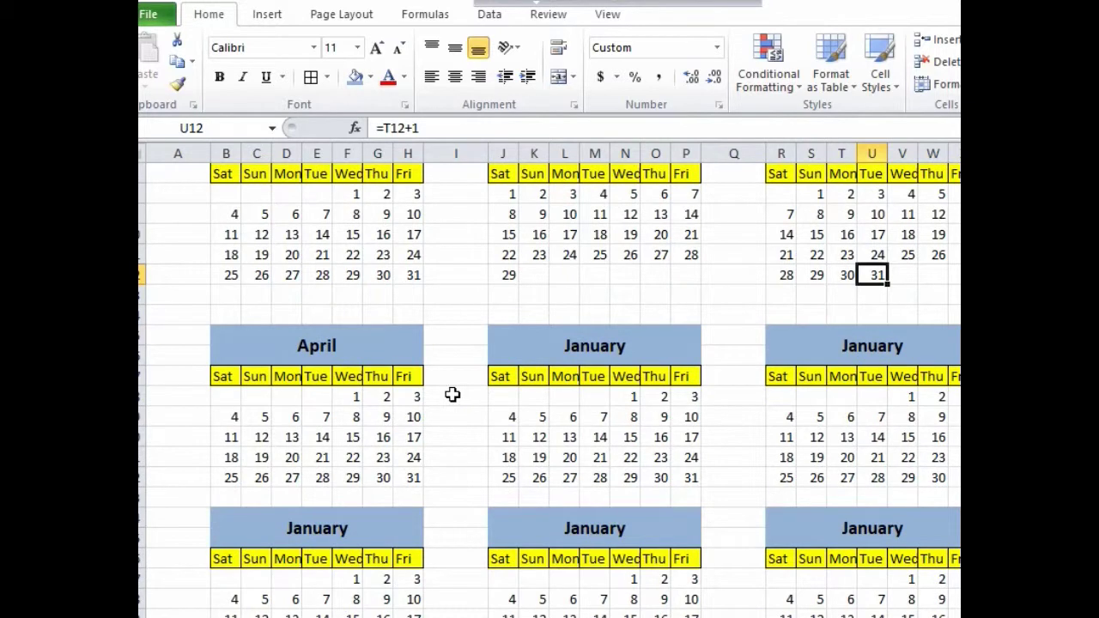
click(316, 396)
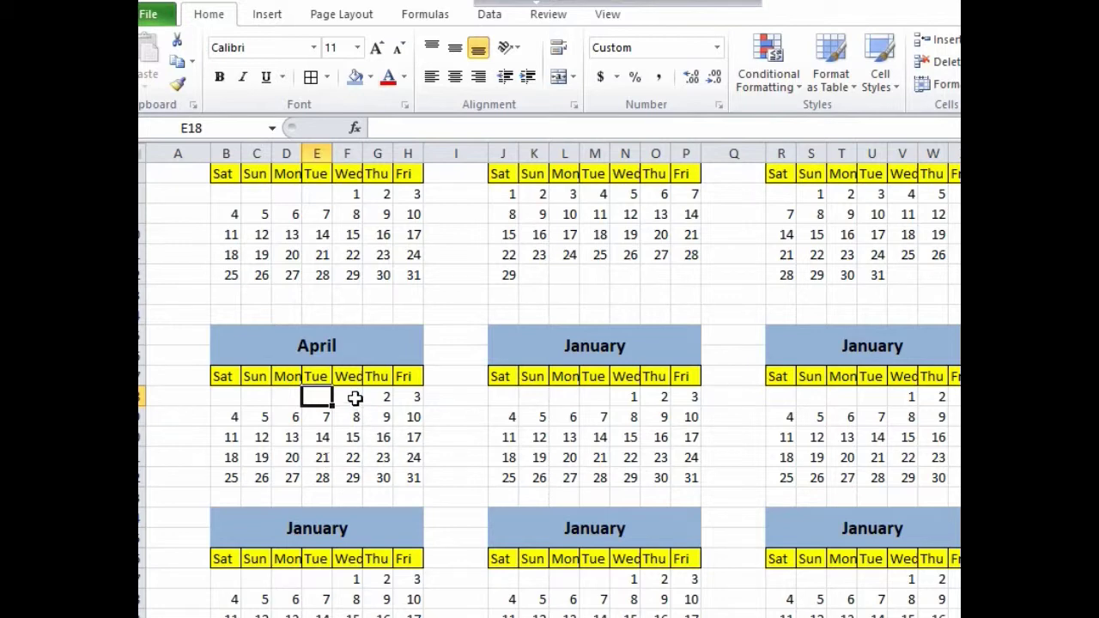
click(354, 397)
text(1-a)
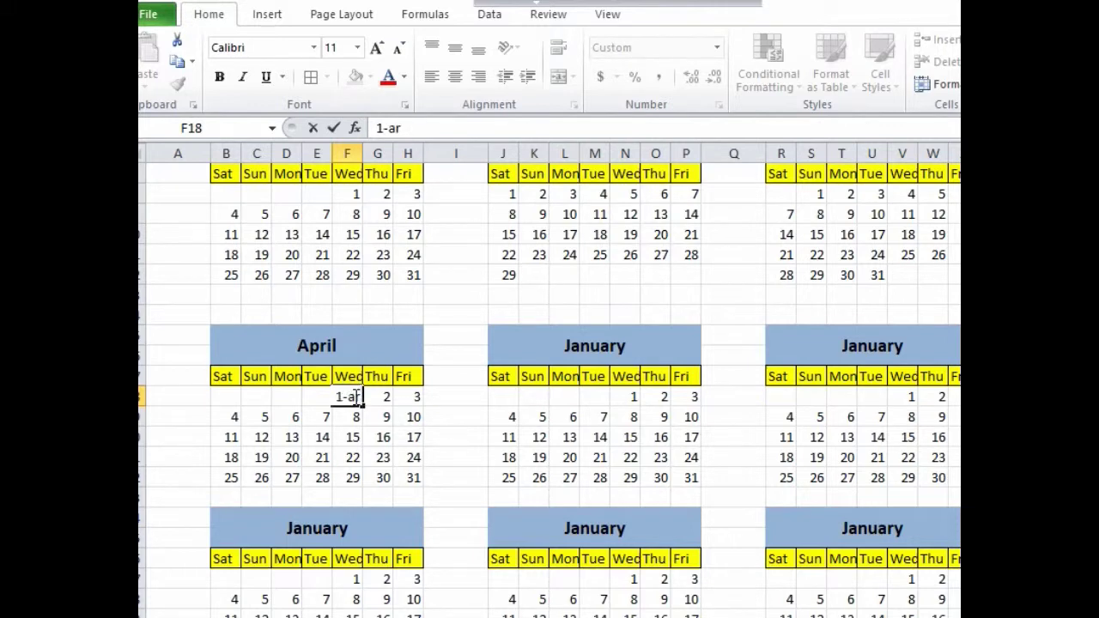
text(r-2020)
key(Return)
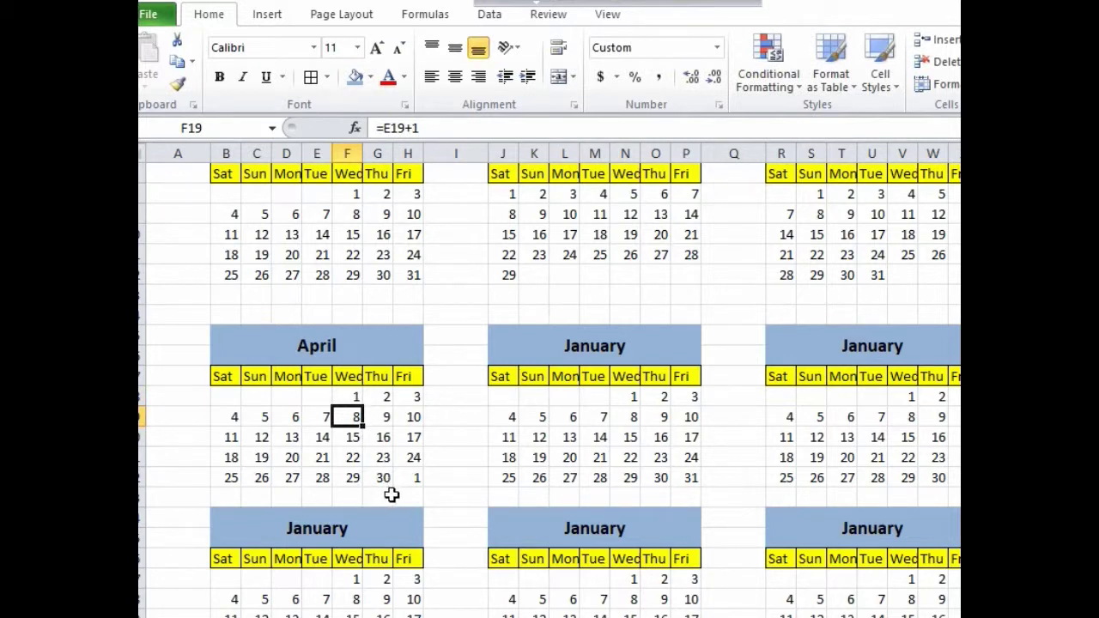
Remove the extra 31 from April's last week in H22.
click(411, 479)
key(BackSpace)
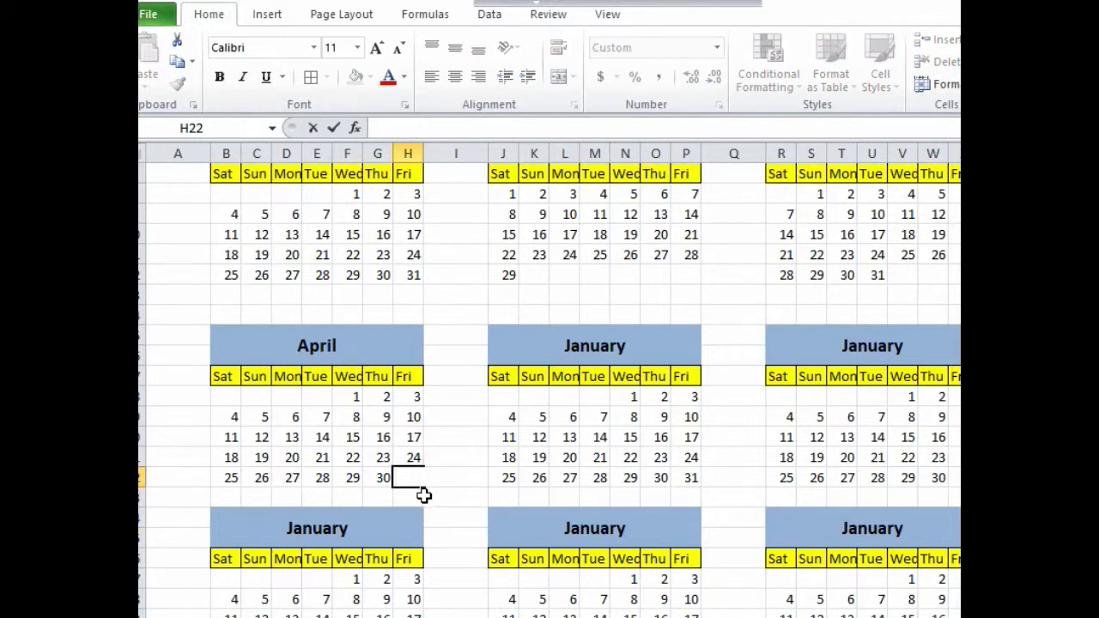
click(426, 492)
click(461, 480)
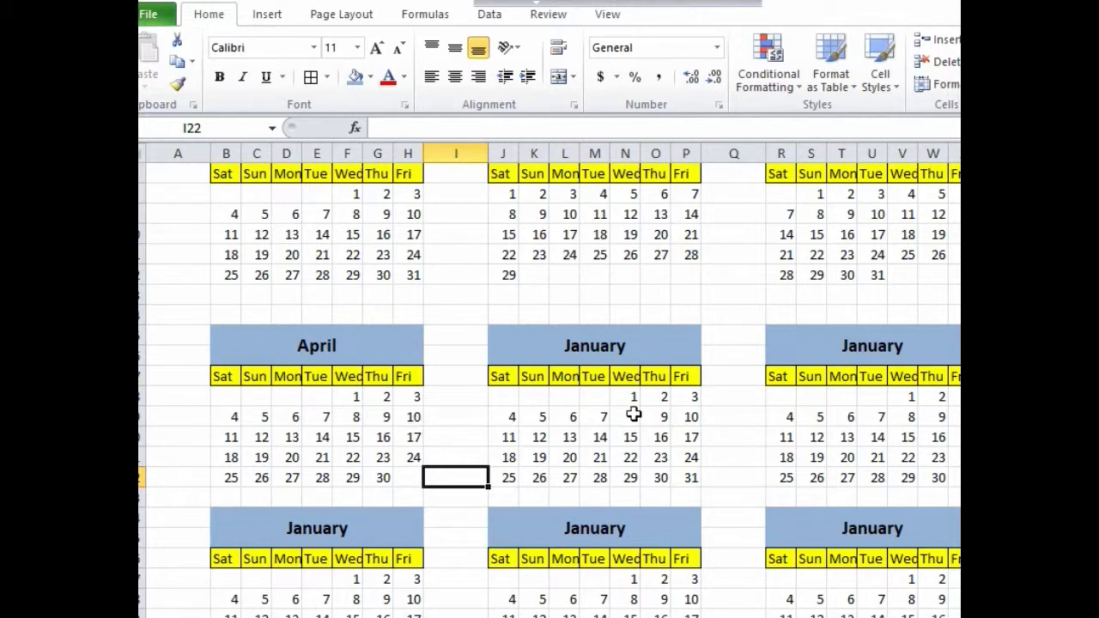
click(612, 345)
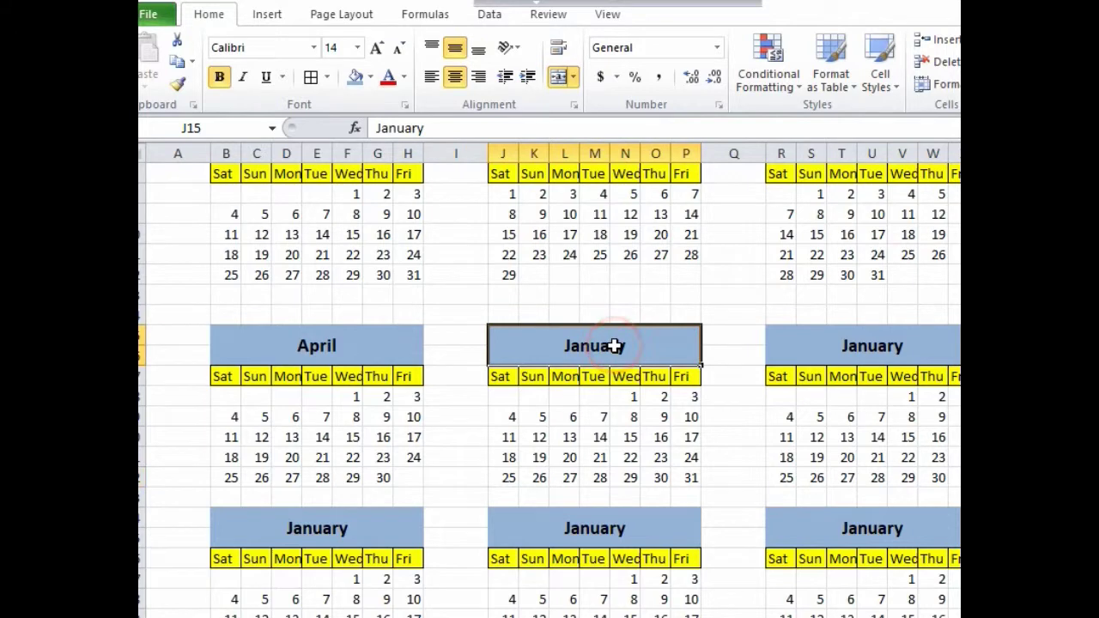
Retitle the second block May and clear its first-week Wednesday and Thursday cells.
text(May)
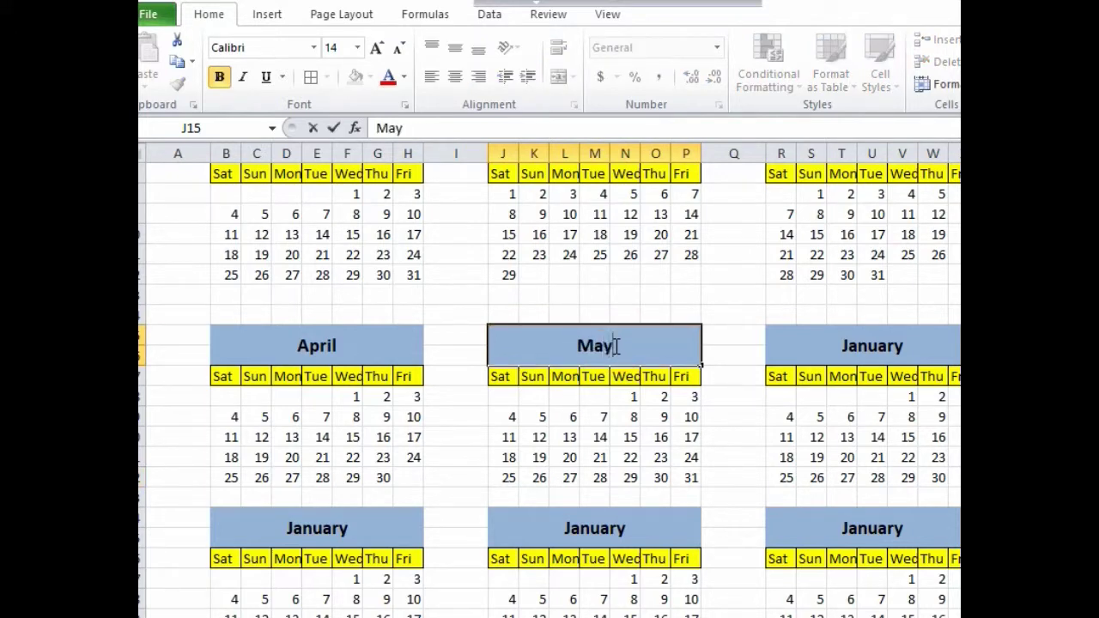
click(660, 417)
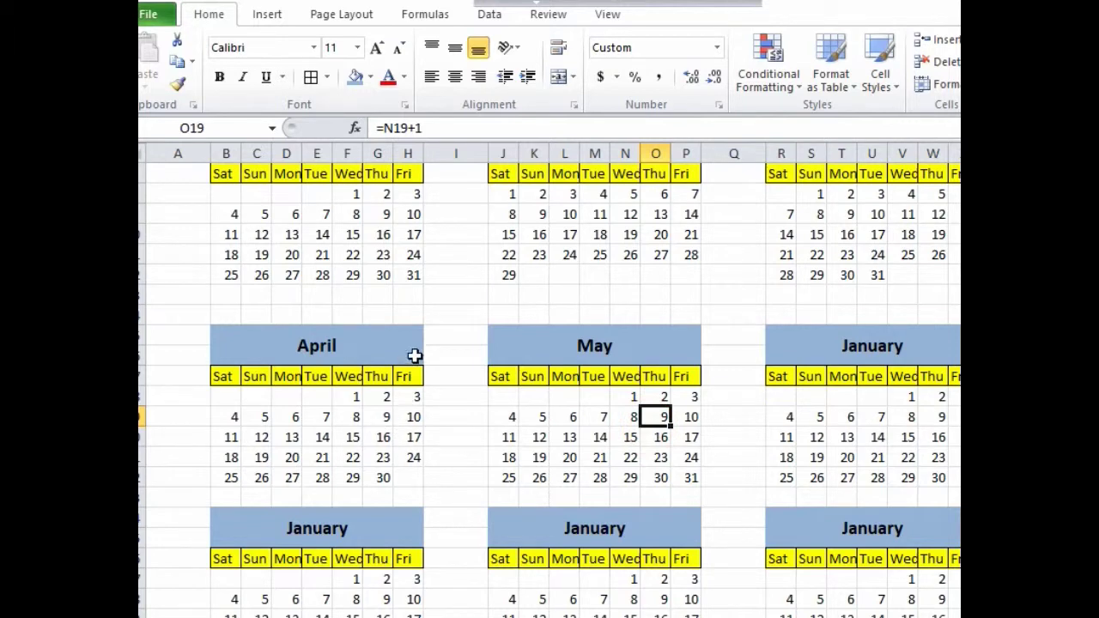
drag(627, 396, 650, 397)
key(Delete)
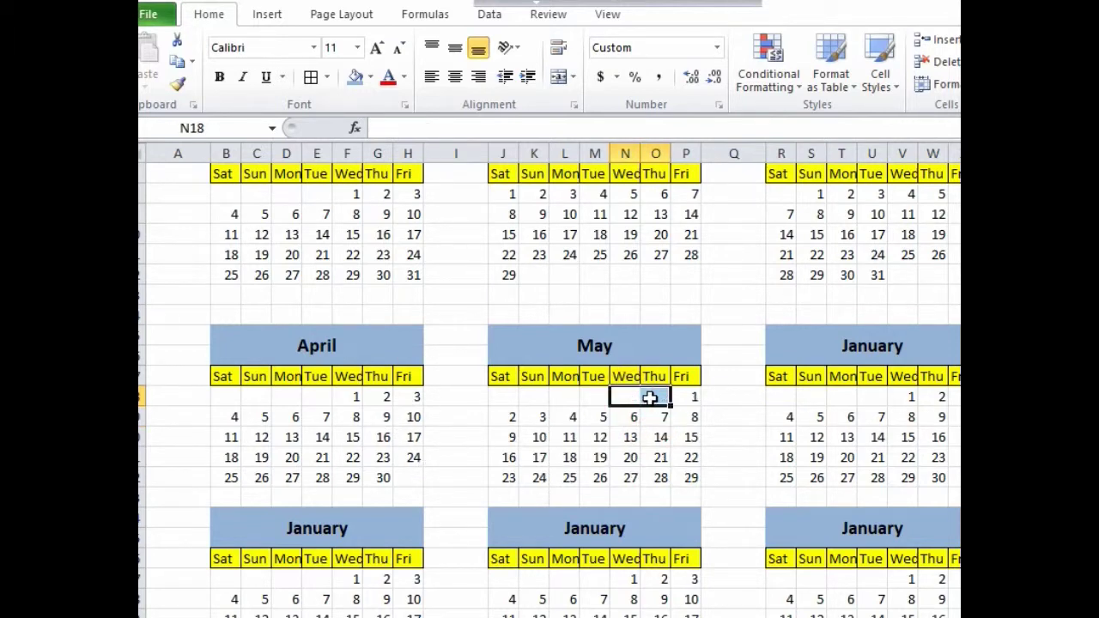
Enter 1 May 2020 in the Friday cell P18.
click(689, 397)
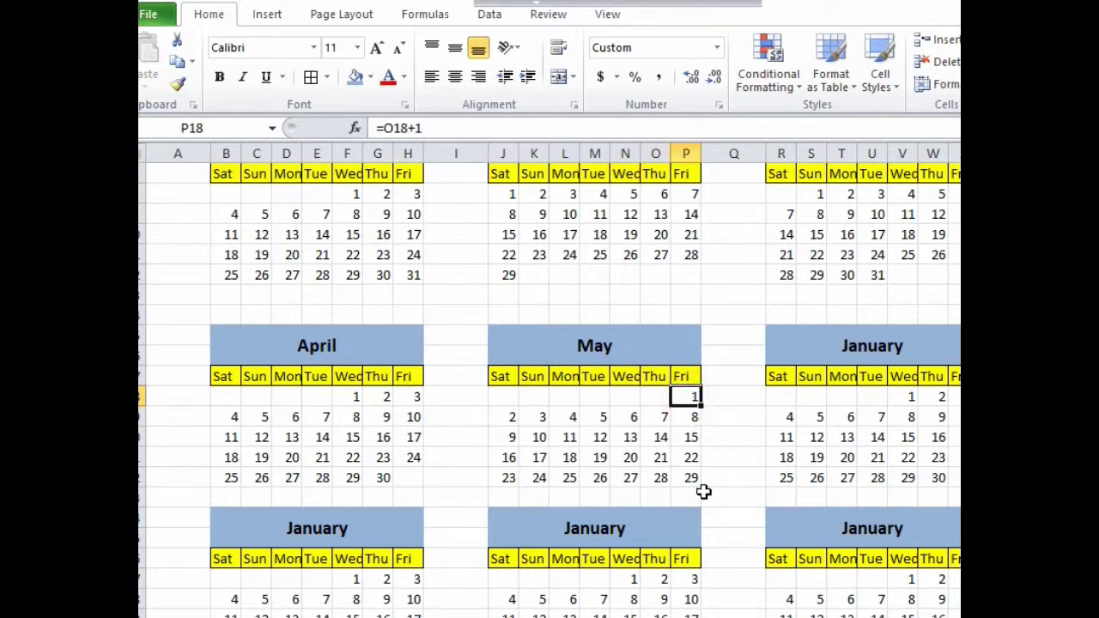
drag(505, 497, 678, 495)
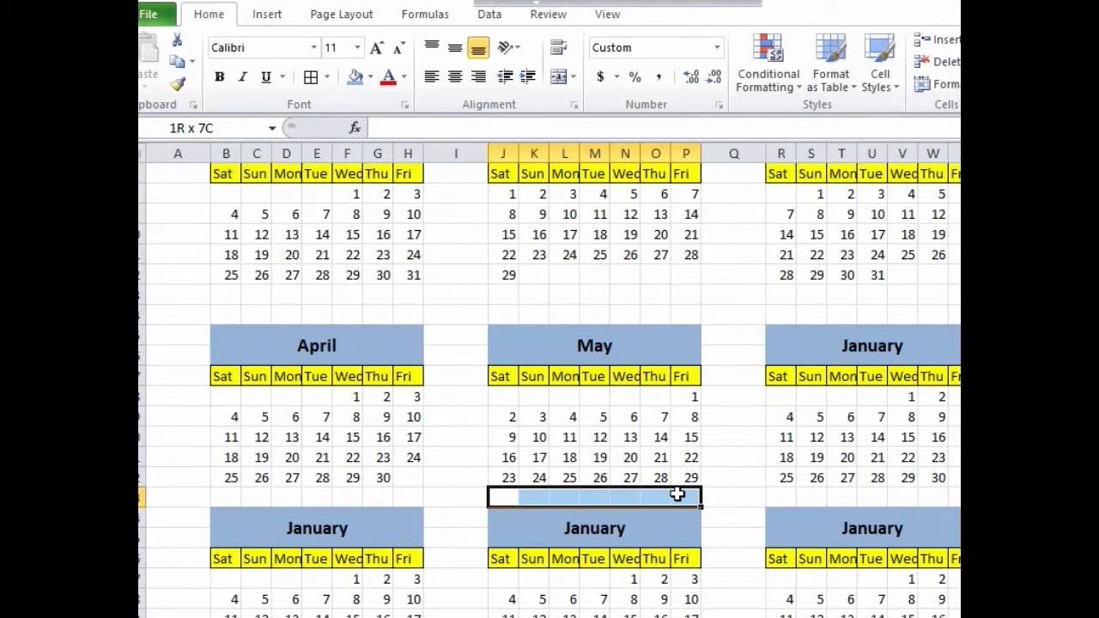
click(689, 397)
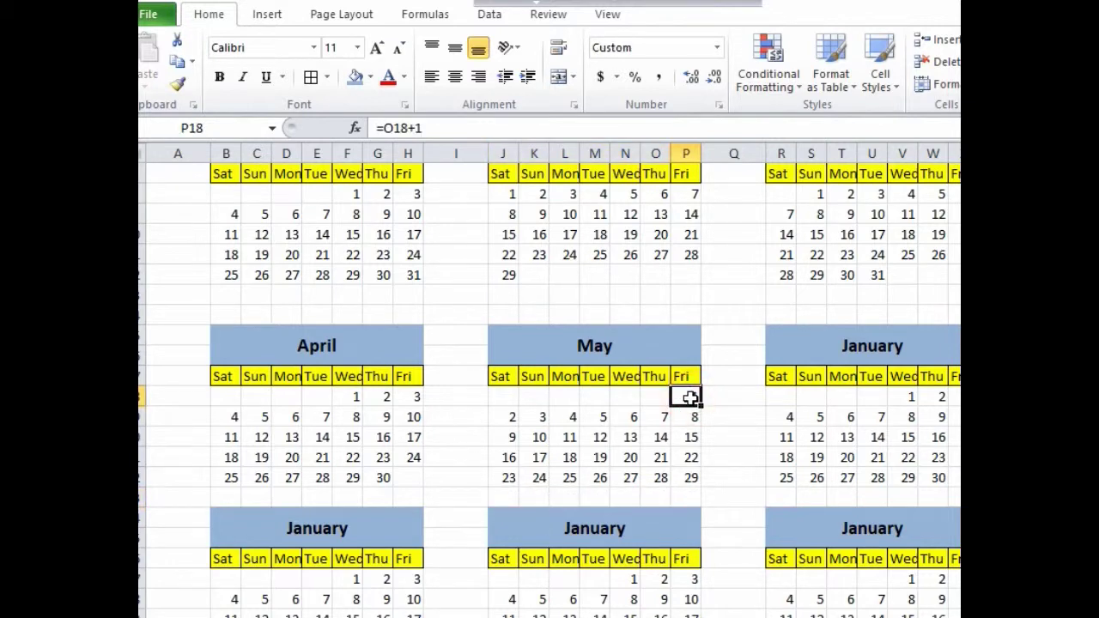
text(1-may-)
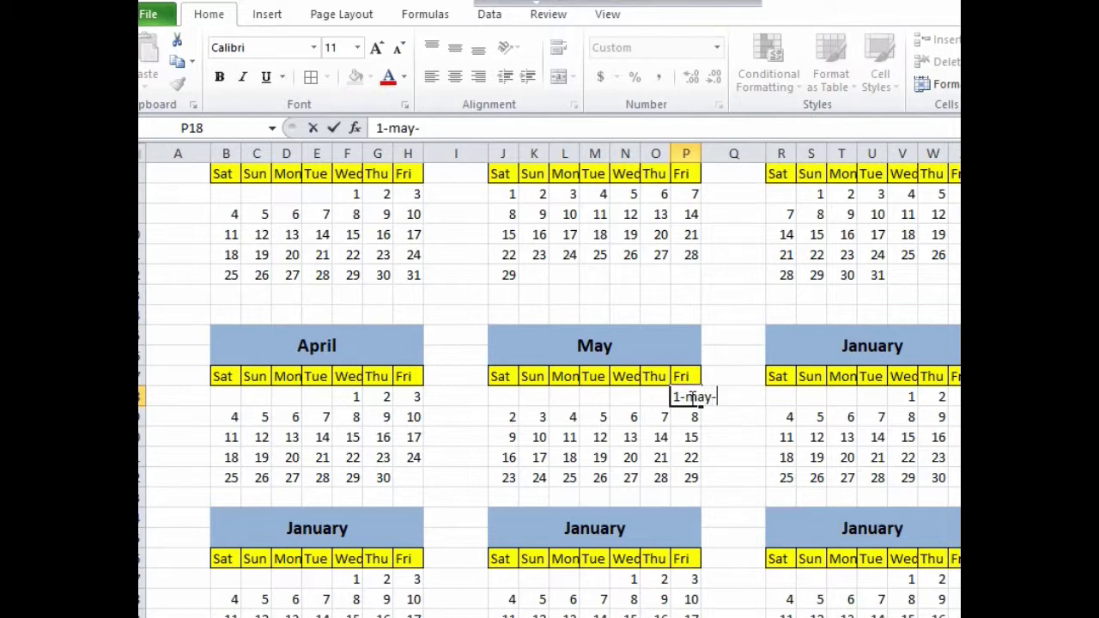
key(Return)
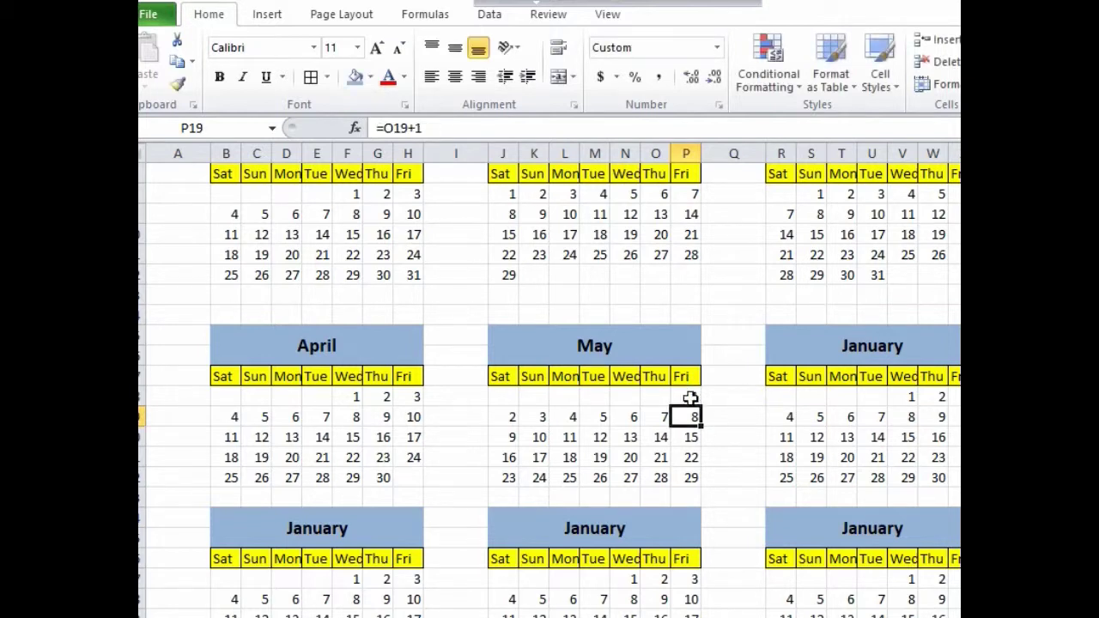
Set J19 to =P18+1 so May's second week continues from Friday 1.
click(506, 417)
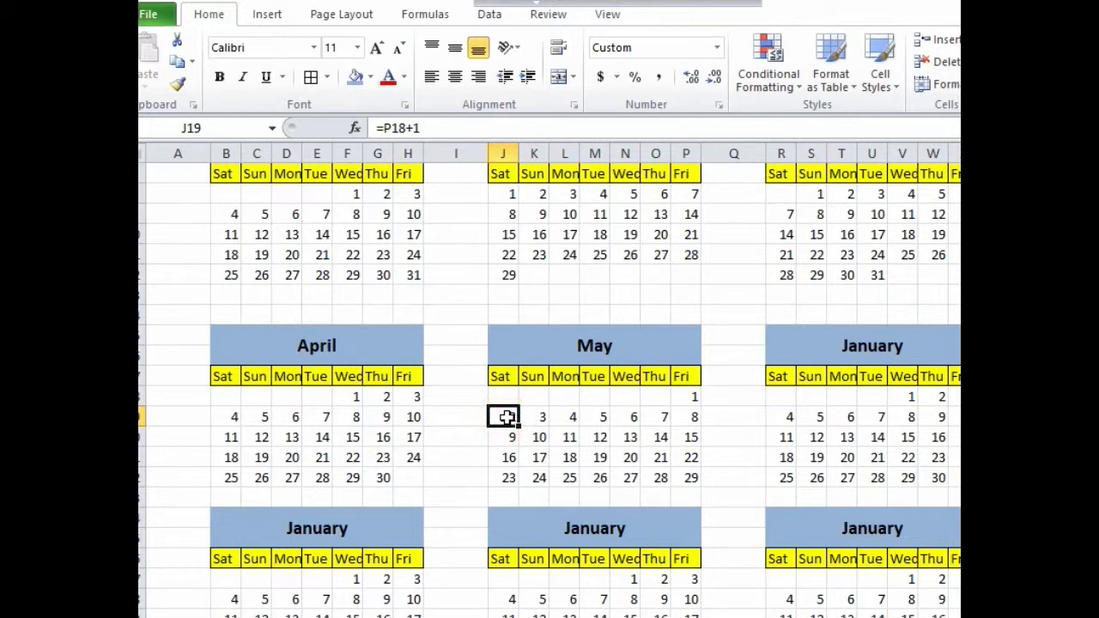
text(=)
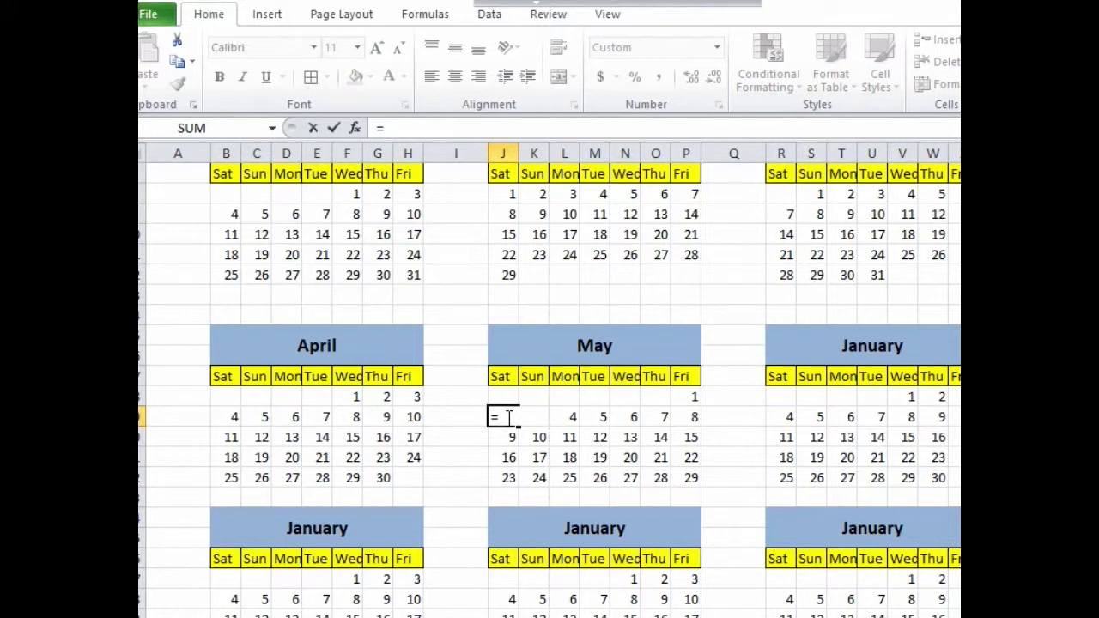
key(Escape)
click(532, 435)
click(505, 418)
text(=)
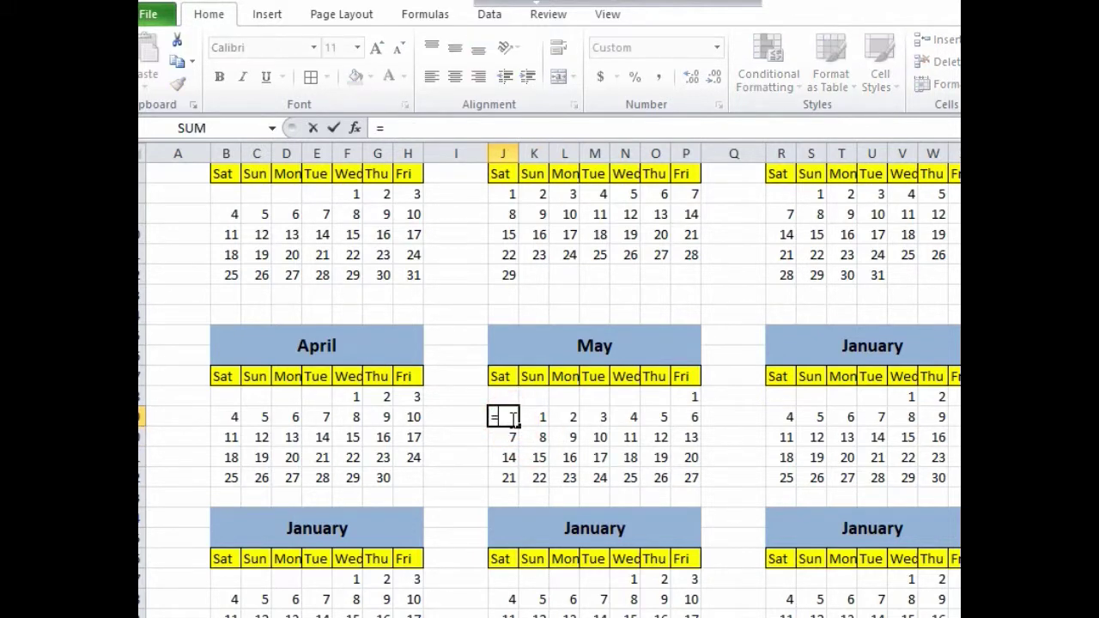
click(692, 401)
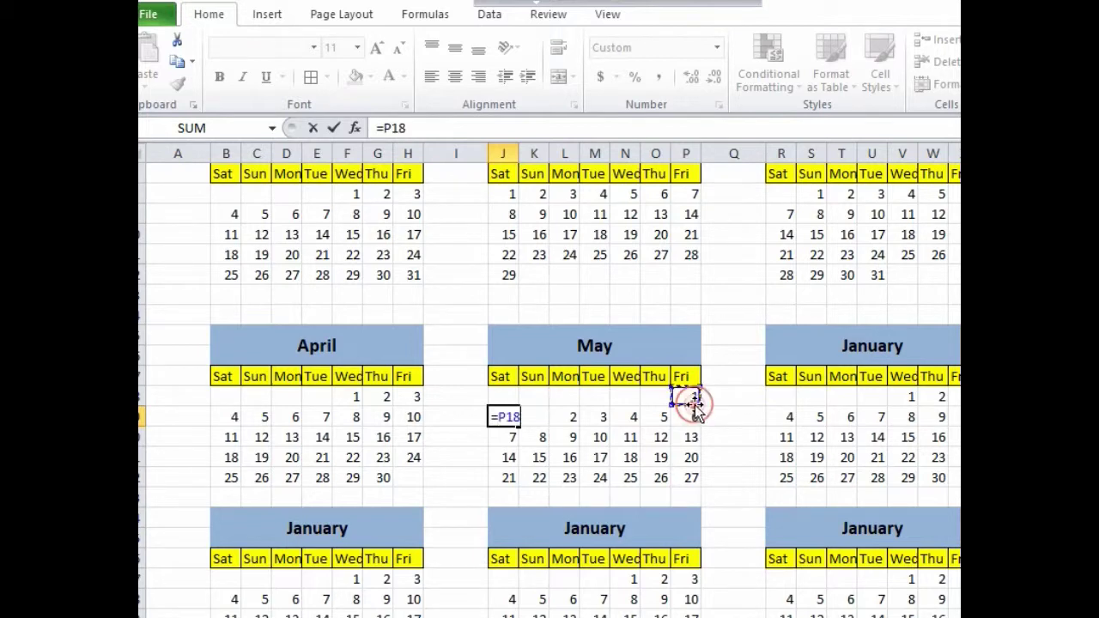
text(+1)
key(Return)
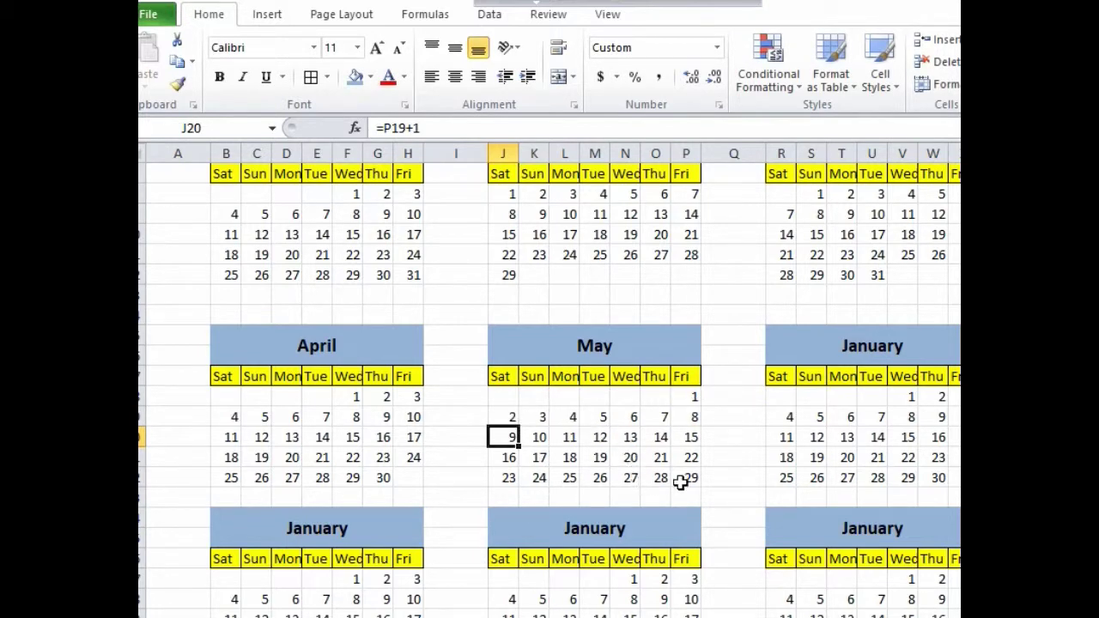
Set J23 to =P22+1 so May's last week continues the dates.
click(510, 498)
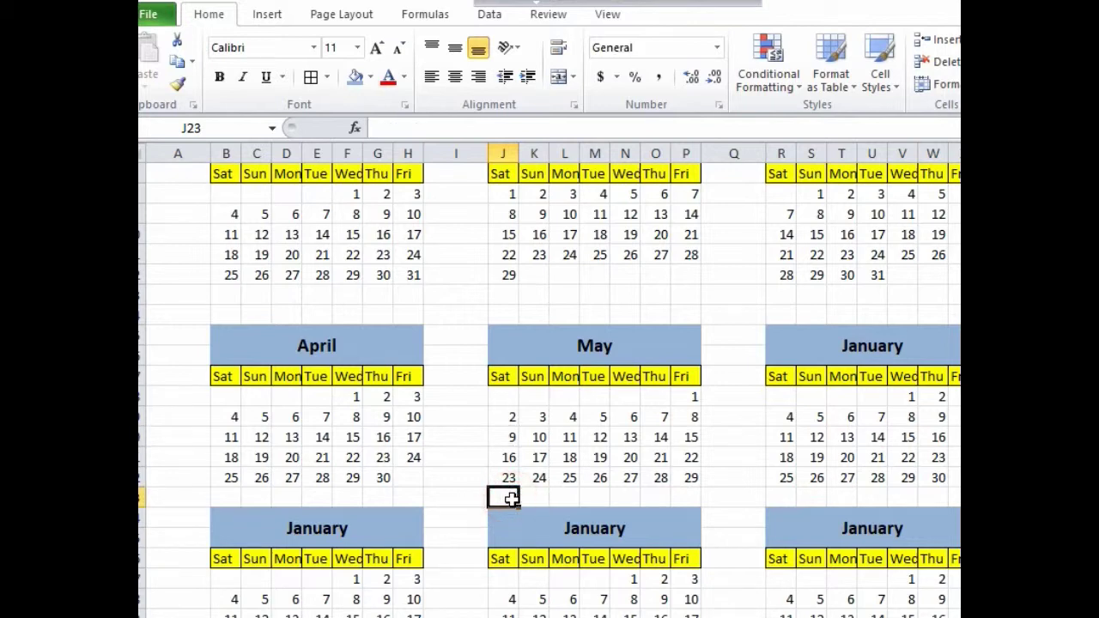
text(=)
click(689, 477)
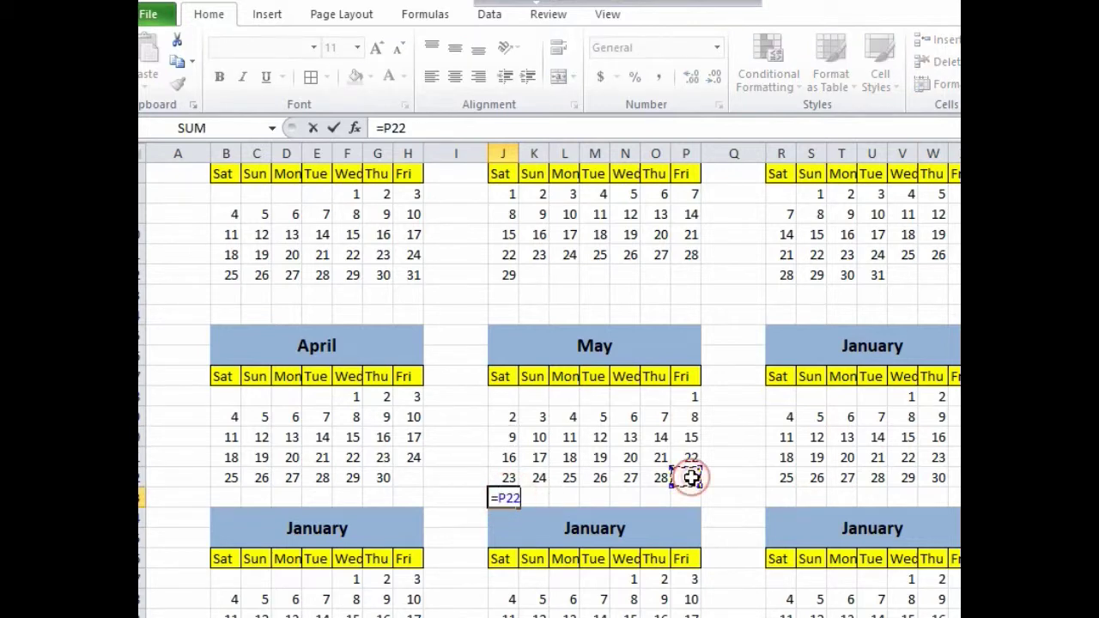
text(+1)
key(Return)
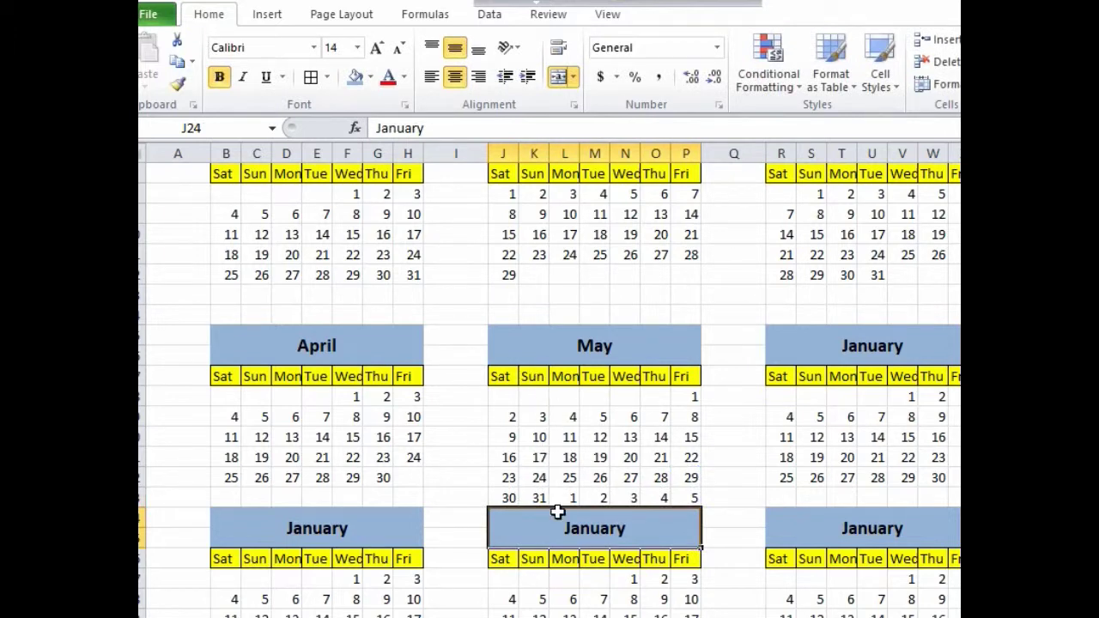
Clear the dates spilling past May 31 in L23:P23.
drag(572, 498, 689, 493)
key(Delete)
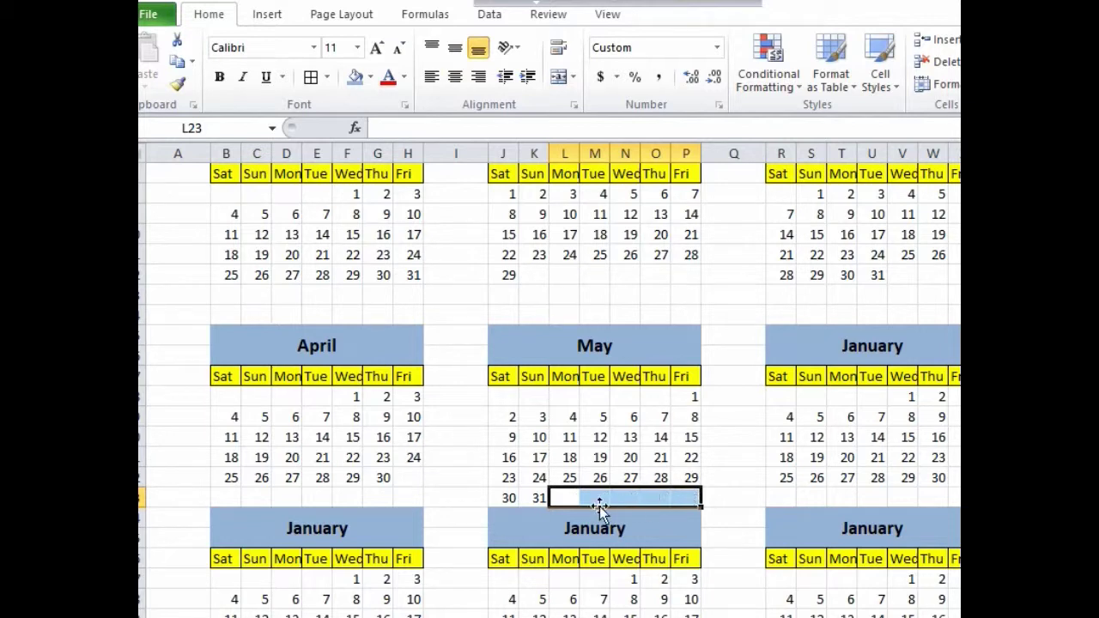
click(731, 477)
click(882, 346)
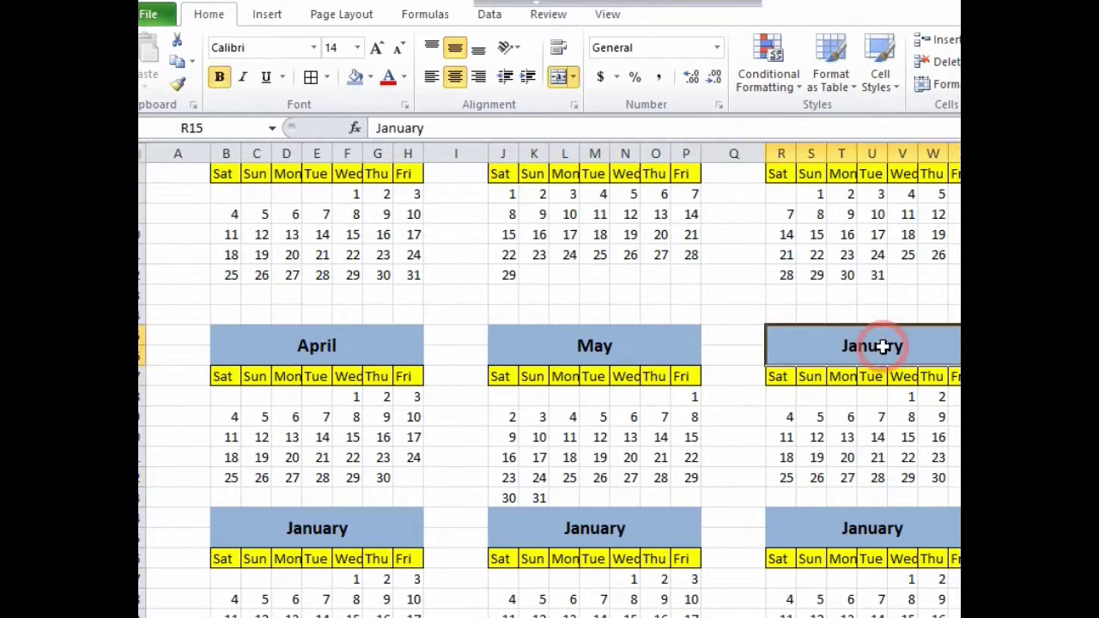
Rename the third month header to June and enter 1 June 2020 under Monday.
text(Jun)
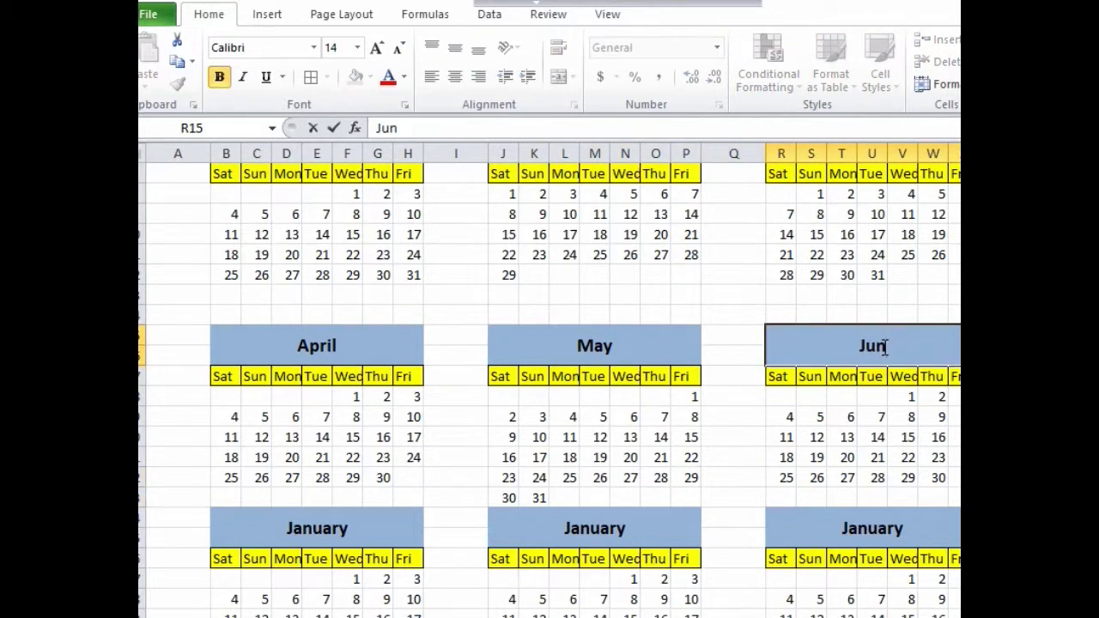
text(e)
click(893, 412)
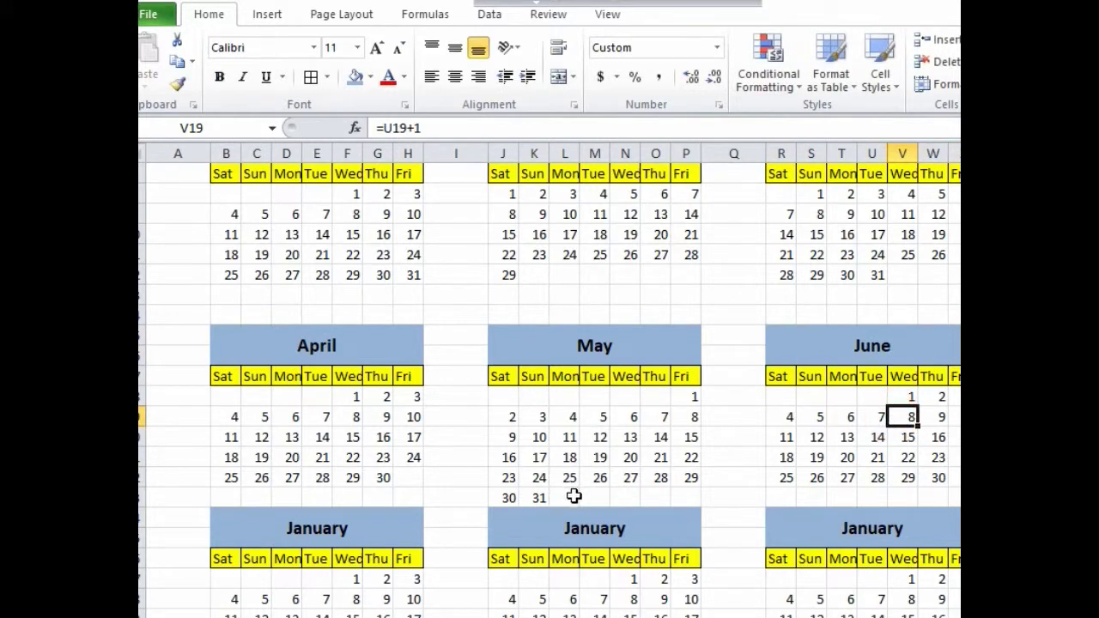
drag(570, 498, 566, 393)
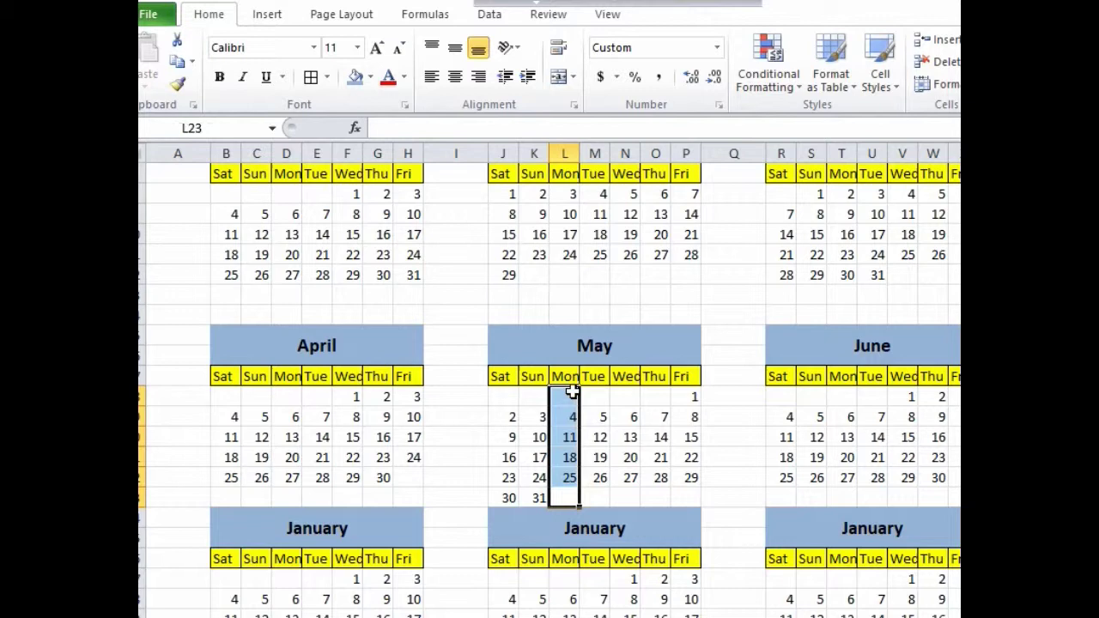
click(847, 394)
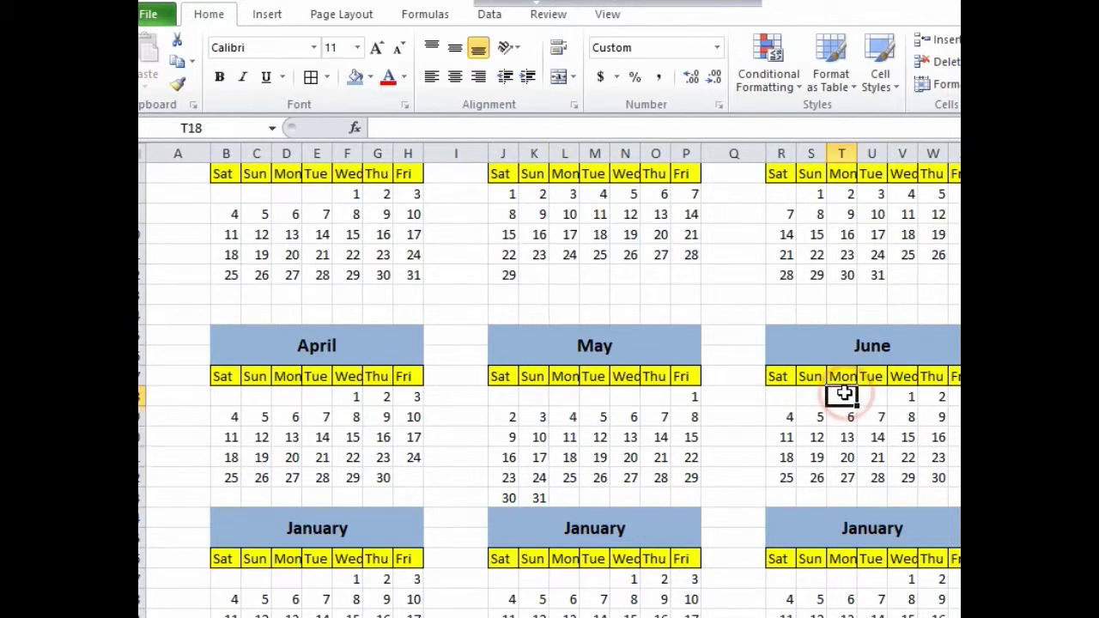
text(1-jun)
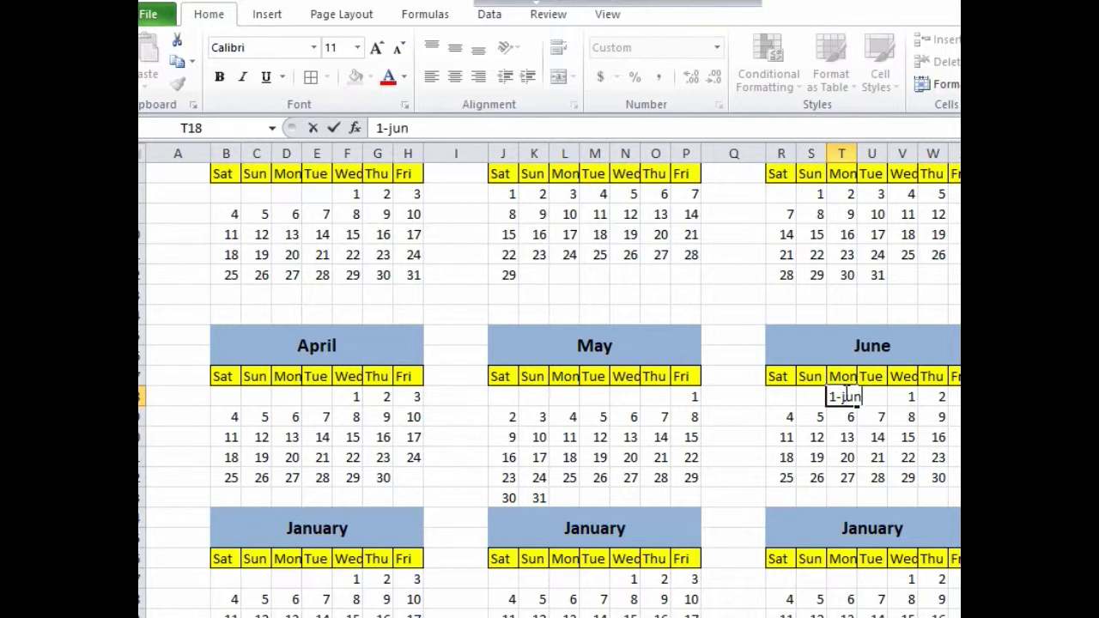
text(2020)
key(Return)
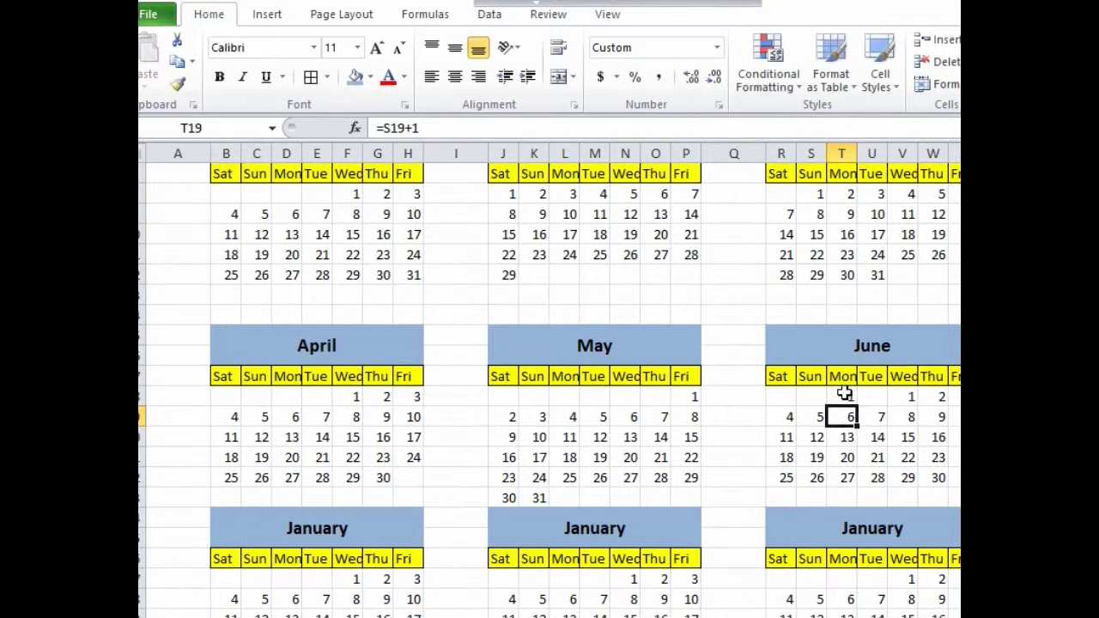
Put =T18+1 in the Tuesday cell and fill it across June's first week to W18.
click(876, 397)
text(=)
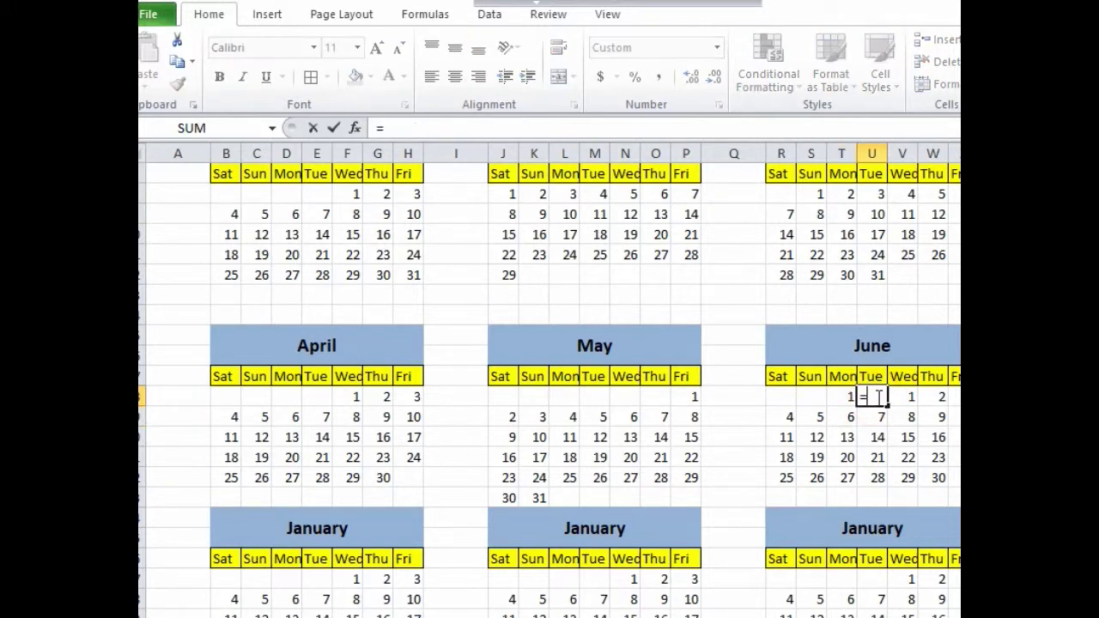
click(844, 398)
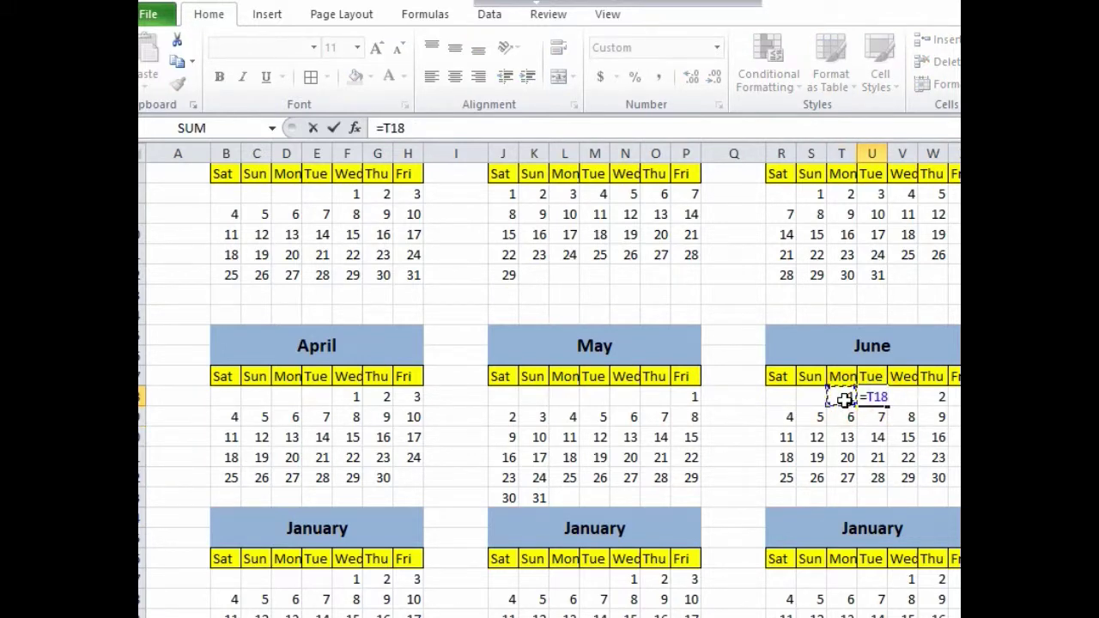
key(Return)
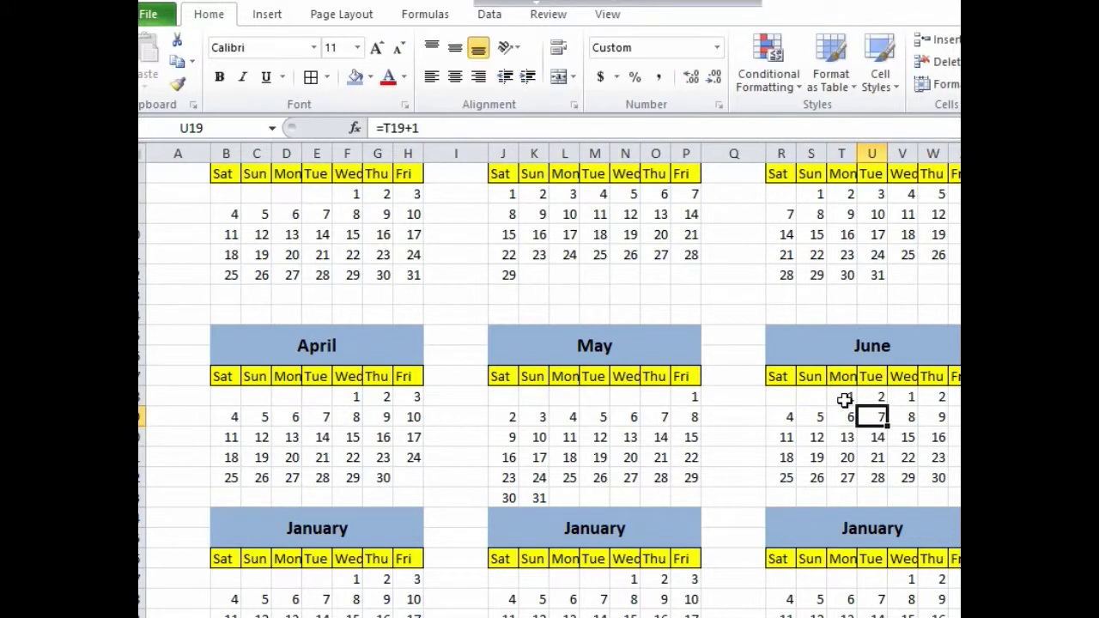
click(872, 397)
drag(887, 406, 960, 400)
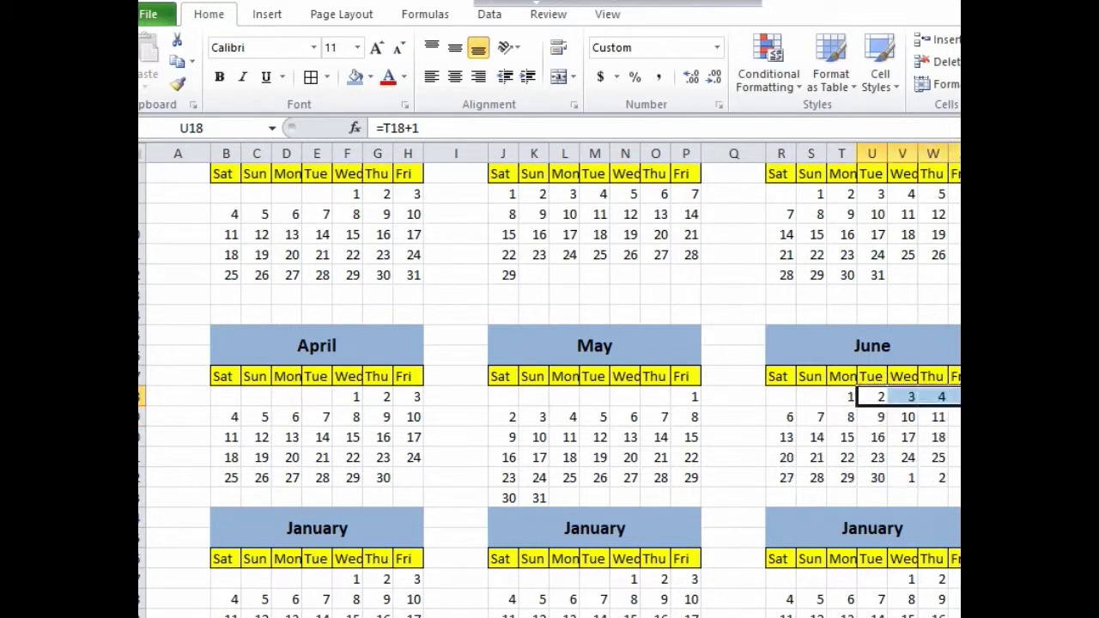
Clear the spill-over dates after June 30 in V22:W22.
click(875, 478)
drag(915, 483, 958, 475)
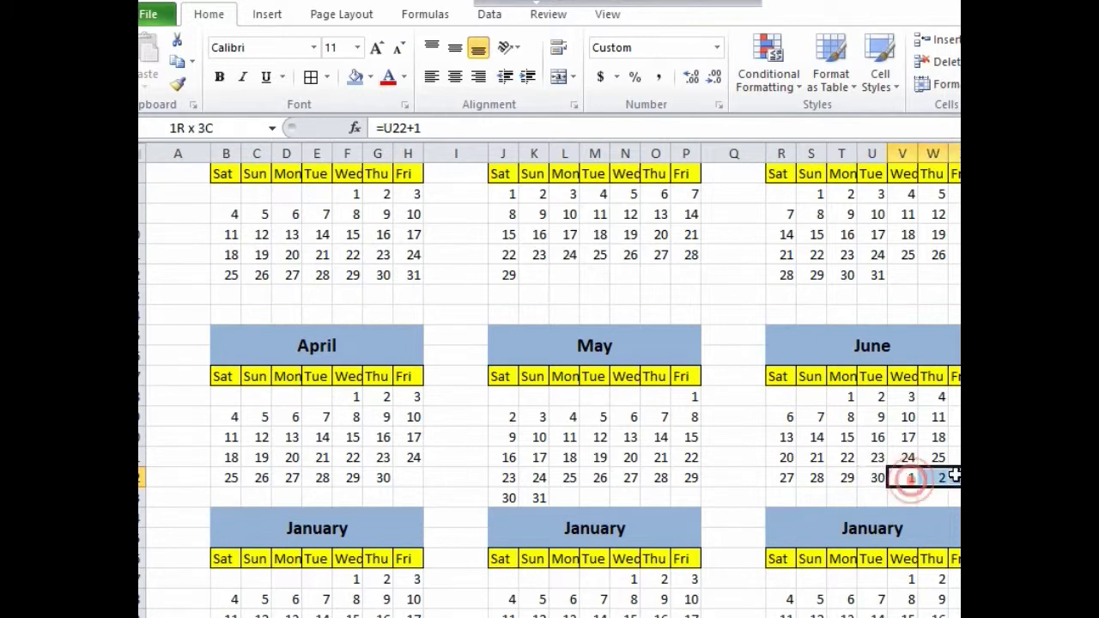
key(Delete)
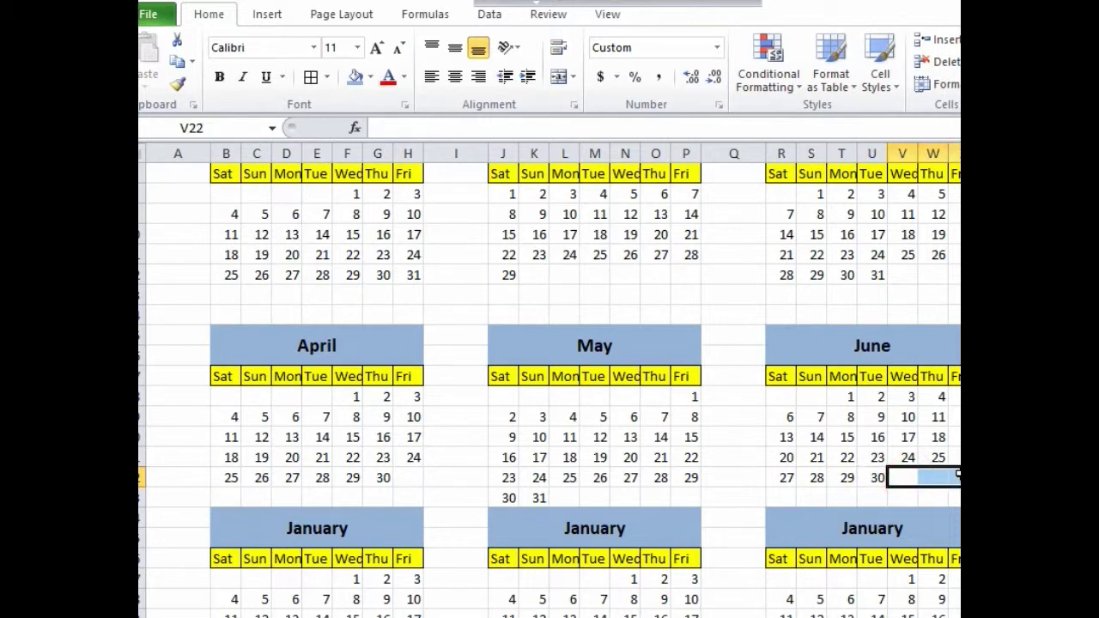
scroll(760, 455, down, 2)
click(339, 405)
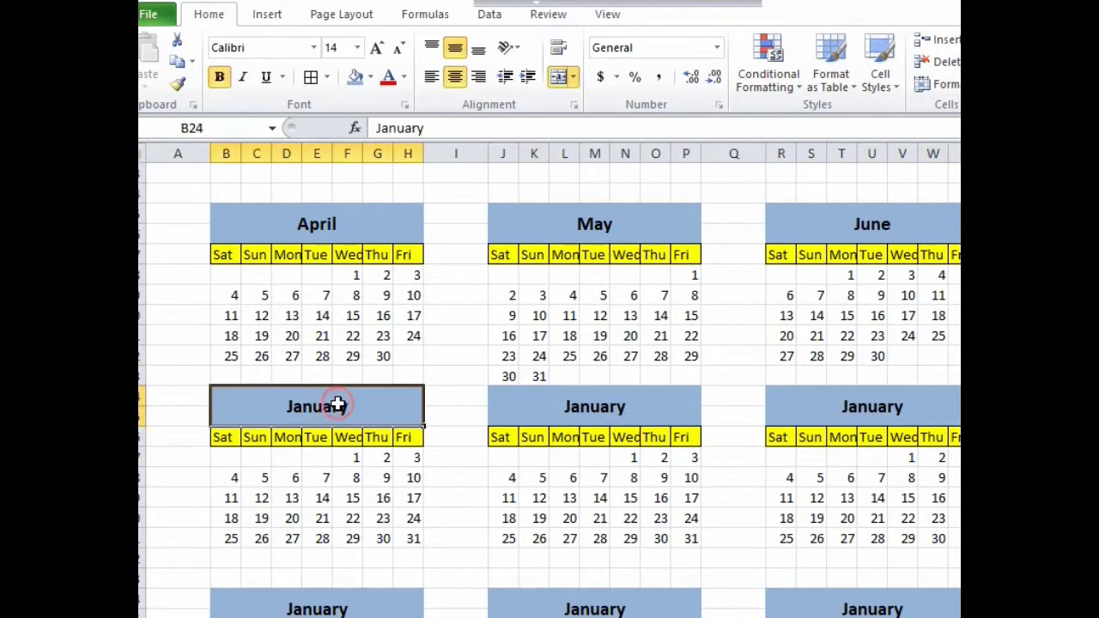
Title the block July, enter 1-july-2020 under Wednesday, and head the next block August.
text(July)
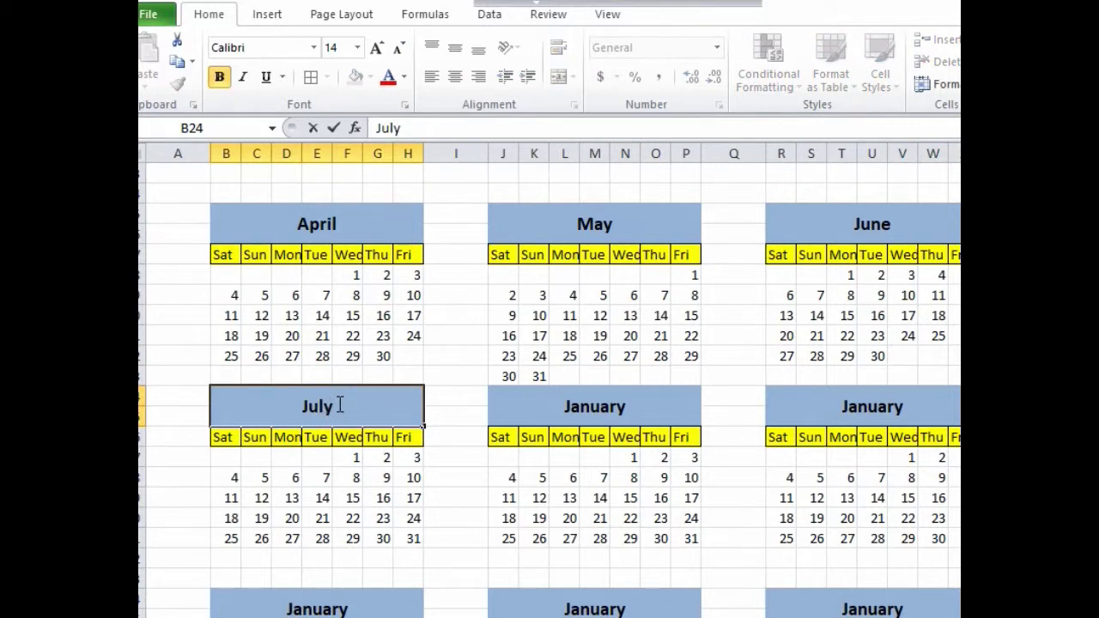
click(908, 261)
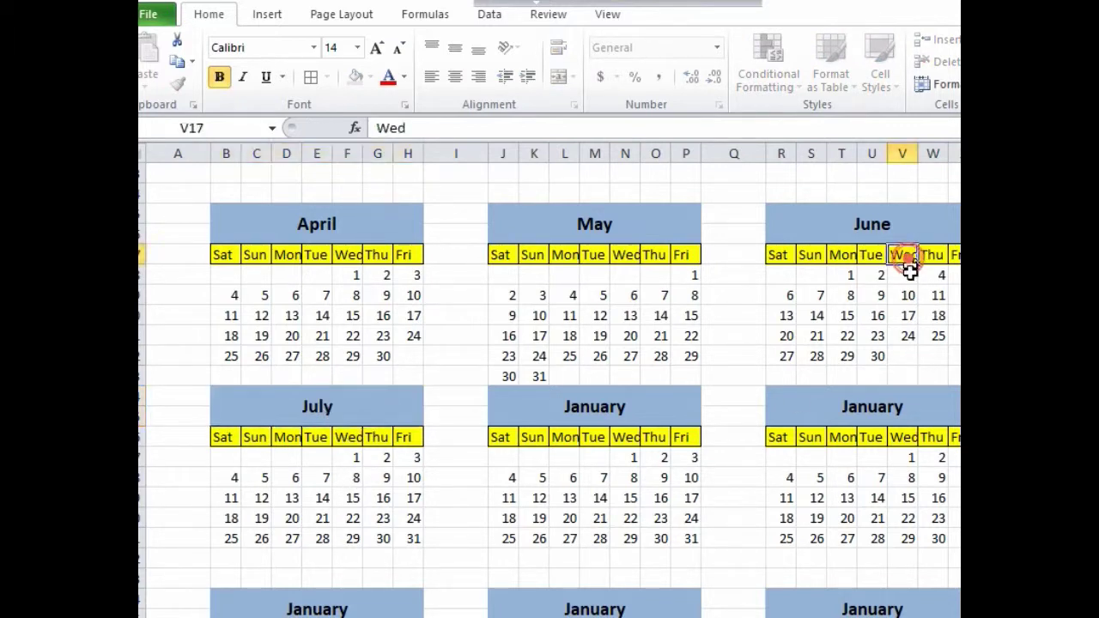
drag(908, 265, 908, 357)
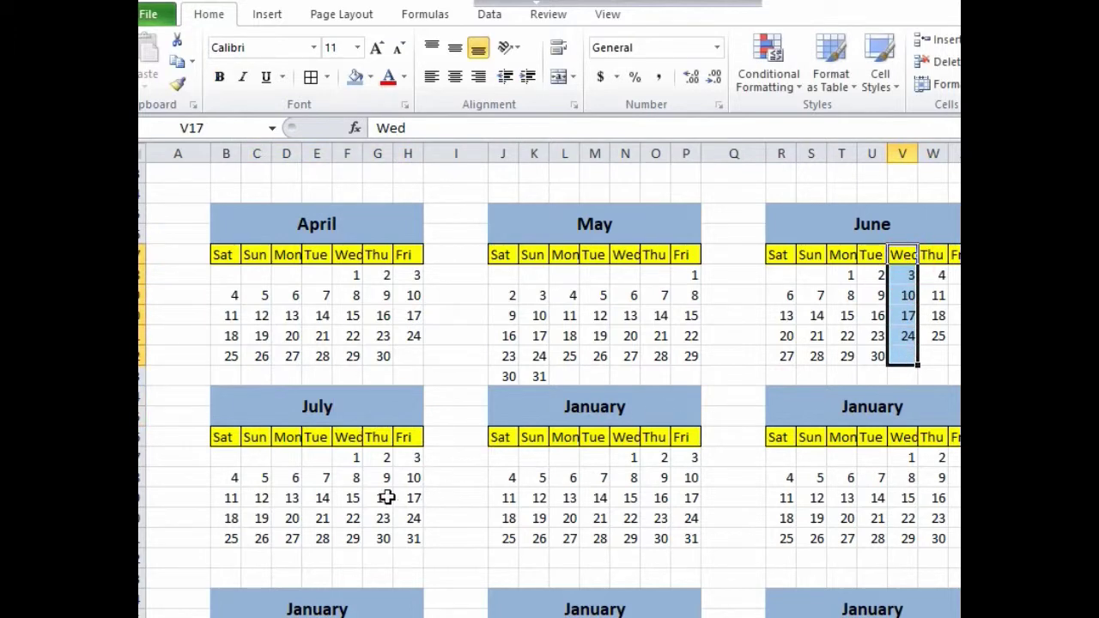
click(348, 459)
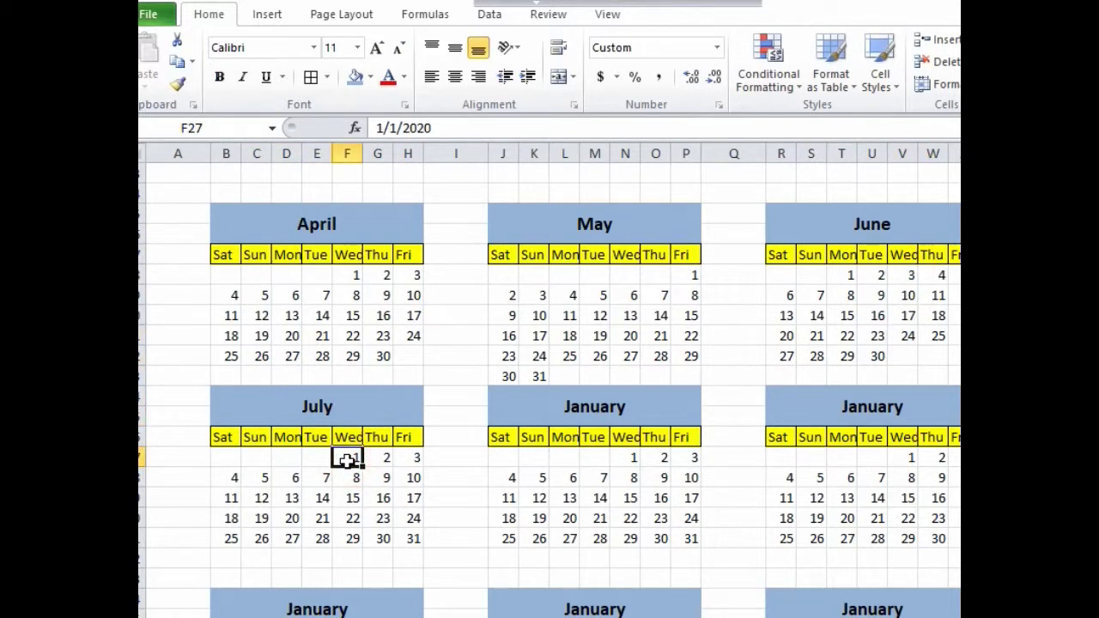
text(1-j)
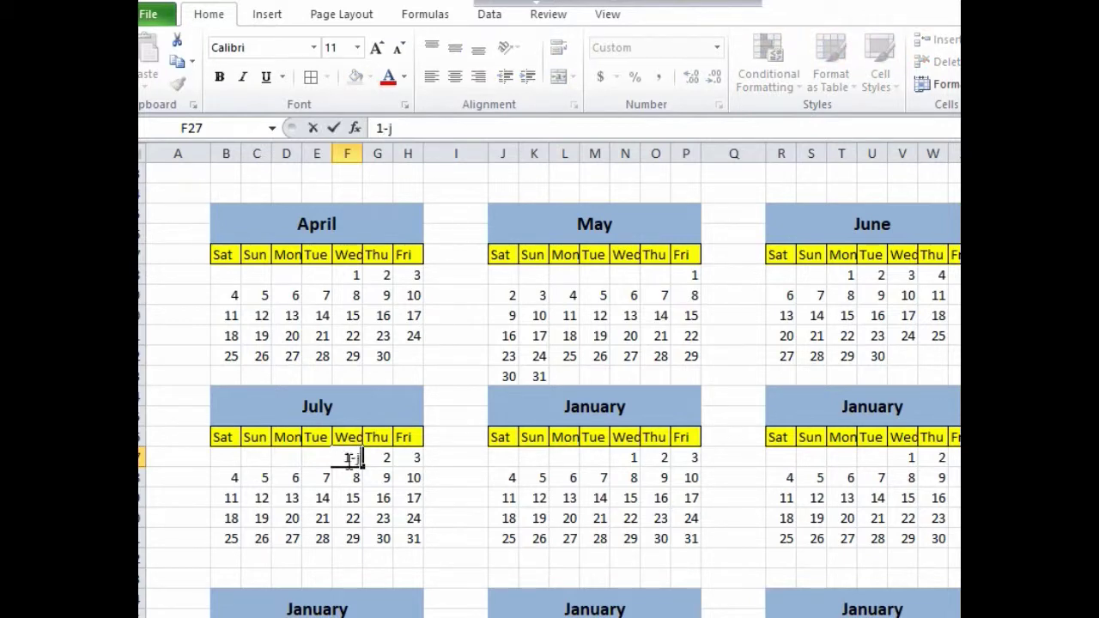
text(uly-2020)
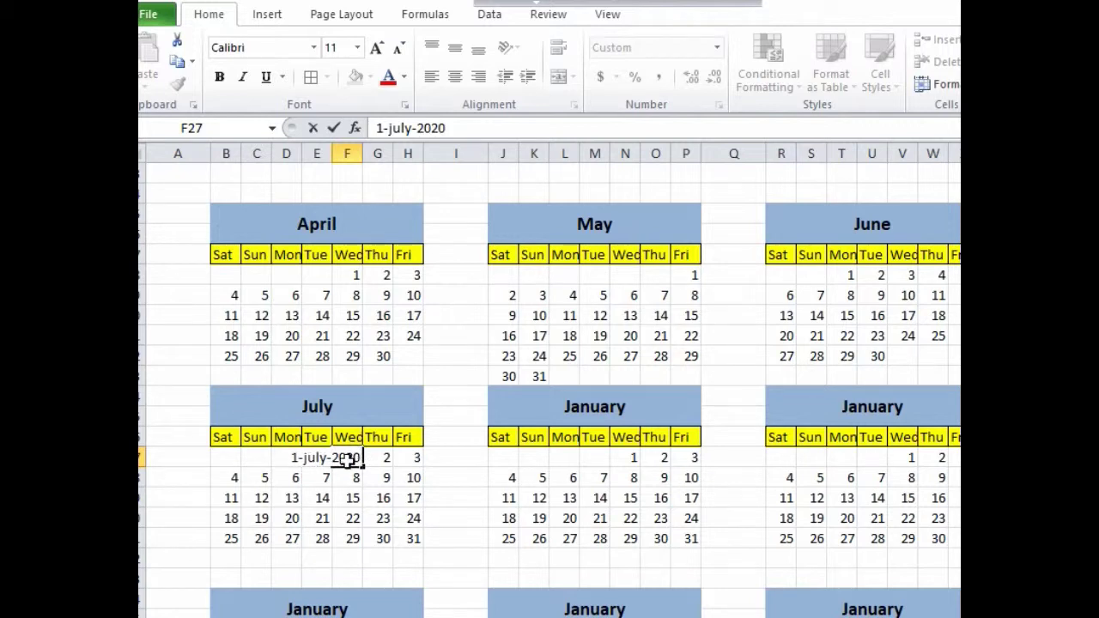
key(Return)
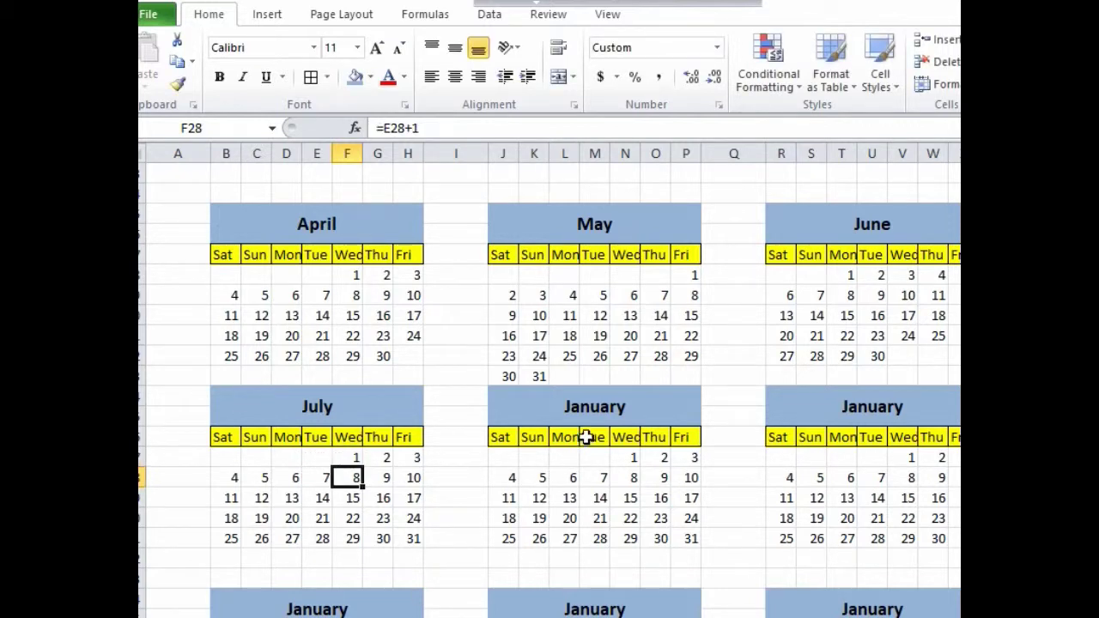
click(592, 395)
text(August)
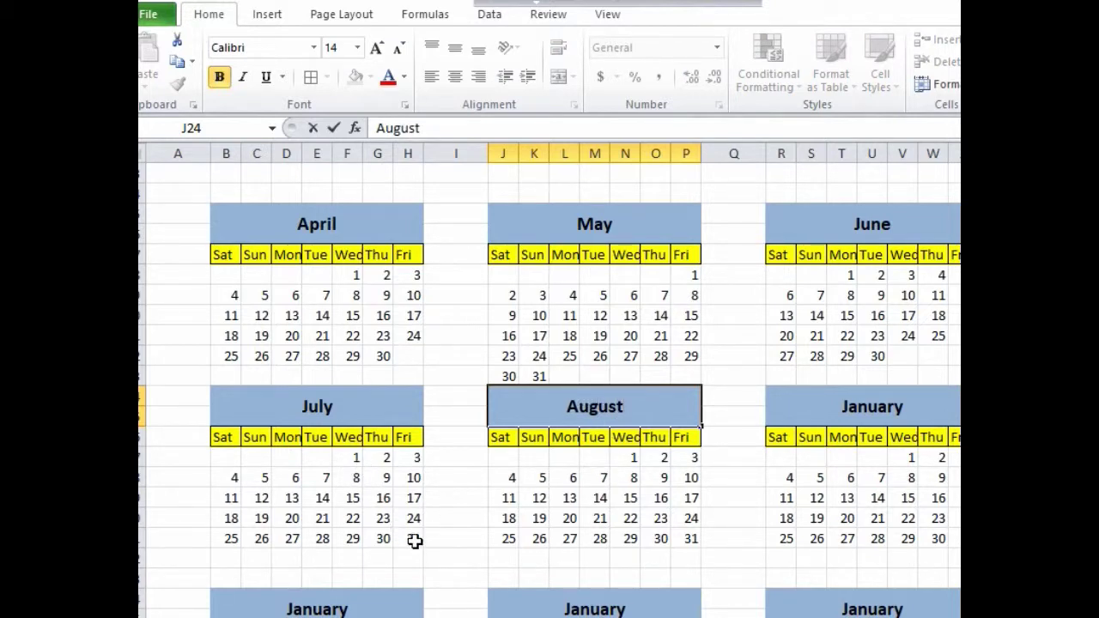
Confirm the August heading and enter 1-aug-2020 in August's Saturday cell.
click(509, 463)
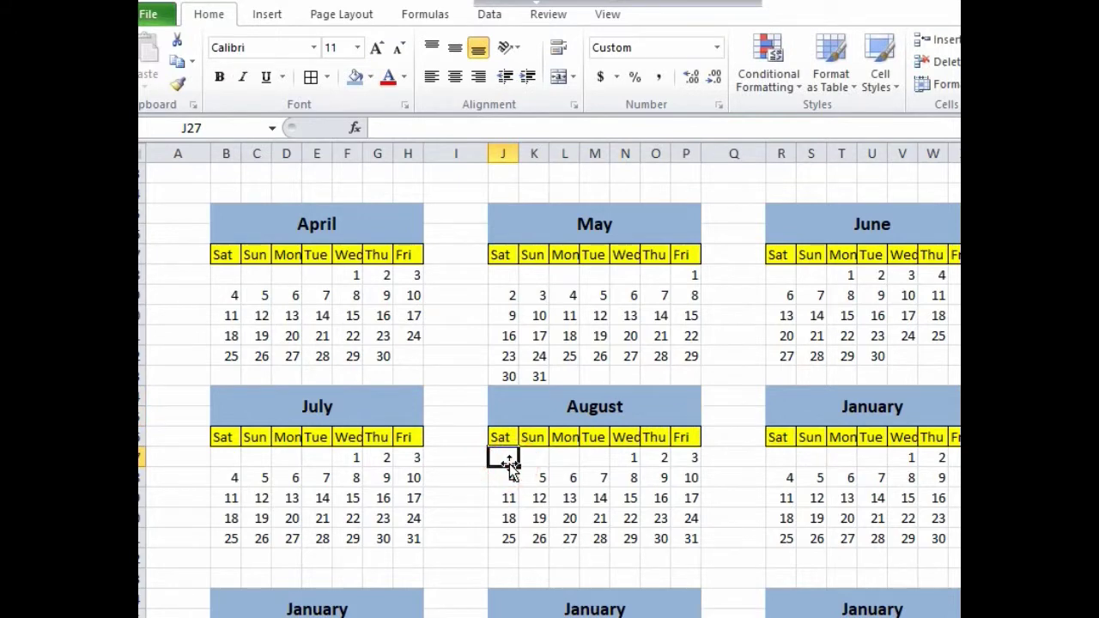
scroll(515, 451, up, 4)
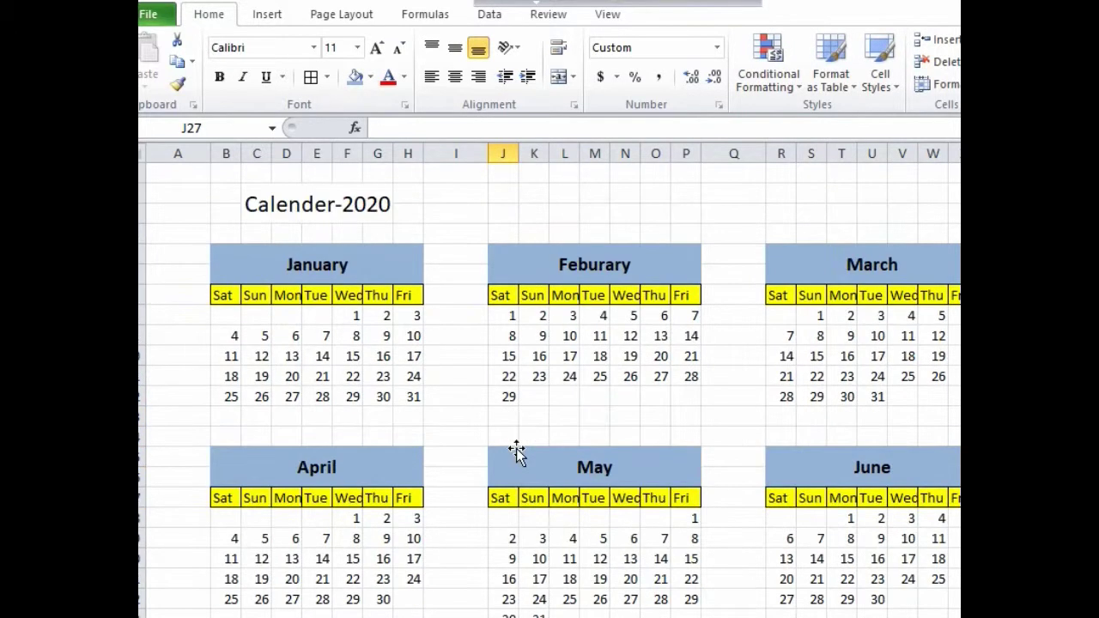
drag(228, 315, 415, 317)
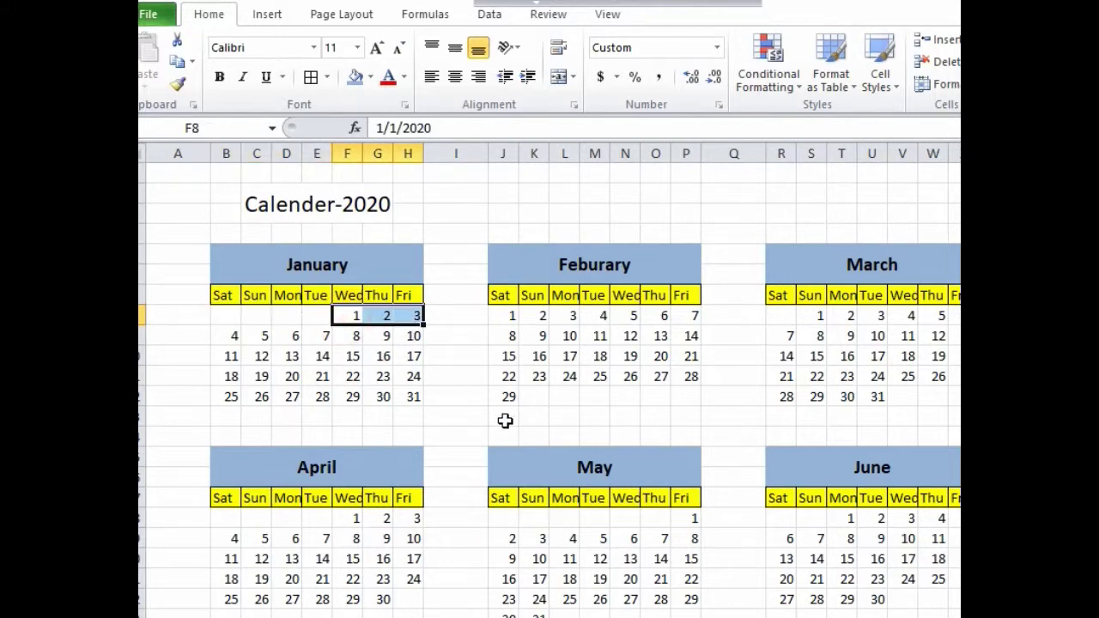
scroll(552, 467, down, 1)
scroll(552, 467, down, 2)
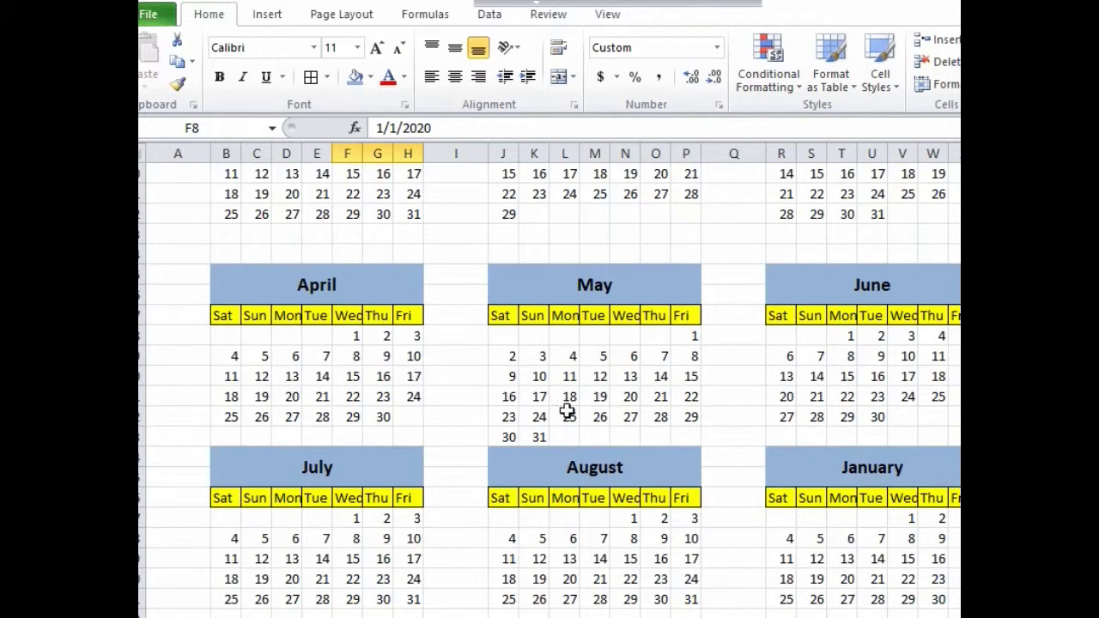
click(509, 341)
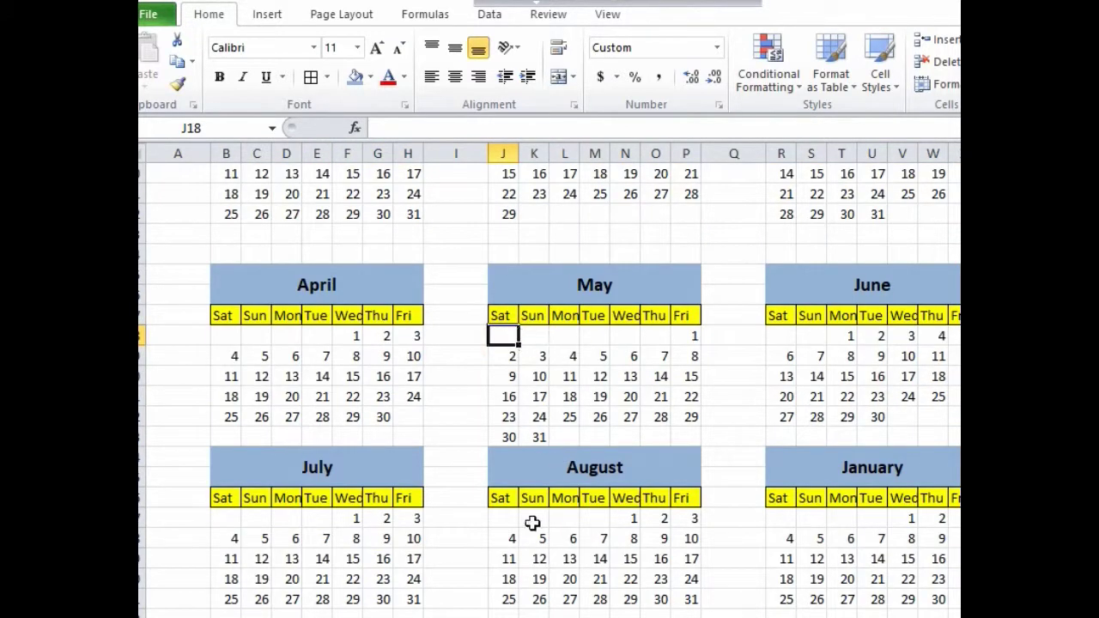
click(505, 522)
text(1-au)
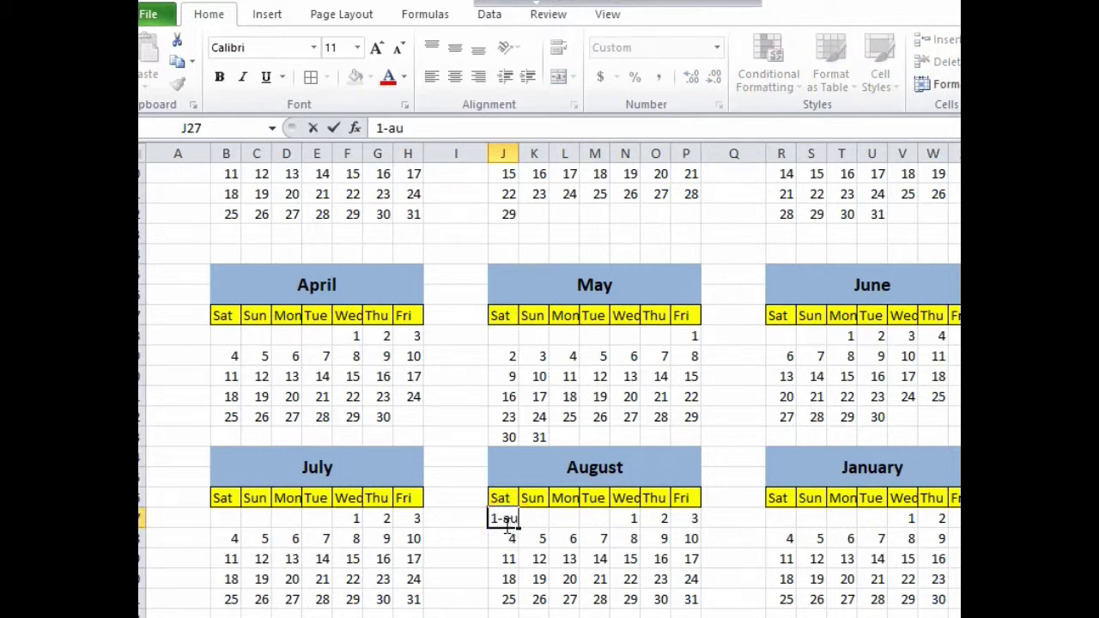
text(g-2020)
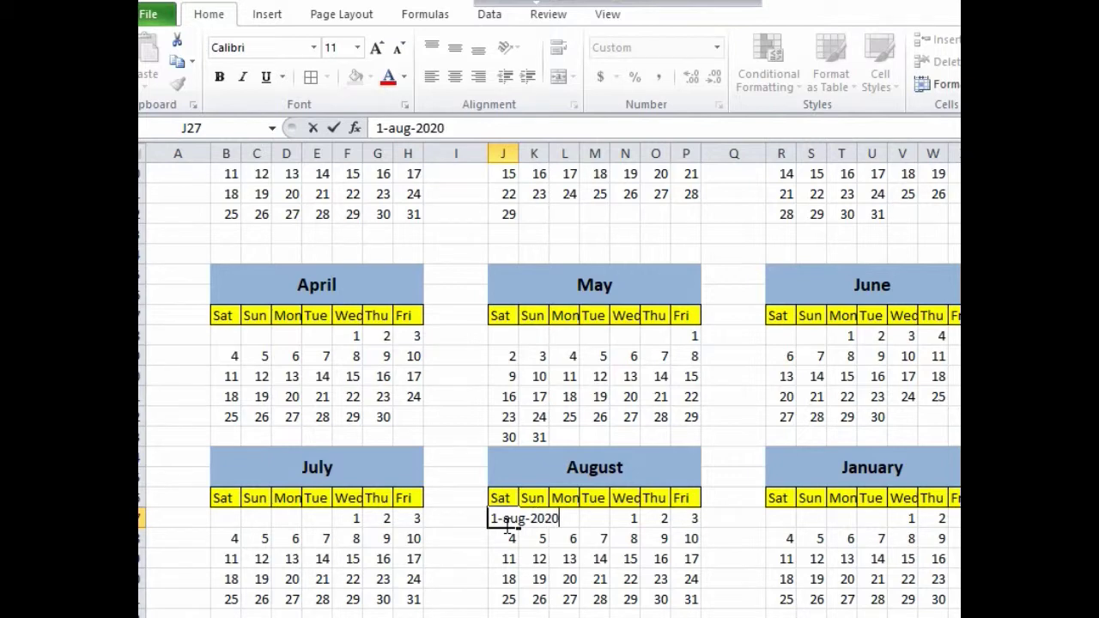
key(Return)
Add the =J27+1 next-day formula and fill it right across August's first row to P27.
click(535, 518)
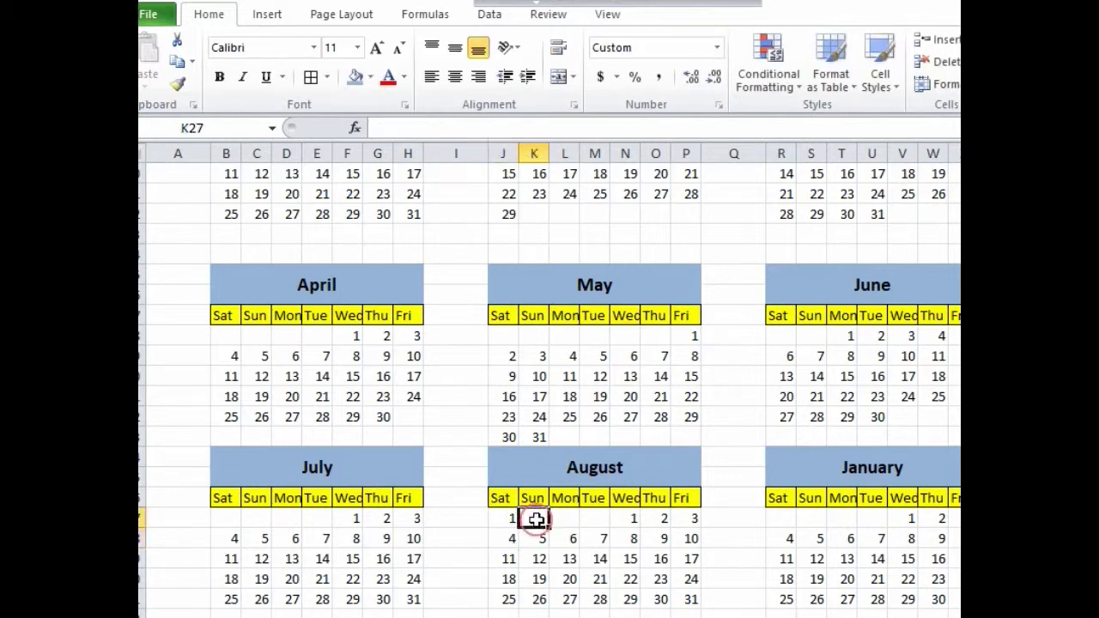
text(=)
click(504, 518)
text(+1)
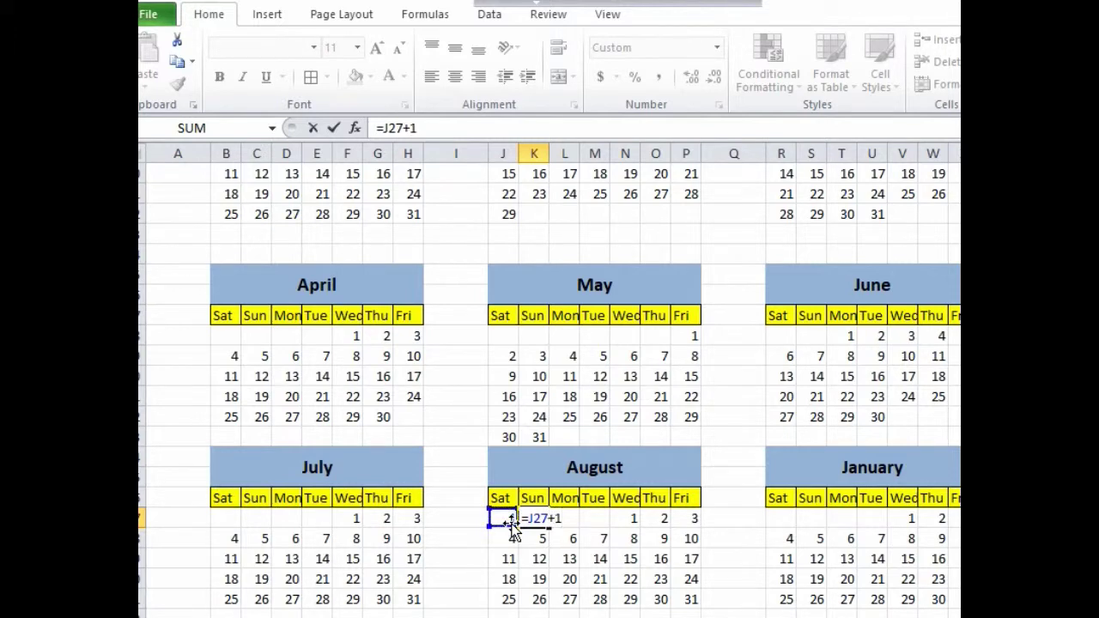
key(Return)
click(544, 518)
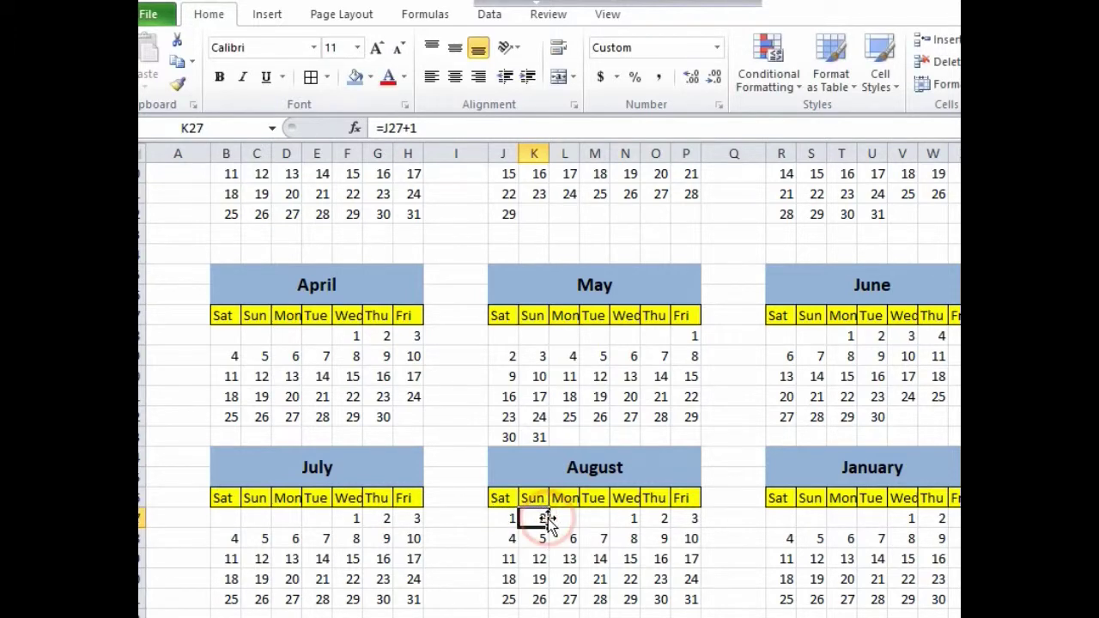
drag(548, 520, 694, 525)
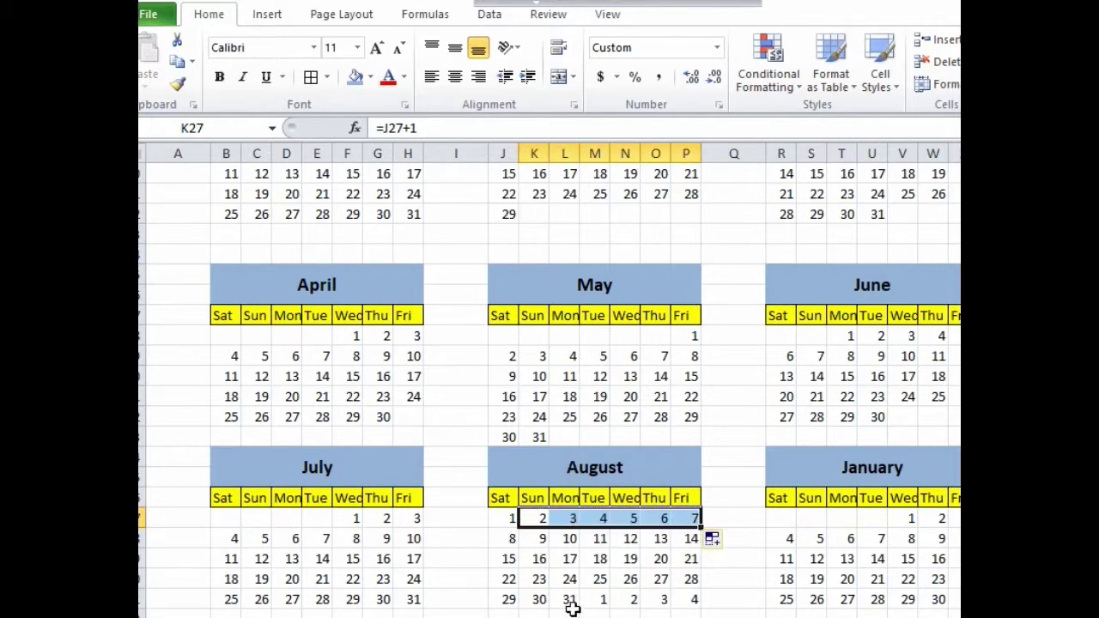
Clear the next-month dates 1–4 from August's last row (M31:P31).
scroll(576, 601, down, 1)
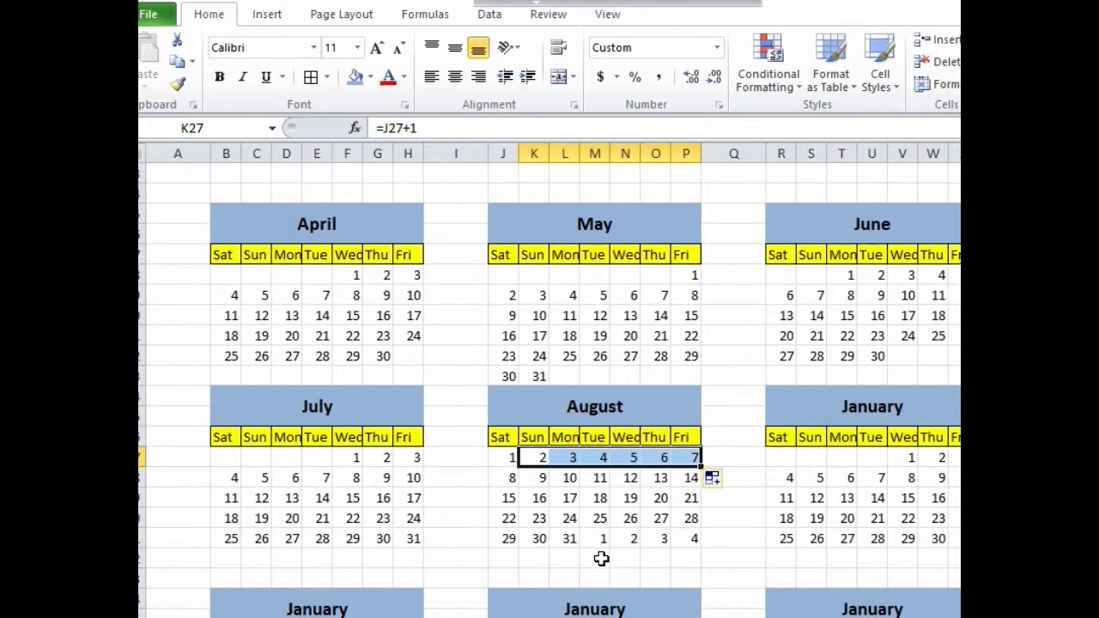
drag(601, 538, 680, 539)
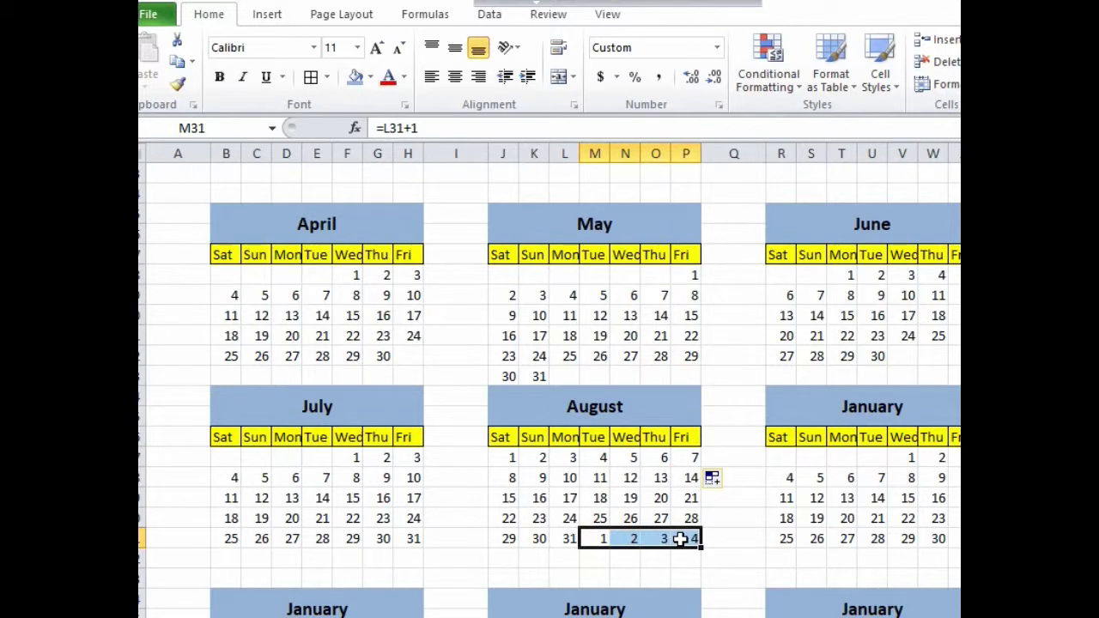
key(Delete)
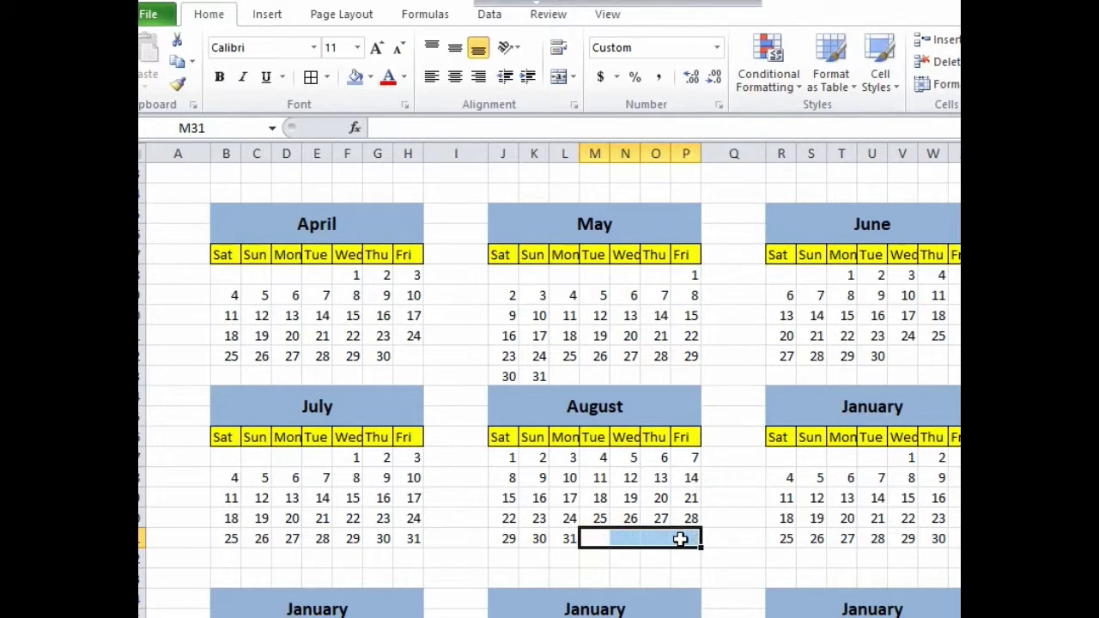
click(886, 409)
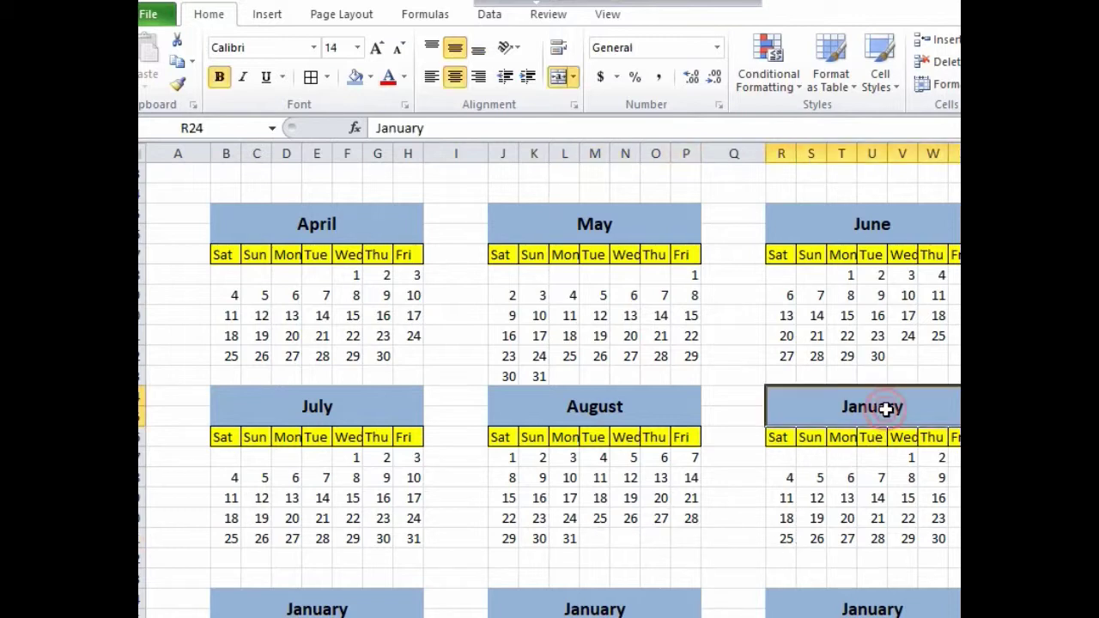
Head the third block September and enter 1-sep-2020 under Tuesday.
text(September)
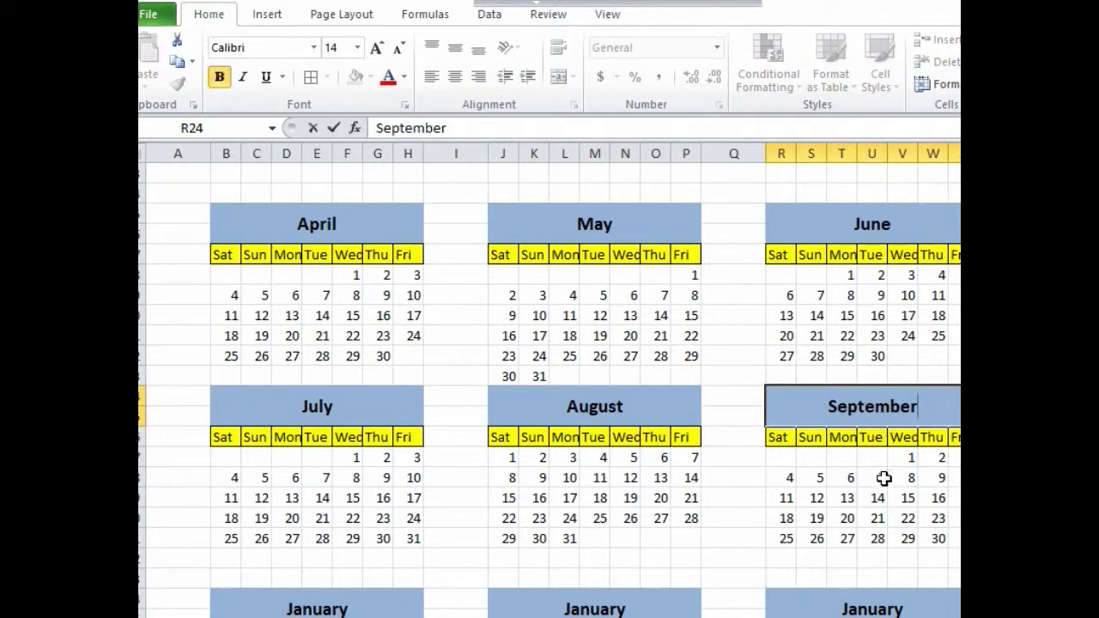
click(873, 500)
drag(596, 537, 603, 458)
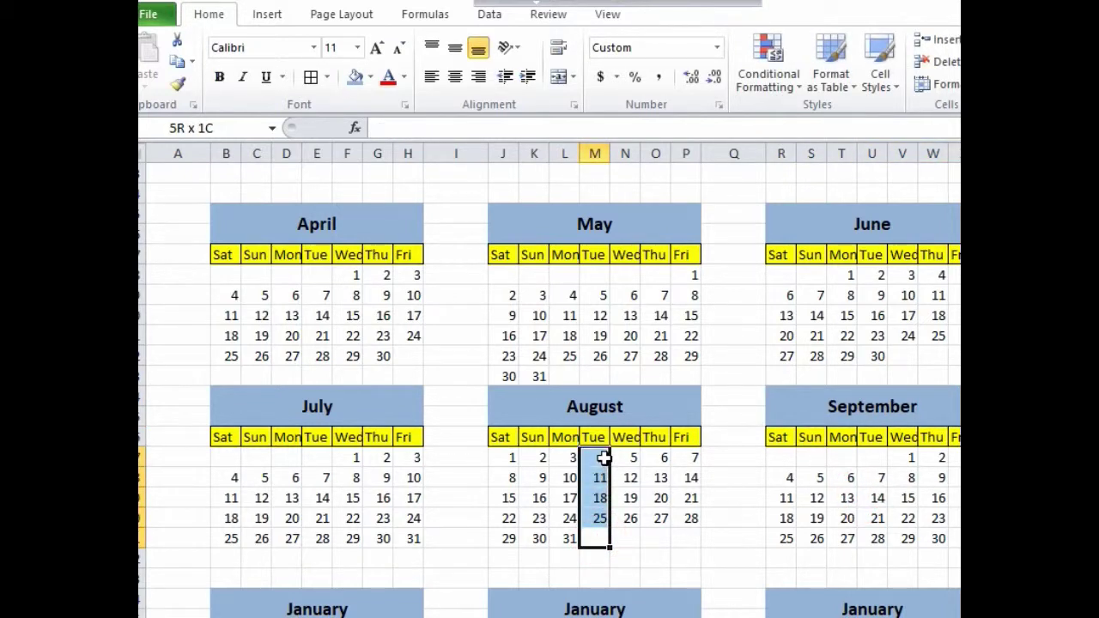
click(871, 458)
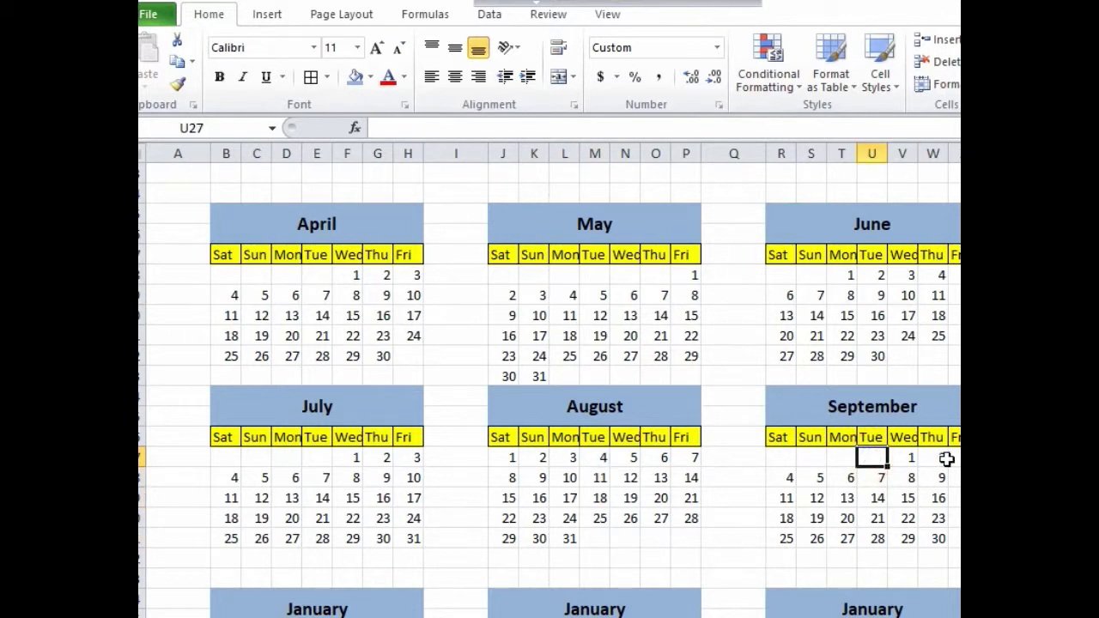
text(1-sep-2)
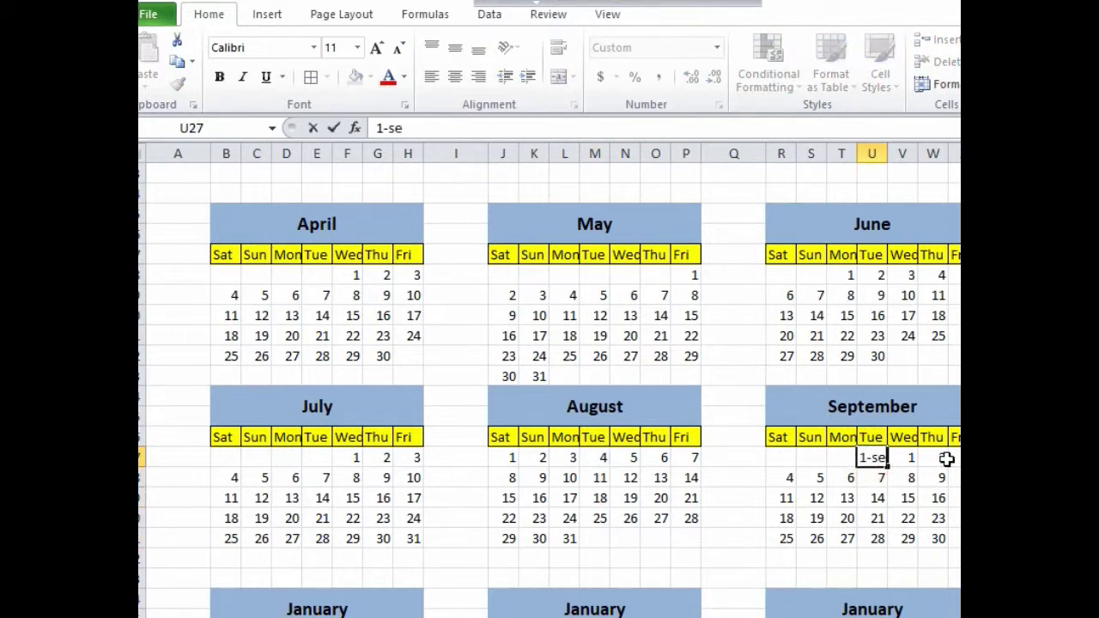
text(020)
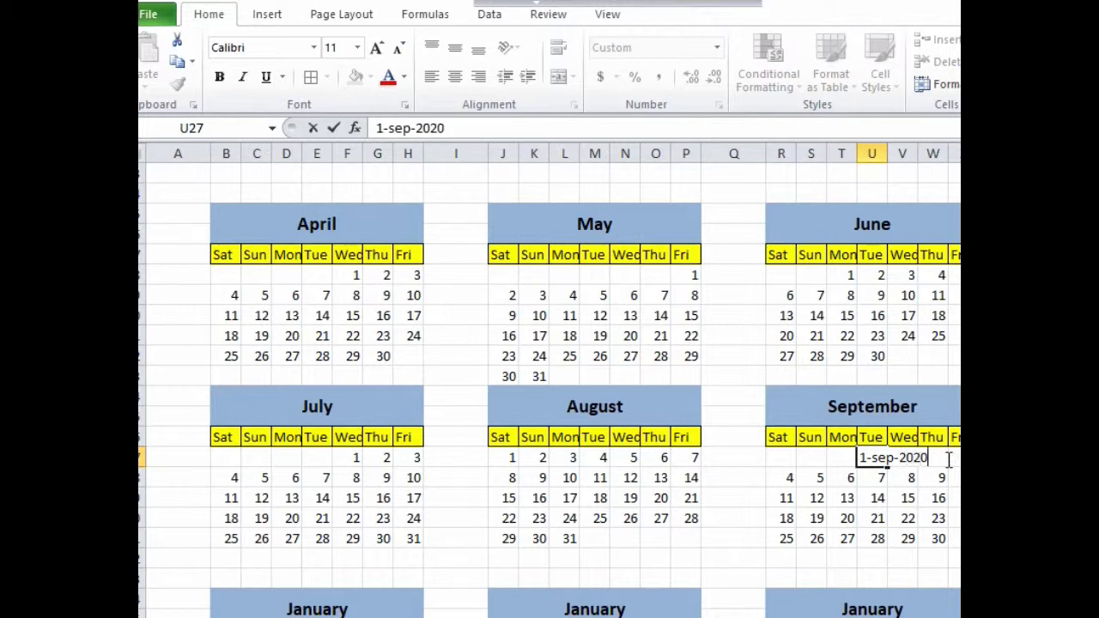
key(Return)
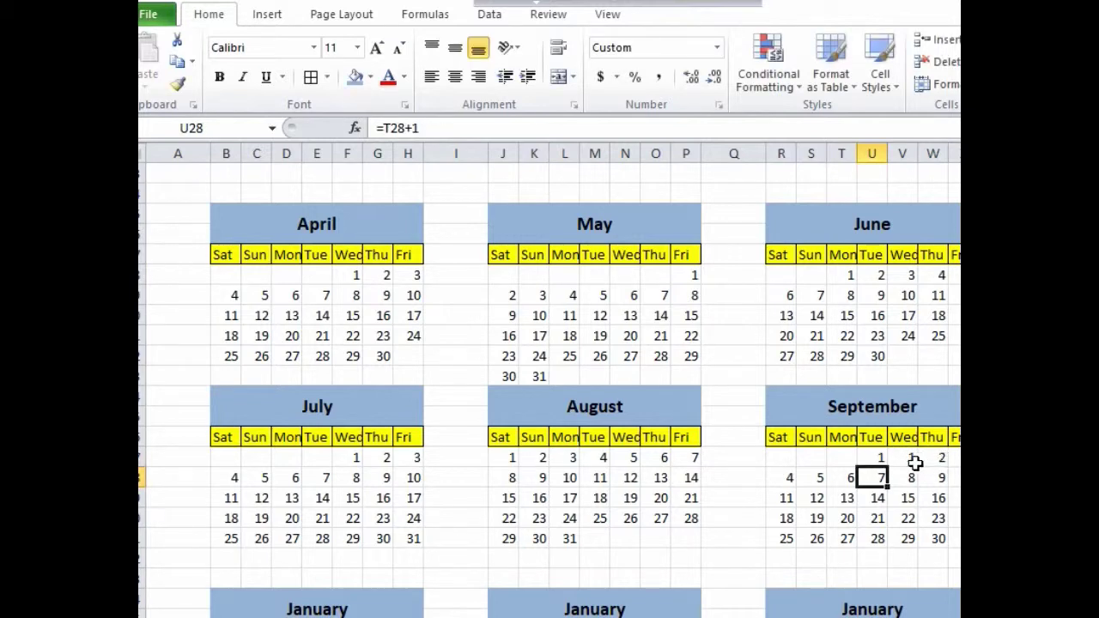
Replace the Wednesday cell with a +1 next-day formula and fill it across September's first row.
click(900, 458)
key(Delete)
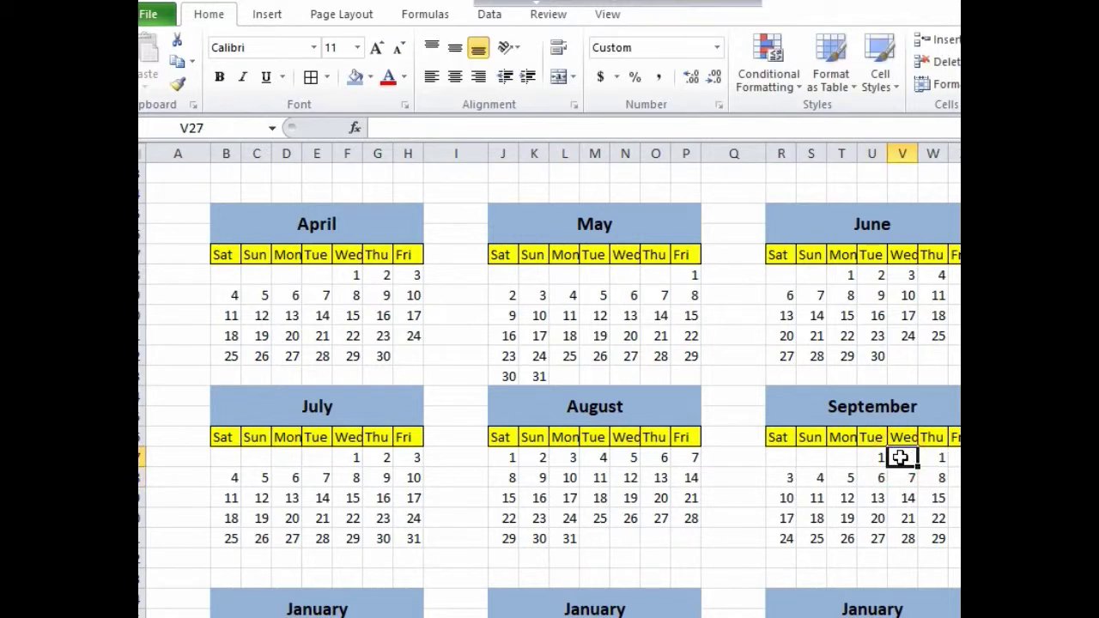
text(=)
click(876, 457)
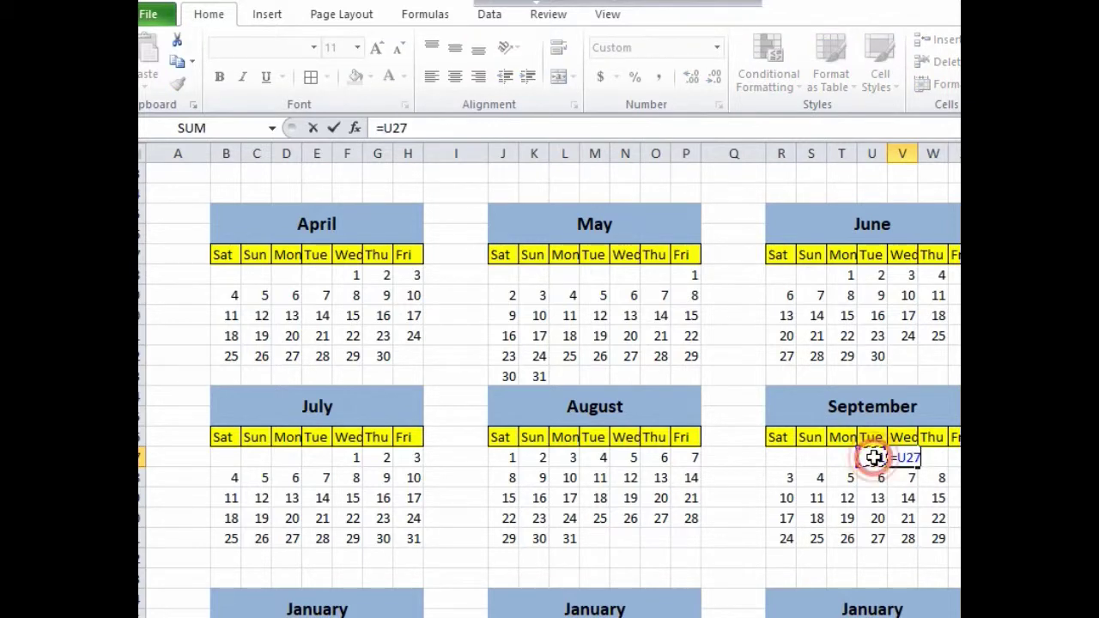
text(+1)
key(Return)
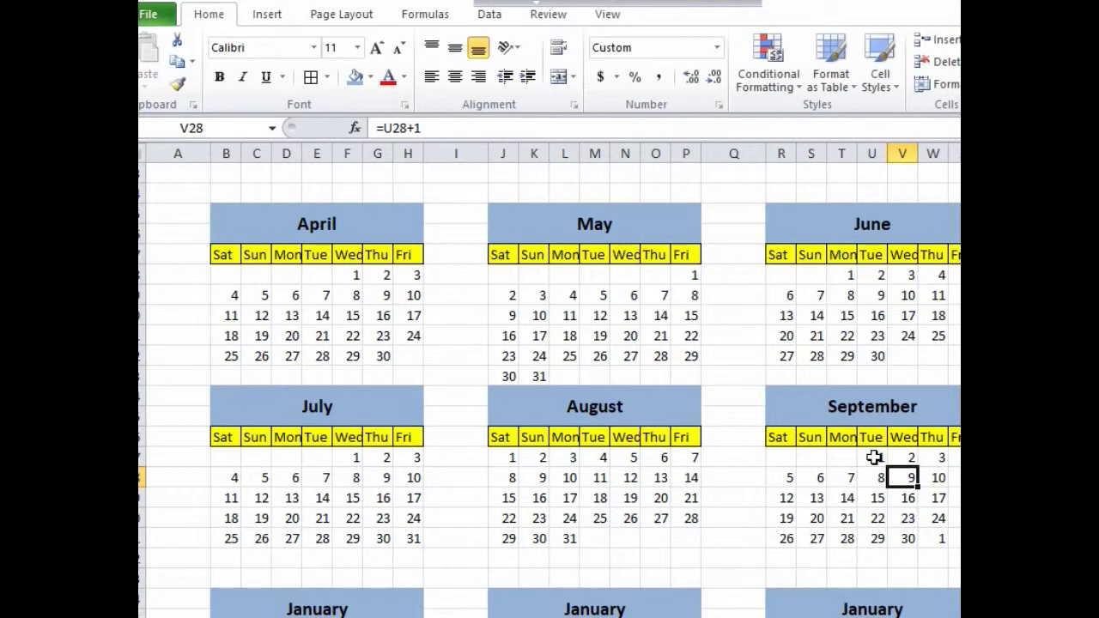
drag(912, 457, 942, 458)
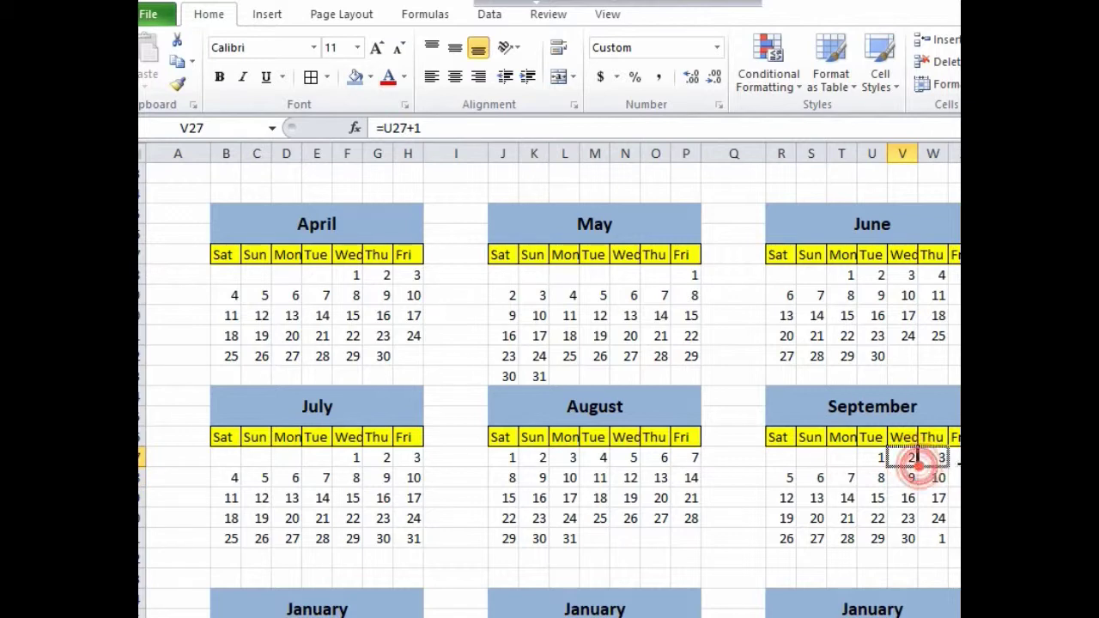
Clear the stray next-month 1 from September's last row.
click(937, 537)
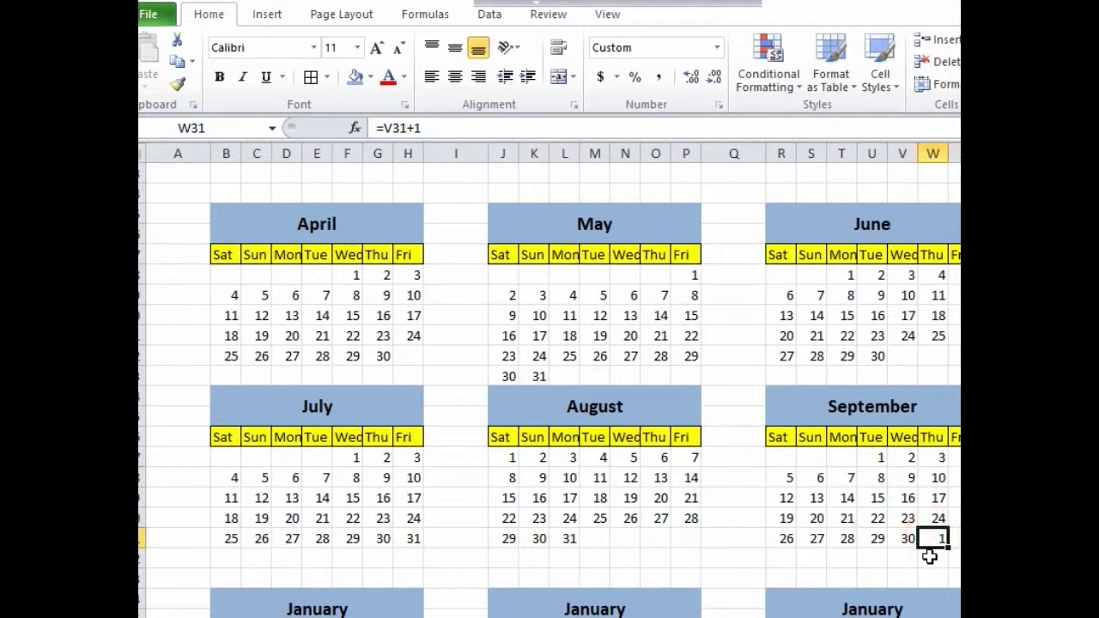
scroll(931, 554, down, 1)
drag(938, 474, 955, 477)
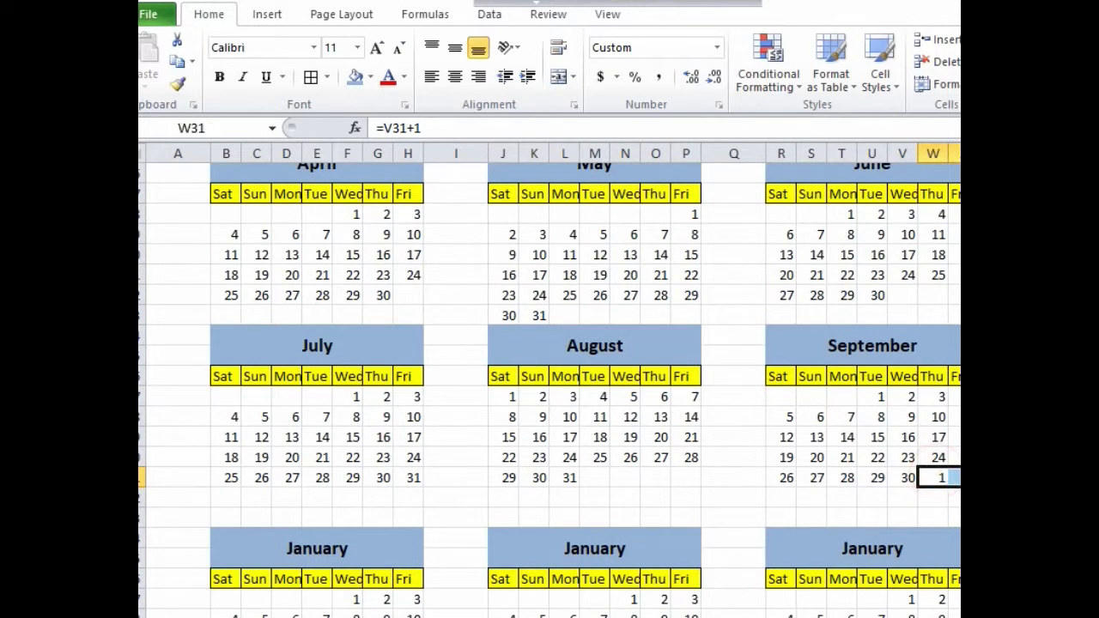
scroll(814, 519, down, 2)
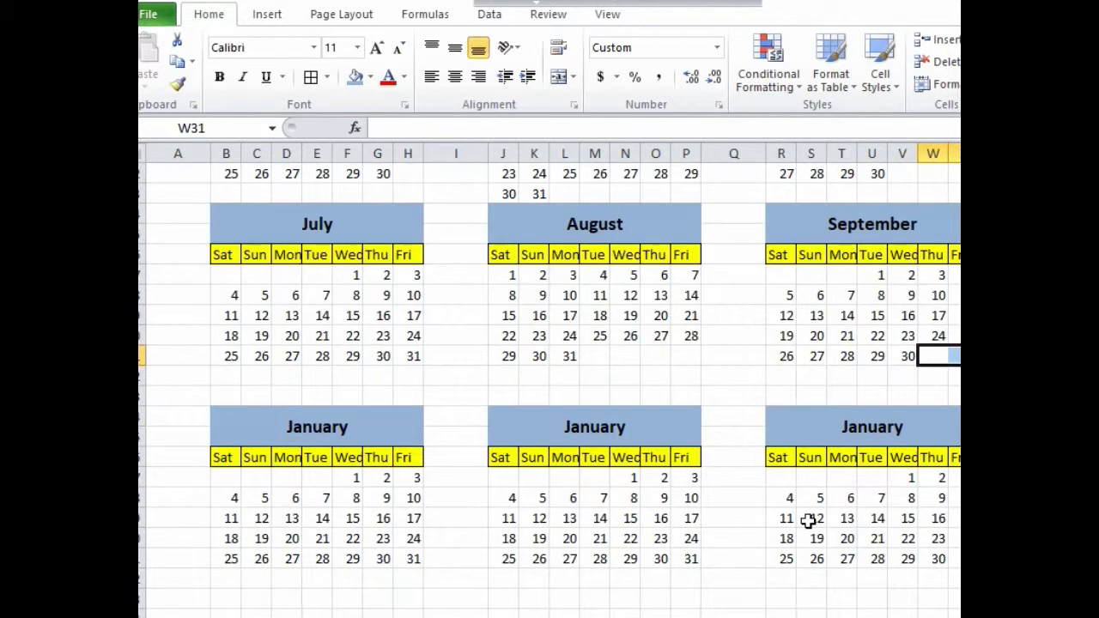
click(939, 358)
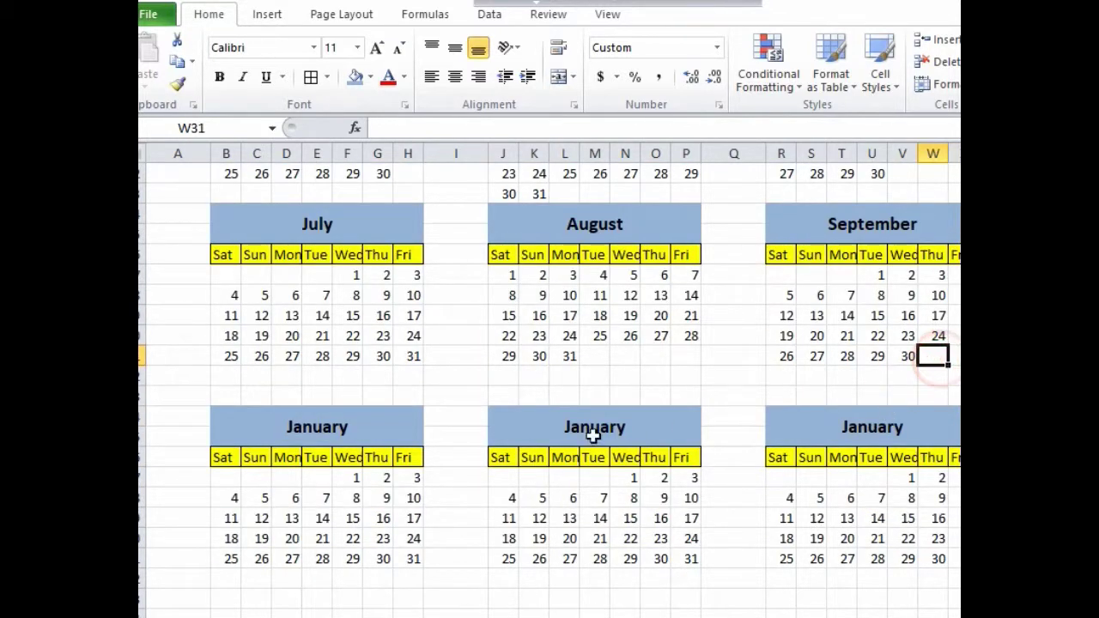
click(347, 478)
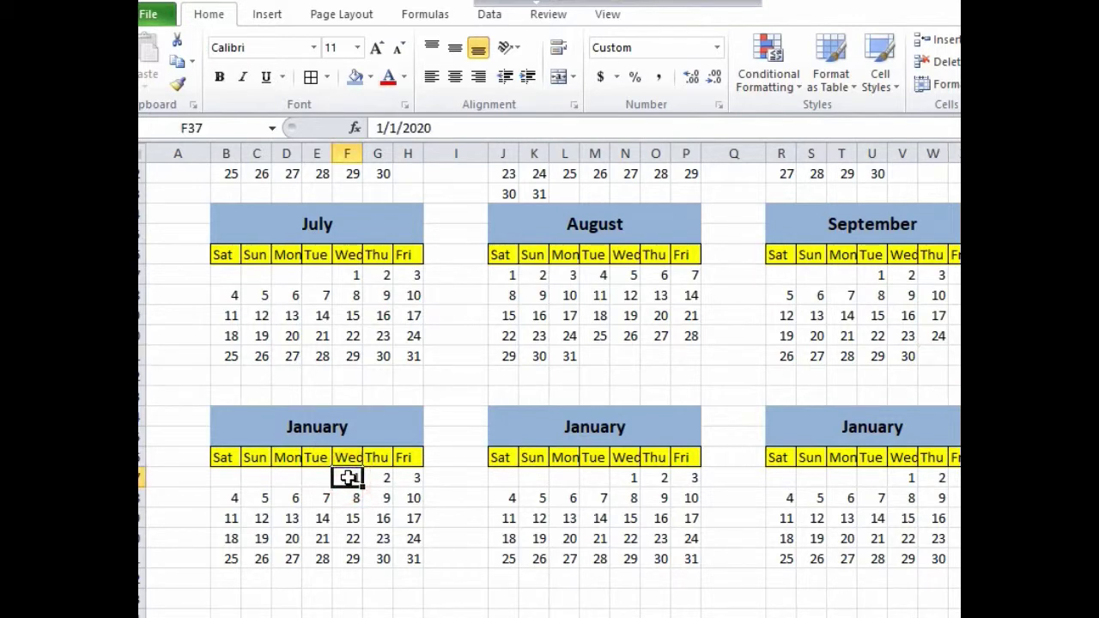
Clear the old January 1 date from the lower-left block.
key(Delete)
click(378, 478)
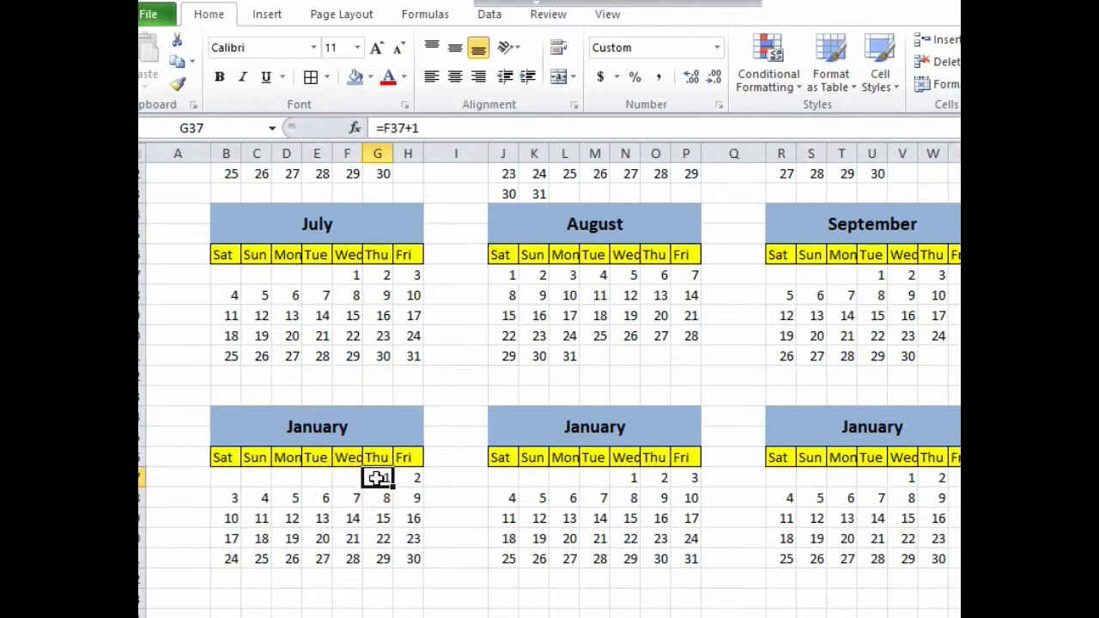
double_click(378, 477)
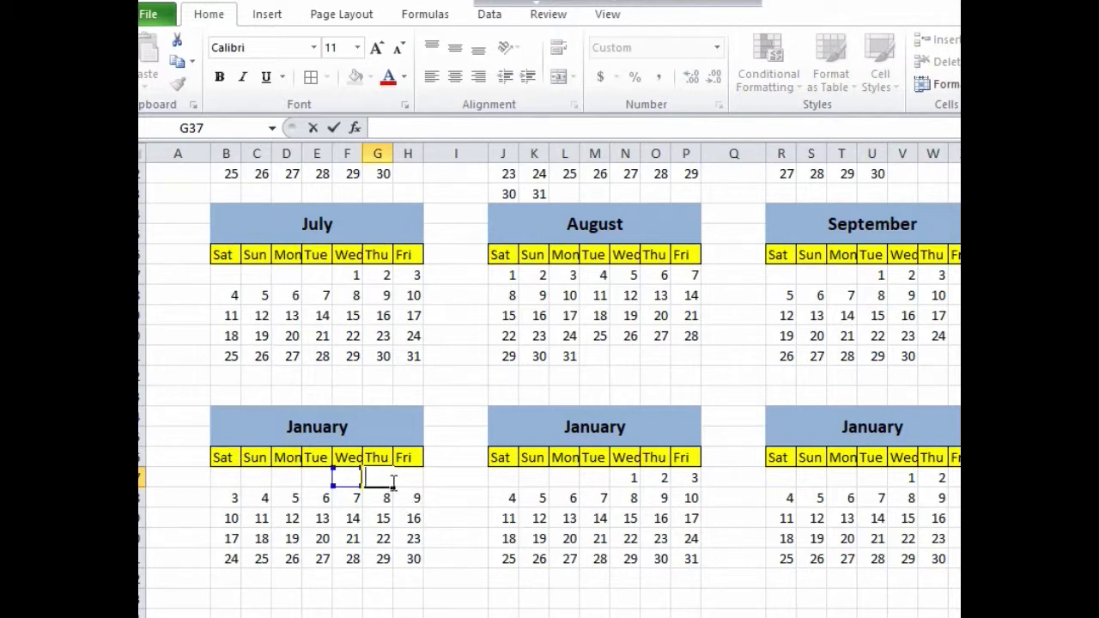
Retitle the lower-left block October, correcting the 'Octobor' typo.
click(346, 423)
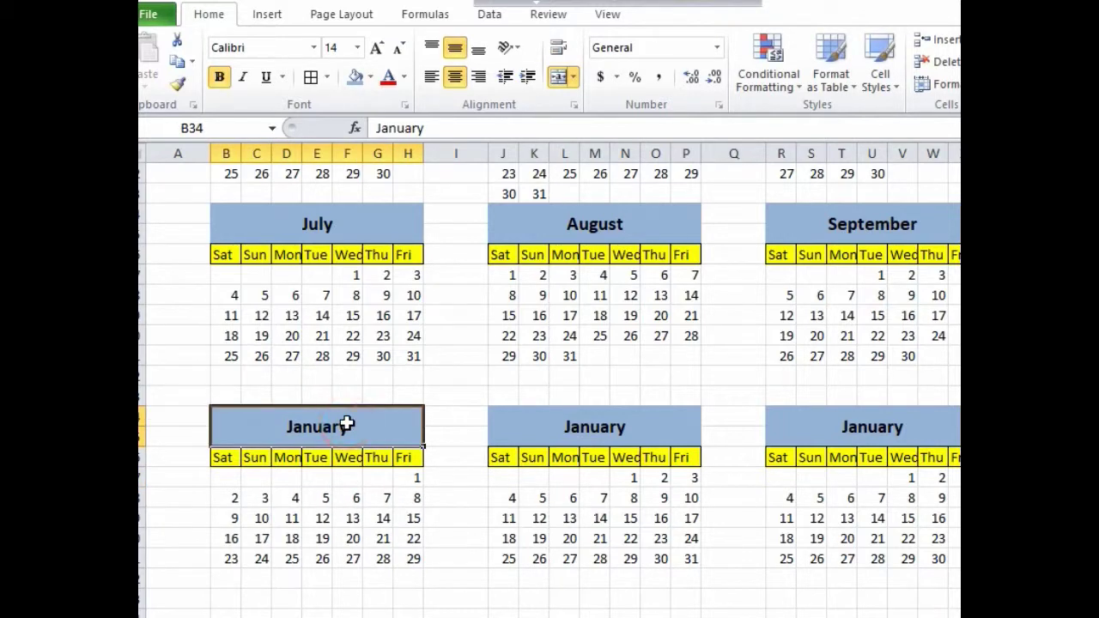
key(BackSpace)
text(Octobor)
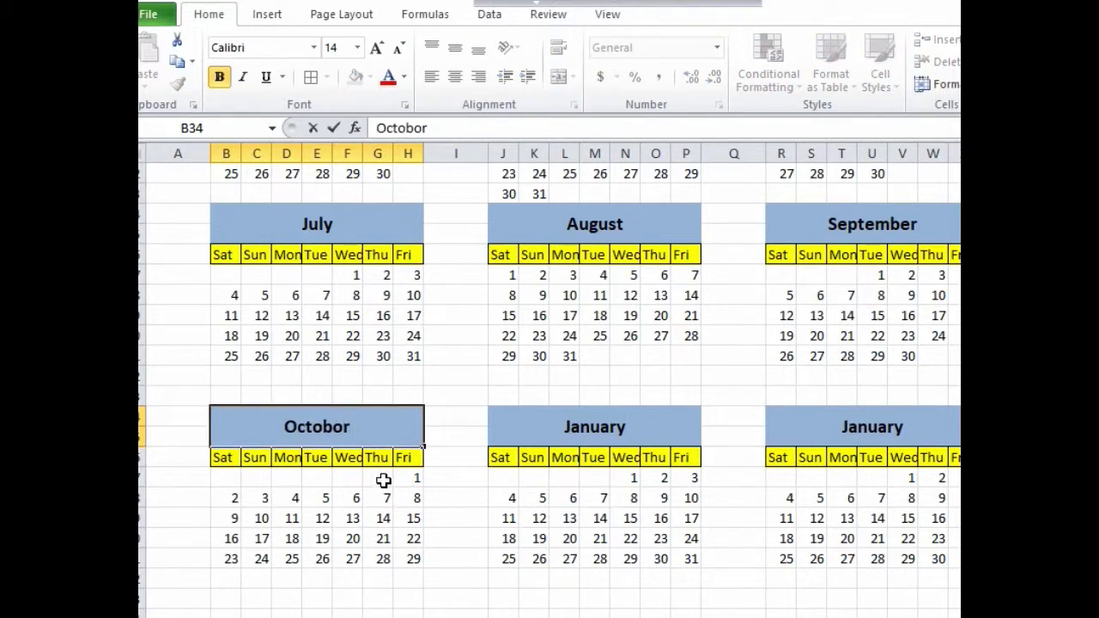
click(385, 491)
click(367, 429)
double_click(366, 429)
key(BackSpace)
key(BackSpace)
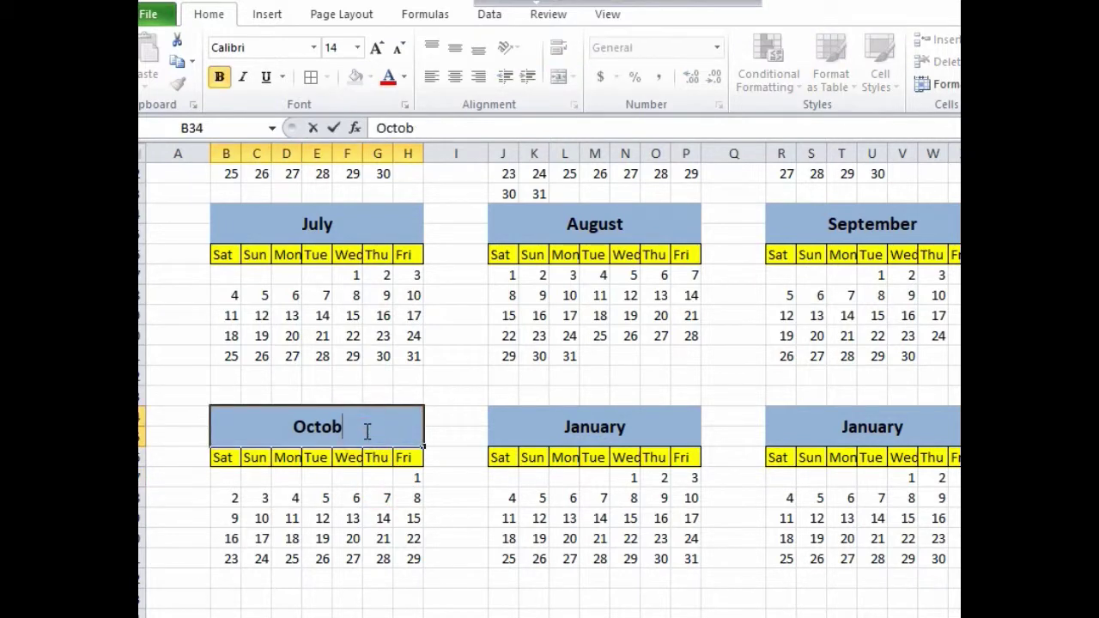
text(er)
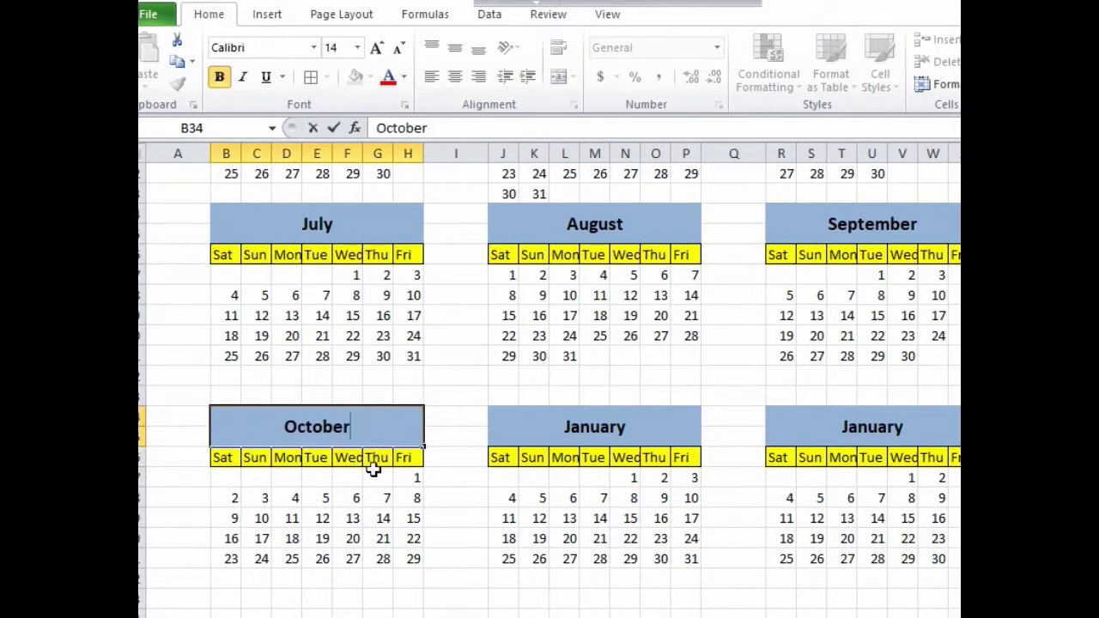
click(381, 476)
Enter 1-oct-2020 under Thursday and extend the dates to Friday.
text(1-oct-)
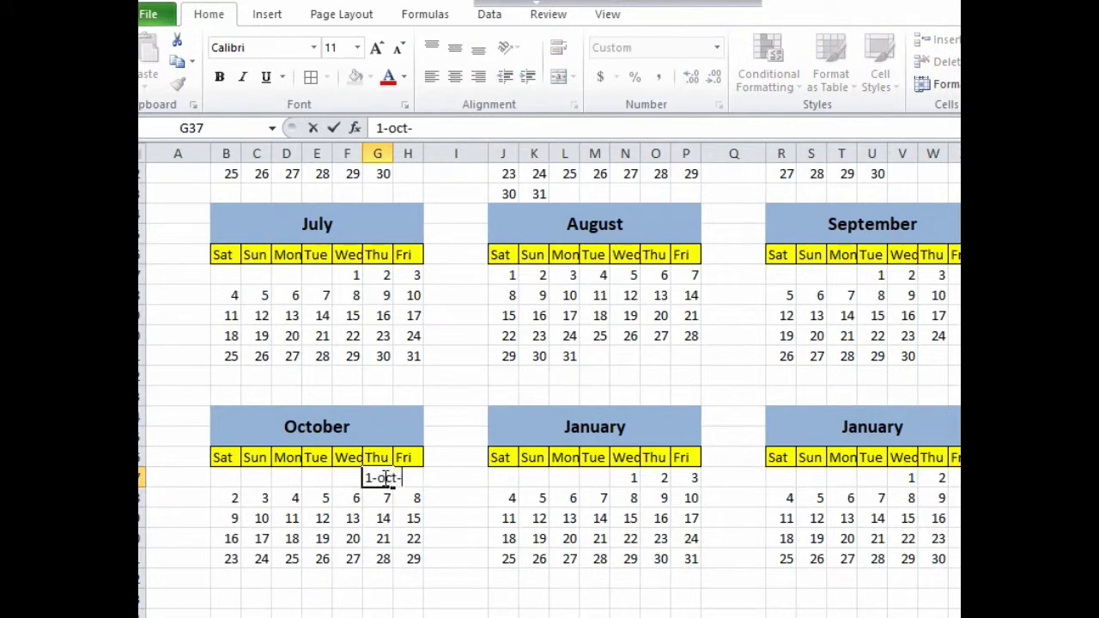
text(020)
key(Return)
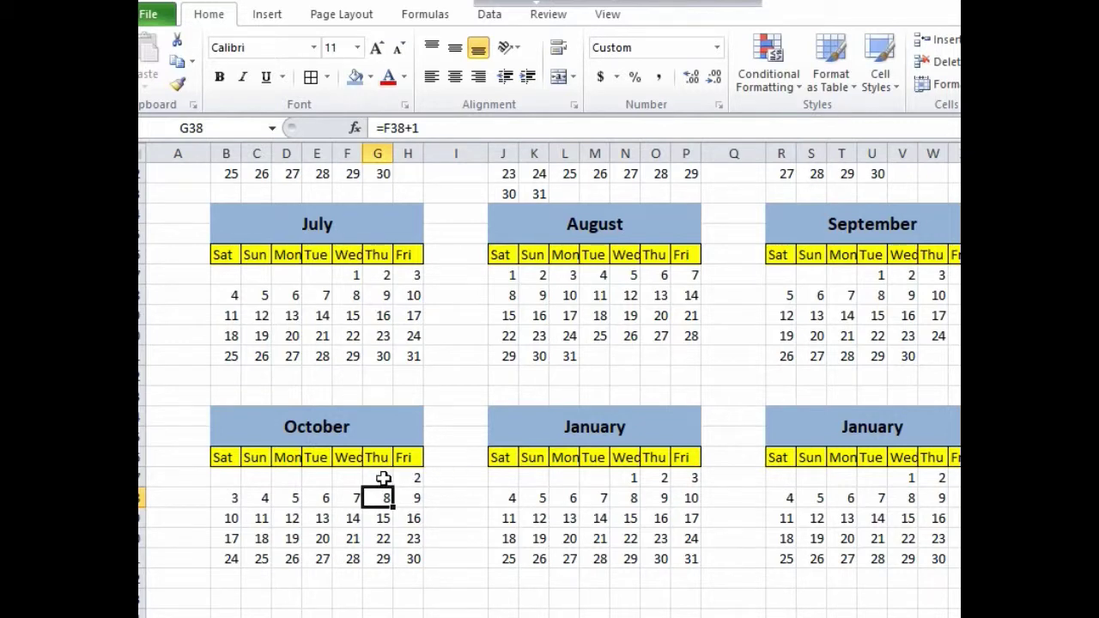
click(384, 478)
drag(393, 488, 418, 487)
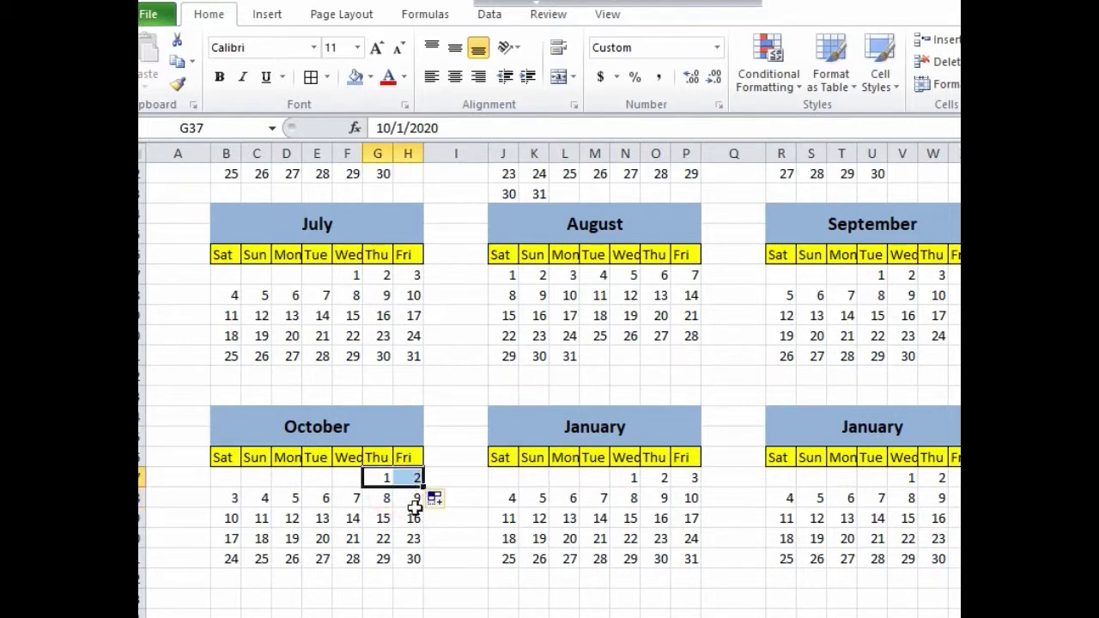
Continue October into an extra row ending at 31 and clear the overflow dates 1–6.
drag(226, 578, 294, 578)
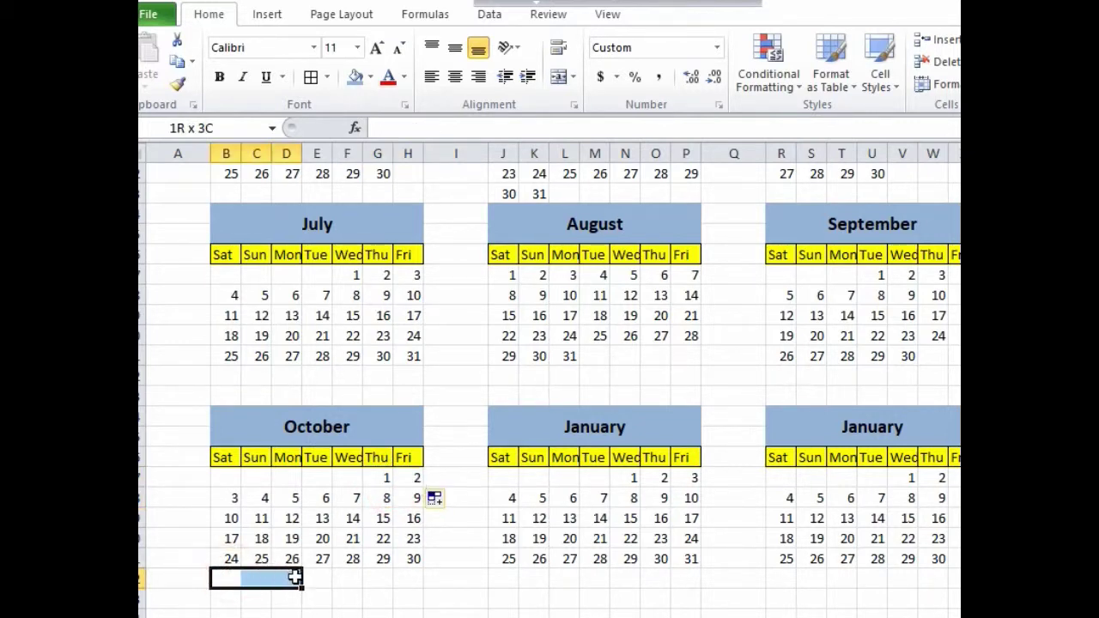
click(228, 578)
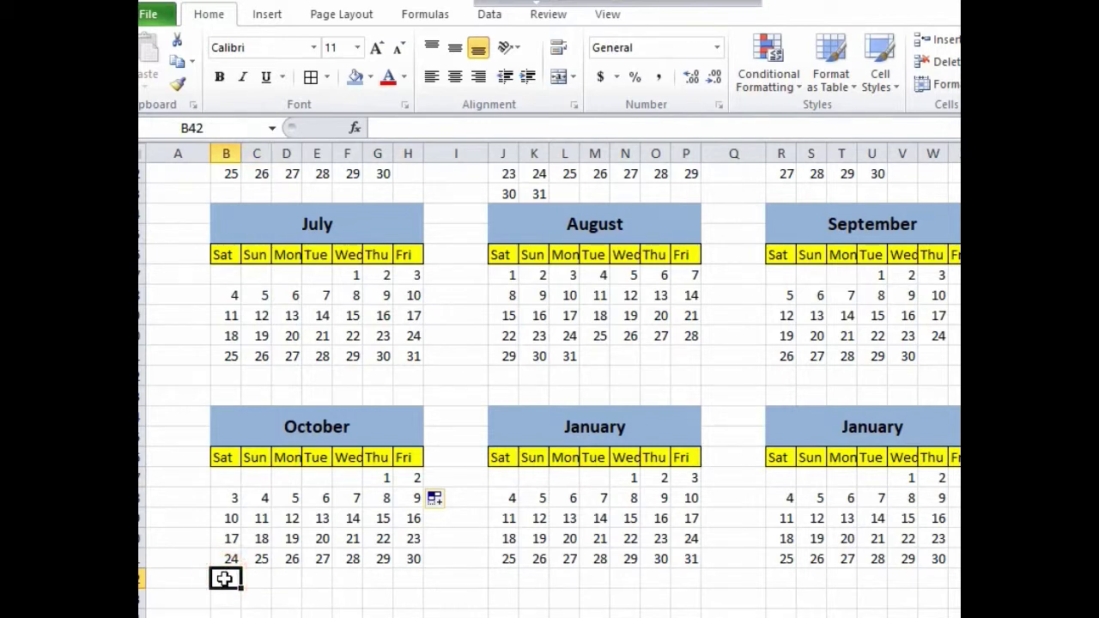
text(=)
click(414, 558)
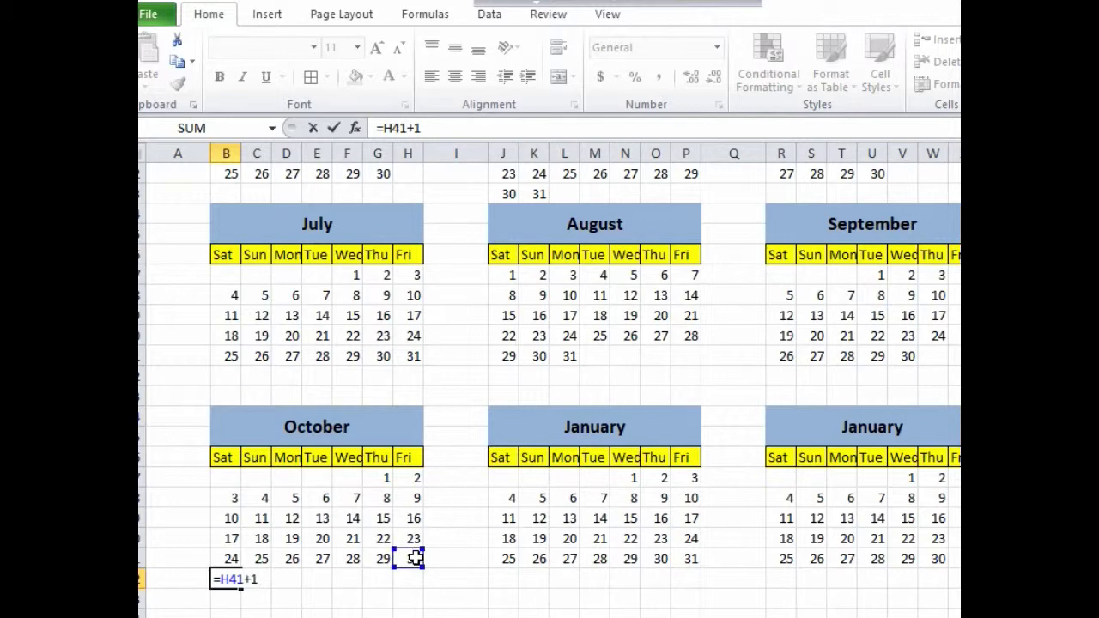
key(Return)
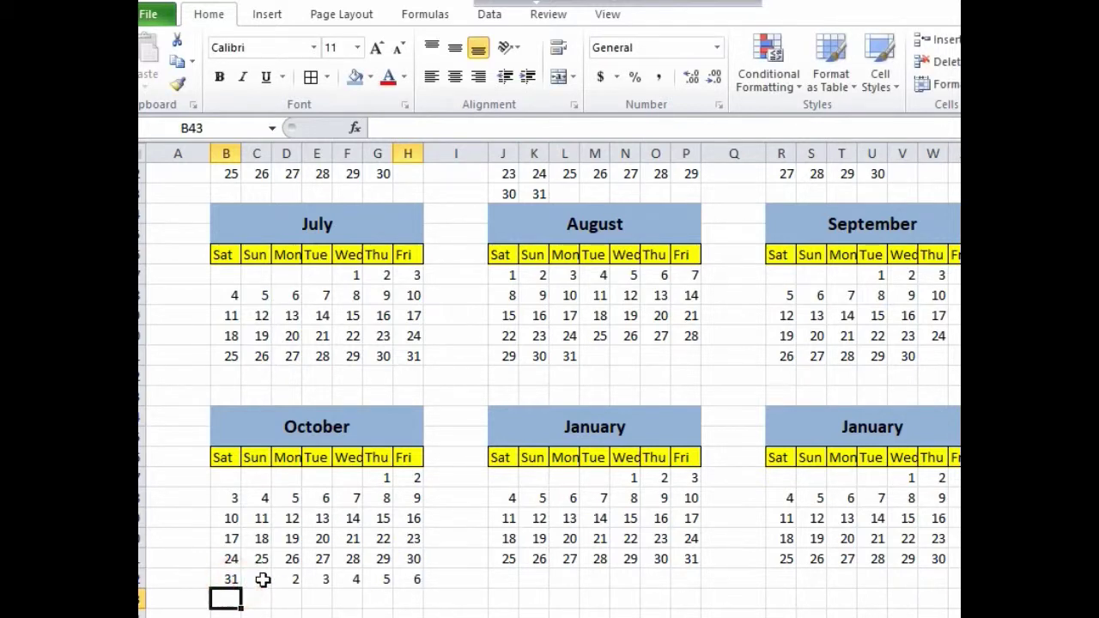
drag(263, 581, 401, 581)
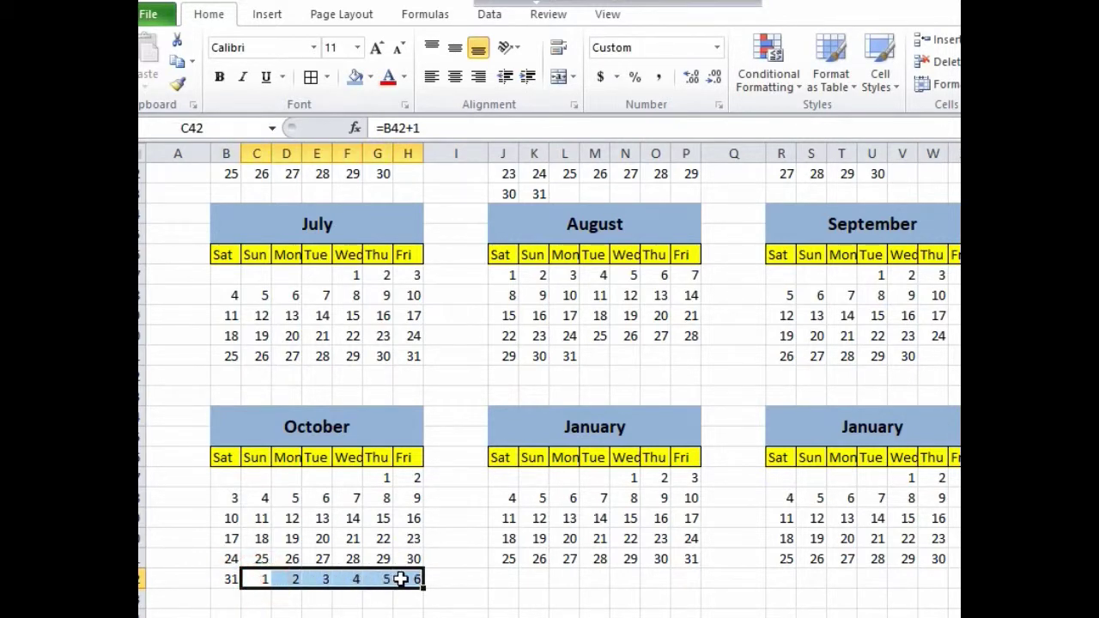
key(Delete)
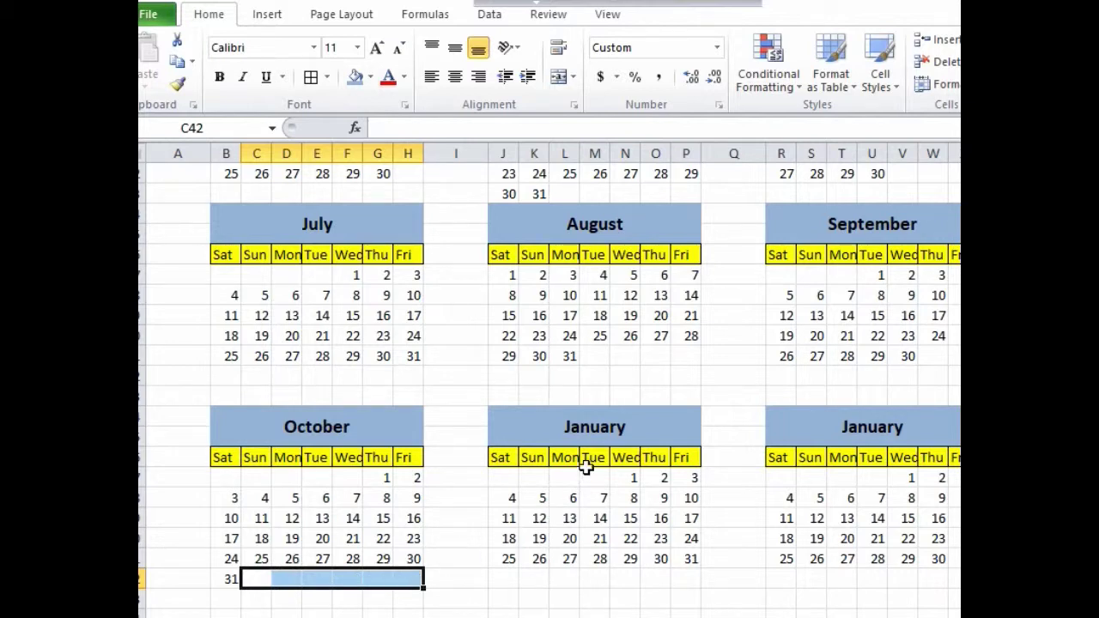
click(598, 432)
text(Nob)
Correct the title to November and enter November 1 under Sunday.
key(BackSpace)
text(ve)
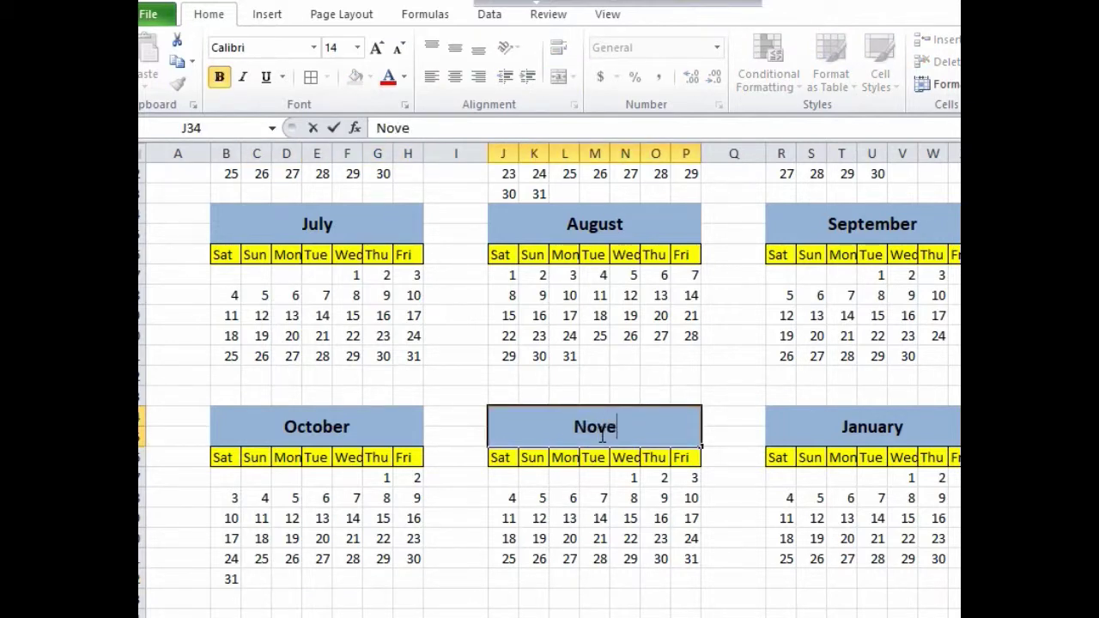
text(mber)
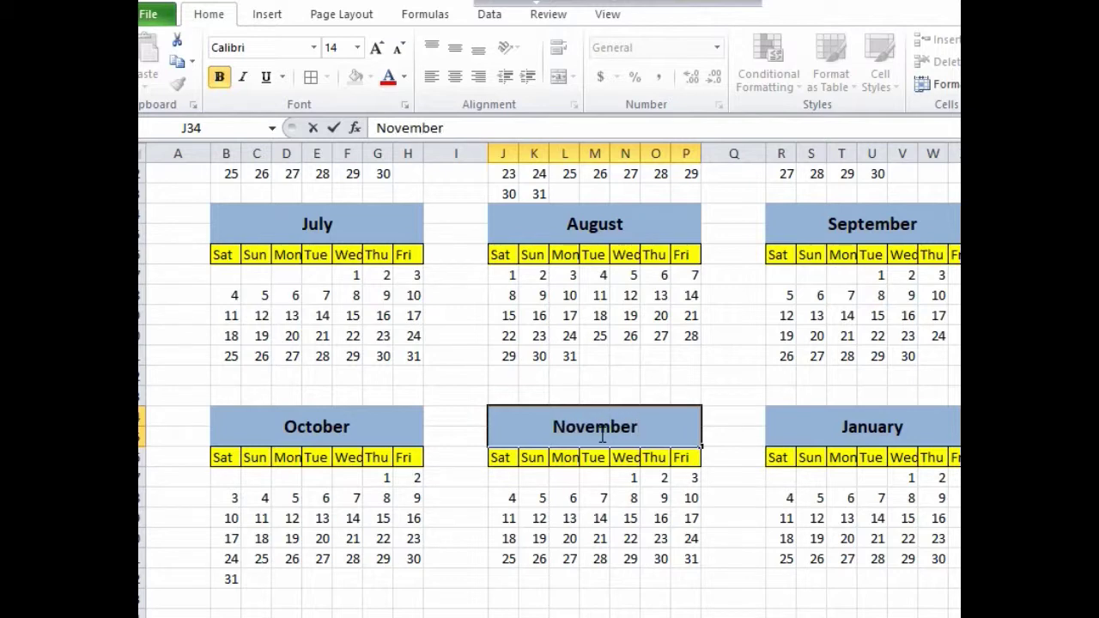
click(627, 477)
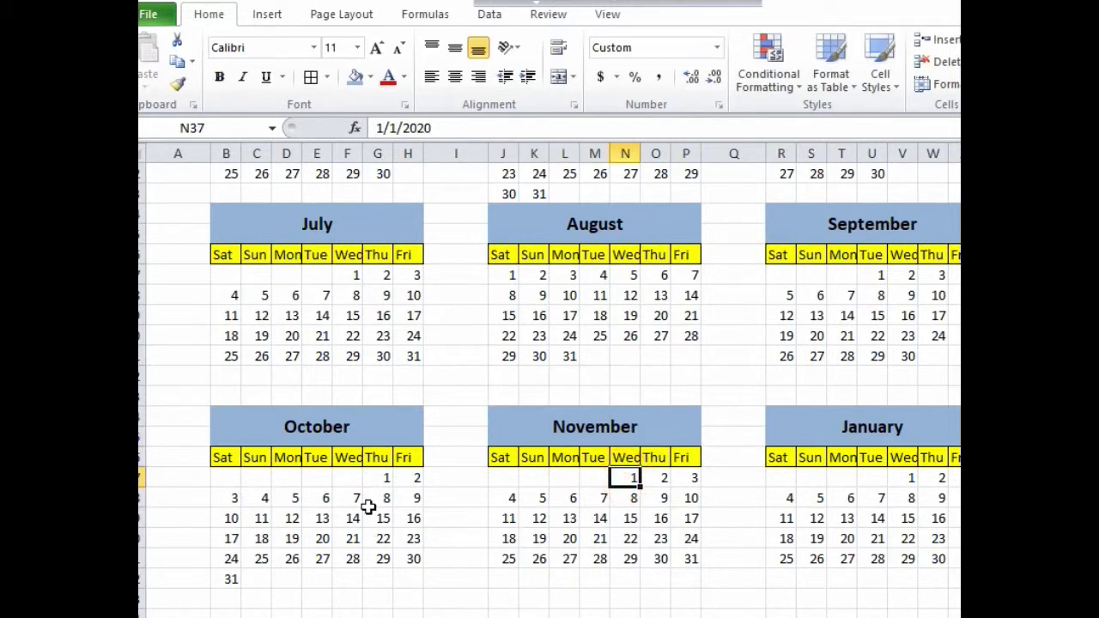
click(535, 477)
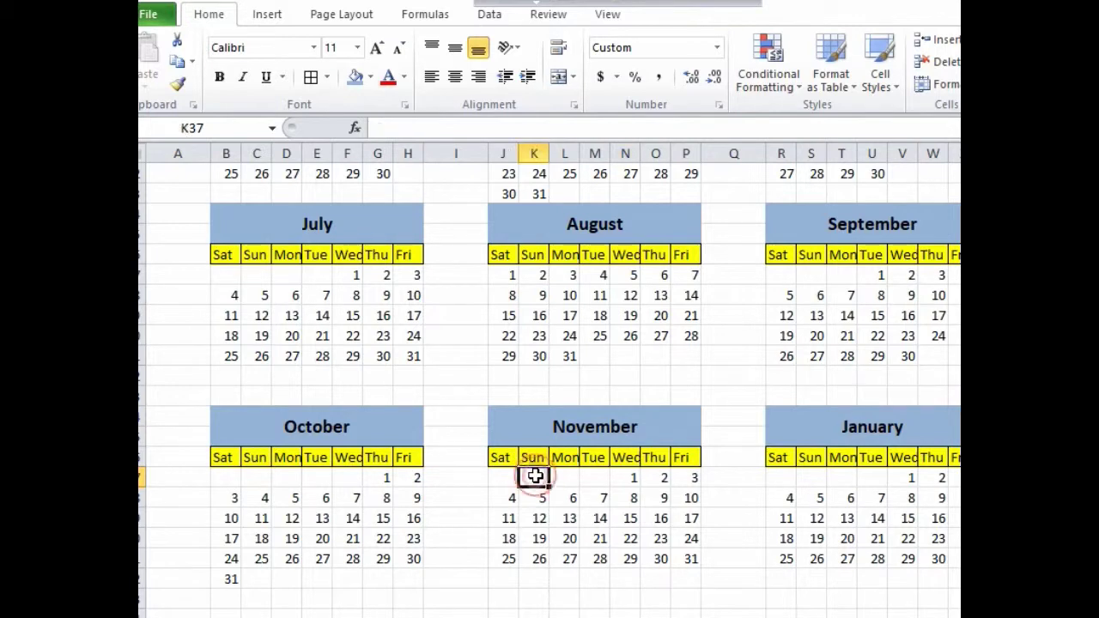
text(=)
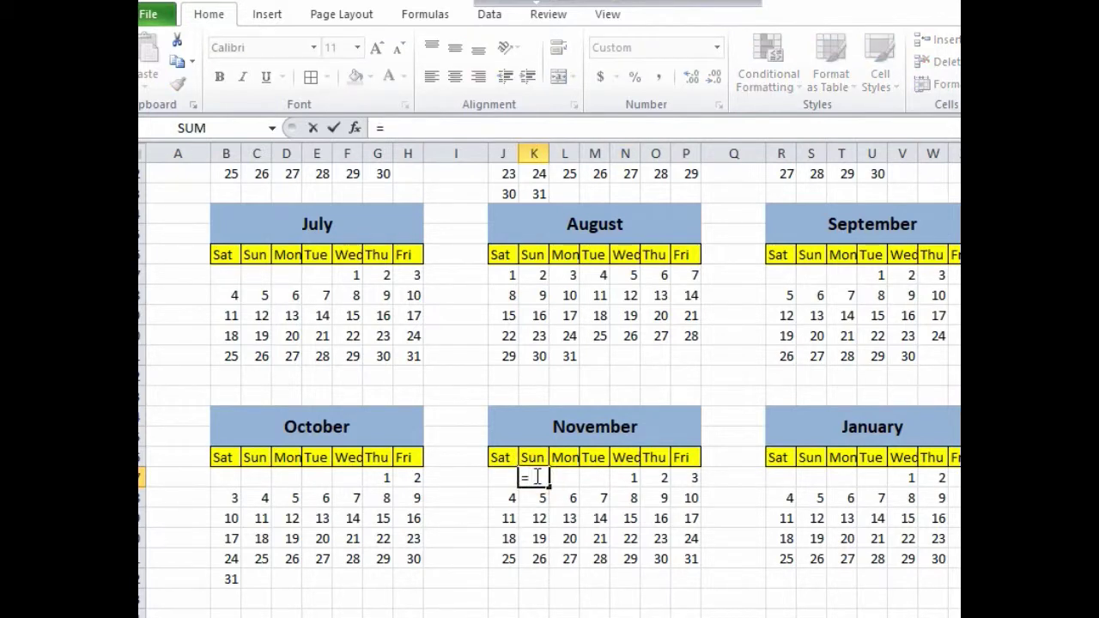
key(Escape)
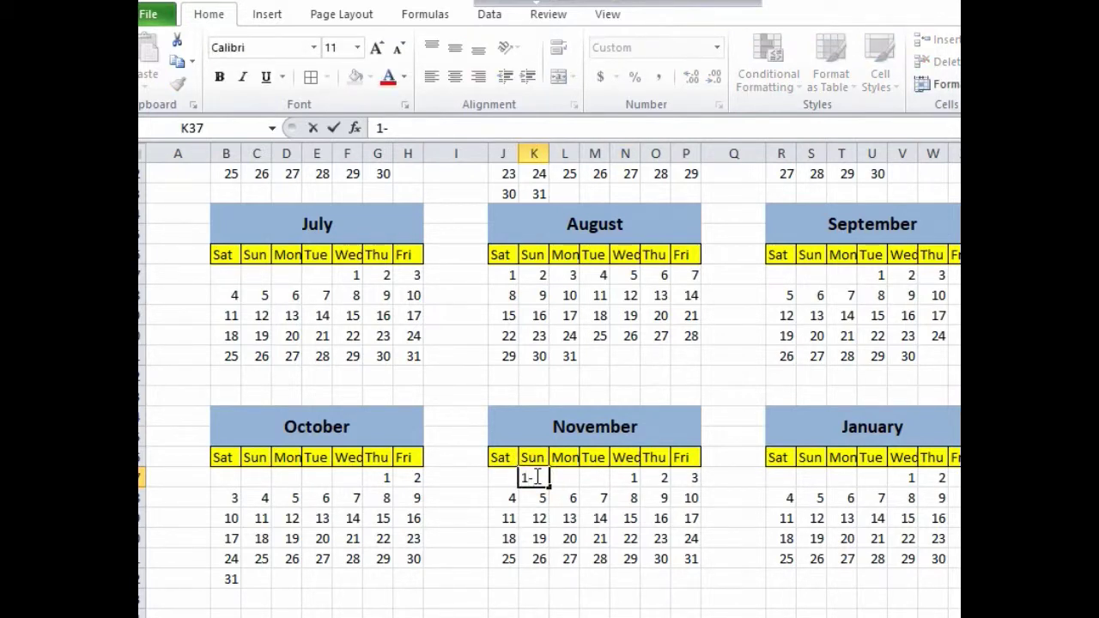
text(1-nov-)
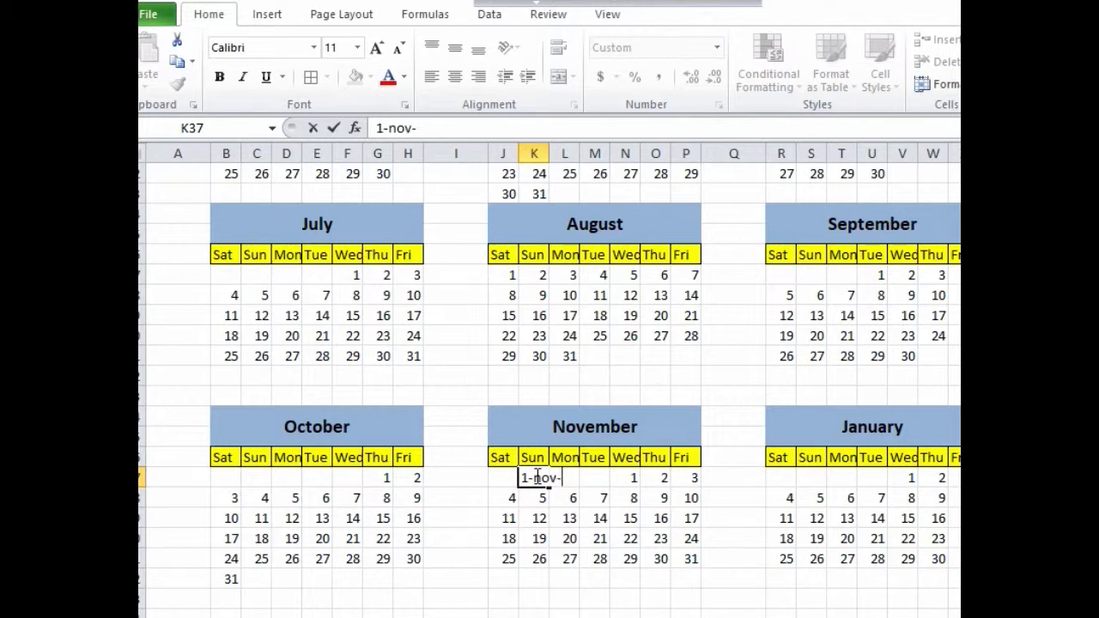
text(2020)
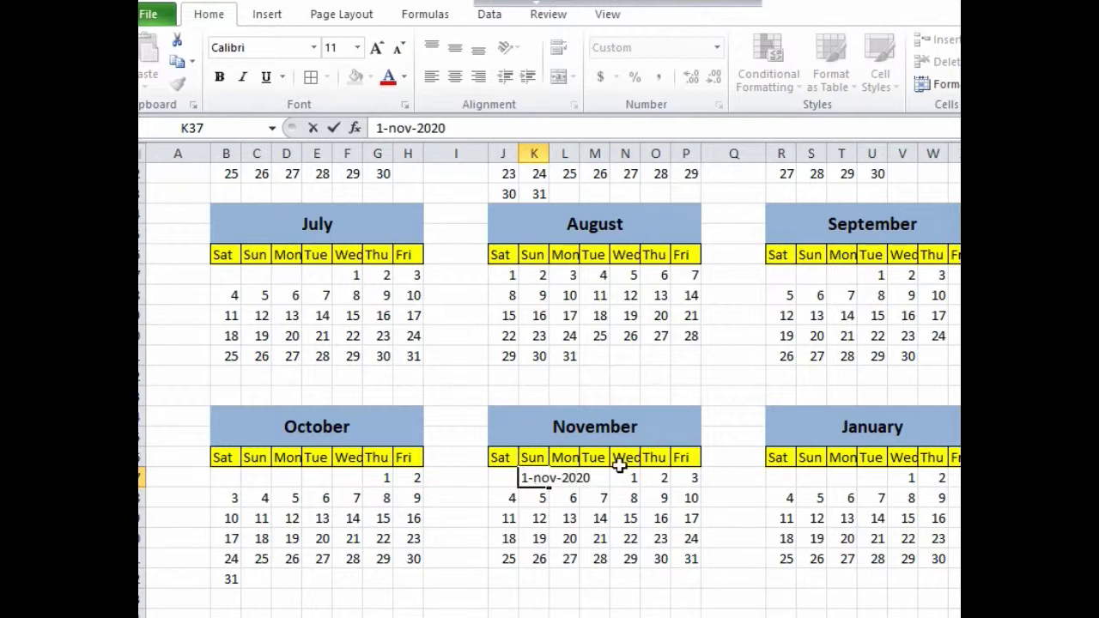
key(Return)
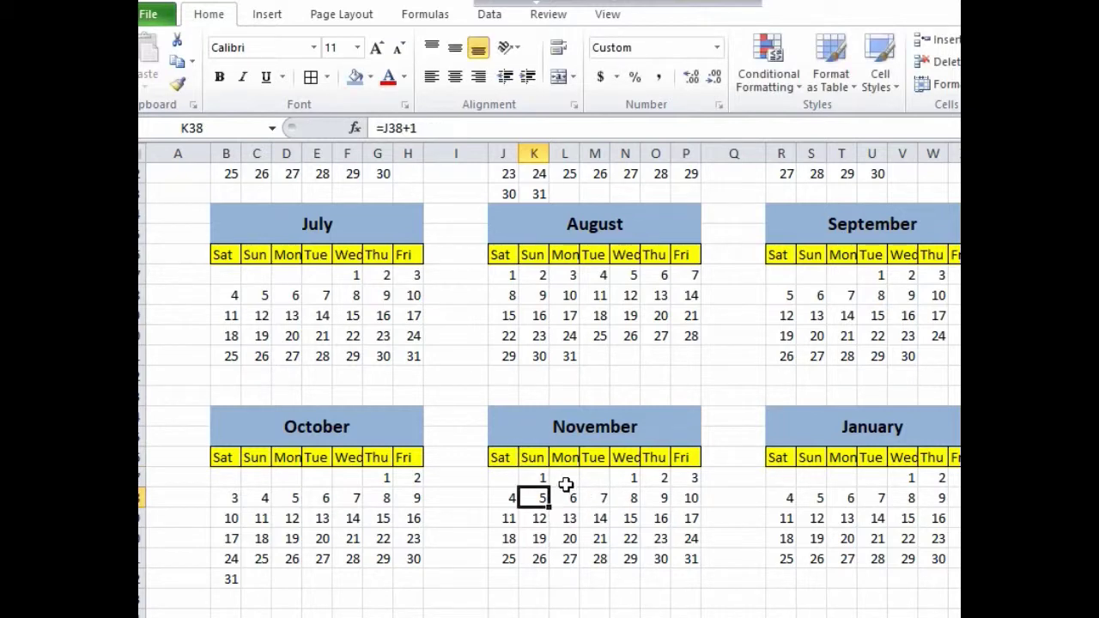
Add a next-day formula in November's Monday cell and fill it through Friday.
click(563, 482)
text(=)
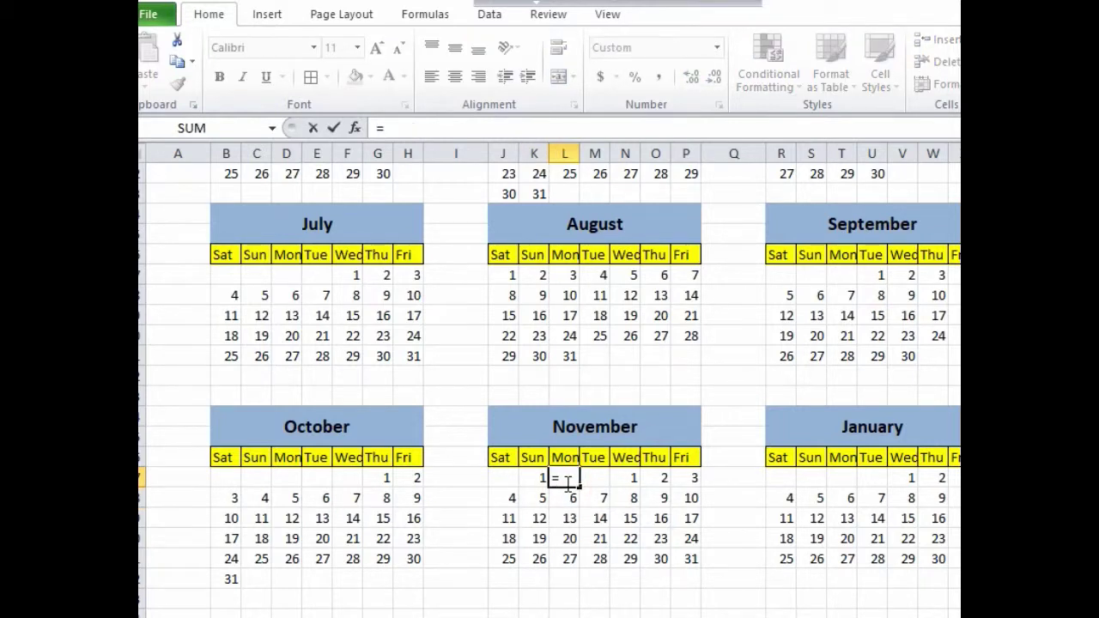
click(541, 479)
text(+1)
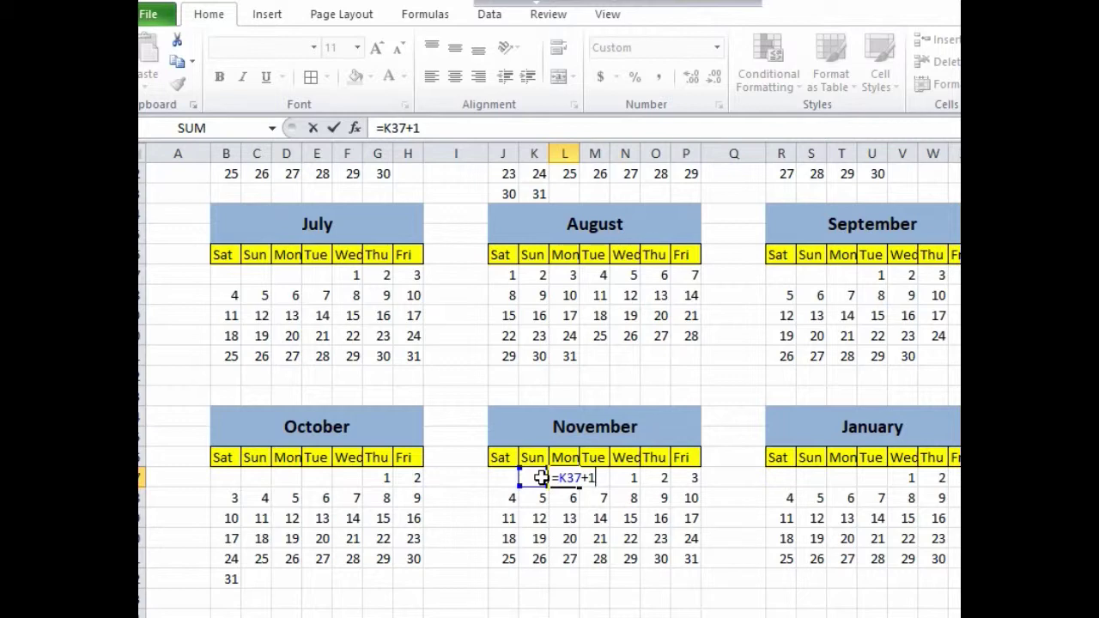
key(Return)
click(566, 479)
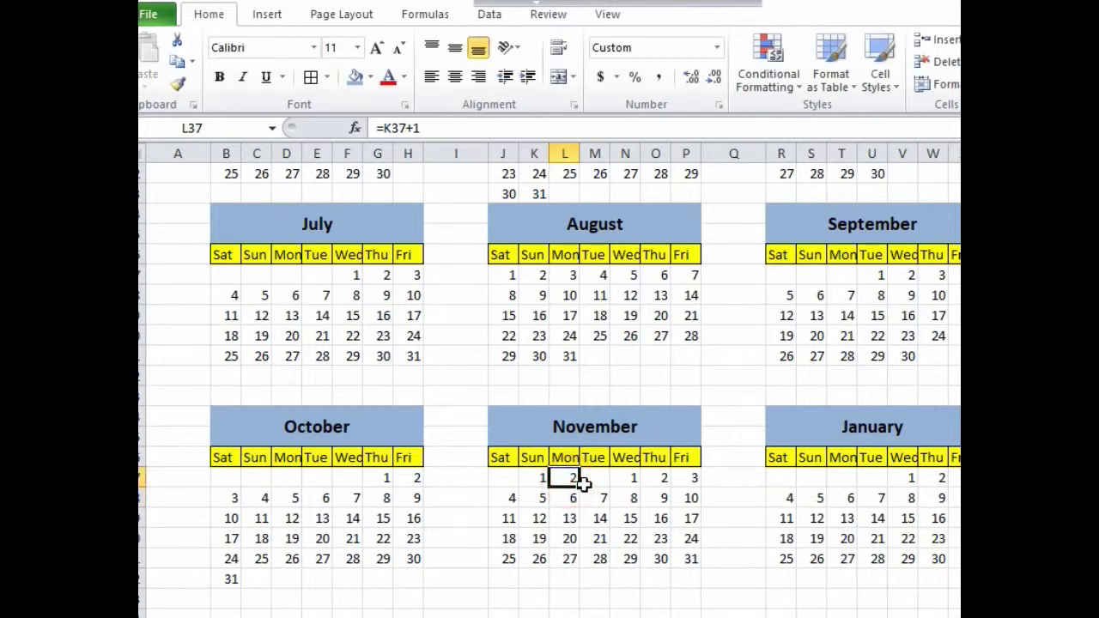
drag(580, 486, 695, 486)
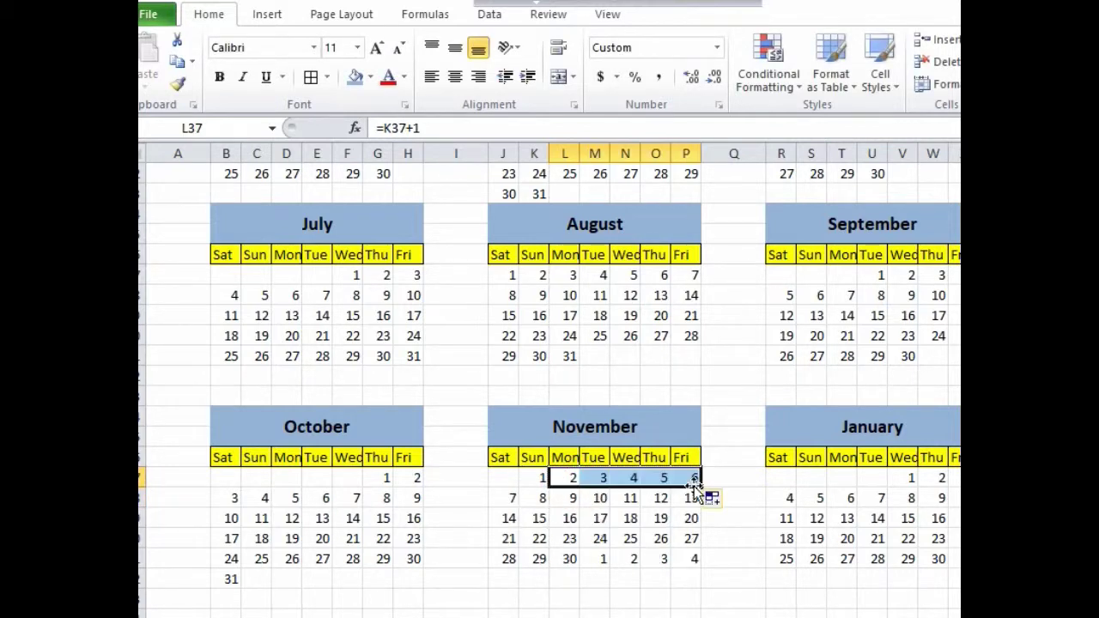
click(524, 479)
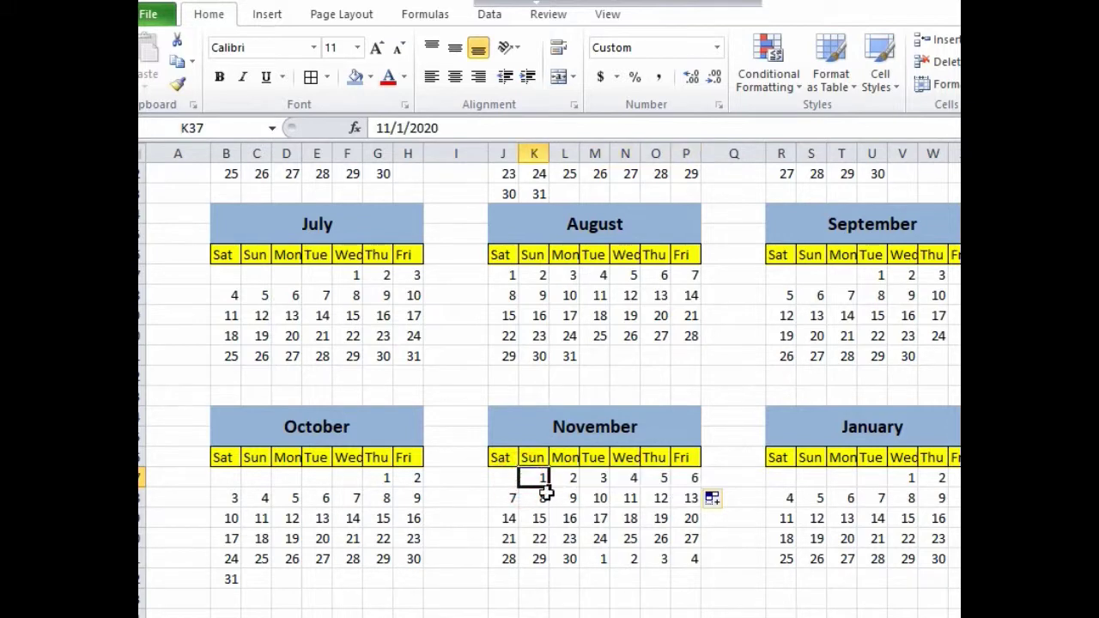
Clear the December dates 1–4 after November 30 in M41:P41.
drag(600, 559, 693, 559)
key(F2)
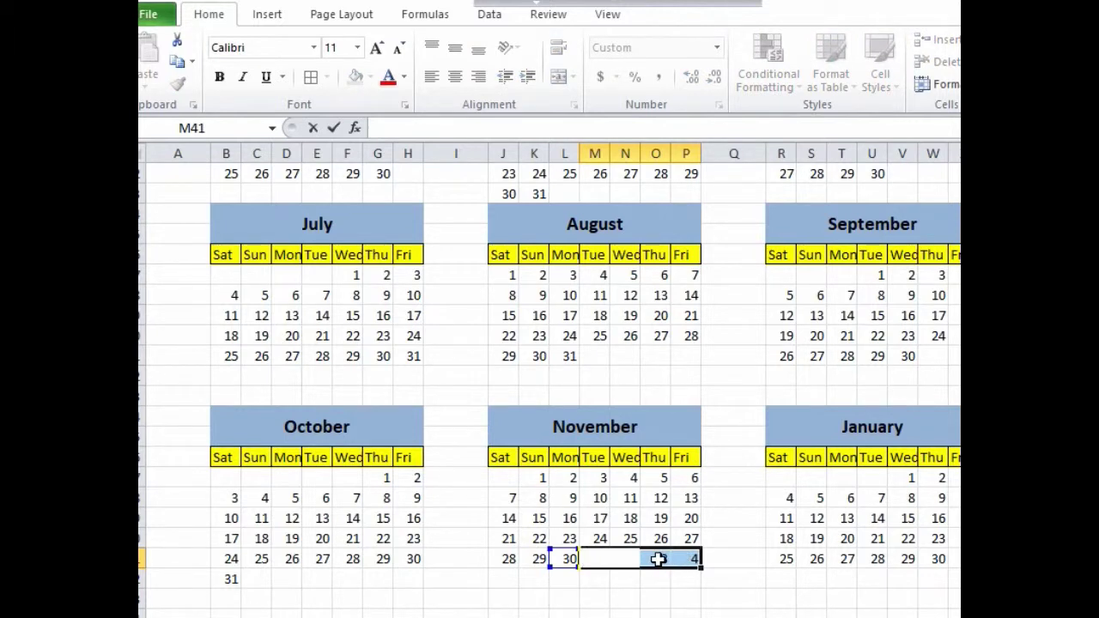
key(Return)
click(645, 559)
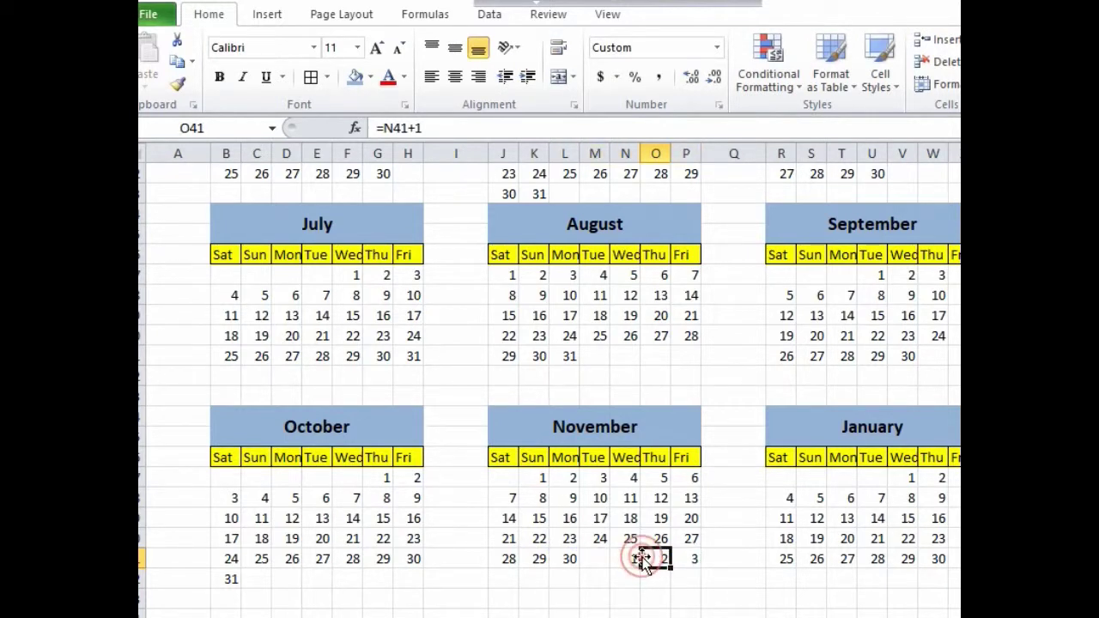
click(624, 556)
key(Delete)
click(655, 556)
key(Delete)
click(686, 559)
key(Delete)
click(703, 559)
click(687, 558)
key(Delete)
drag(594, 558, 604, 468)
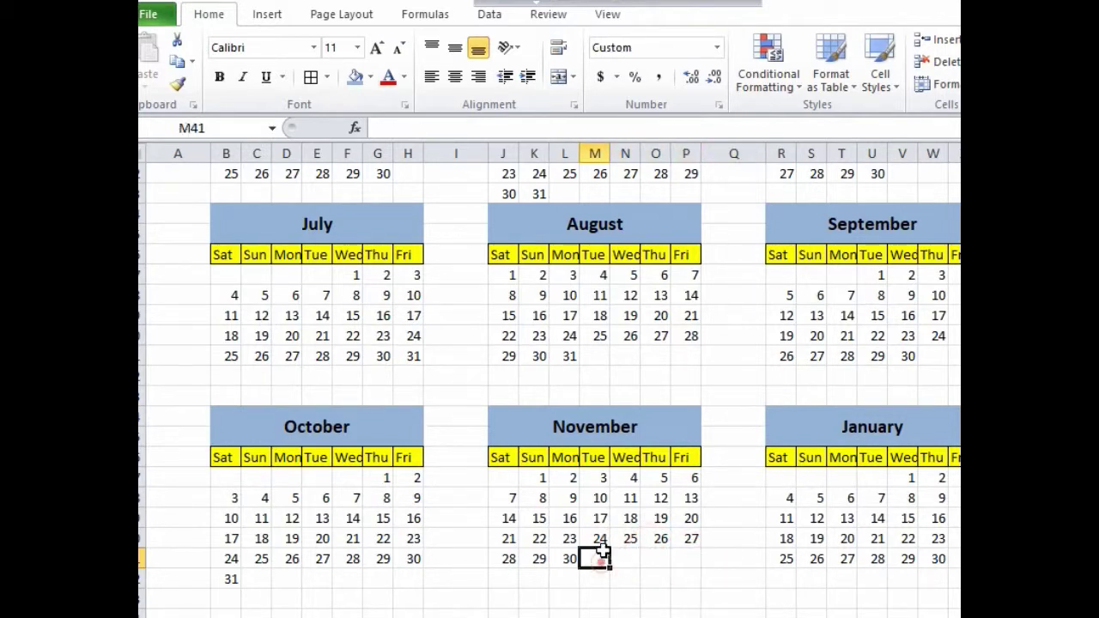
click(869, 479)
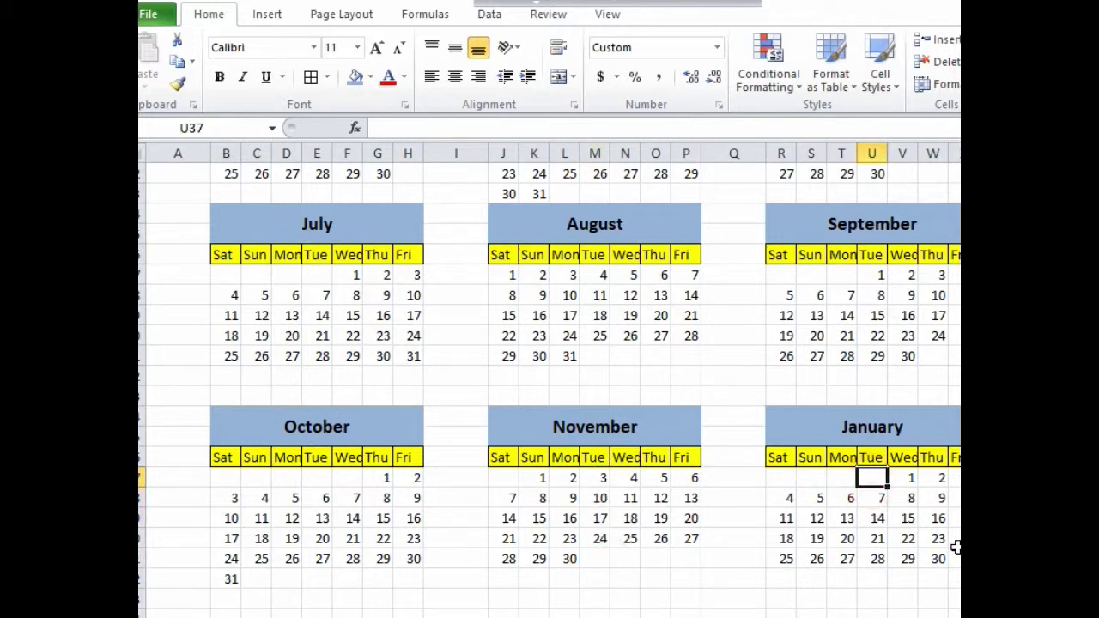
Enter 1-dec-2020 in U37 and replace V37 with =U37+1.
text(1-dec-2020)
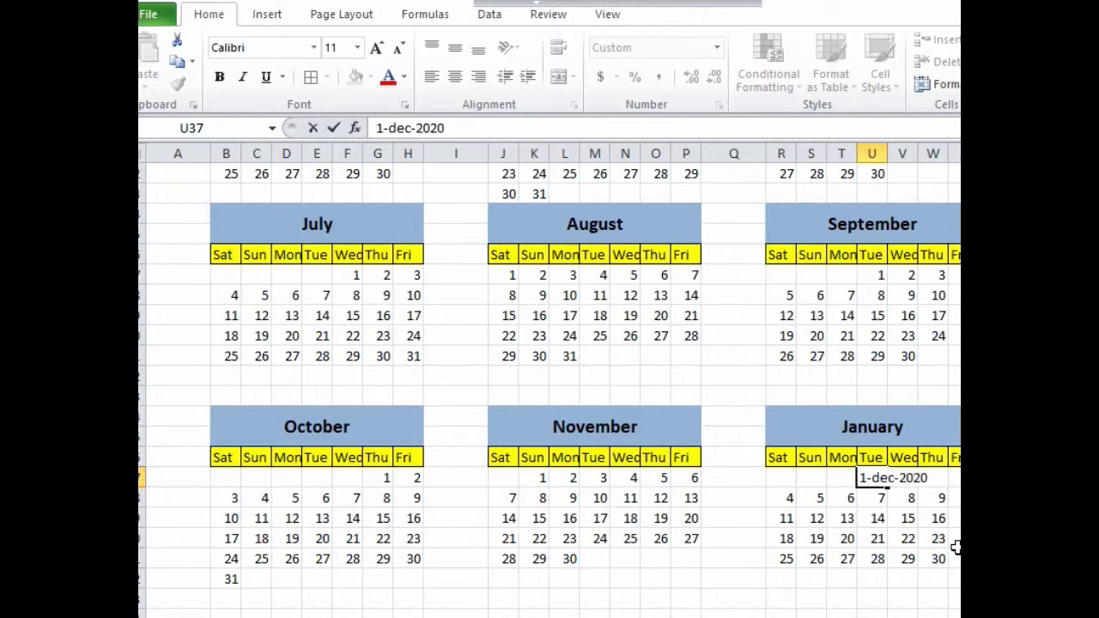
key(Return)
click(903, 477)
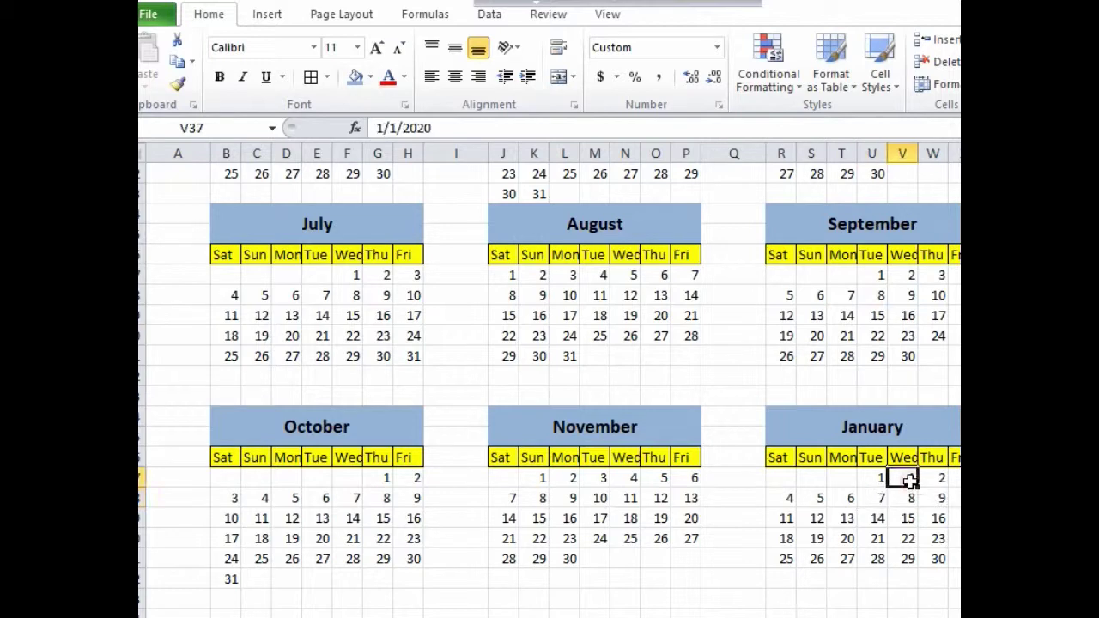
key(Delete)
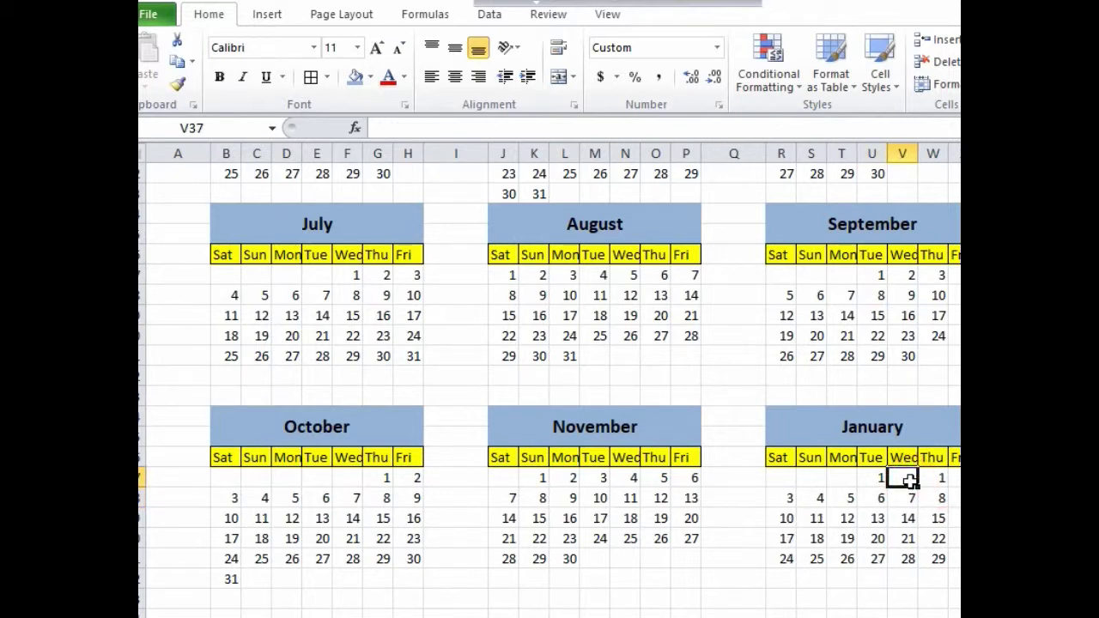
text(=)
click(873, 476)
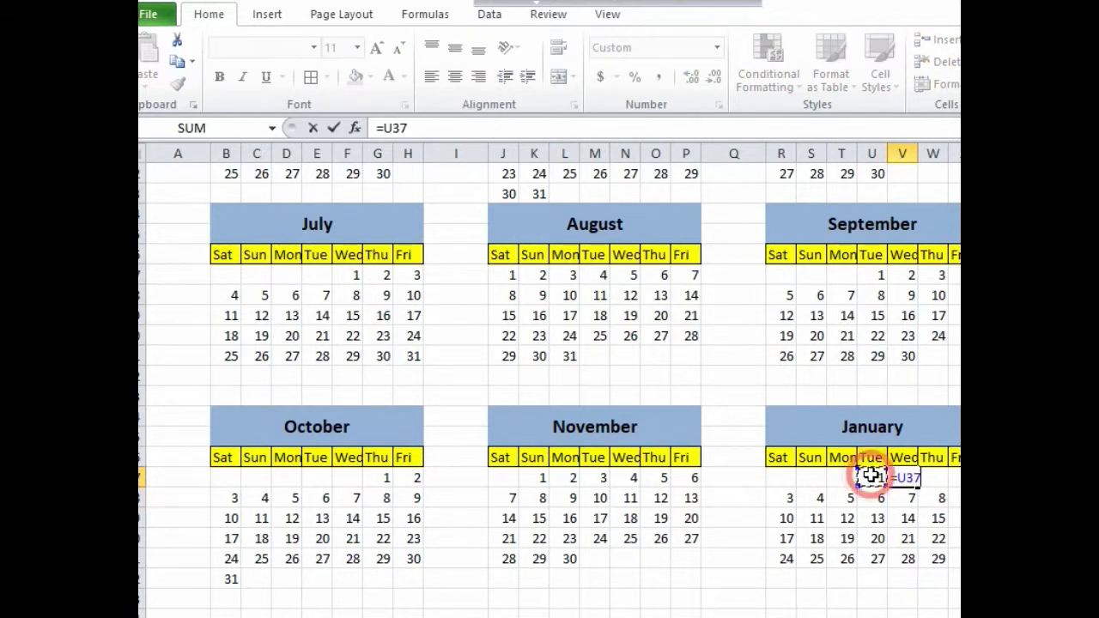
text(+1)
key(Return)
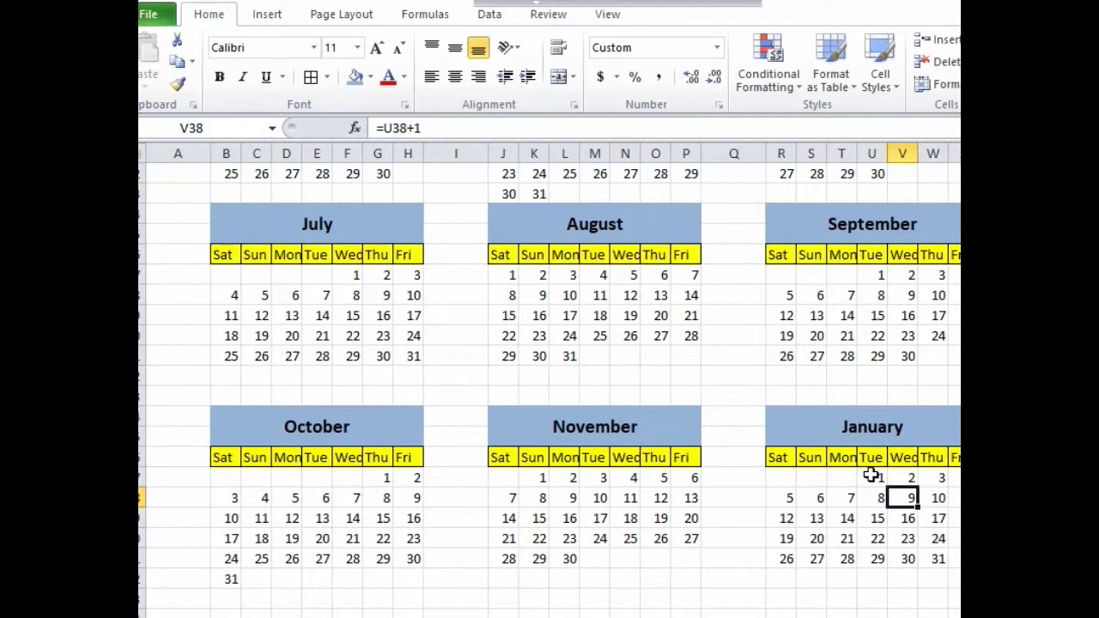
Fill the next-day formula right and clear the overflow date after the 31st in X41.
click(899, 478)
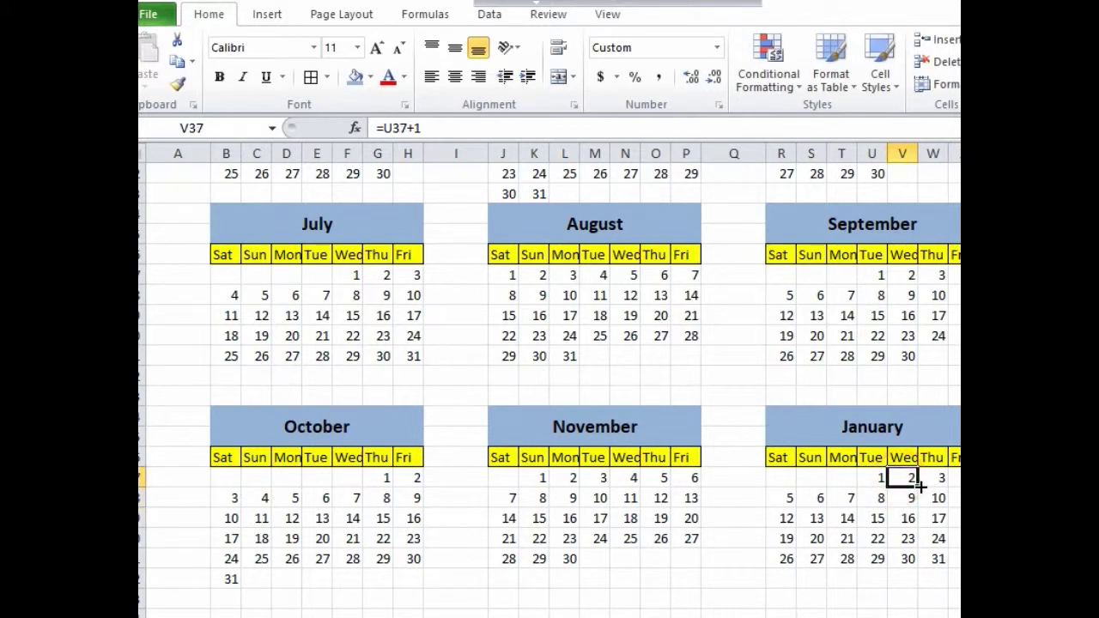
drag(917, 486, 944, 481)
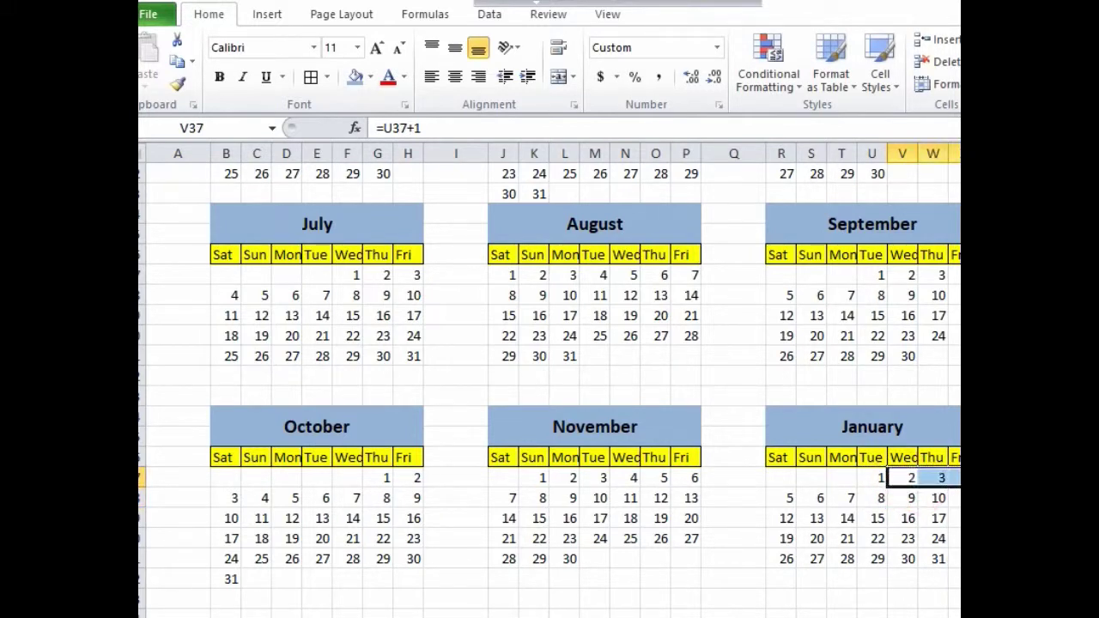
click(953, 558)
key(Delete)
click(726, 578)
scroll(728, 578, up, 5)
Select spacer columns A, I and Q together.
scroll(728, 579, up, 2)
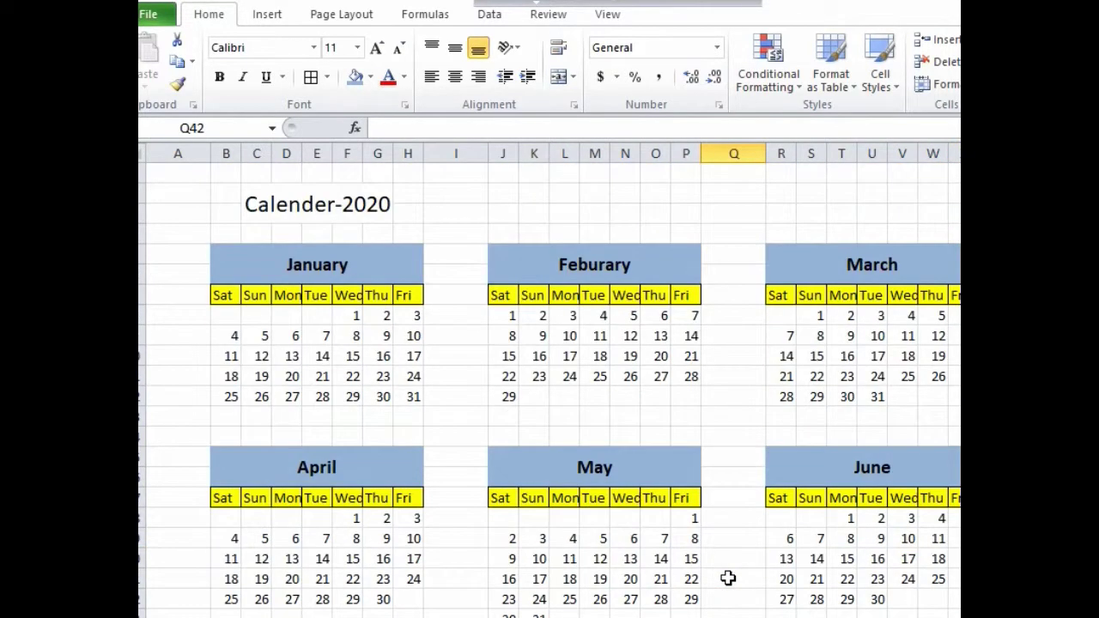
scroll(700, 379, down, 4)
scroll(701, 380, down, 1)
scroll(700, 379, down, 5)
scroll(700, 380, up, 5)
scroll(699, 375, up, 5)
click(459, 155)
click(179, 153)
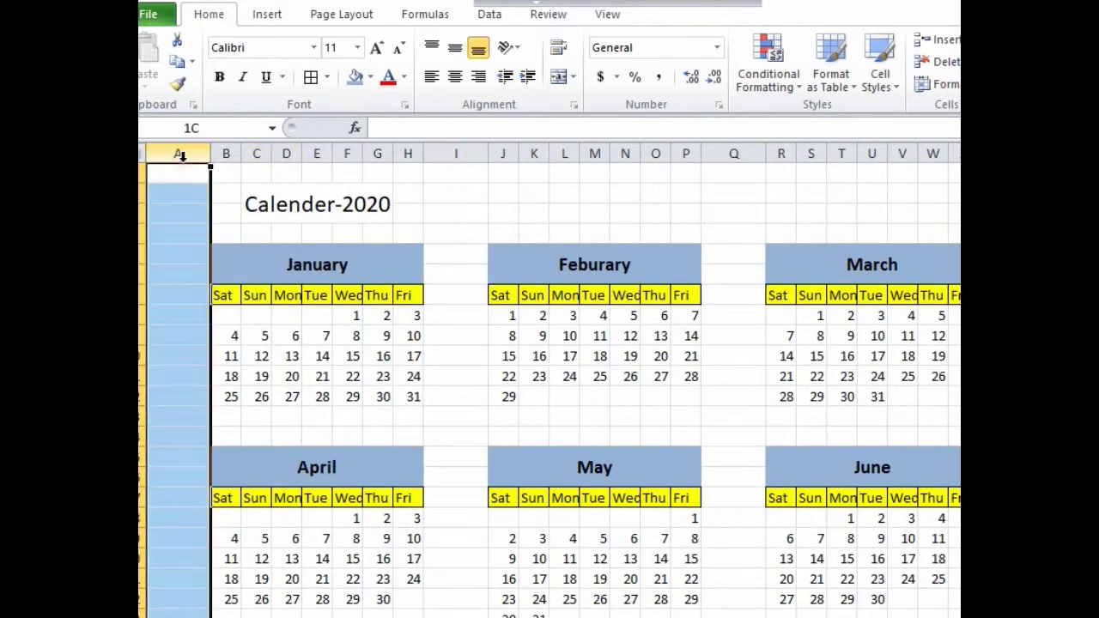
click(735, 153)
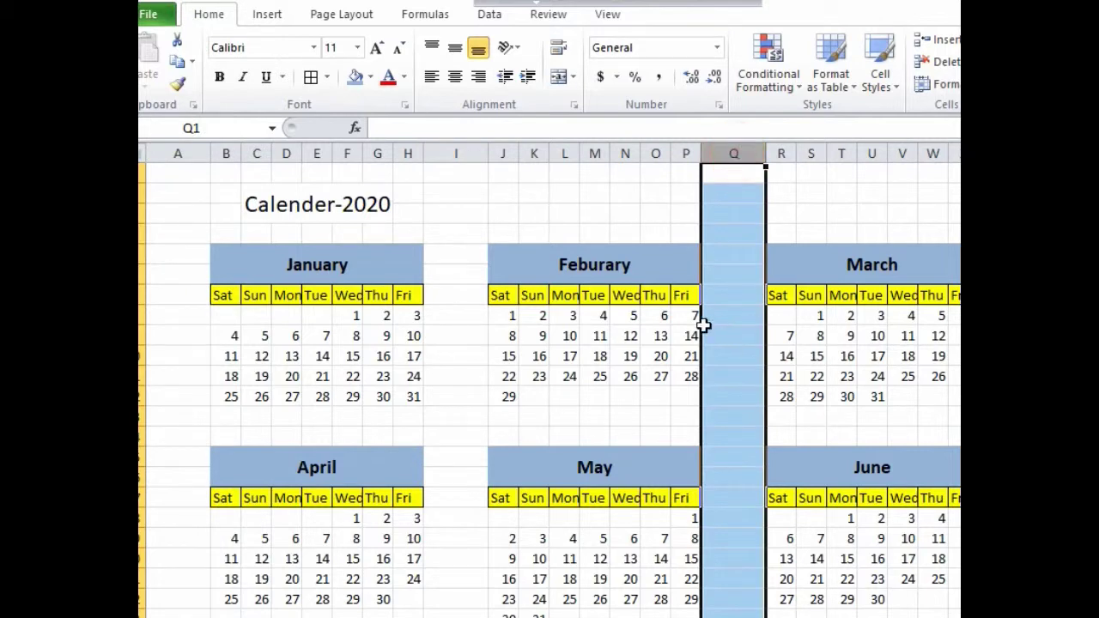
click(173, 153)
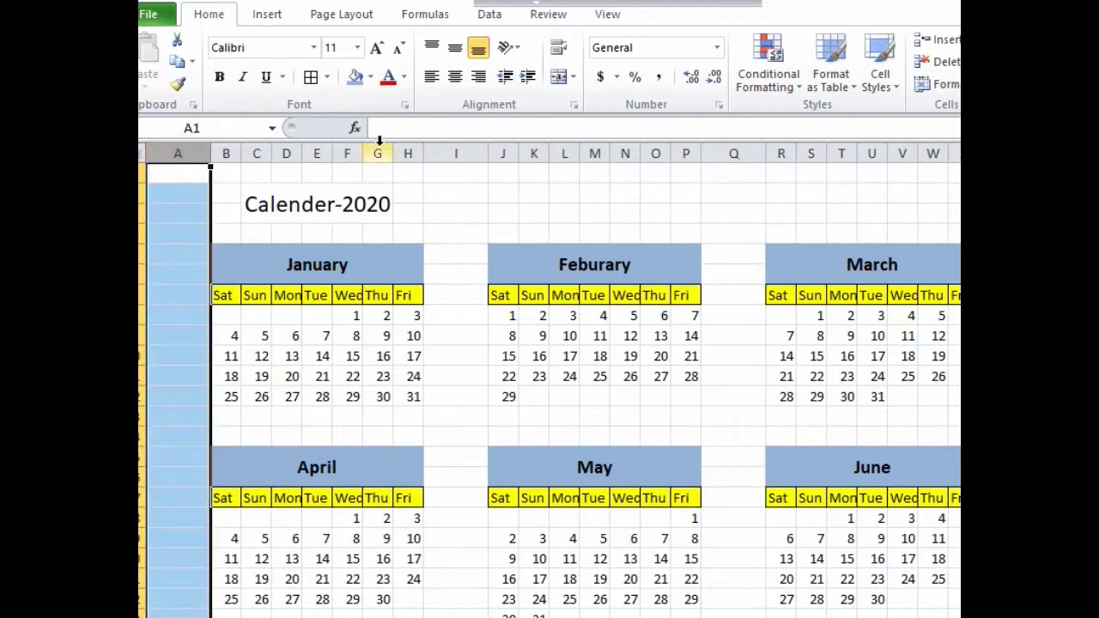
ctrl+click(450, 153)
ctrl+click(728, 152)
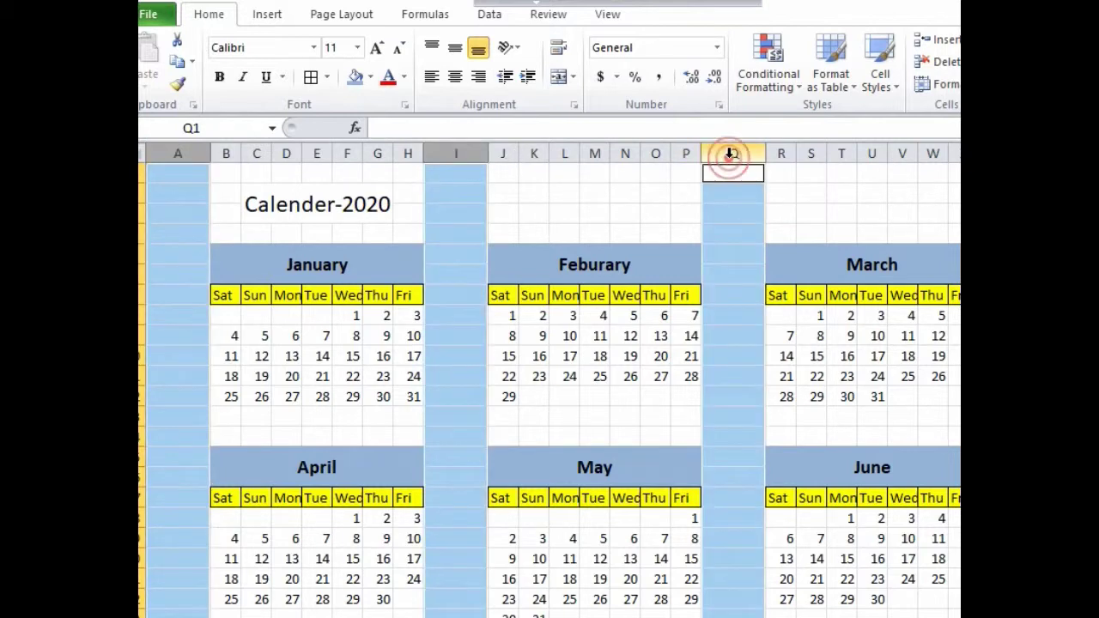
Narrow columns A, I and Q to thin strips, then select the title row across the calendars.
drag(701, 153, 700, 153)
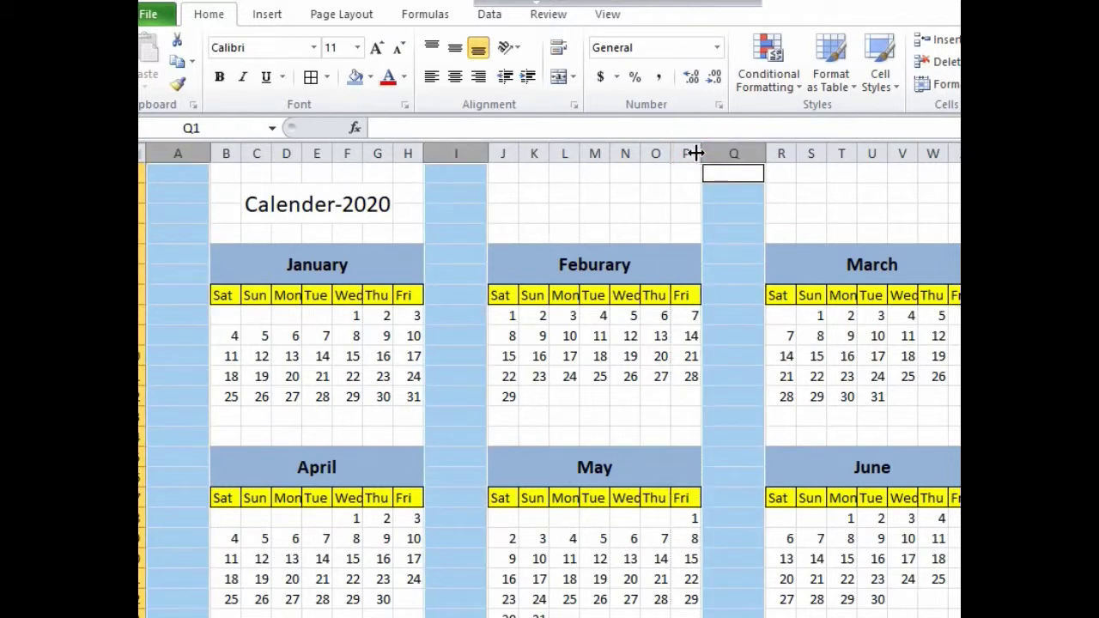
drag(212, 153, 183, 154)
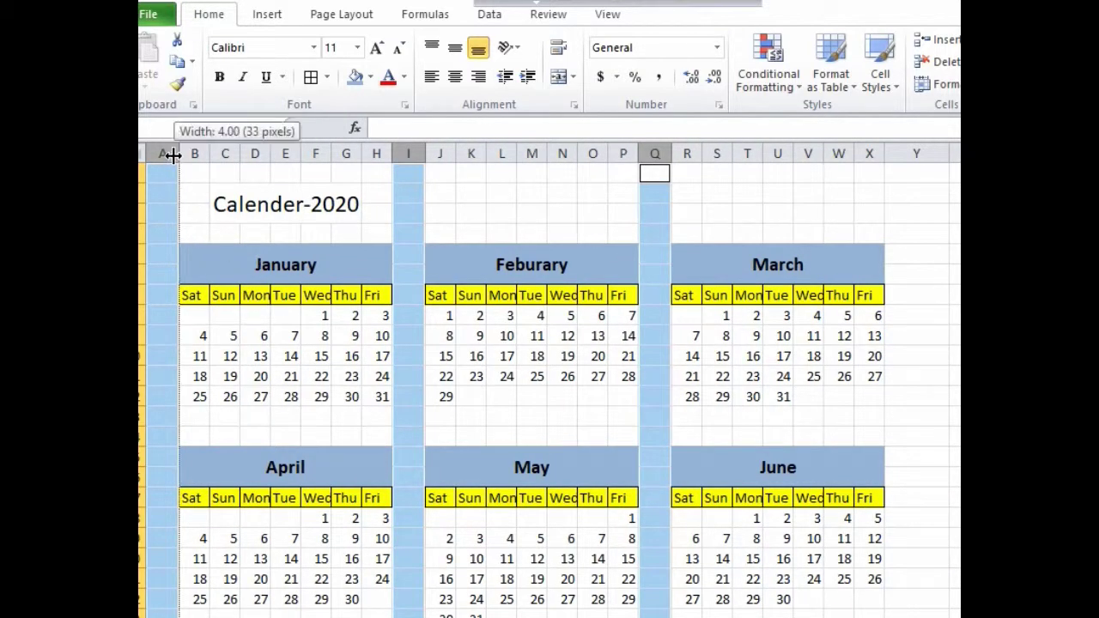
drag(173, 155, 158, 154)
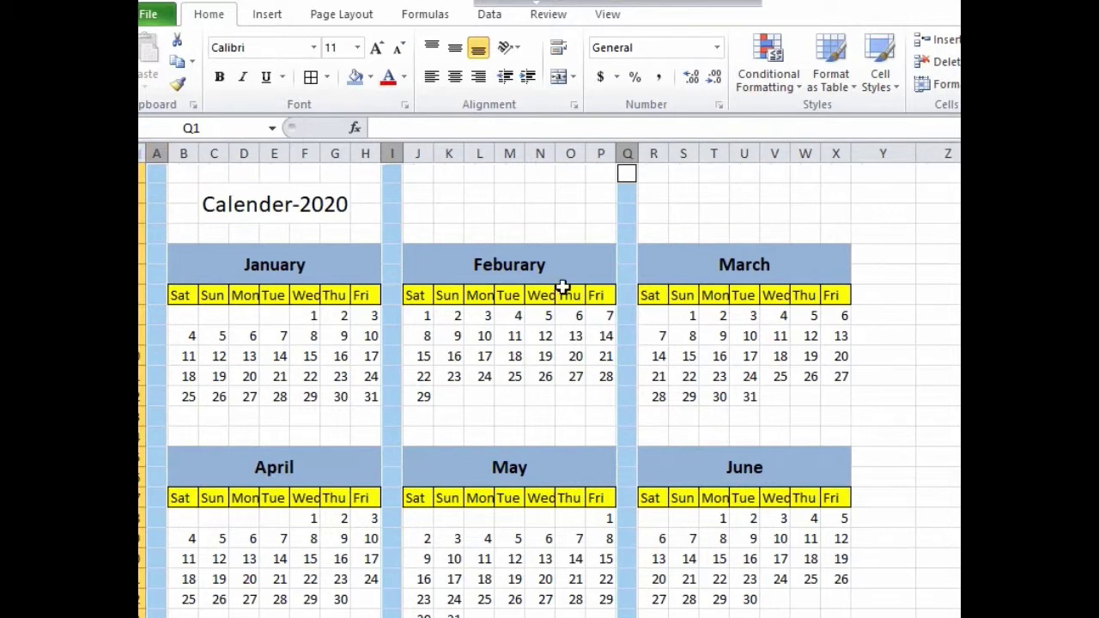
click(957, 315)
drag(225, 202, 790, 206)
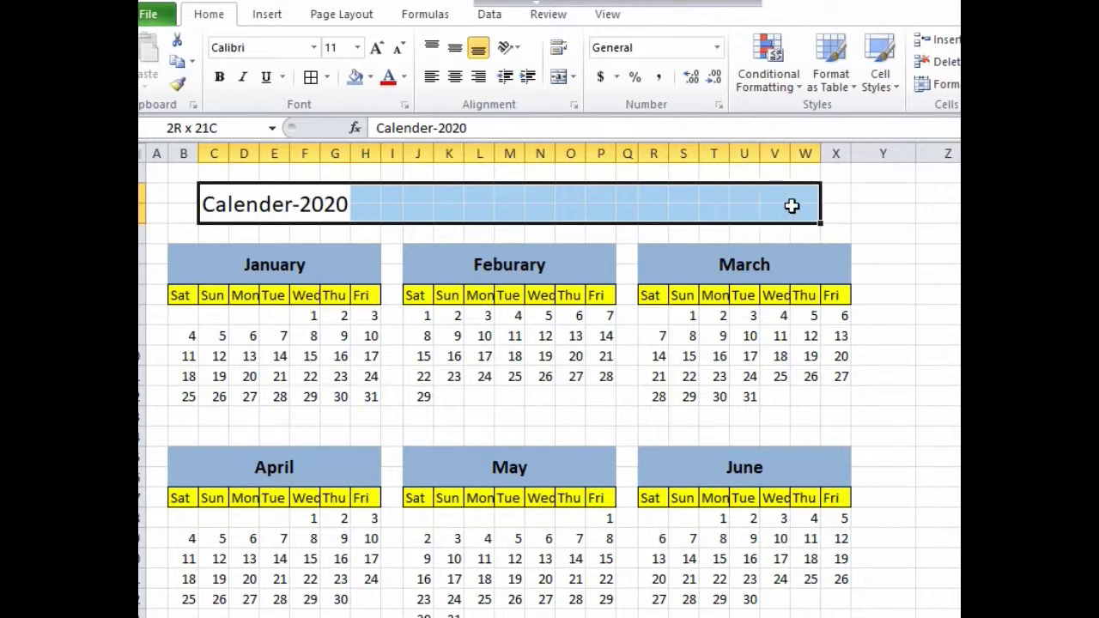
Merge and centre the Calender-2020 title across C2:W2, bold on a light gray fill.
click(558, 79)
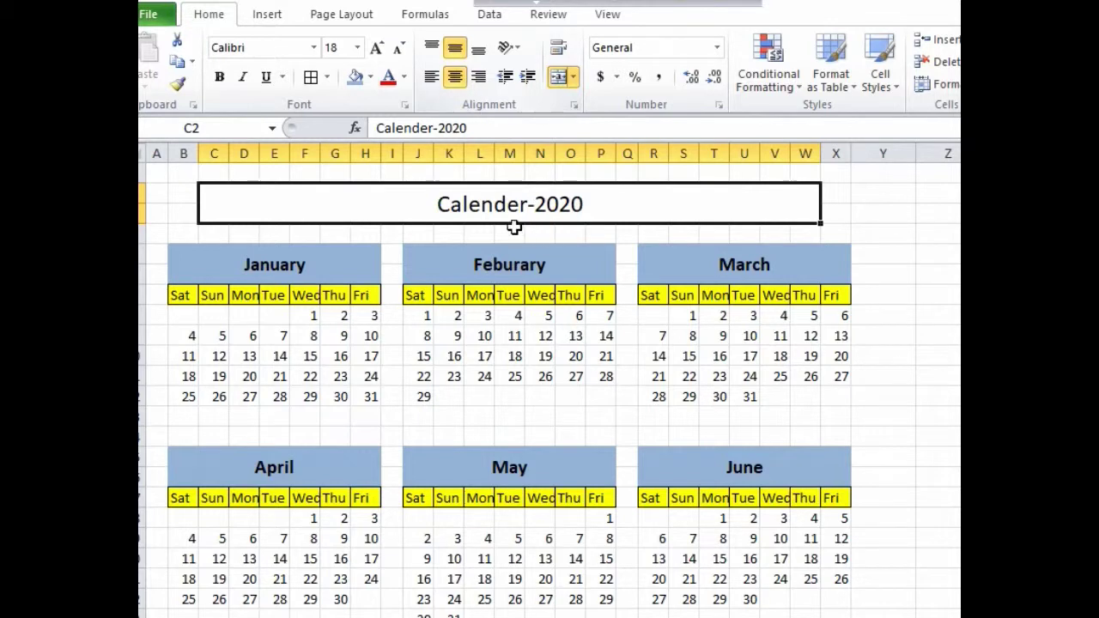
click(372, 79)
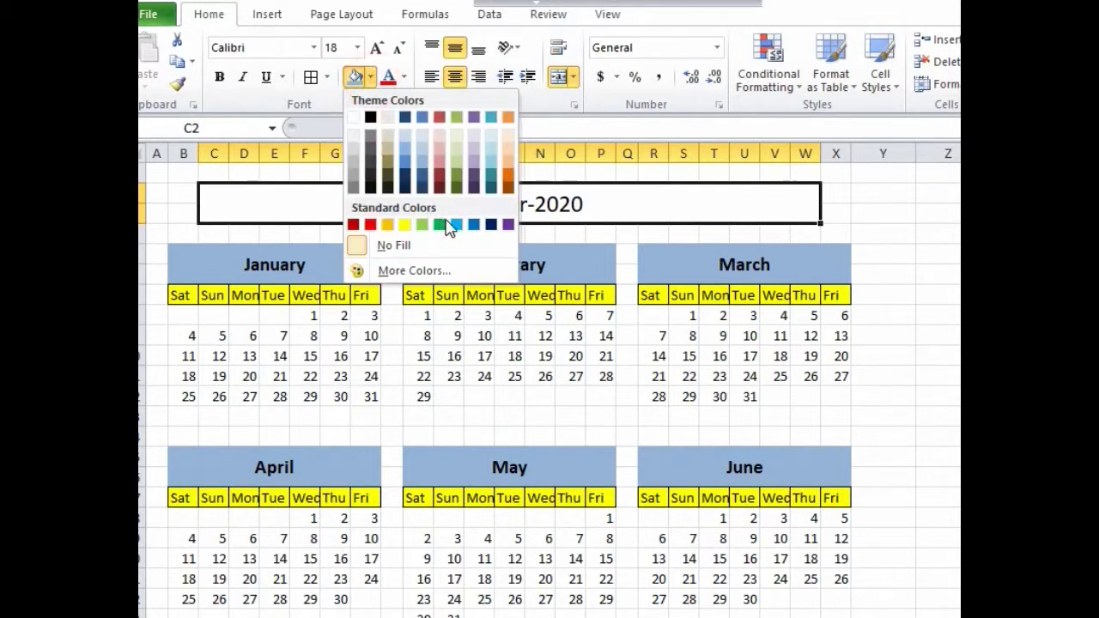
click(355, 168)
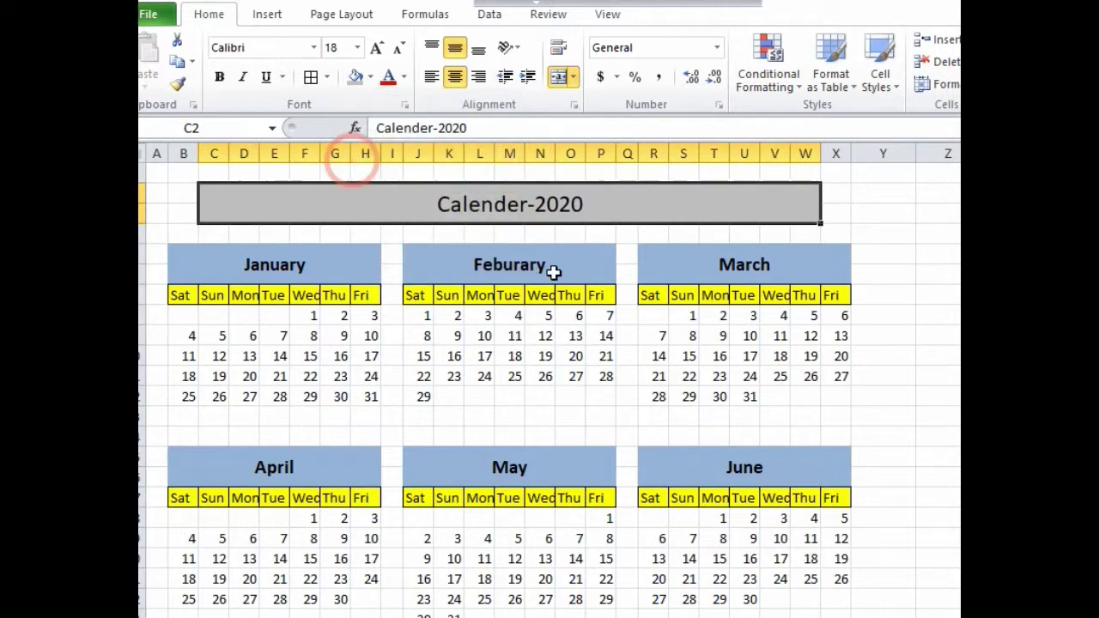
click(219, 76)
click(945, 383)
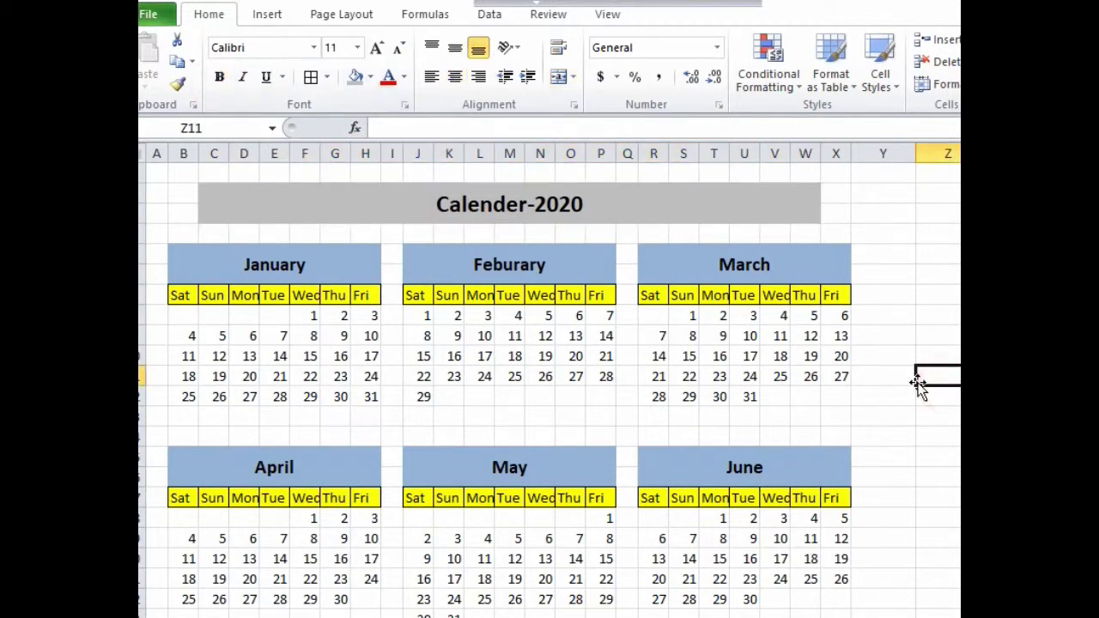
scroll(915, 385, down, 1)
scroll(919, 388, down, 6)
scroll(918, 387, up, 7)
scroll(917, 387, down, 3)
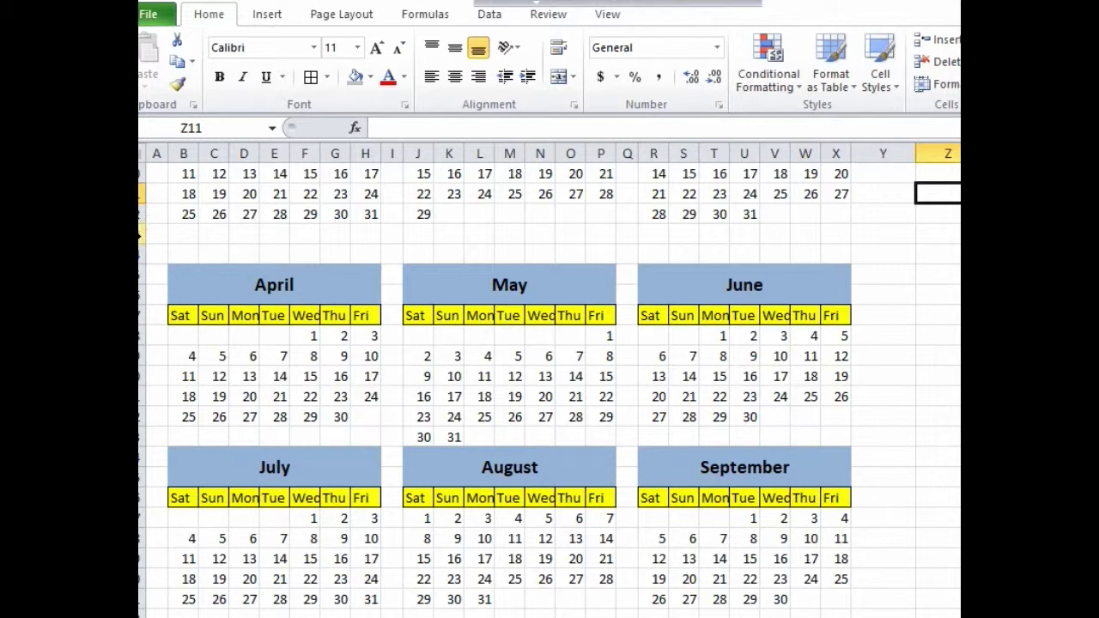
Delete the surplus blank spacer rows 13 and 32 between the month blocks.
click(142, 233)
right_click(142, 234)
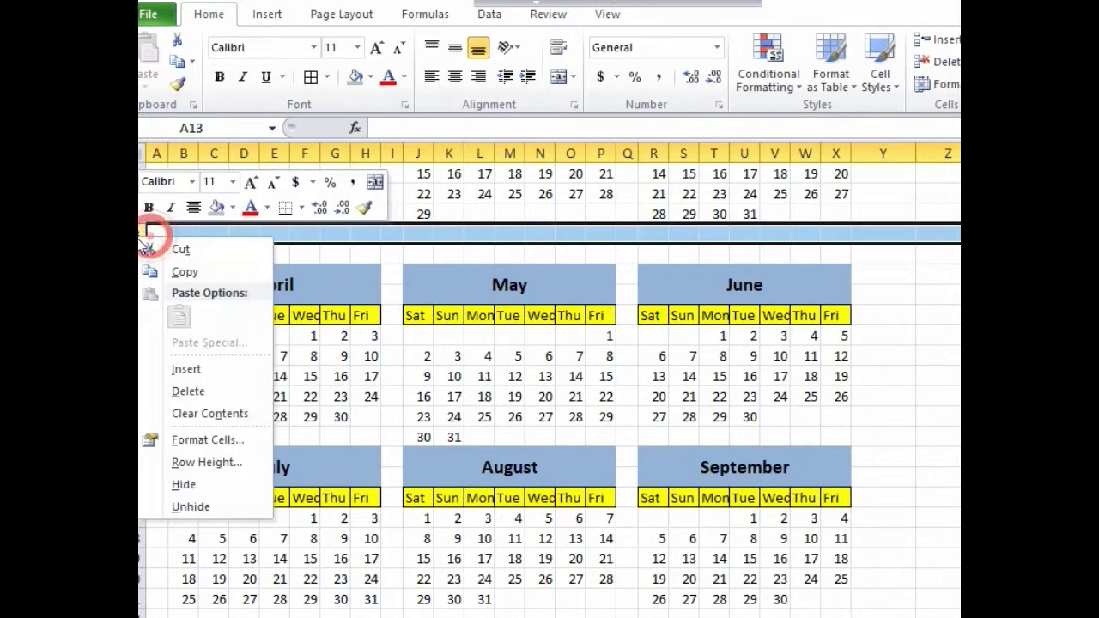
click(178, 392)
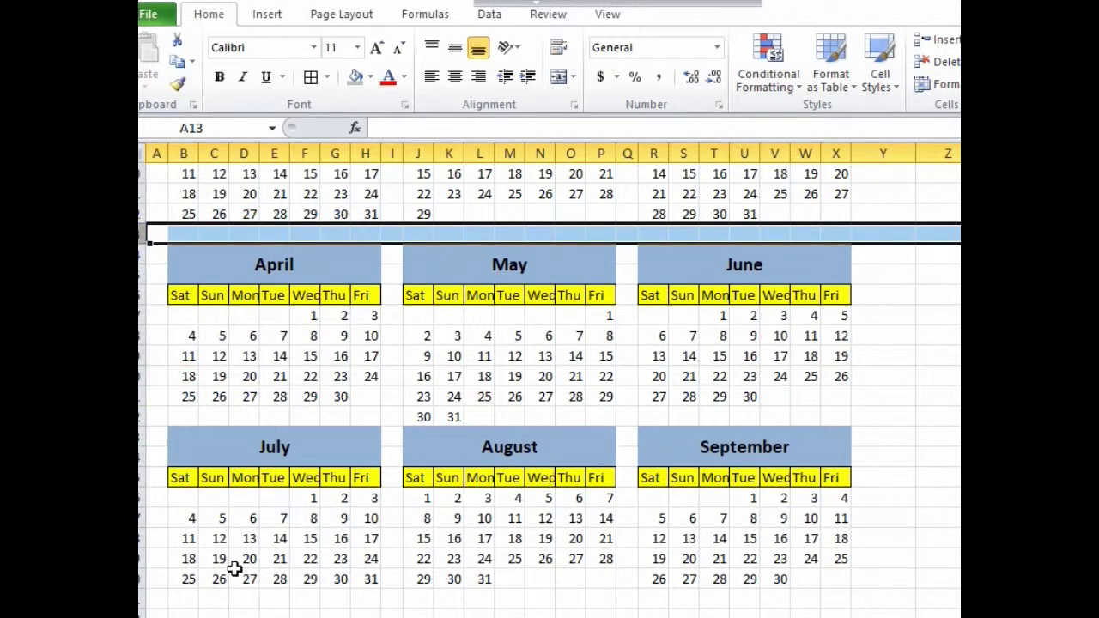
scroll(234, 568, down, 1)
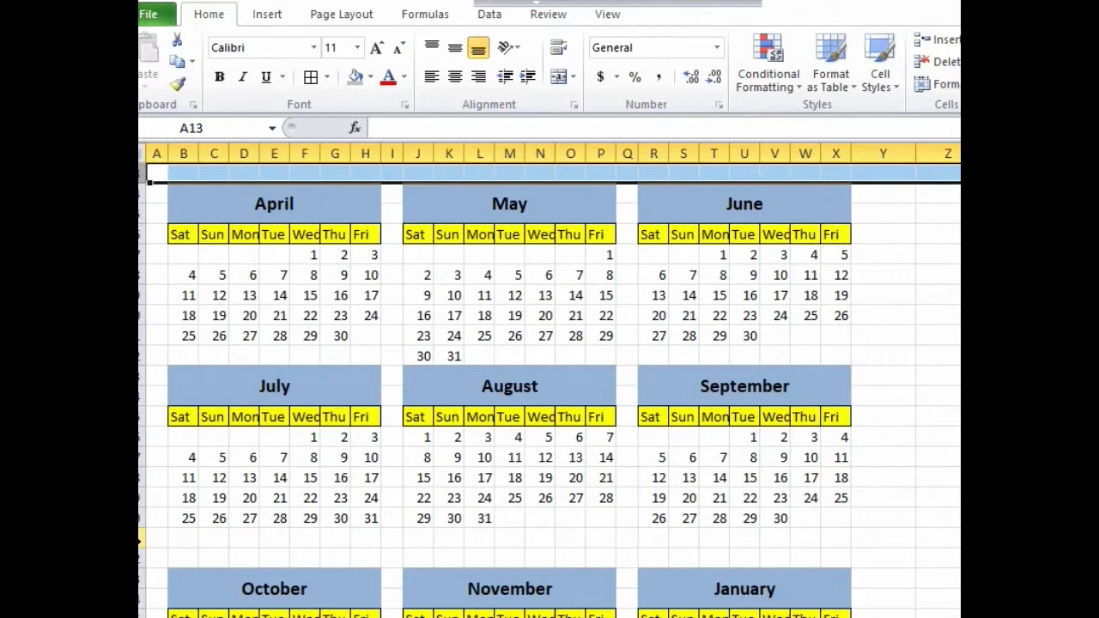
click(142, 558)
right_click(143, 558)
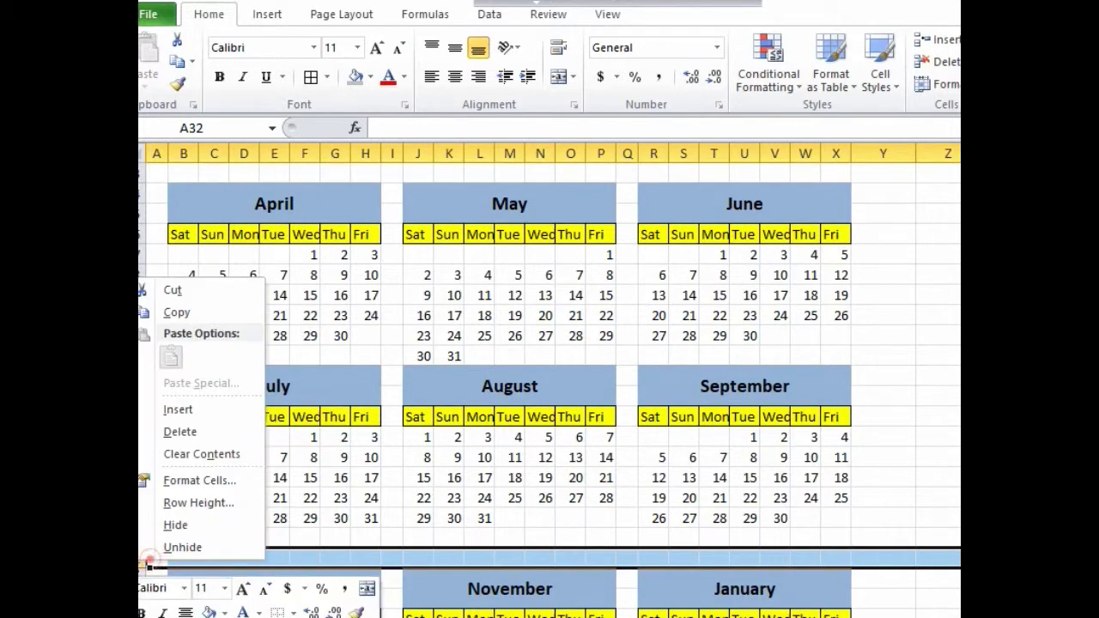
click(181, 434)
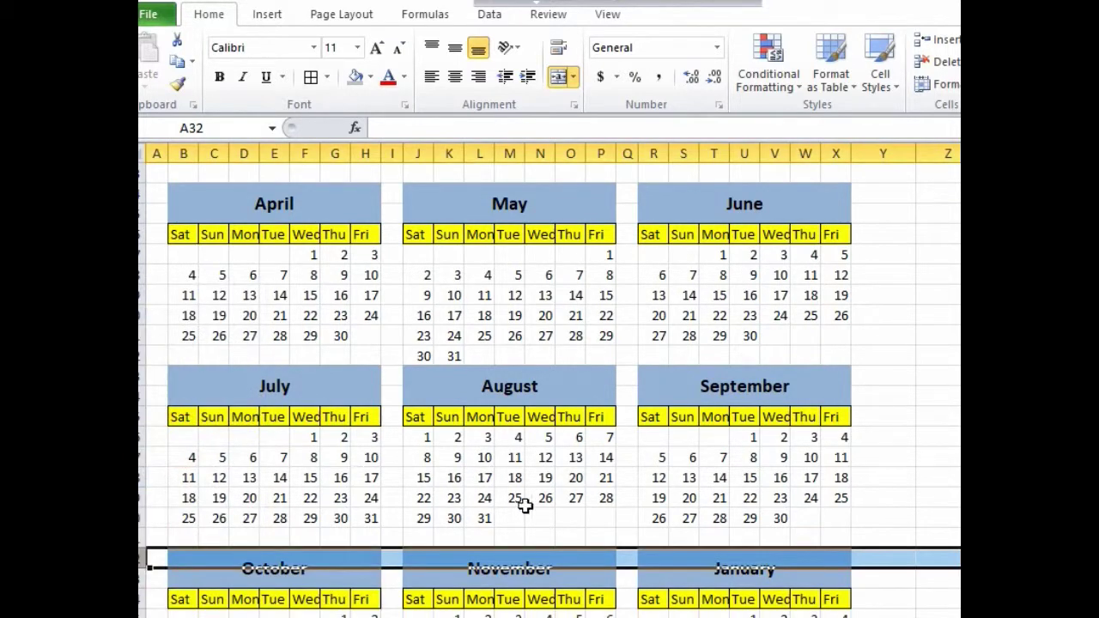
scroll(533, 512, down, 2)
click(507, 560)
scroll(675, 611, down, 3)
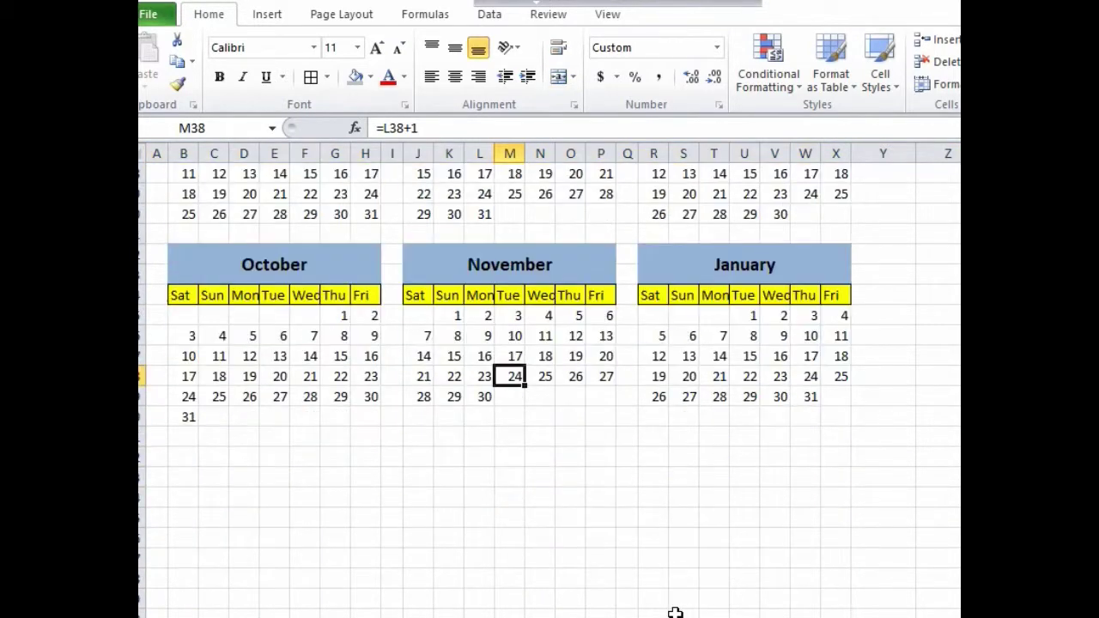
scroll(501, 493, up, 5)
scroll(609, 518, up, 4)
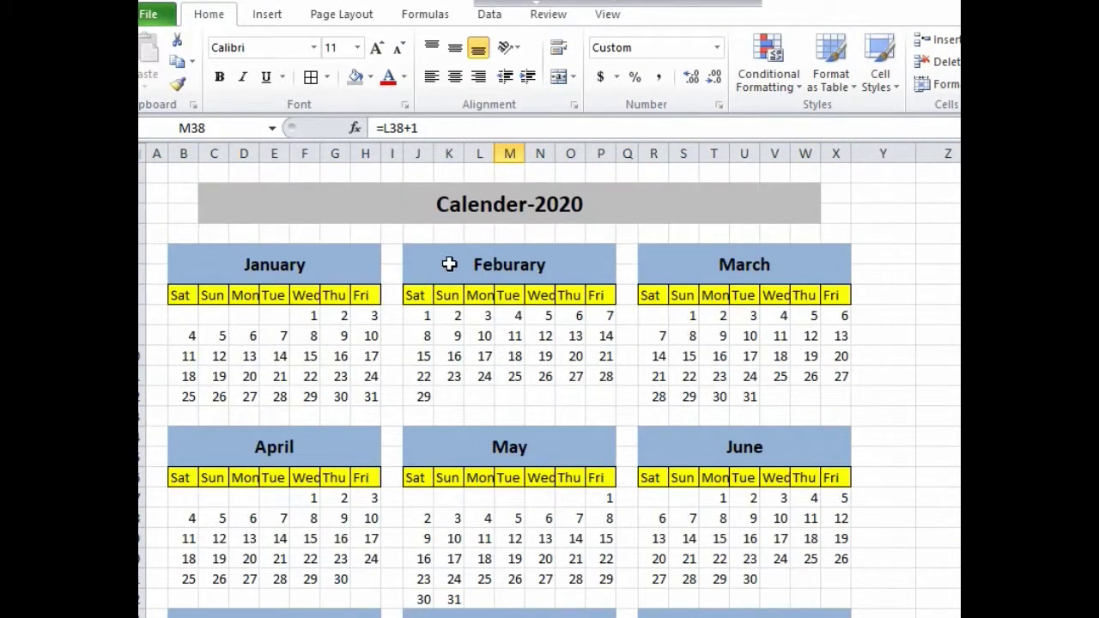
Enlarge the Calender-2020 title in C2 from 18 to 26 point.
click(442, 204)
click(374, 49)
click(373, 49)
click(373, 49)
click(374, 49)
click(951, 351)
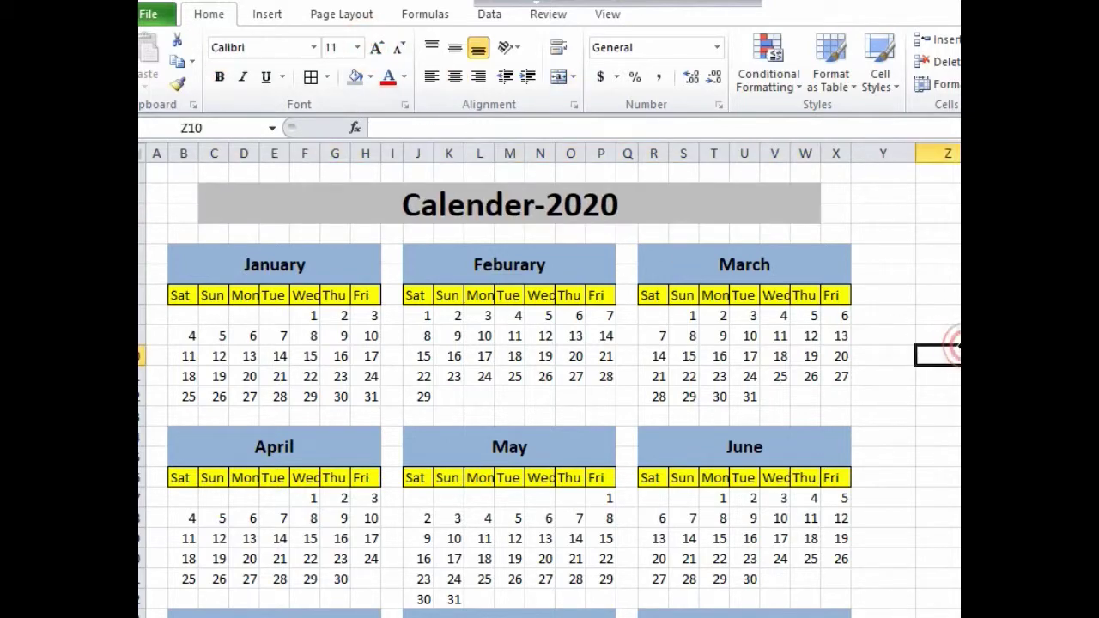
scroll(816, 346, down, 5)
scroll(816, 346, down, 6)
scroll(816, 346, up, 6)
scroll(816, 346, up, 5)
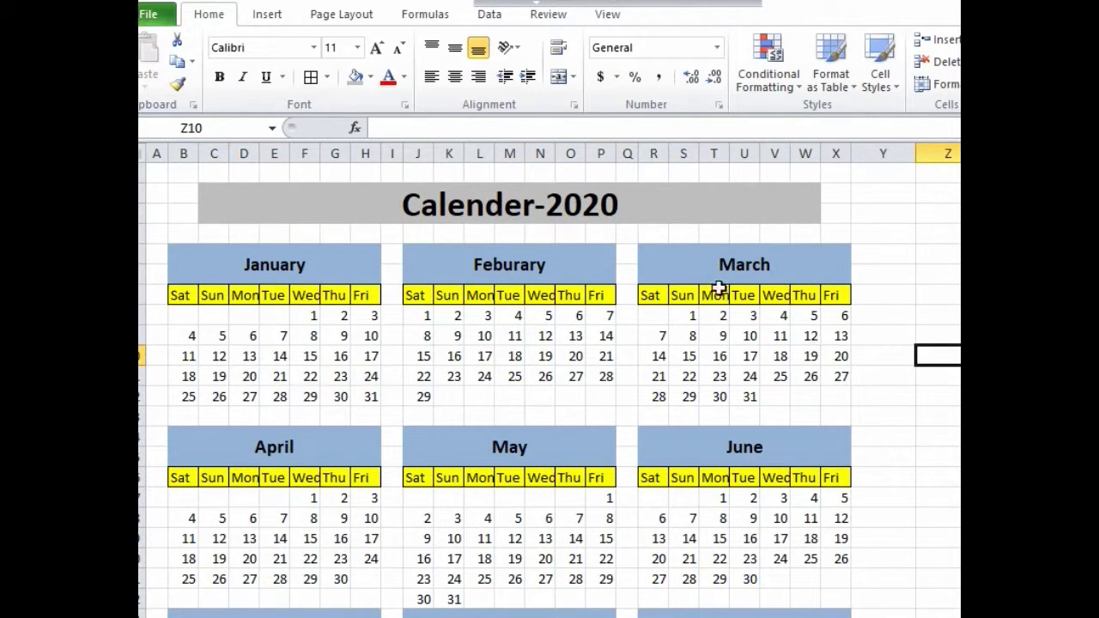
scroll(627, 403, down, 3)
scroll(628, 403, up, 3)
Fill January's Fri column red.
drag(367, 298, 370, 388)
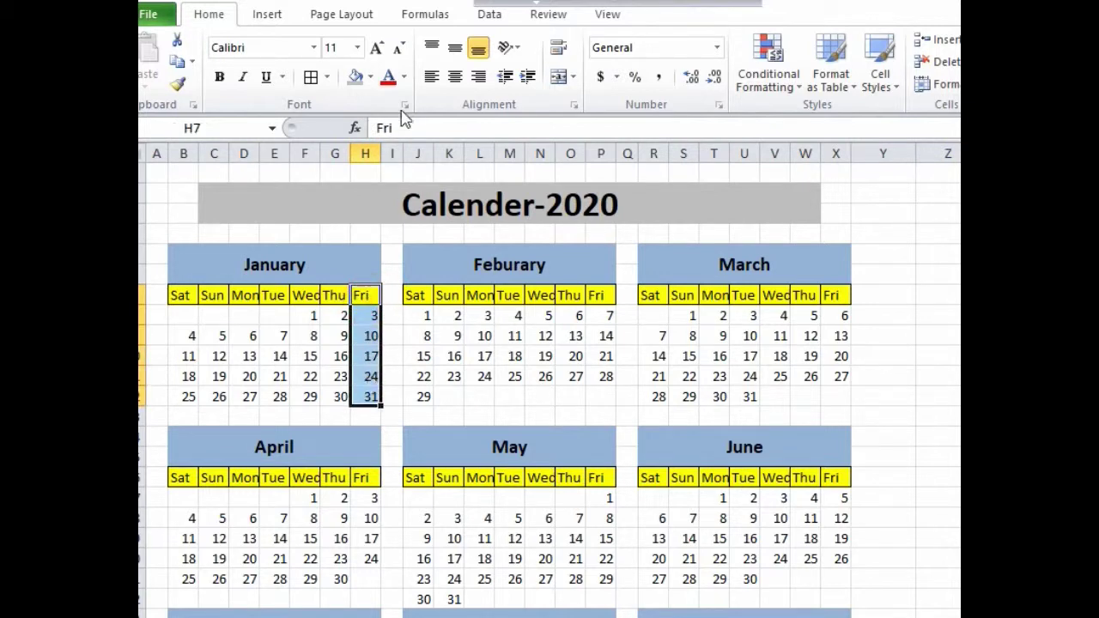
click(370, 79)
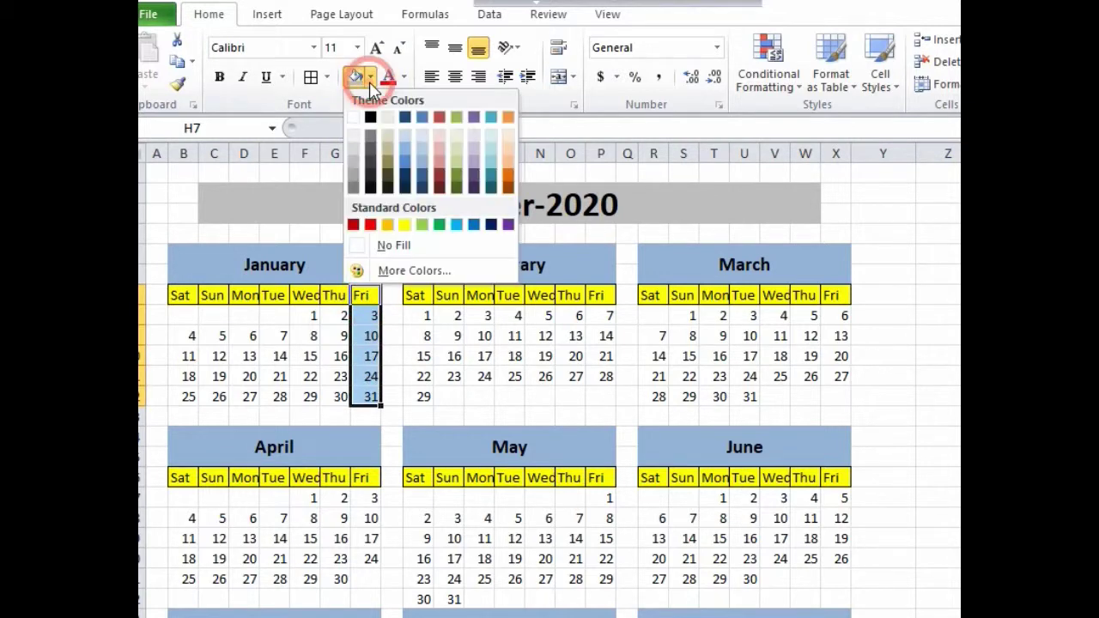
click(373, 225)
click(368, 354)
Use Format Painter to copy the red fill onto January's Sat and February's Fri columns.
click(365, 316)
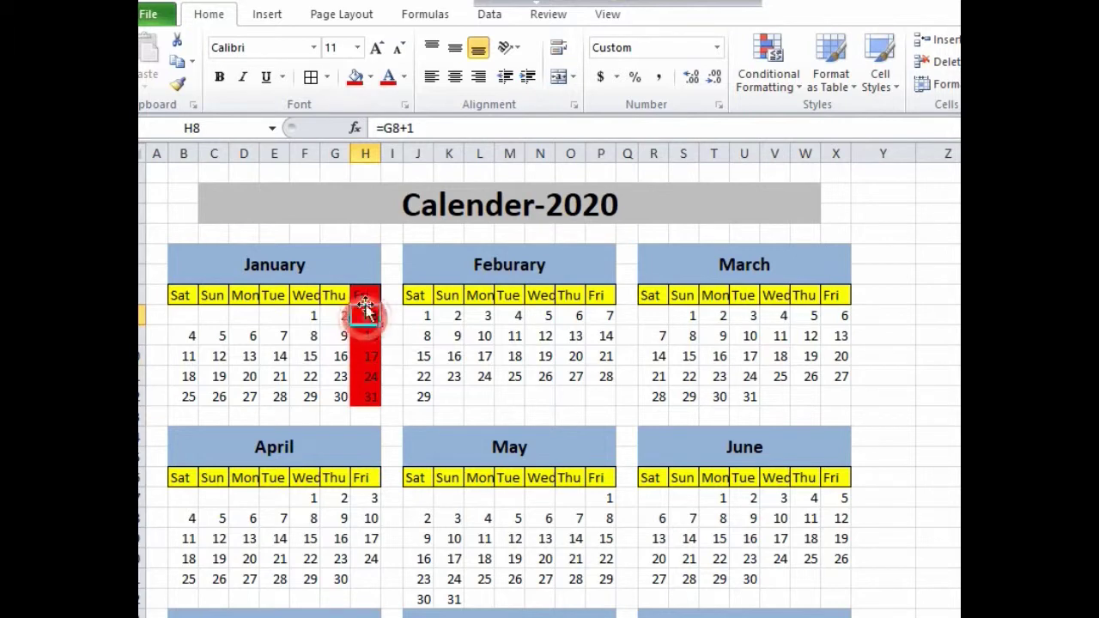
click(177, 84)
drag(181, 296, 187, 391)
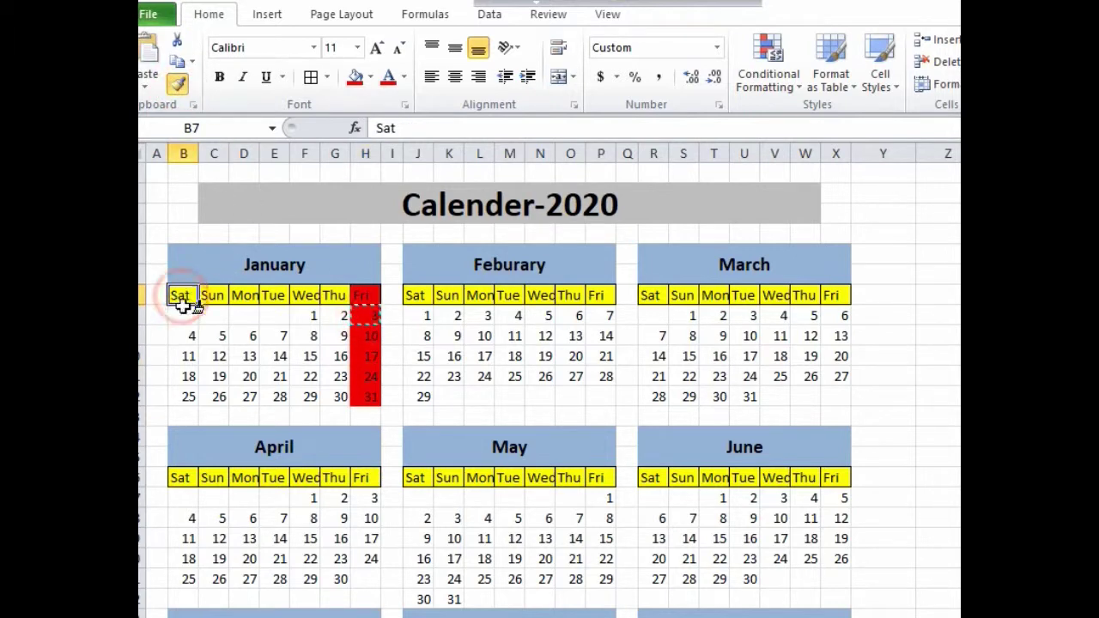
click(286, 382)
click(375, 343)
click(177, 83)
drag(596, 297, 606, 378)
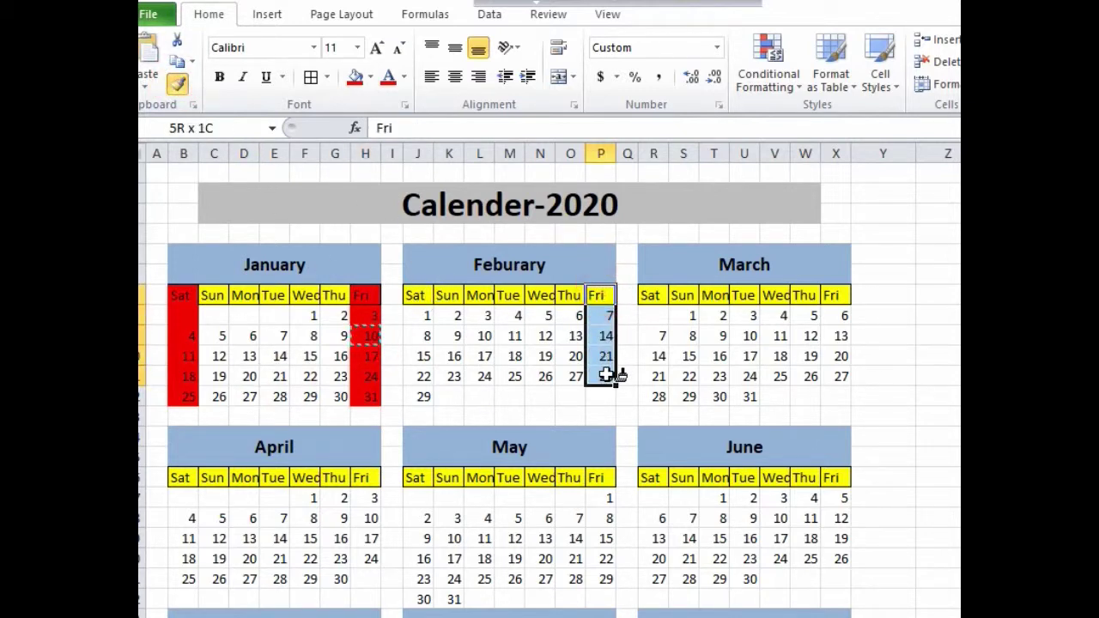
Paint the red fill onto February's Sat column and March's Fri column.
click(367, 316)
click(177, 83)
drag(427, 298, 431, 397)
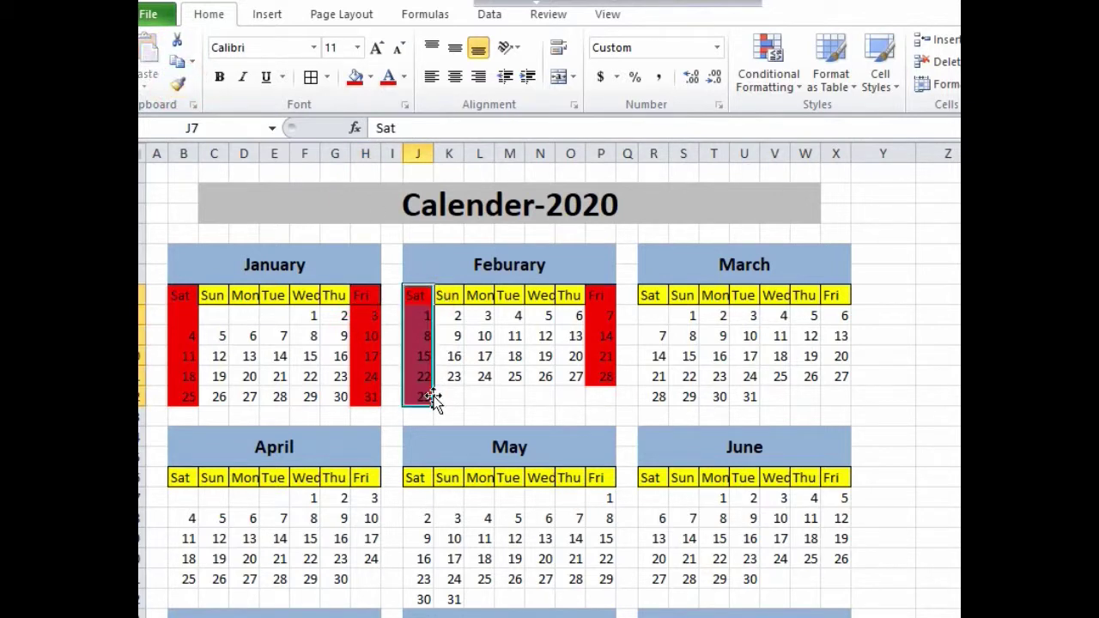
click(367, 376)
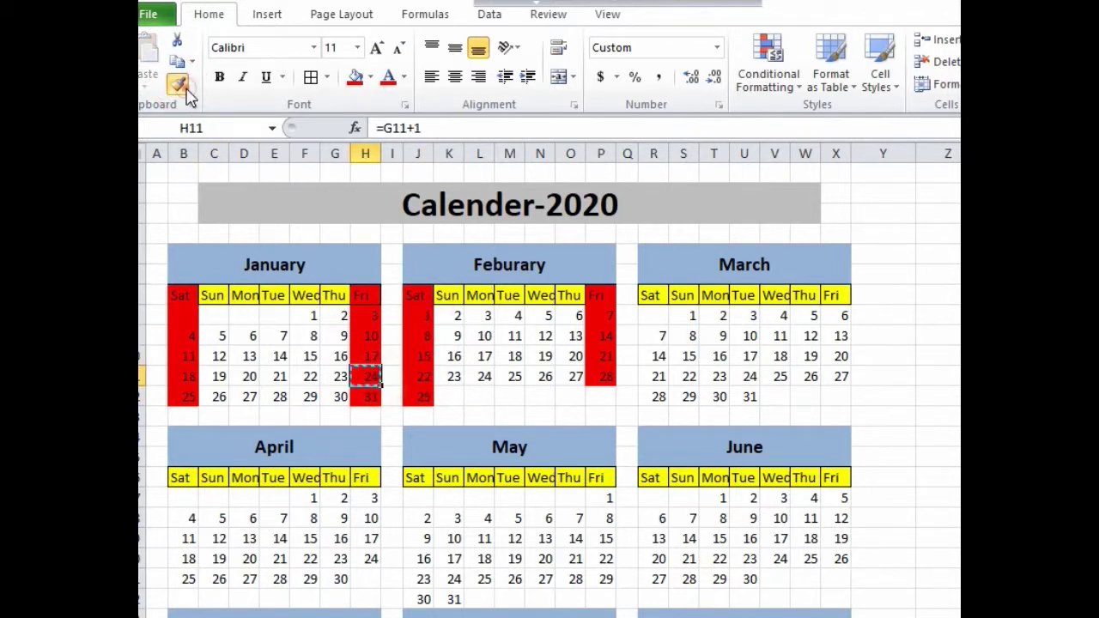
drag(831, 295, 843, 376)
click(837, 397)
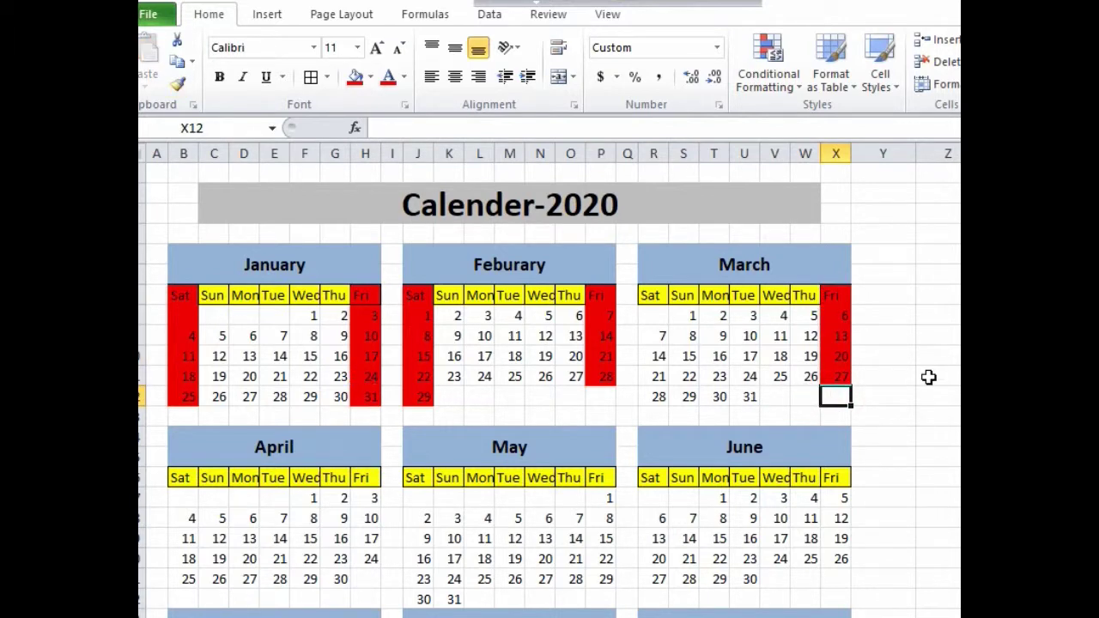
scroll(931, 376, down, 1)
click(845, 437)
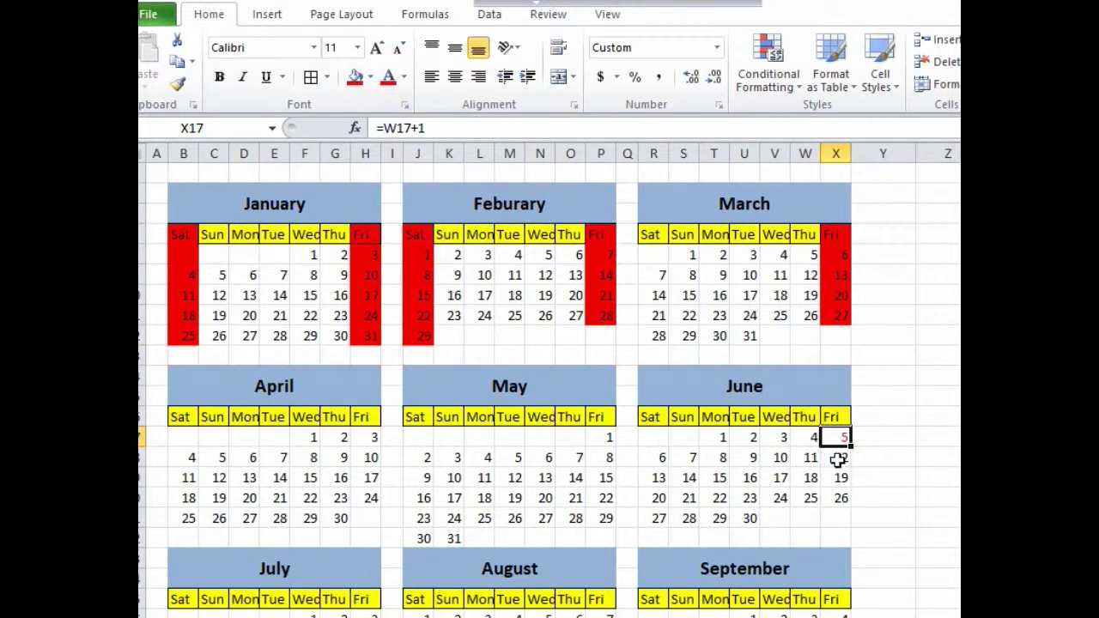
Format-paint June's Friday dates red from a red Friday cell.
click(841, 456)
click(846, 437)
click(179, 89)
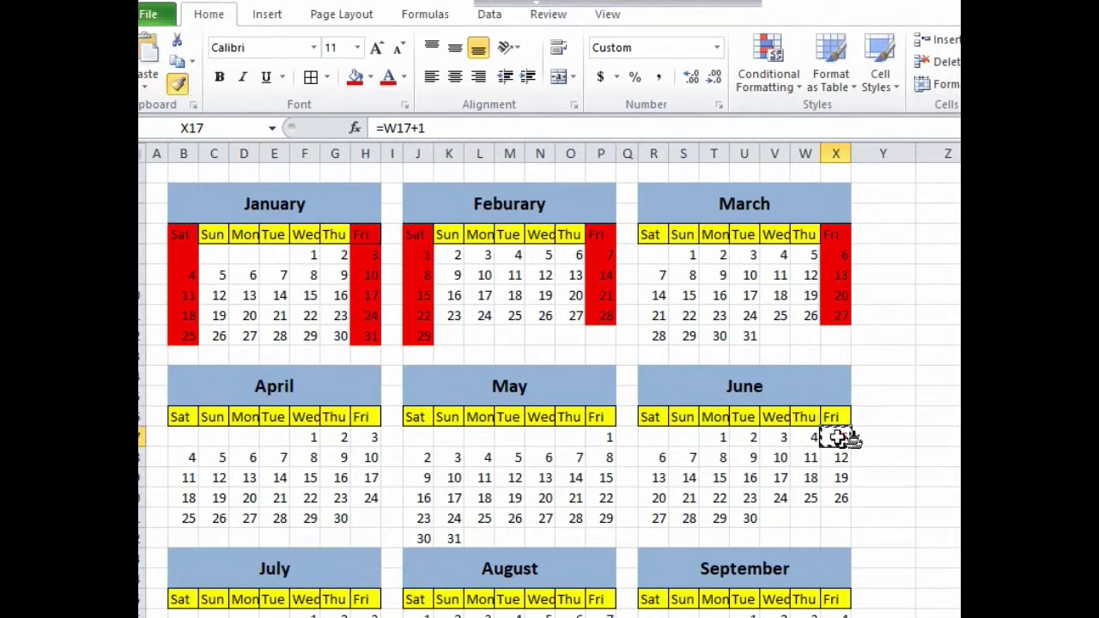
drag(846, 437, 841, 498)
click(936, 496)
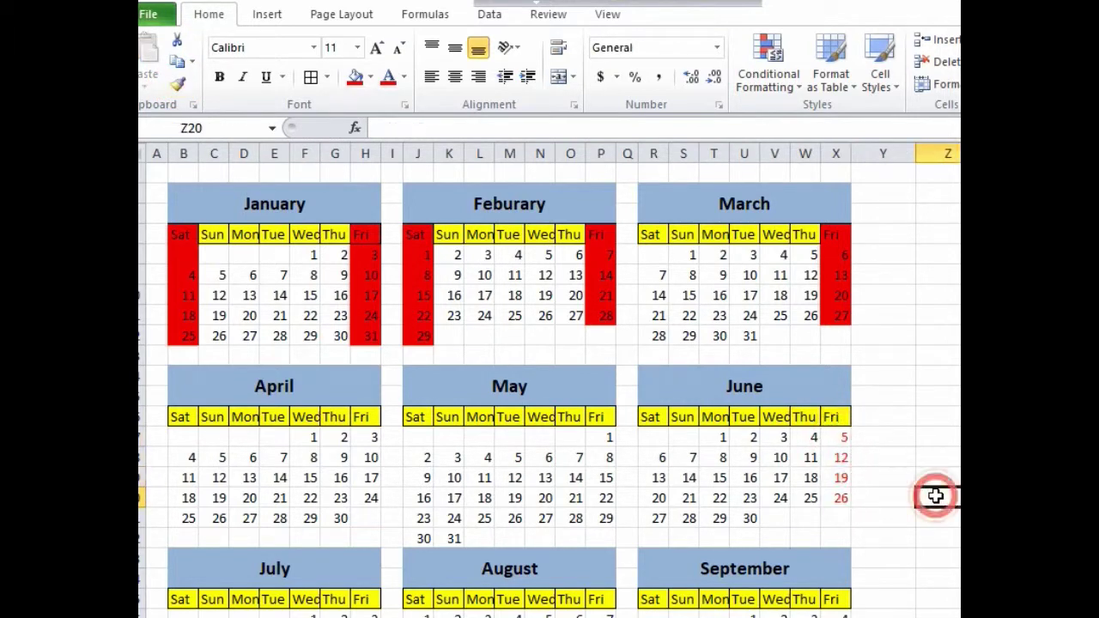
Make May's and April's Friday dates red with Format Painter.
click(841, 456)
click(178, 86)
drag(609, 437, 608, 516)
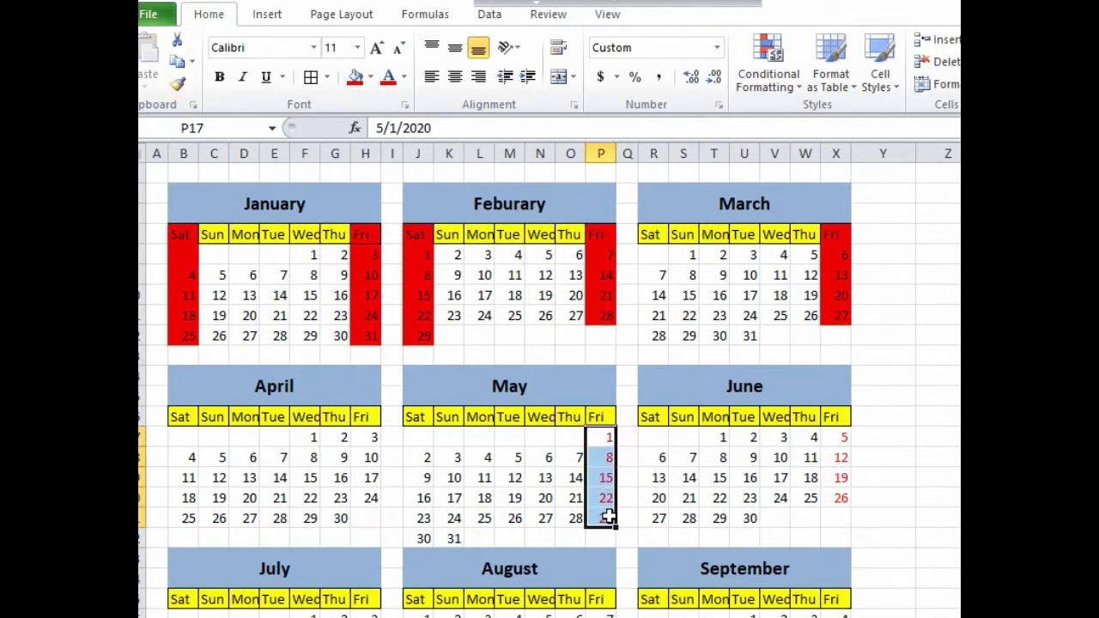
click(719, 518)
scroll(675, 490, down, 1)
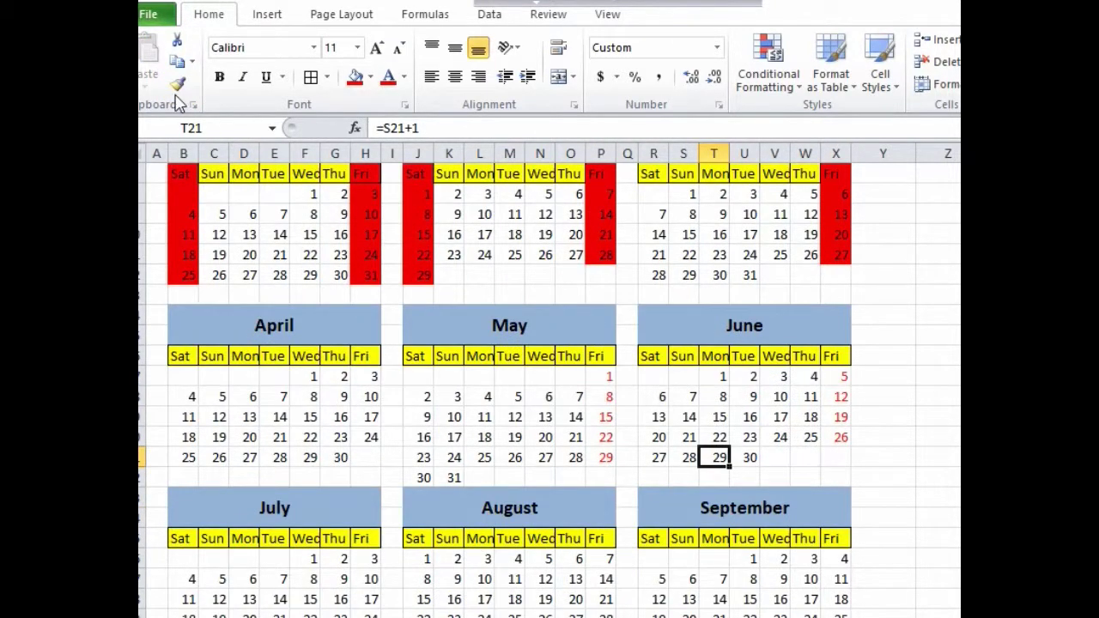
click(606, 458)
click(178, 84)
drag(371, 383, 371, 438)
Paint red onto the Friday dates of July, August and September.
click(178, 84)
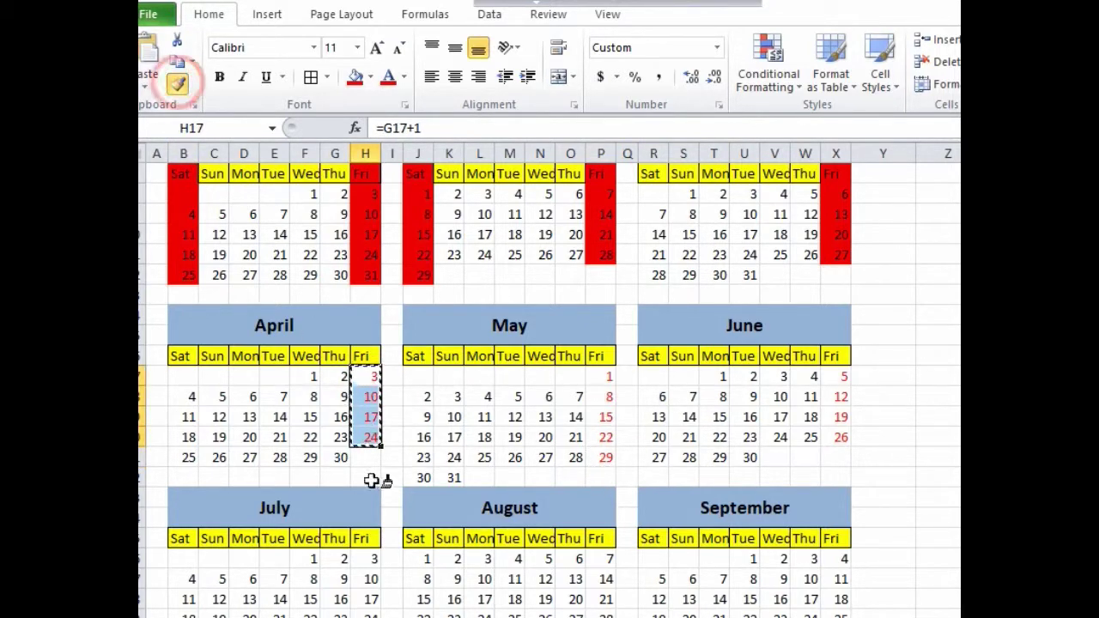
drag(372, 559, 372, 617)
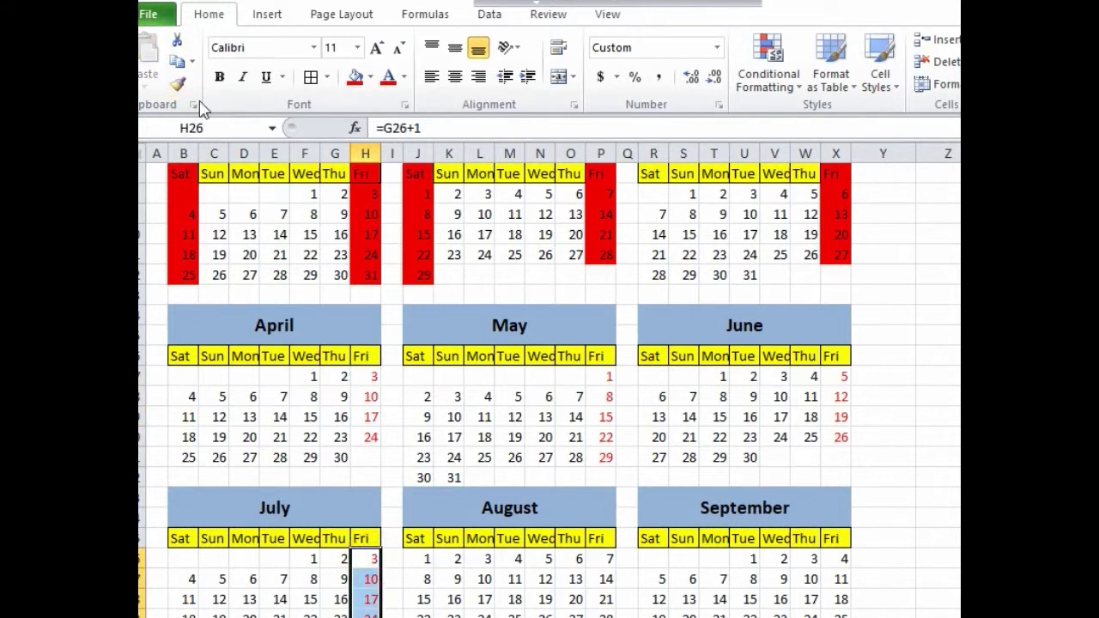
click(176, 84)
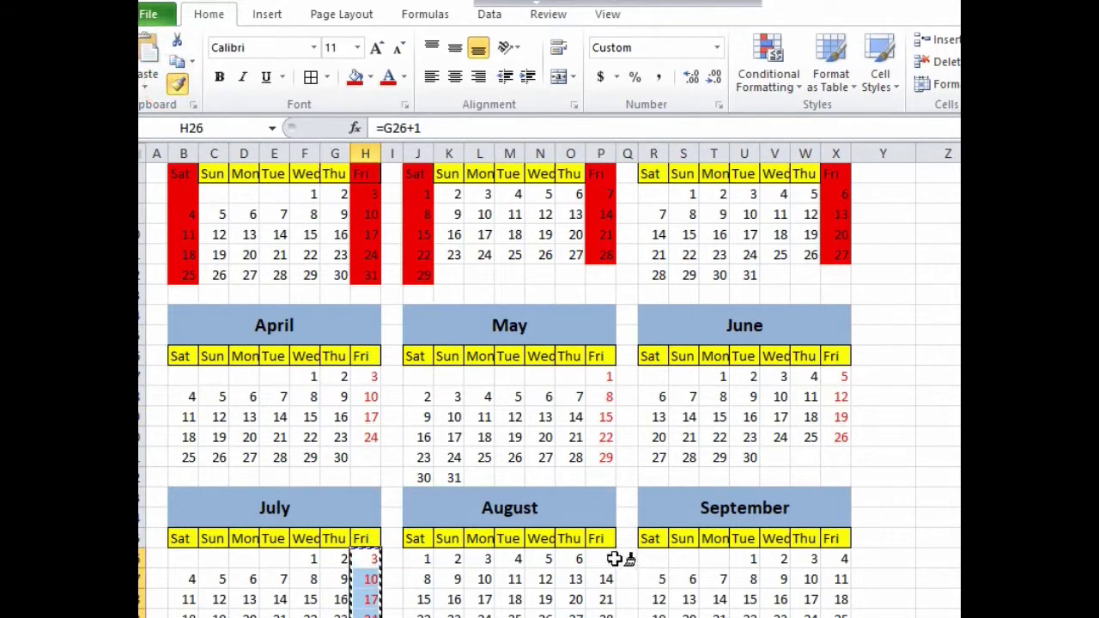
drag(605, 559, 609, 613)
click(178, 85)
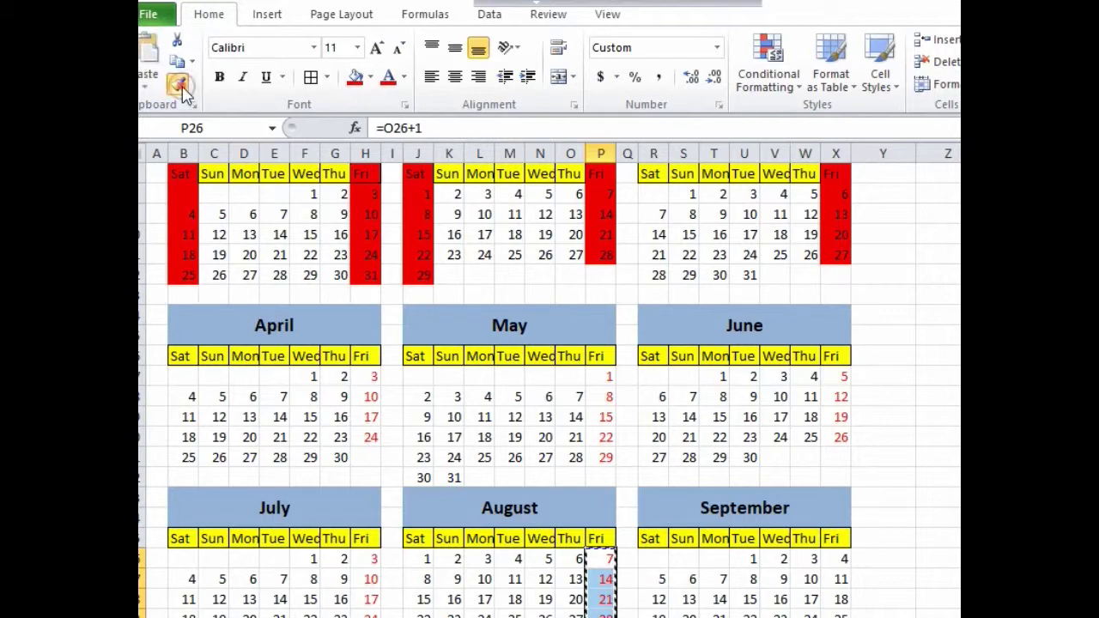
drag(842, 559, 854, 613)
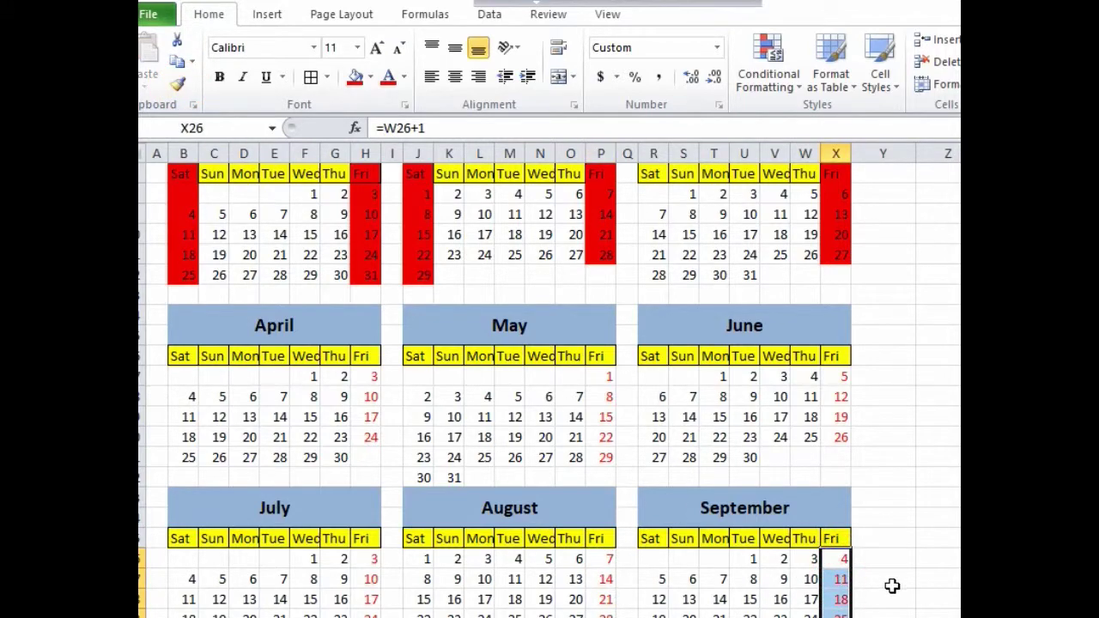
scroll(895, 580, down, 1)
scroll(895, 581, down, 5)
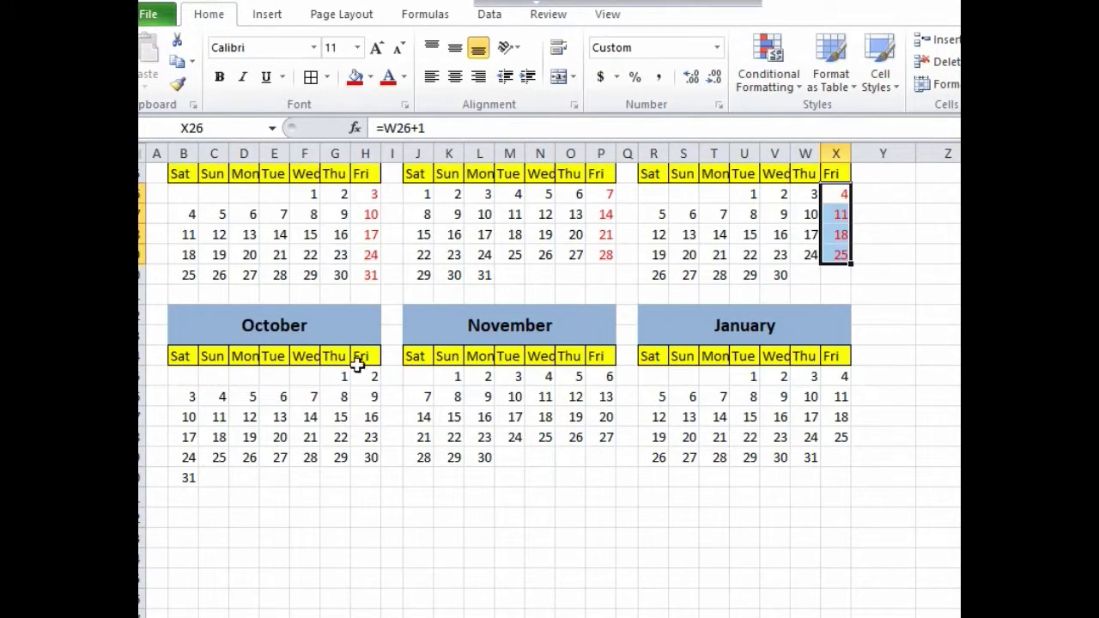
Paint red text onto October's Fridays (2, 9, 16, 23, 30) and November's (6, 13, 20, 27).
drag(371, 376, 379, 457)
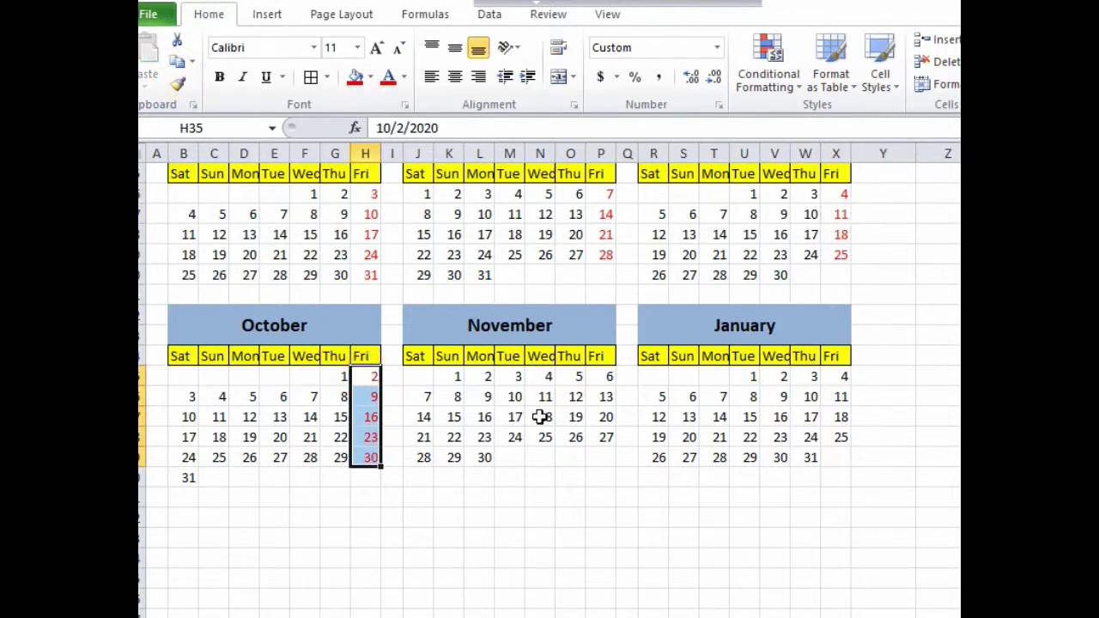
click(622, 383)
click(601, 378)
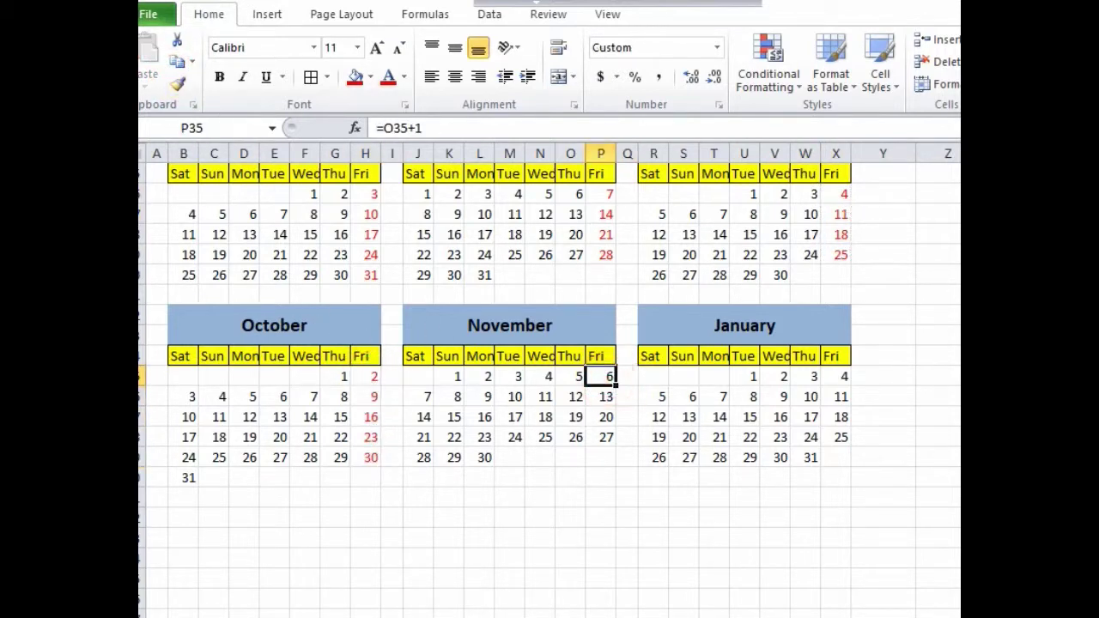
click(177, 82)
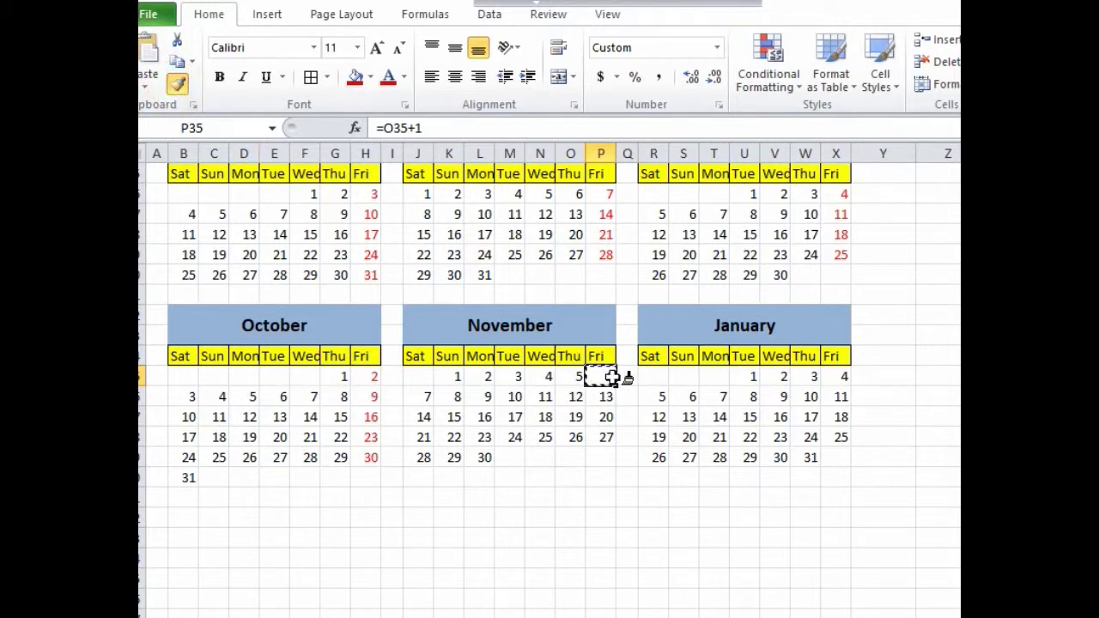
drag(612, 376, 611, 437)
click(627, 436)
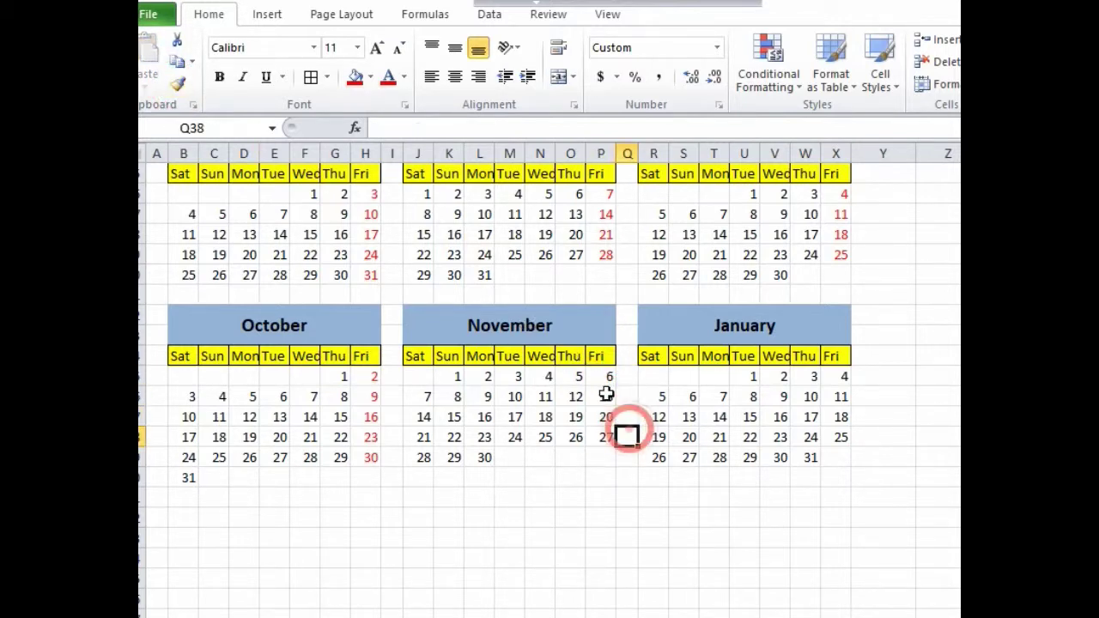
click(378, 457)
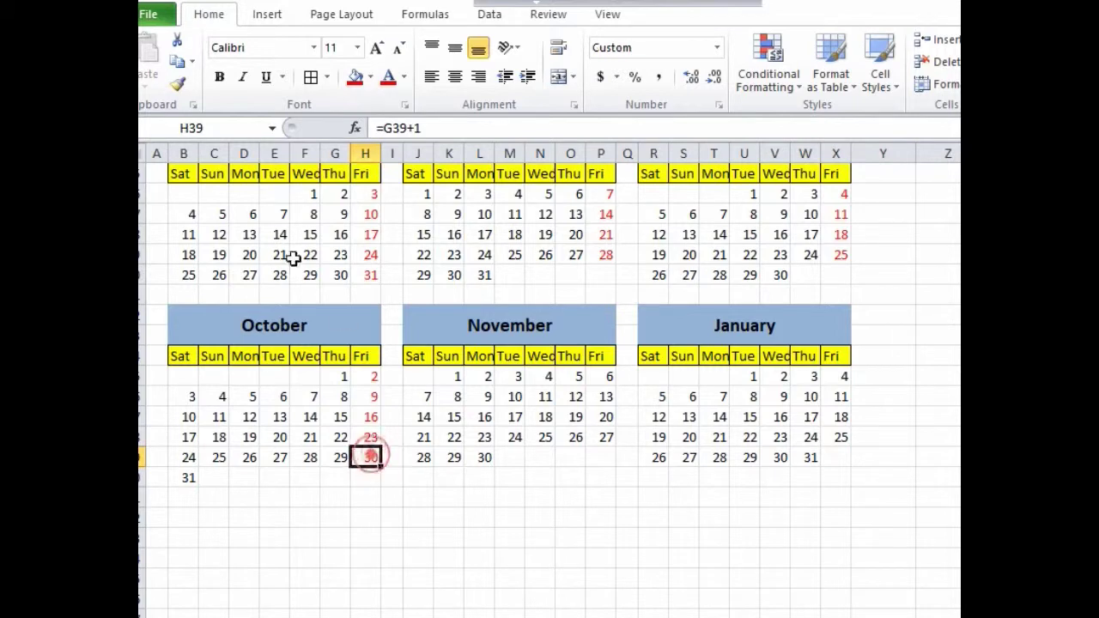
click(177, 83)
drag(612, 376, 611, 438)
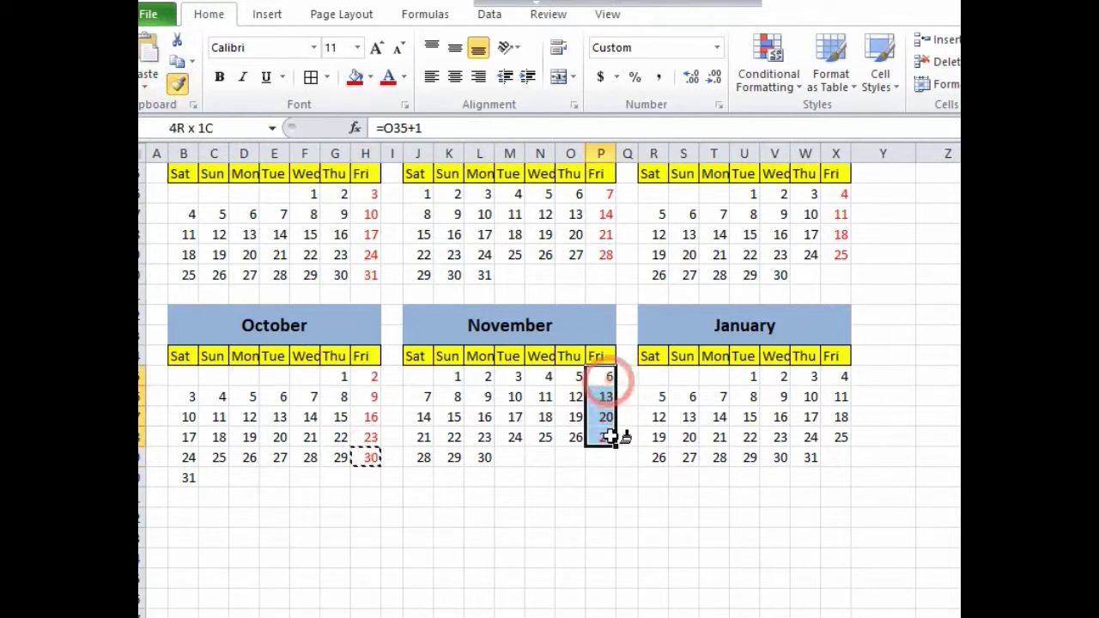
click(843, 396)
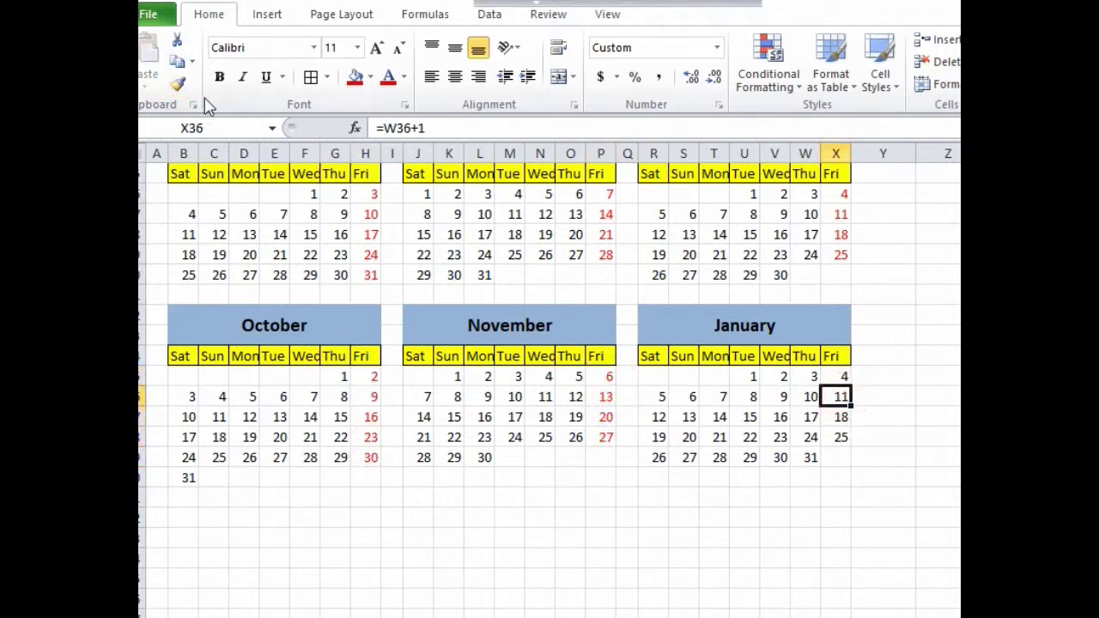
click(601, 416)
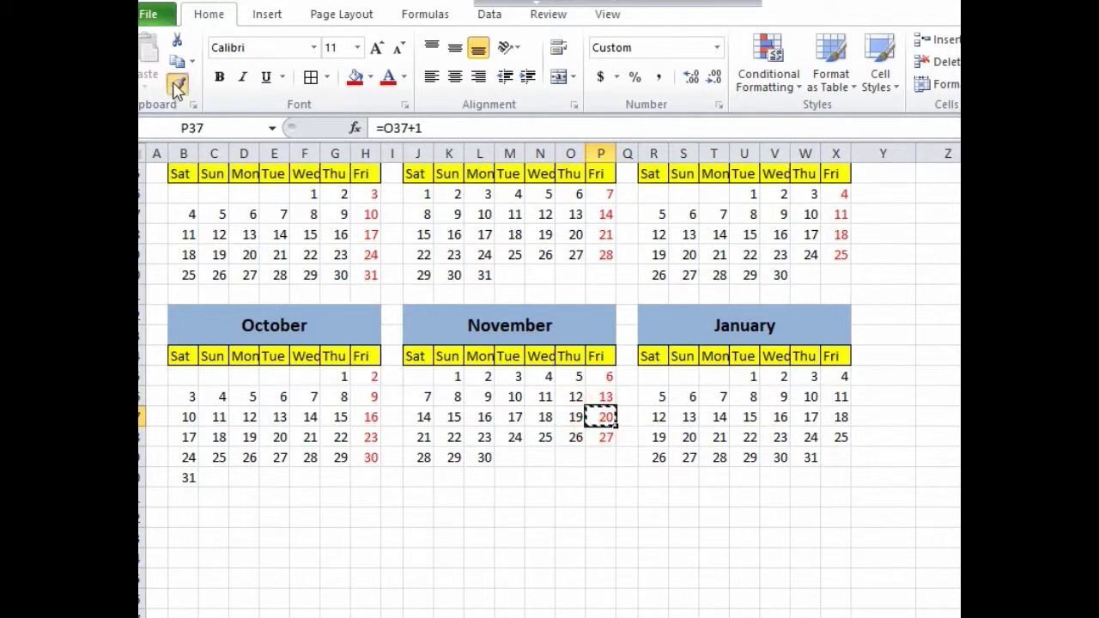